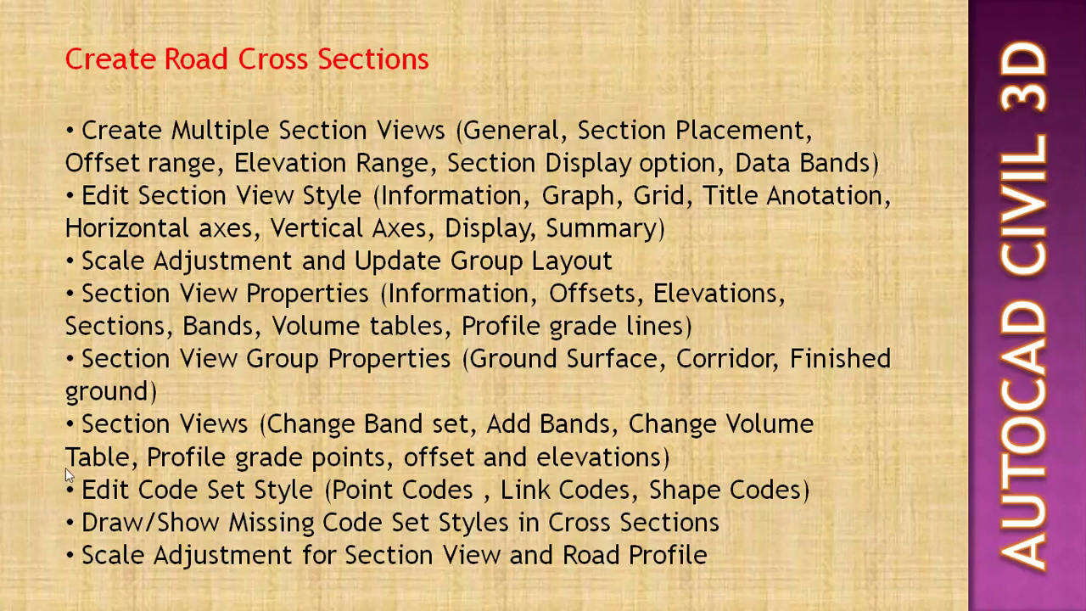
Exit the Create Road Cross Sections slideshow and bring up Drawing1.dwg in Civil 3D
key("Escape")
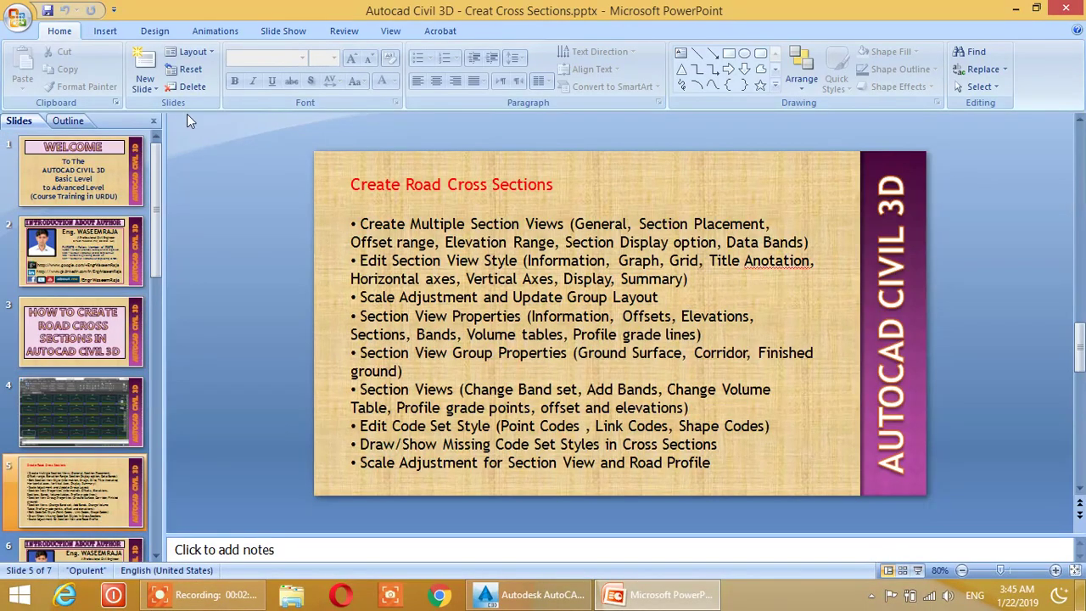
left_click(530, 594)
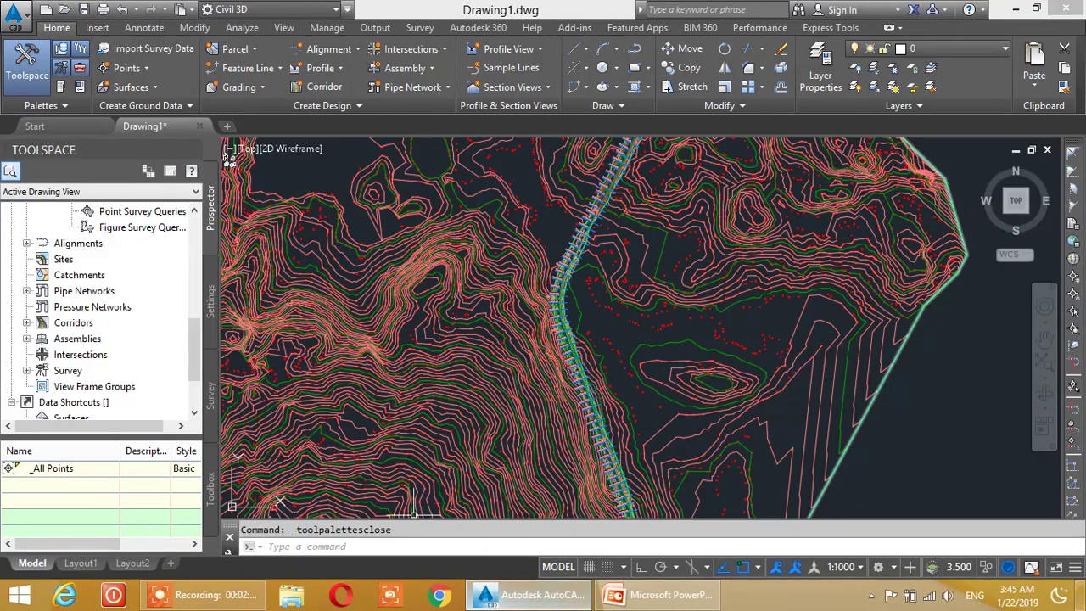
Zoom and pan along the road alignment over the contoured surface
scroll(587, 239, "down", 1)
scroll(588, 239, "down", 1)
scroll(587, 239, "down", 1)
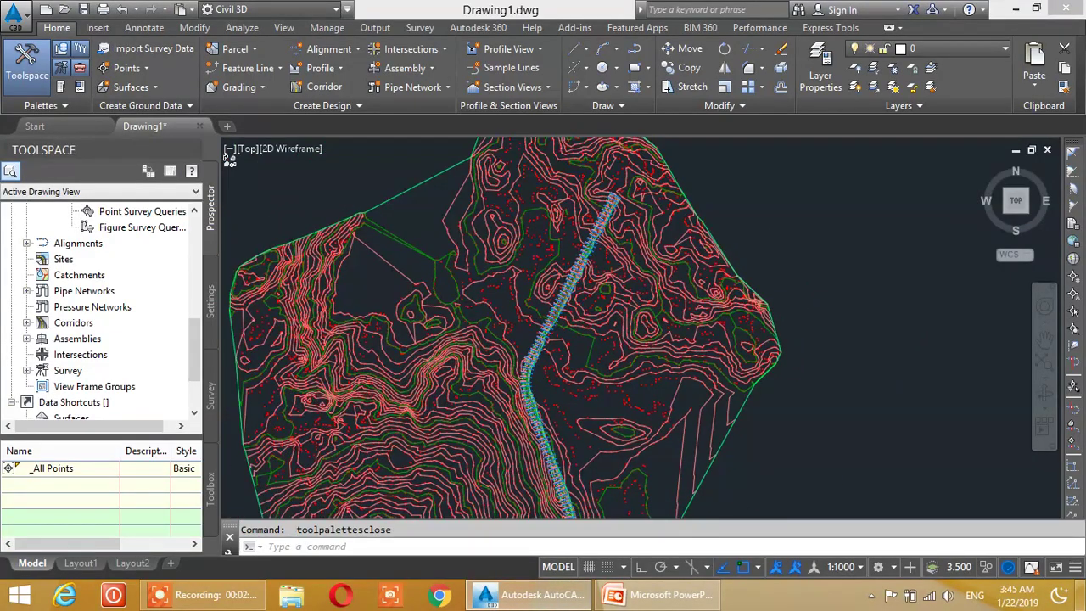
scroll(557, 291, "up", 1)
scroll(557, 291, "up", 1)
scroll(543, 280, "up", 1)
scroll(507, 299, "up", 1)
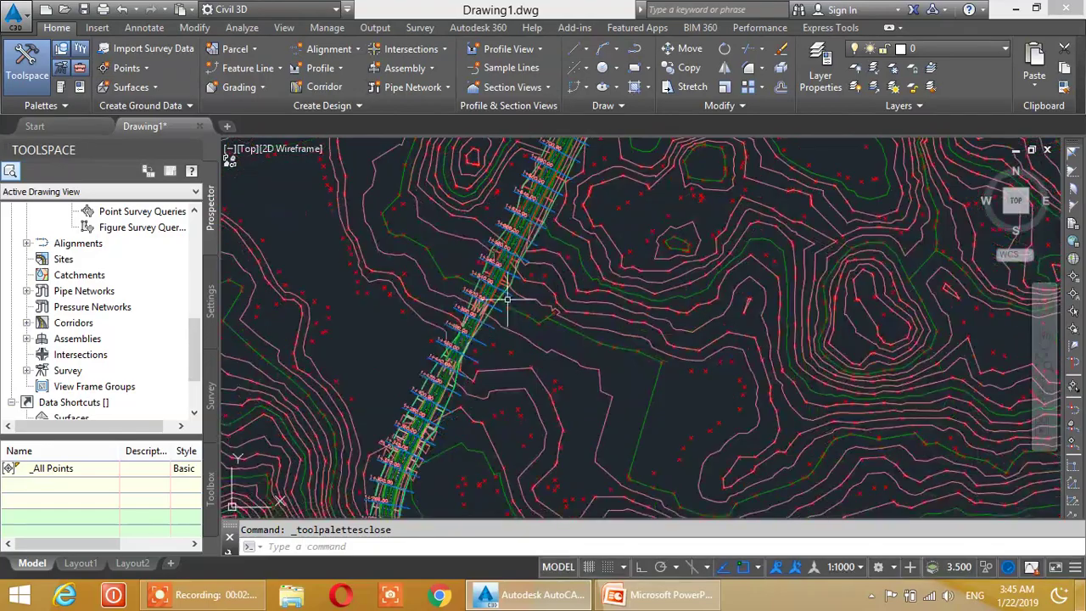
scroll(516, 195, "down", 1)
scroll(498, 223, "down", 1)
middle_click_drag(546, 211, 501, 379)
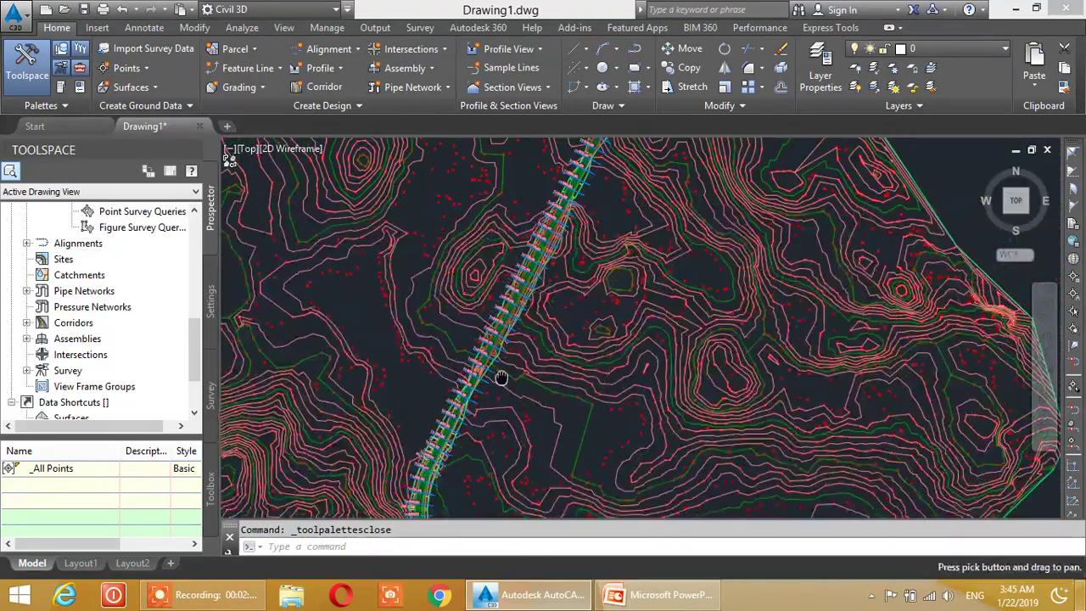
scroll(506, 376, "down", 1)
scroll(543, 322, "down", 1)
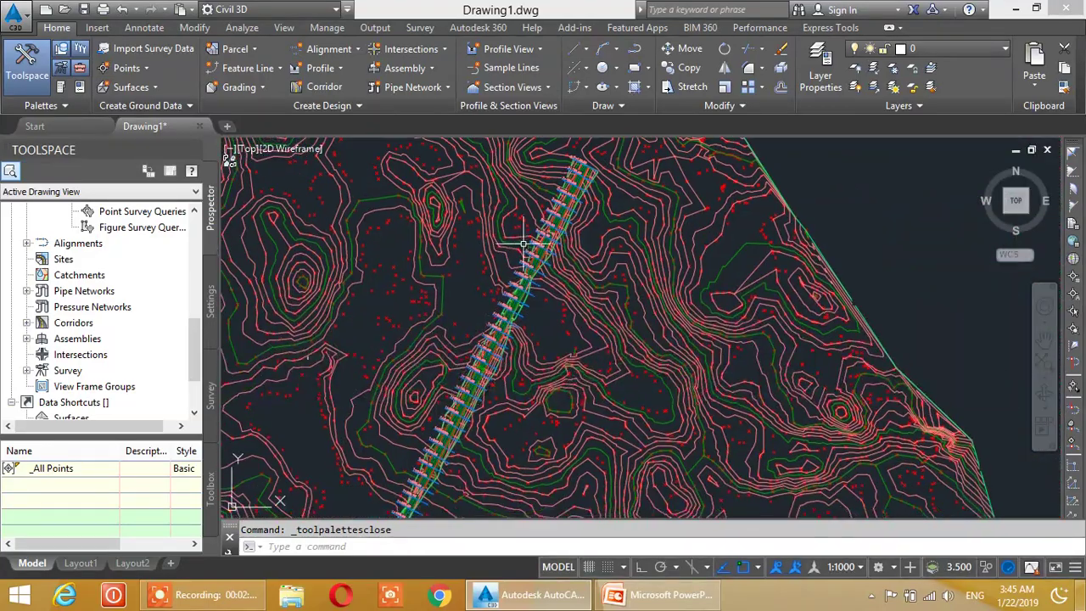
scroll(524, 244, "down", 1)
scroll(529, 259, "down", 1)
scroll(535, 273, "down", 2)
scroll(541, 291, "down", 1)
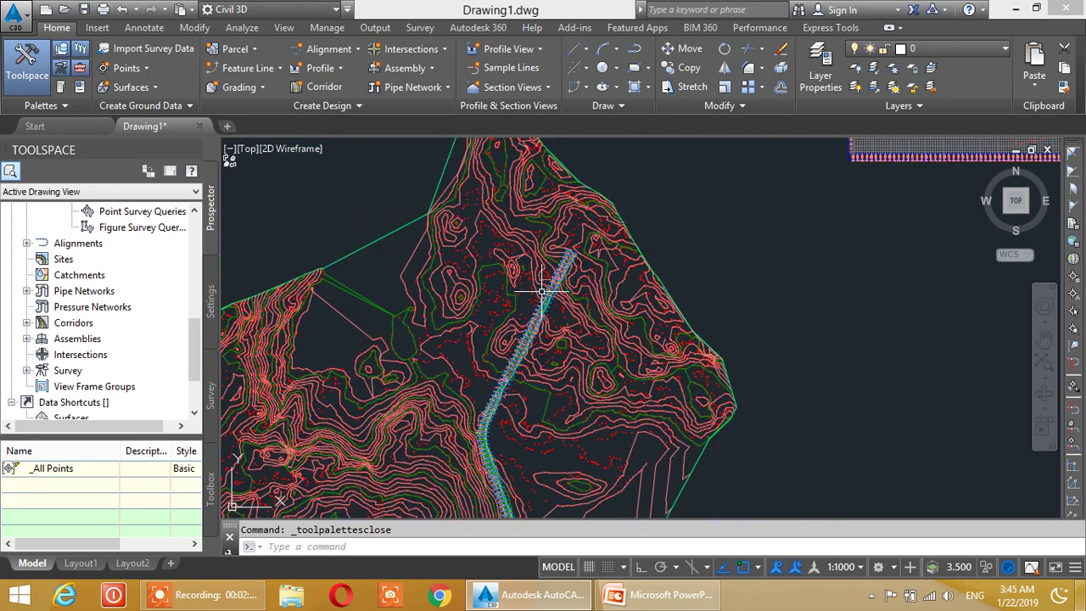
scroll(476, 323, "down", 3)
scroll(443, 285, "up", 2)
scroll(431, 319, "up", 2)
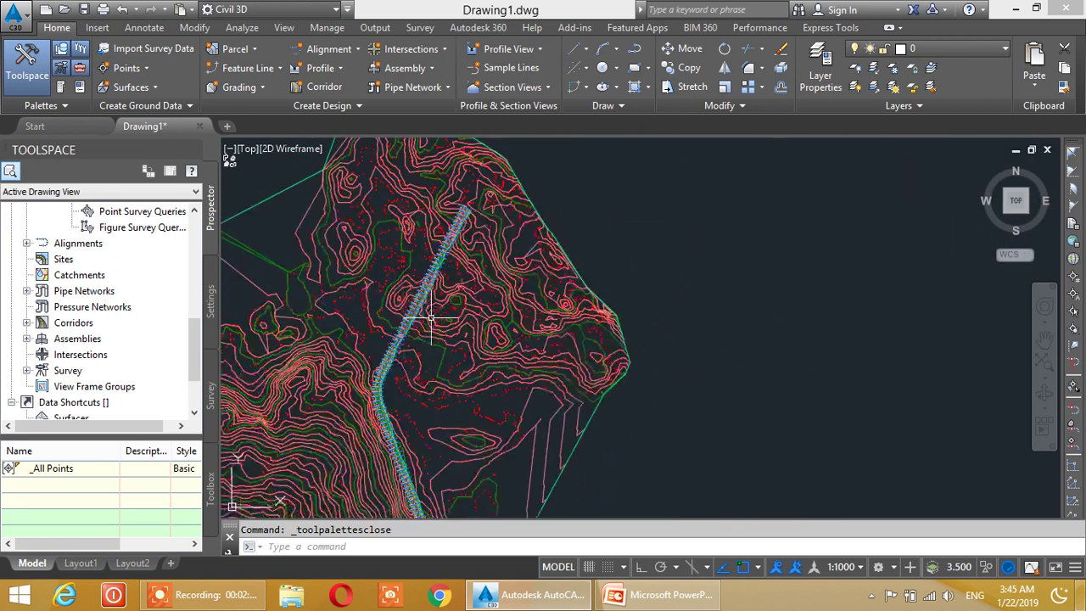
scroll(428, 314, "up", 2)
scroll(416, 340, "down", 1)
scroll(420, 323, "down", 1)
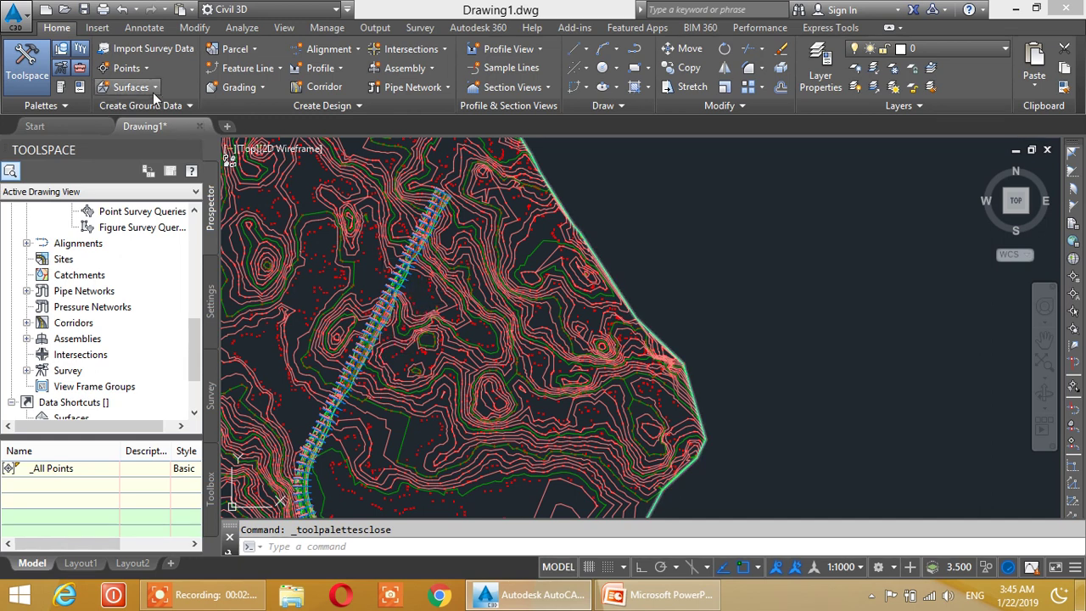
Check the Home tab's Section Views commands and zoom in on sample lines near 1+860
left_click(539, 91)
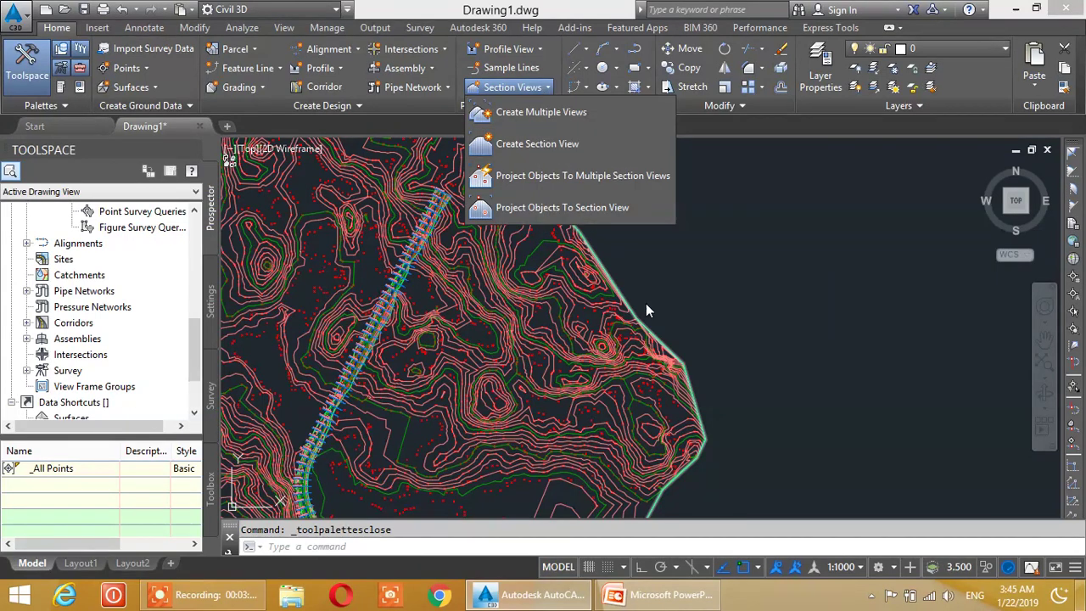
scroll(467, 293, "up", 3)
scroll(505, 289, "up", 2)
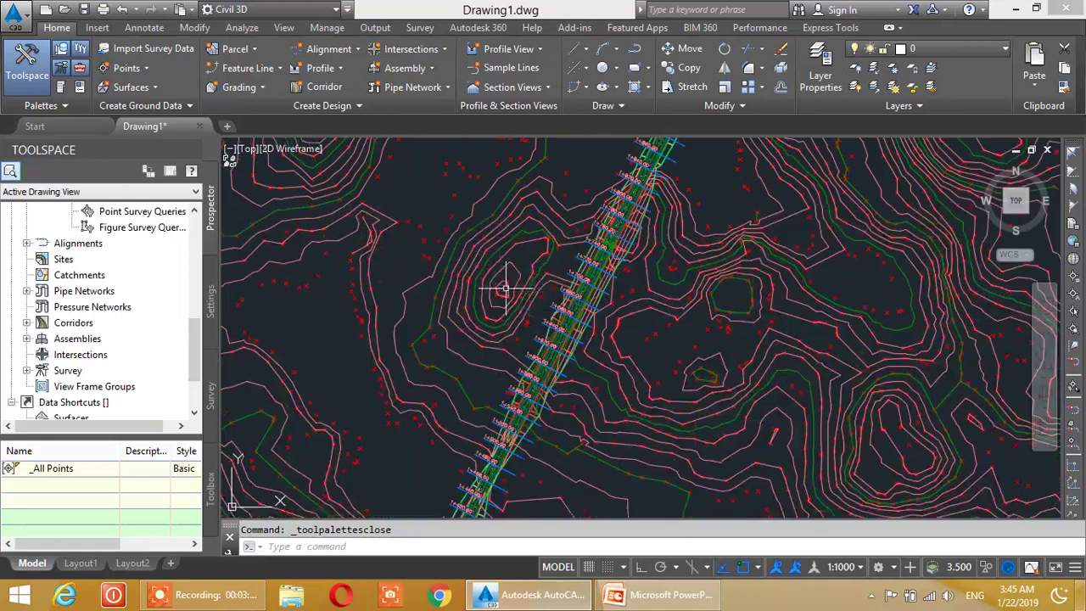
scroll(522, 306, "up", 2)
scroll(585, 221, "up", 2)
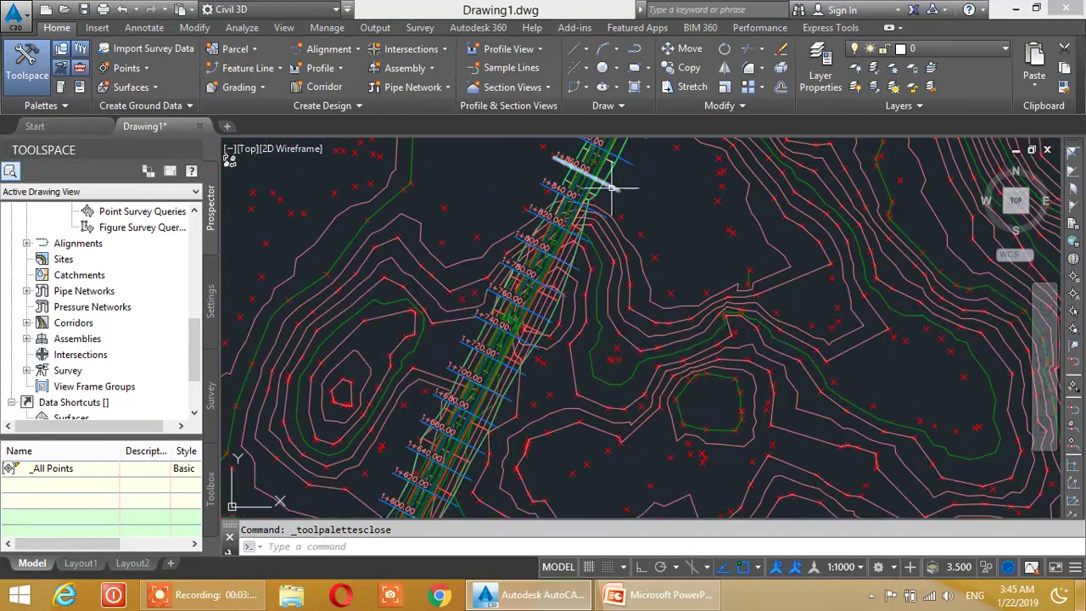
Select the 1+860 sample line and launch Create Multiple Section Views
left_click(611, 188)
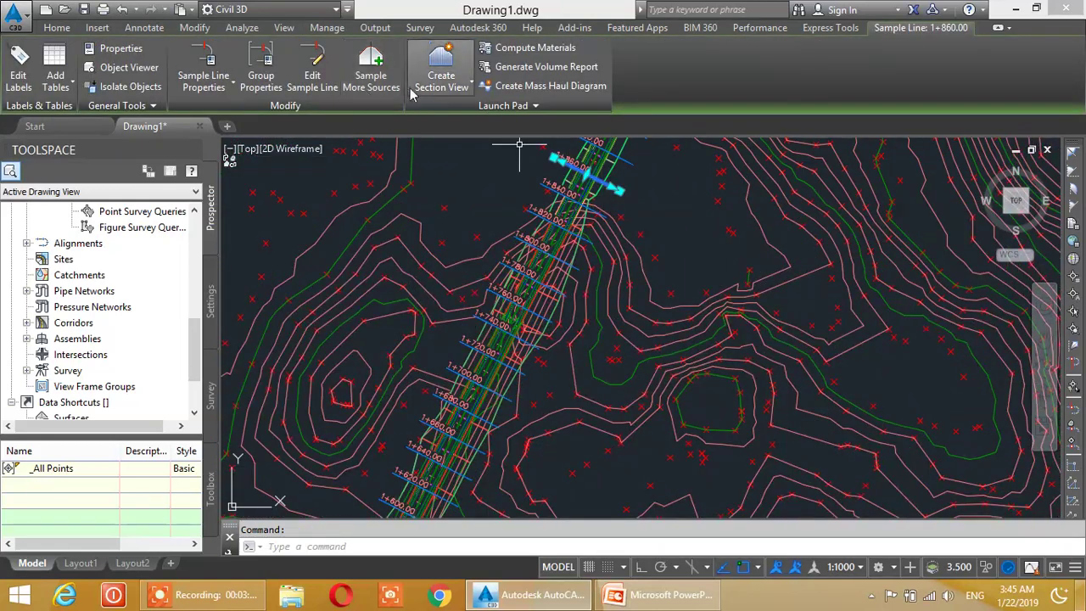
left_click(464, 90)
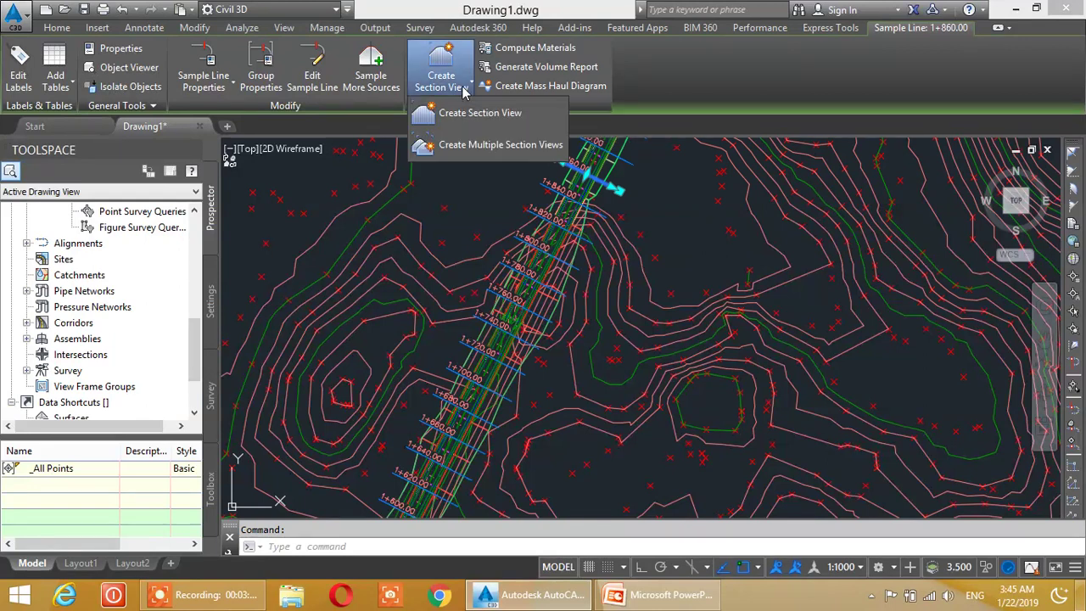
left_click(499, 146)
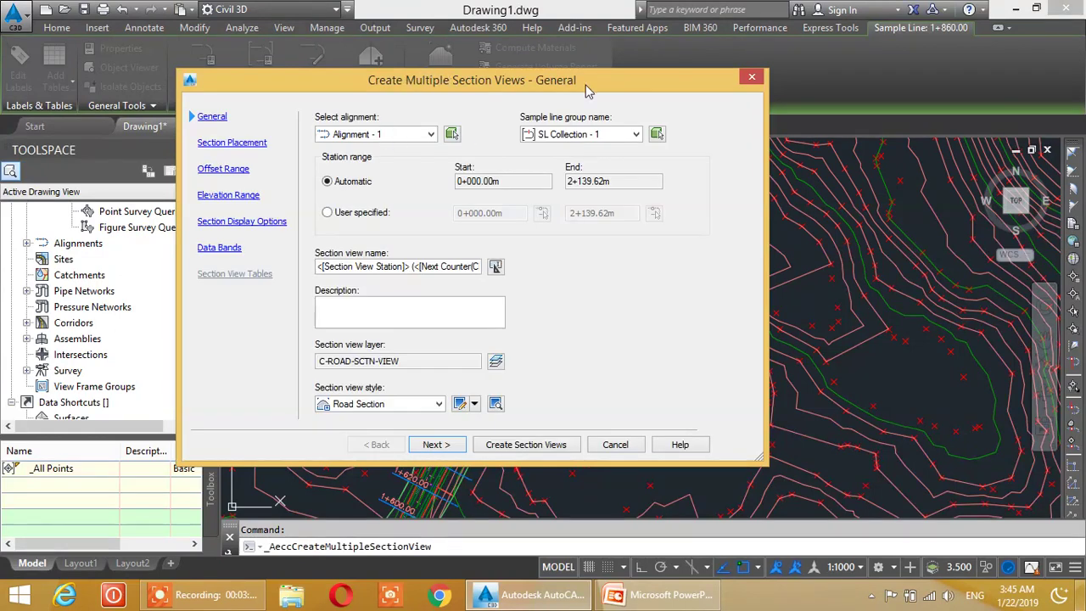
Keep Alignment - 1 and SL Collection - 1 as the alignment and sample line group
left_click_drag(588, 91, 598, 67)
left_click_drag(465, 75, 499, 109)
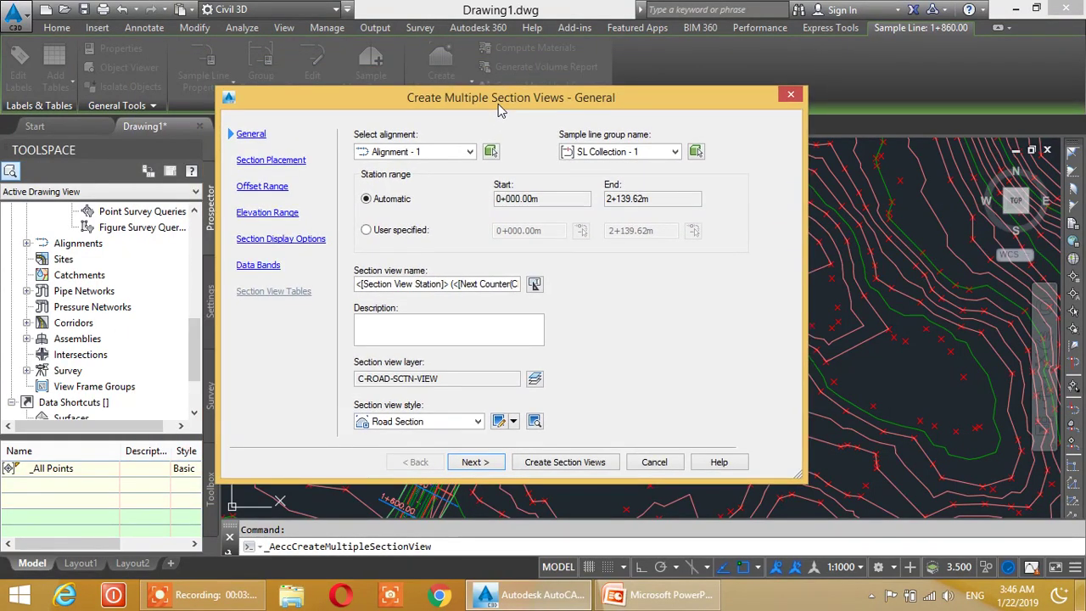
left_click(454, 151)
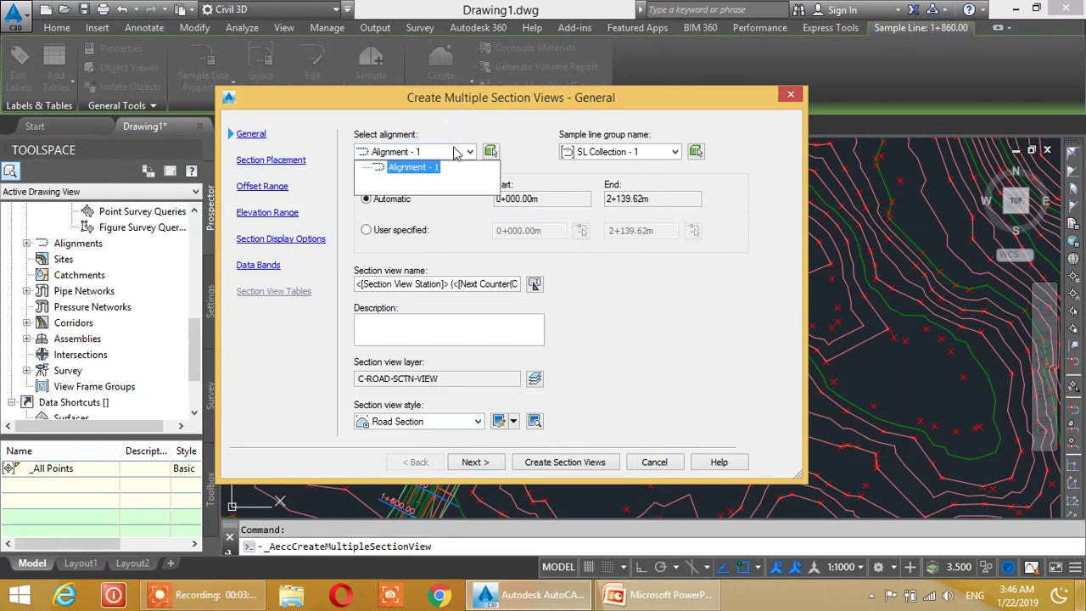
left_click(429, 170)
left_click(453, 152)
left_click(648, 151)
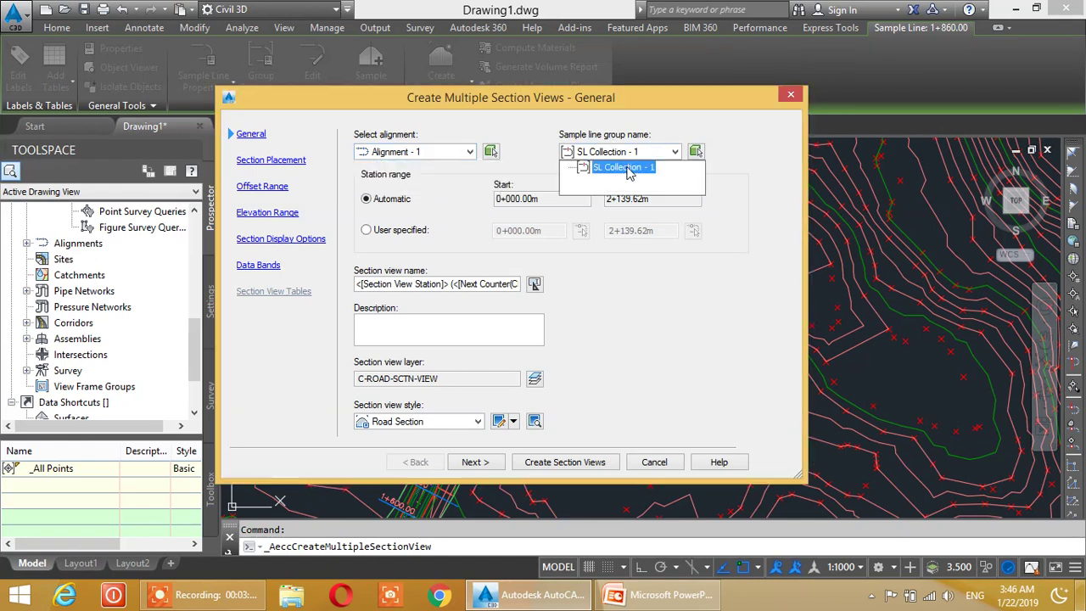
left_click(628, 169)
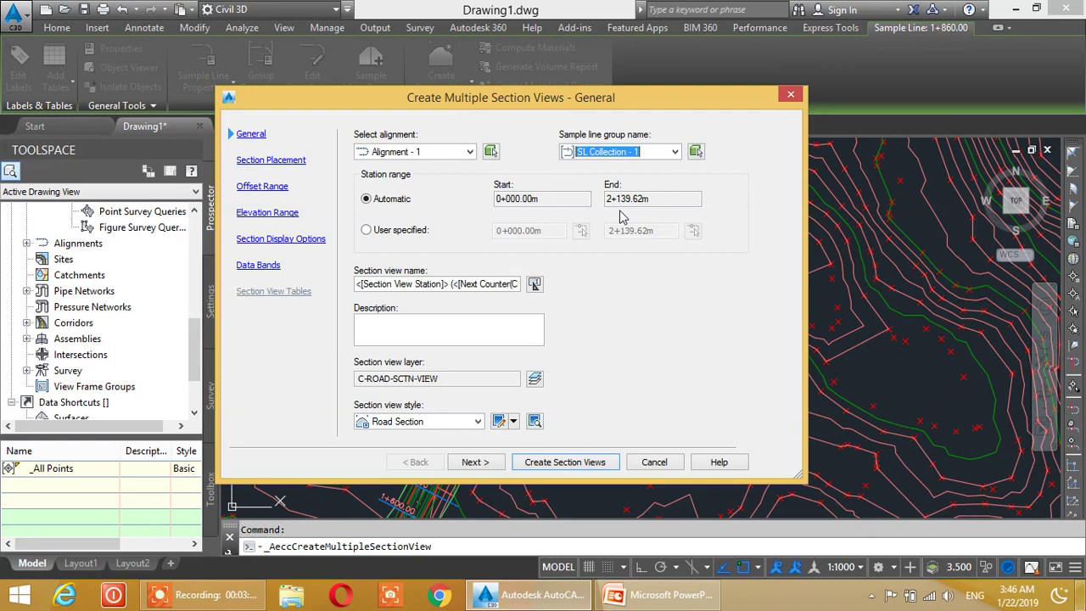
Leave the station range on Automatic after trying a user-specified start station
left_click(370, 235)
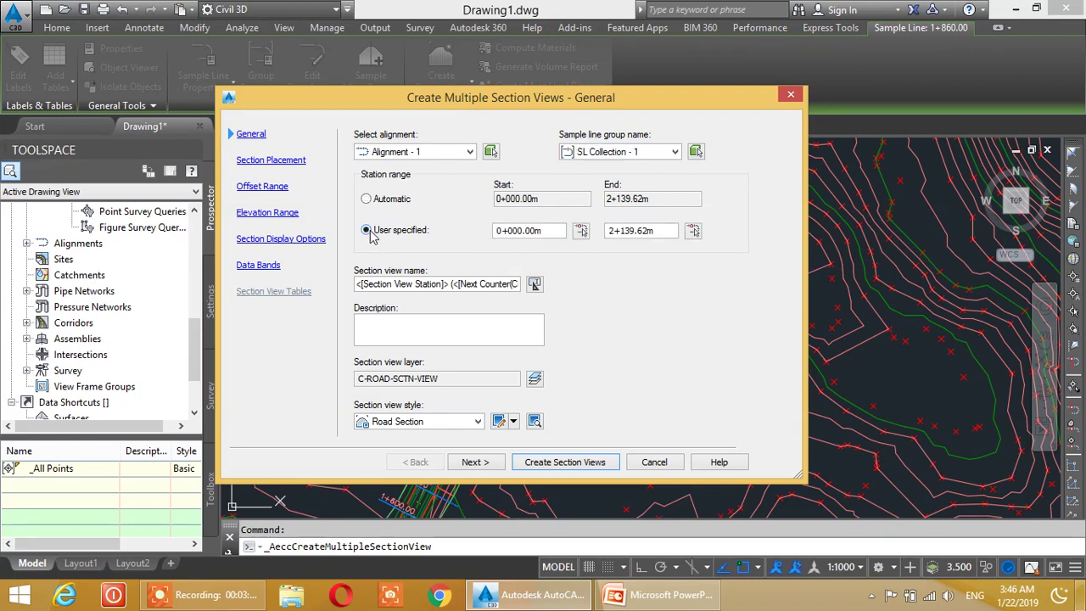
left_click(580, 231)
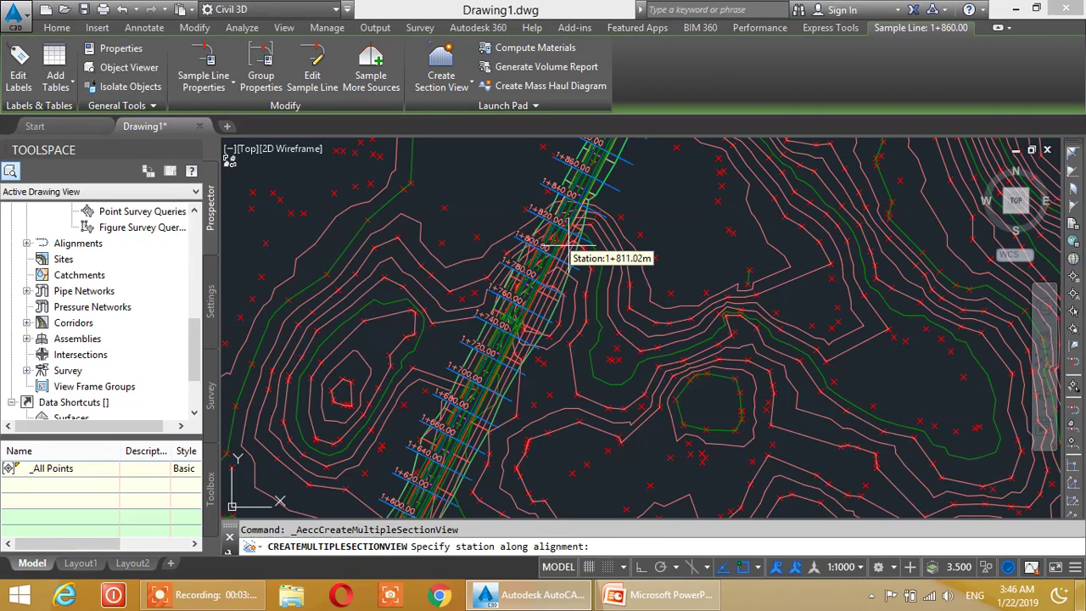
key("Escape")
left_click(368, 200)
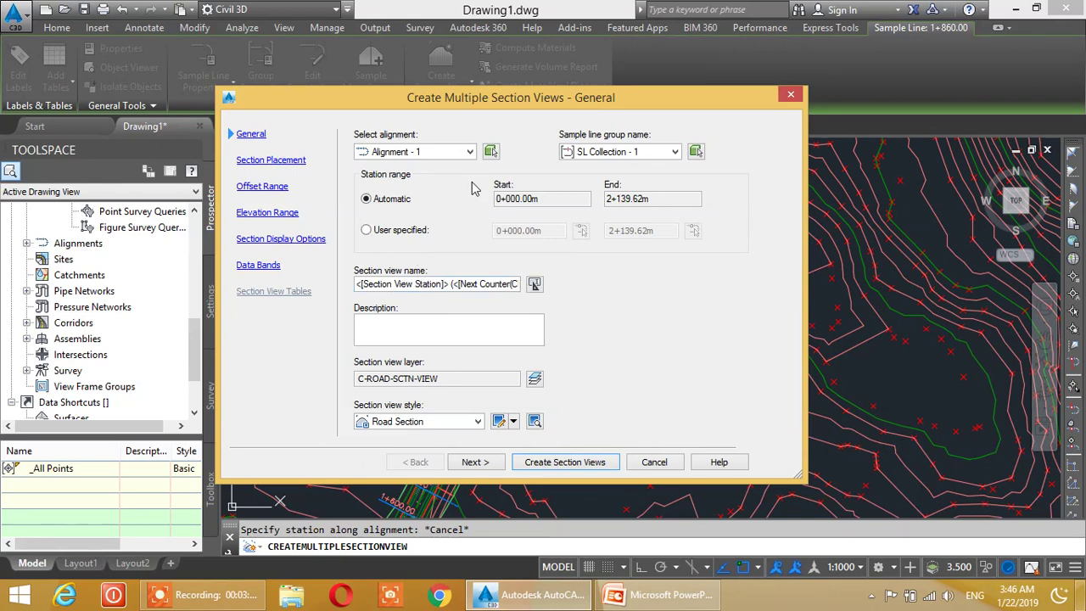
Keep the default section view layer and the Road Section view style
left_click_drag(516, 98, 522, 71)
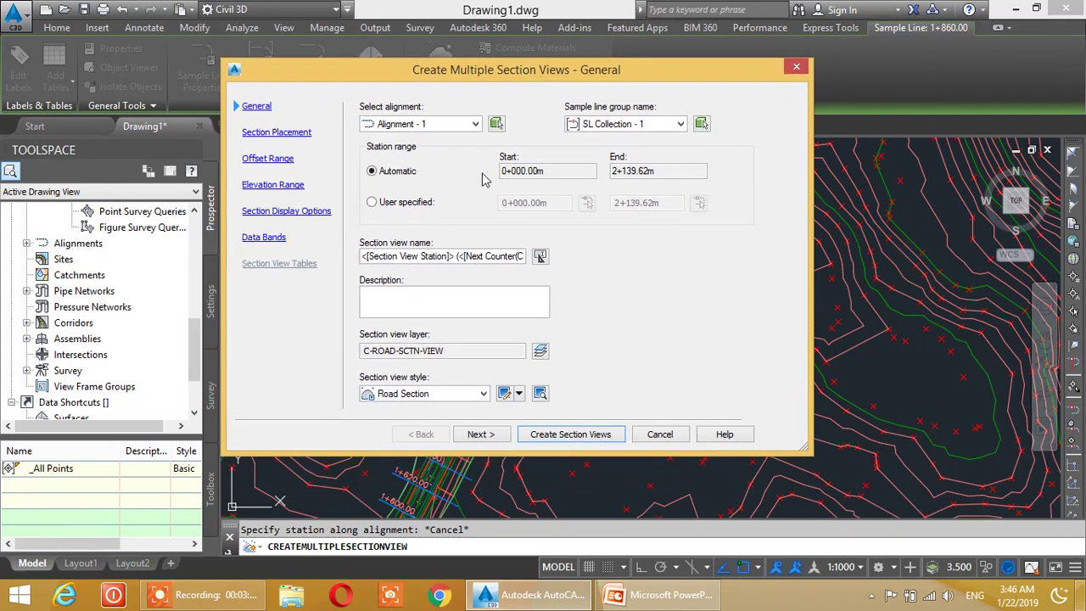
left_click(539, 351)
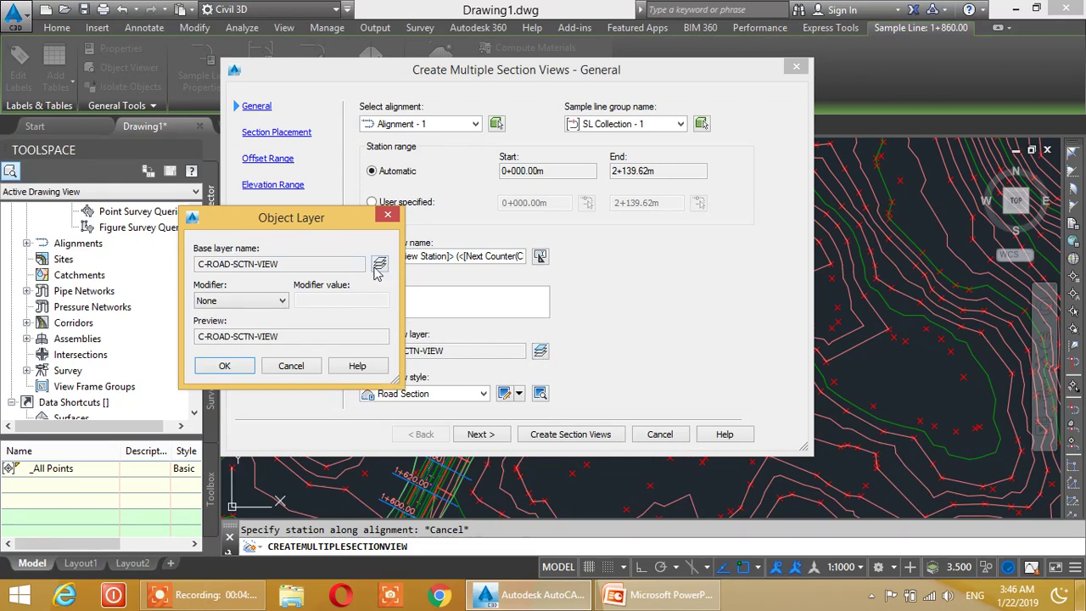
left_click(291, 365)
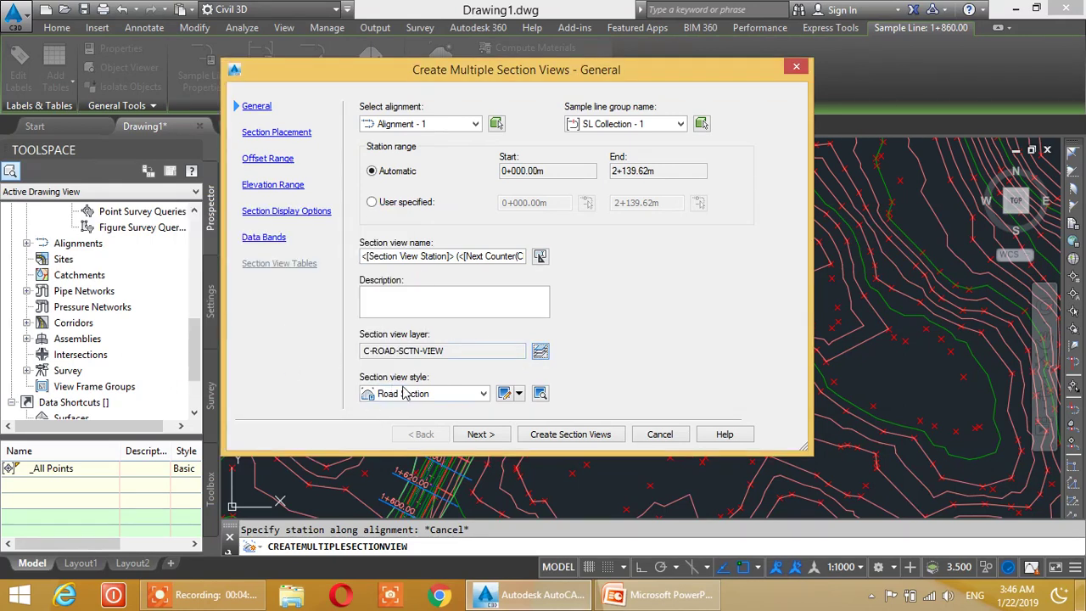
left_click(462, 394)
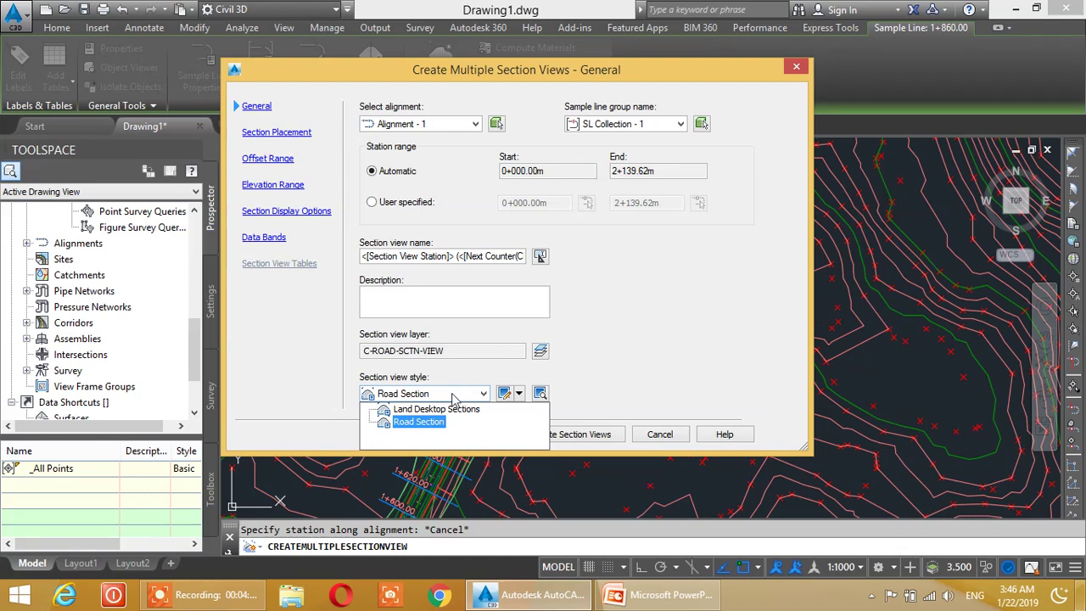
left_click(418, 423)
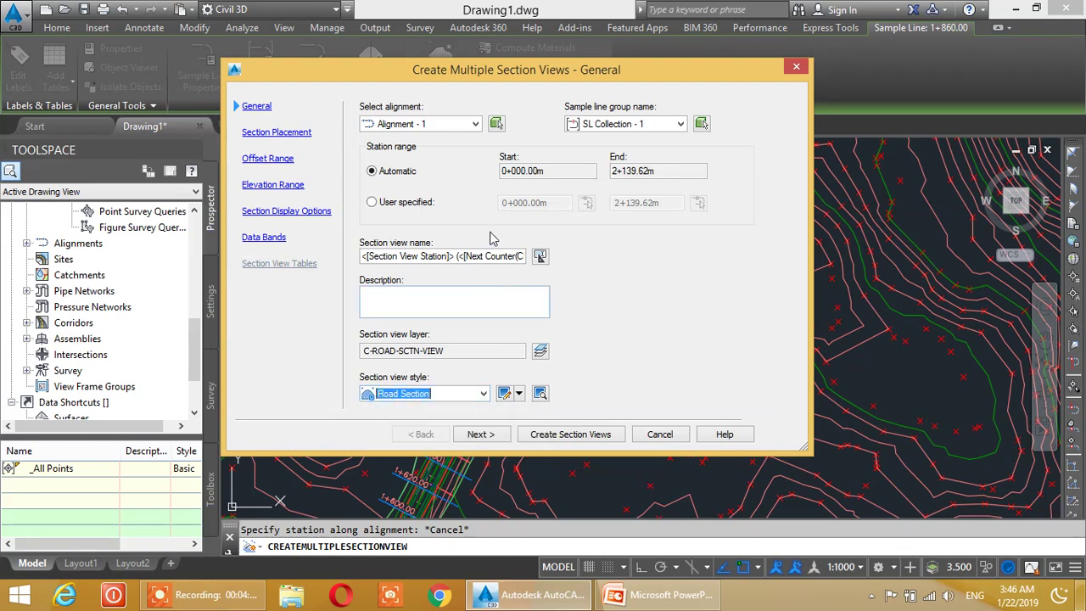
left_click(481, 434)
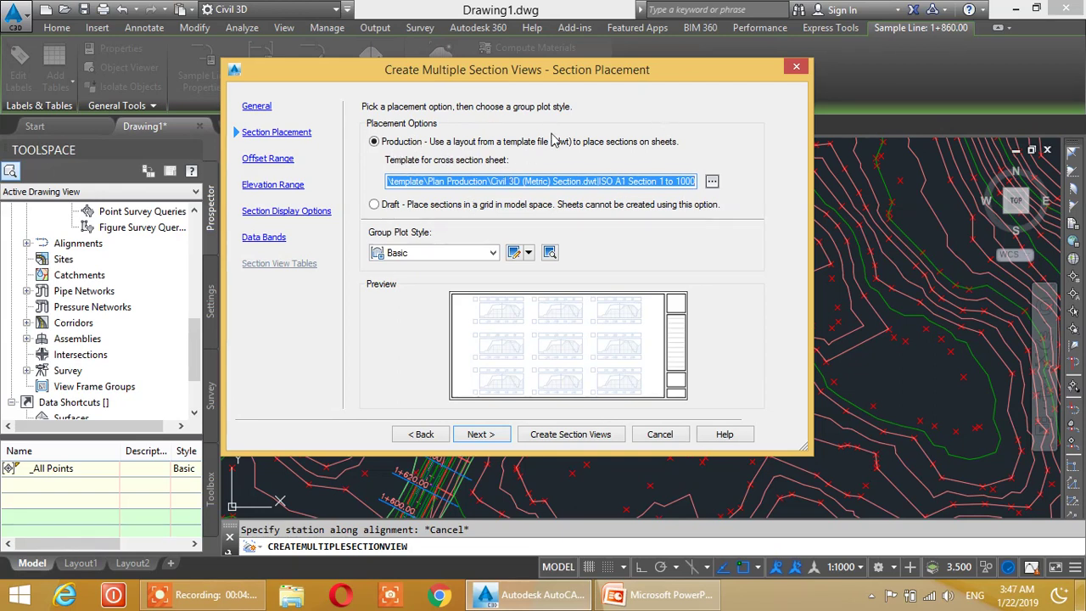
Keep the original sheet template and switch placement to Draft in a model-space grid
left_click(711, 182)
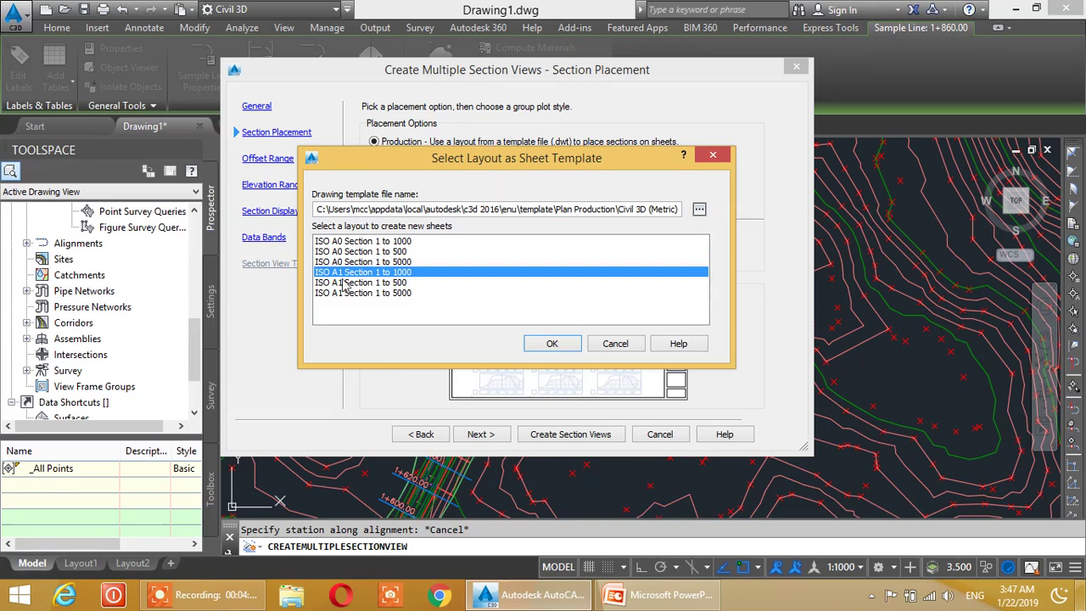
left_click(348, 253)
left_click(389, 271)
left_click(395, 263)
left_click(614, 343)
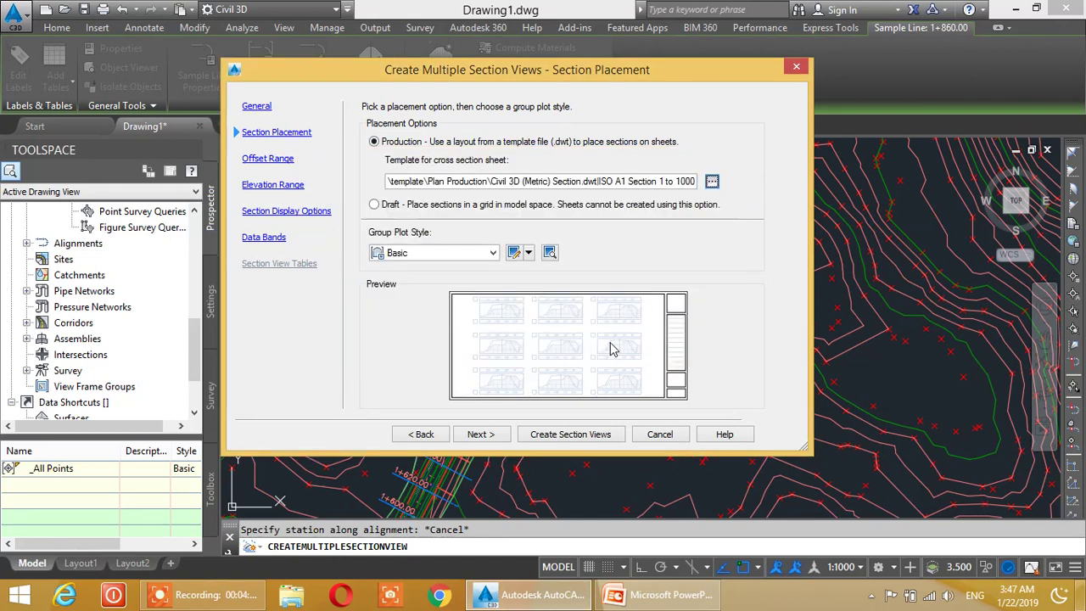
left_click(374, 205)
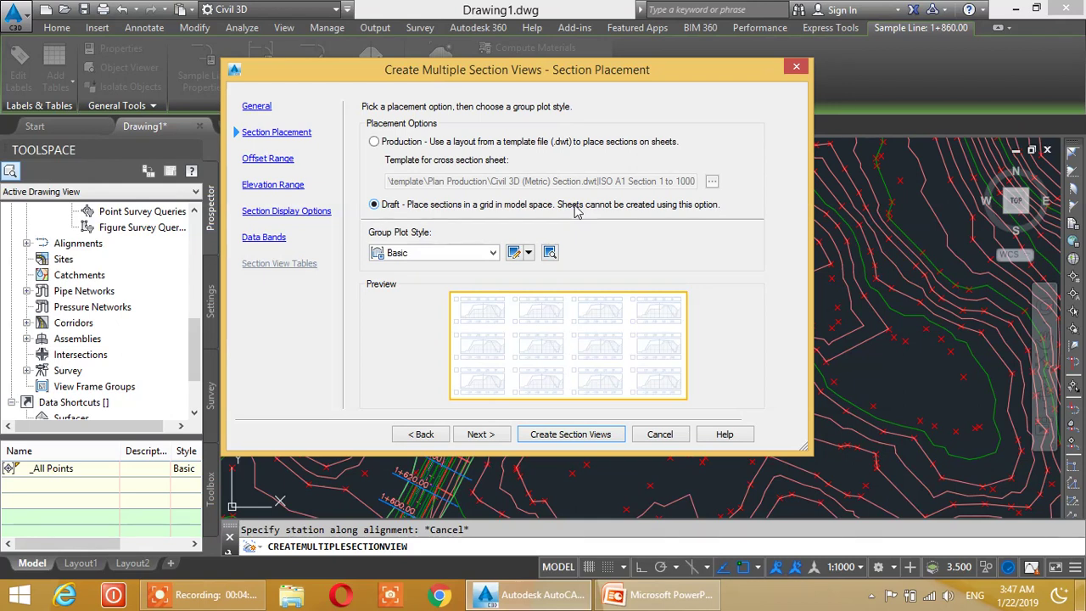
Leave both offset and elevation ranges on Automatic, with elevation following Existing Ground
left_click(480, 433)
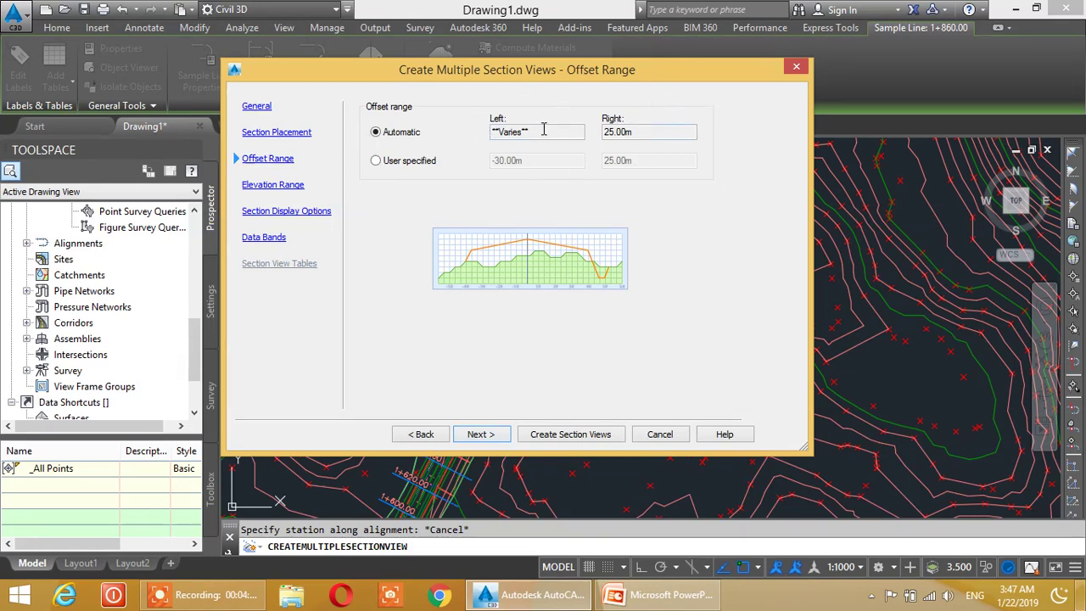
left_click(379, 162)
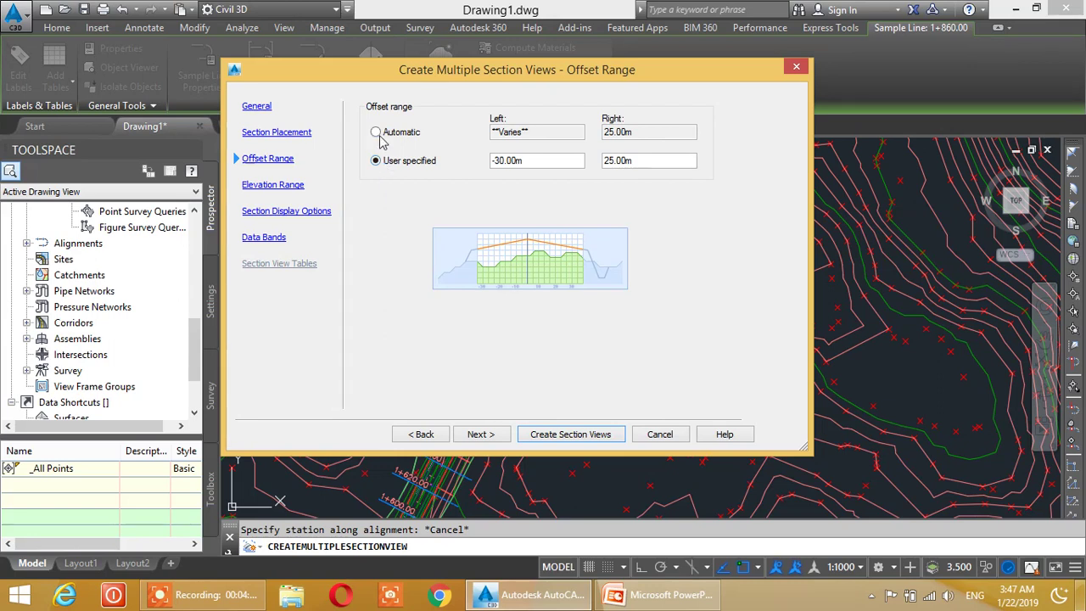
left_click(376, 134)
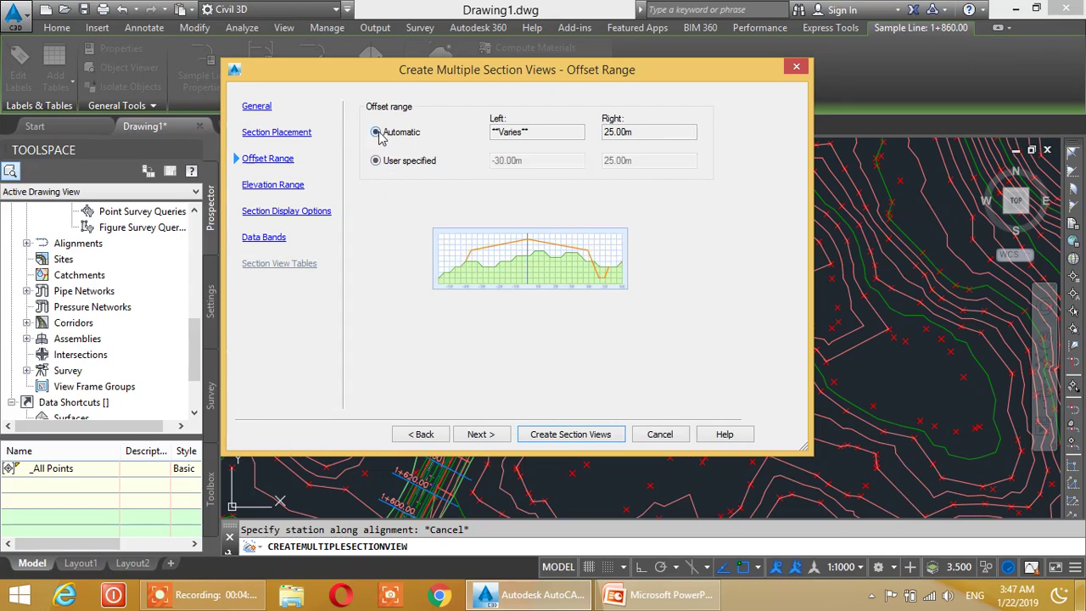
left_click(479, 435)
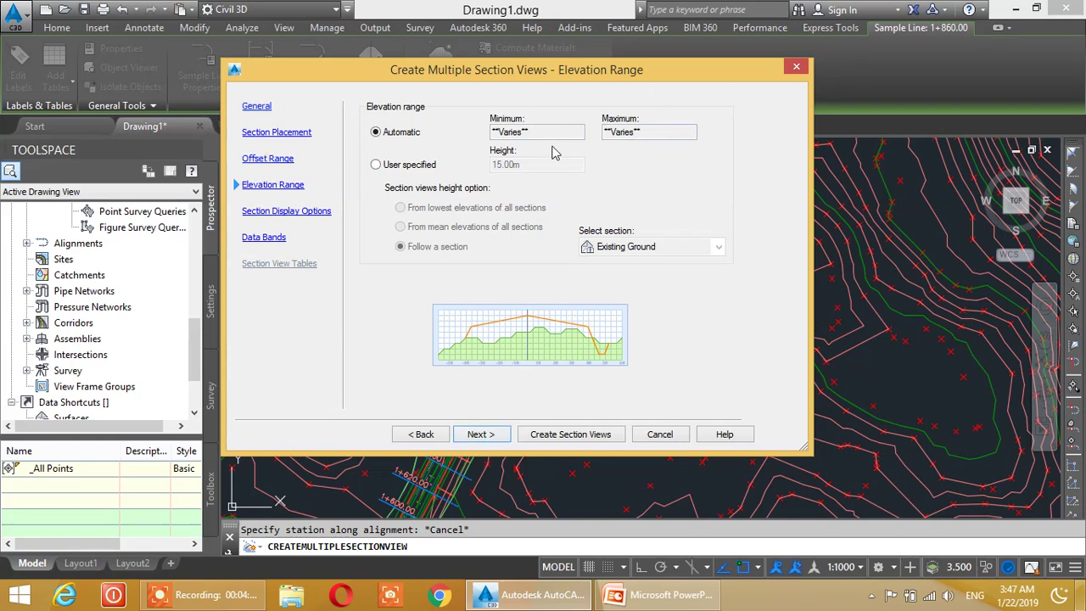
left_click(395, 167)
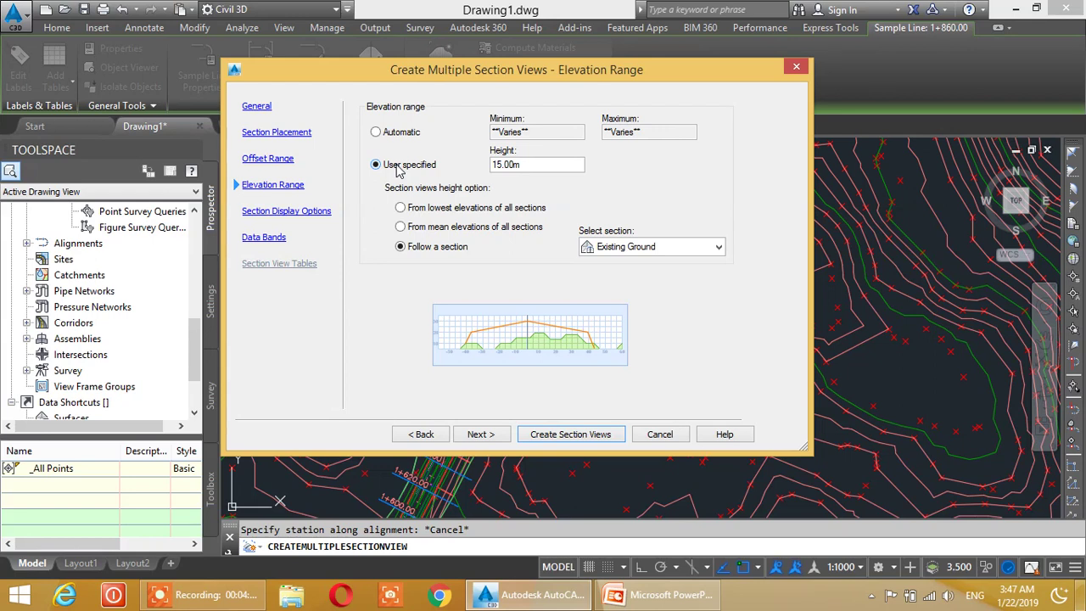
left_click(406, 137)
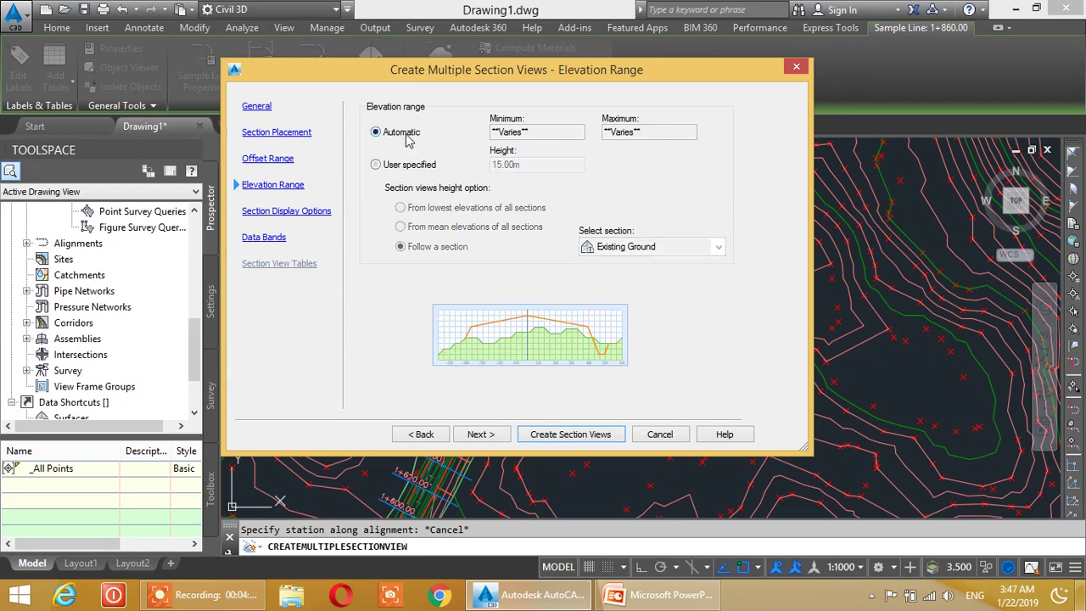
Assign the View-Edit code set style to Corridor - 1 on Section Display Options
left_click(491, 439)
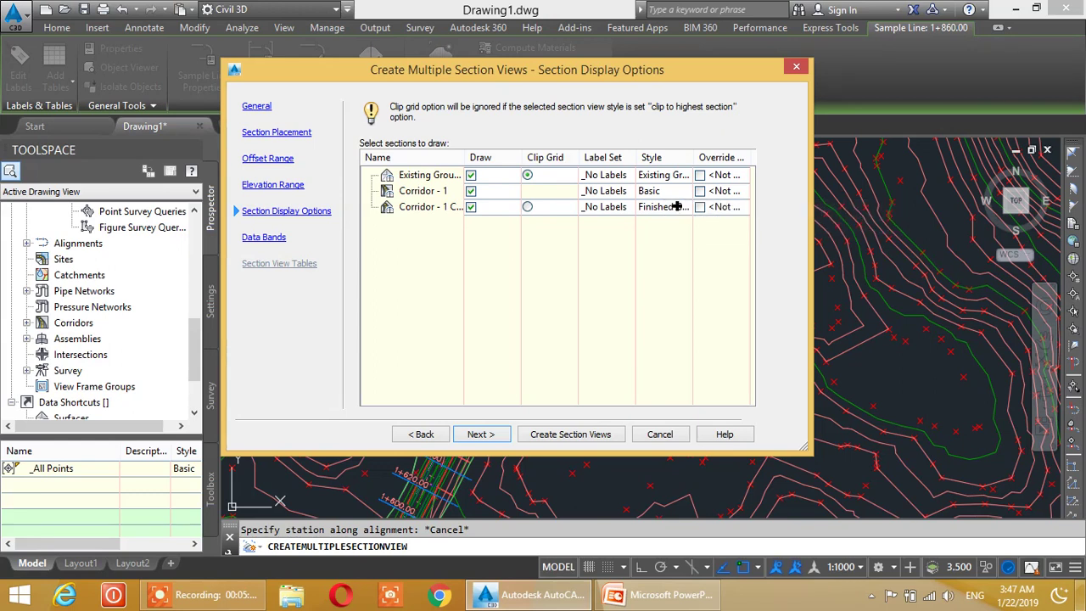
left_click(666, 194)
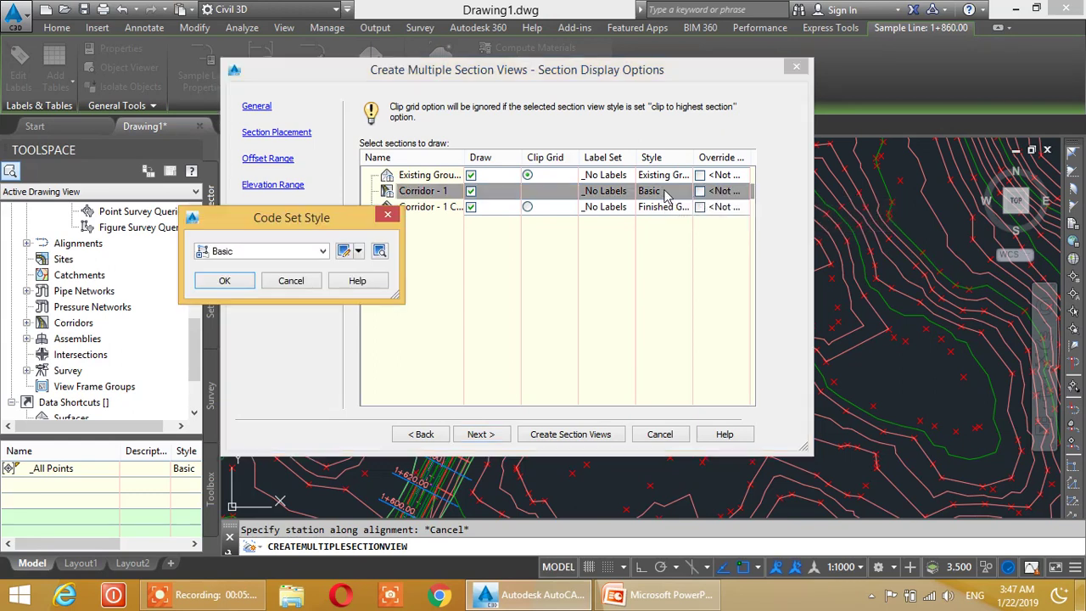
left_click(314, 250)
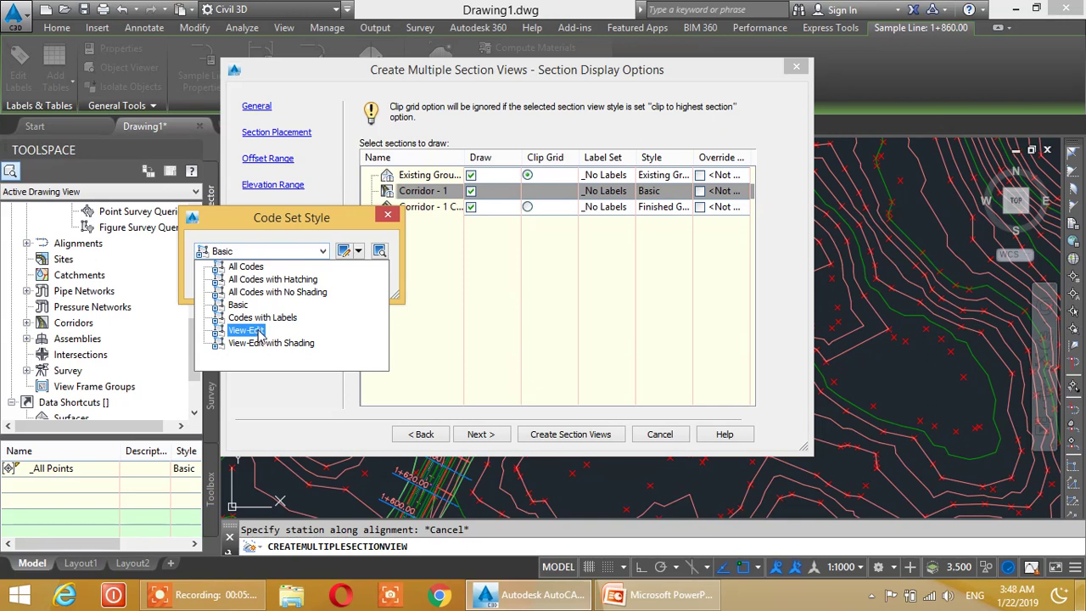
left_click(246, 330)
left_click(244, 285)
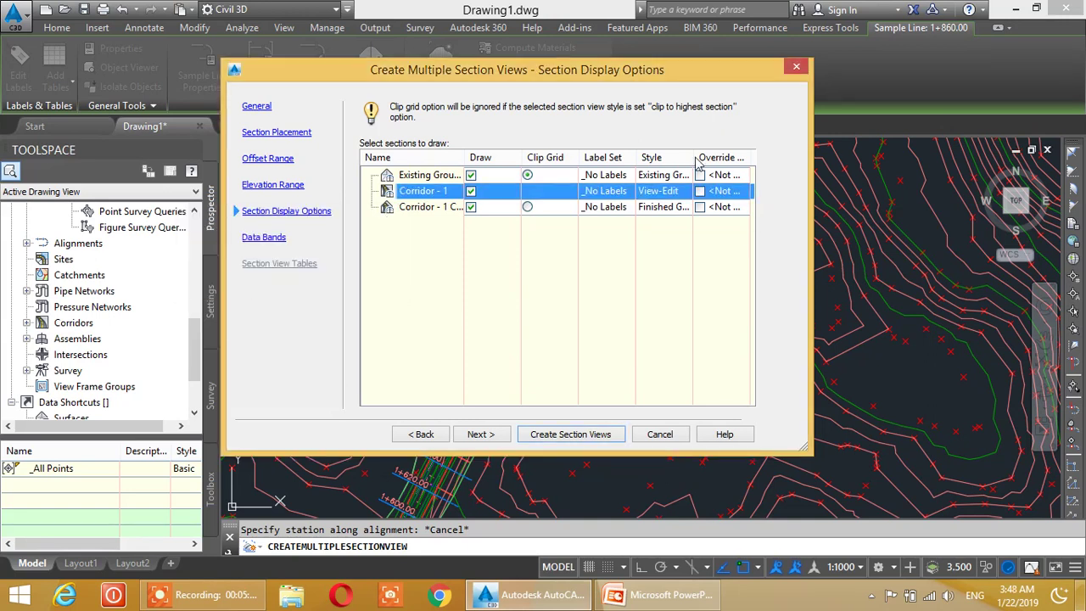
left_click(480, 435)
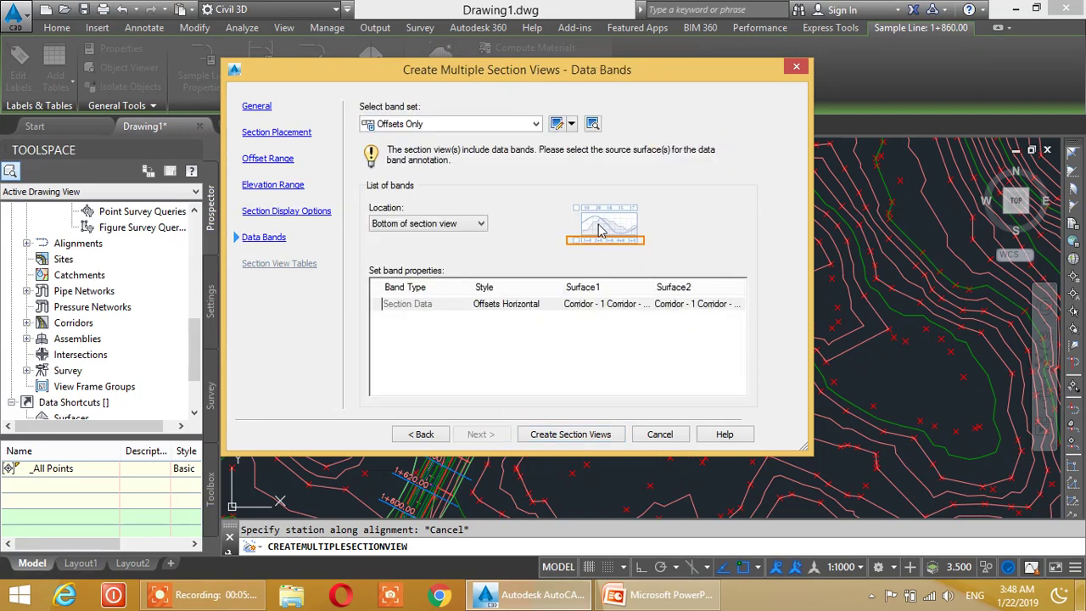
Use the Offsets Only band set at the bottom of the section views, then create them
left_click(536, 125)
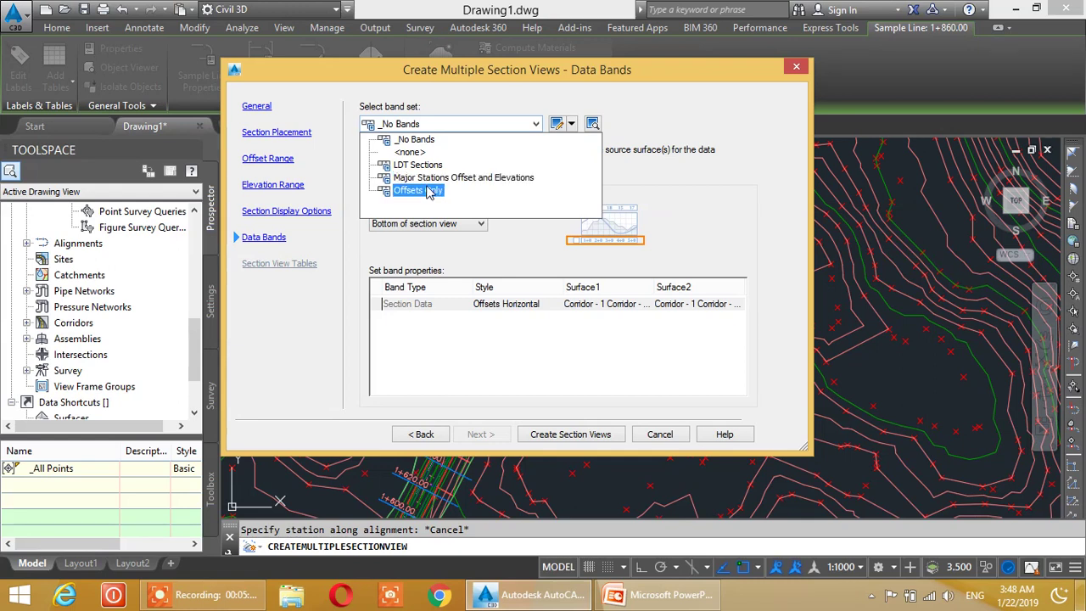
left_click(417, 190)
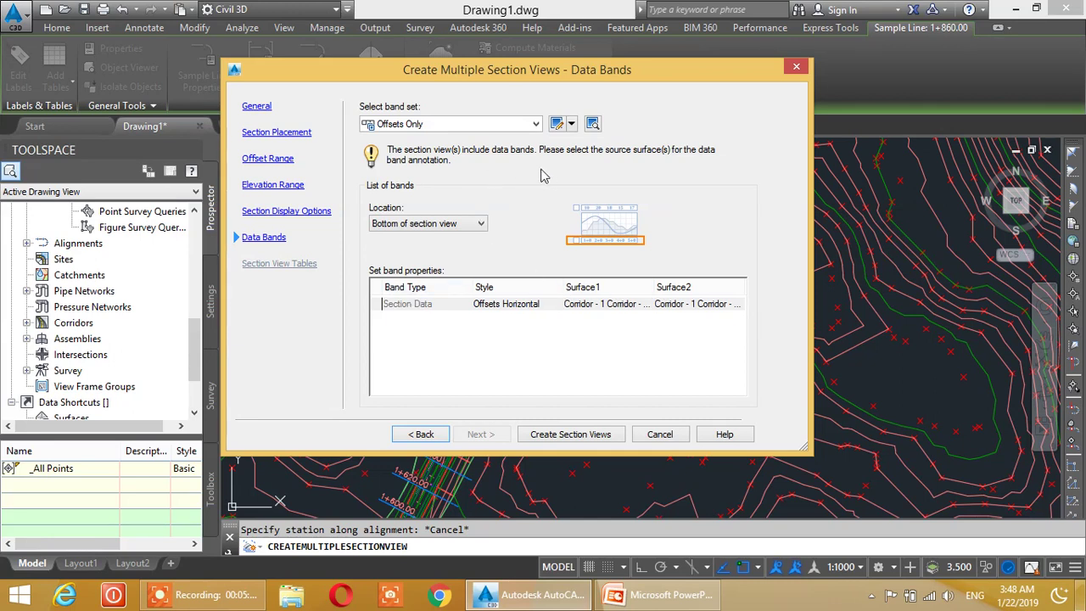
left_click(469, 227)
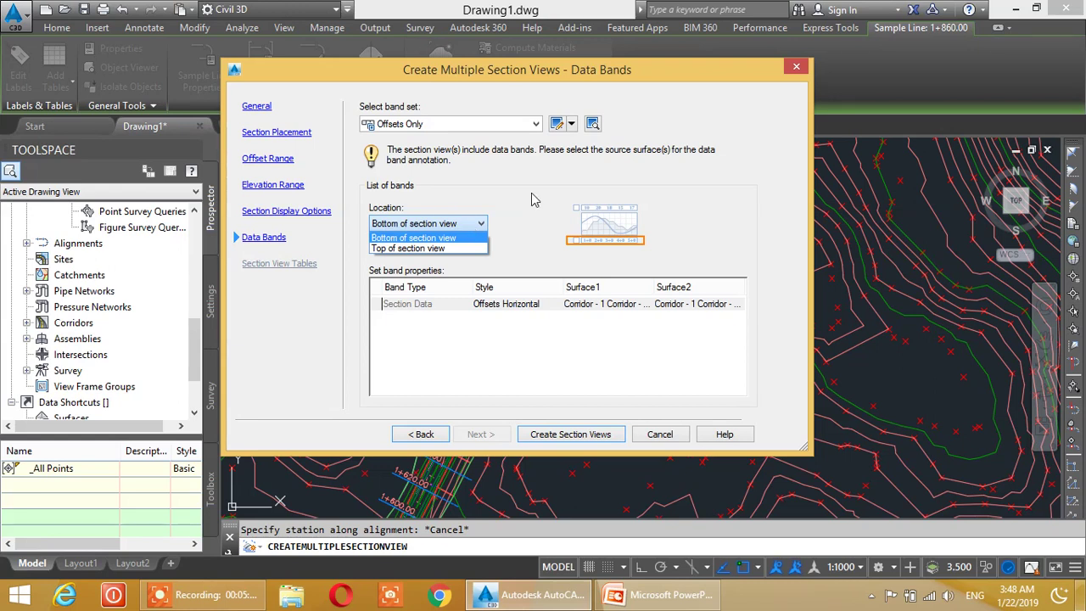
left_click(466, 238)
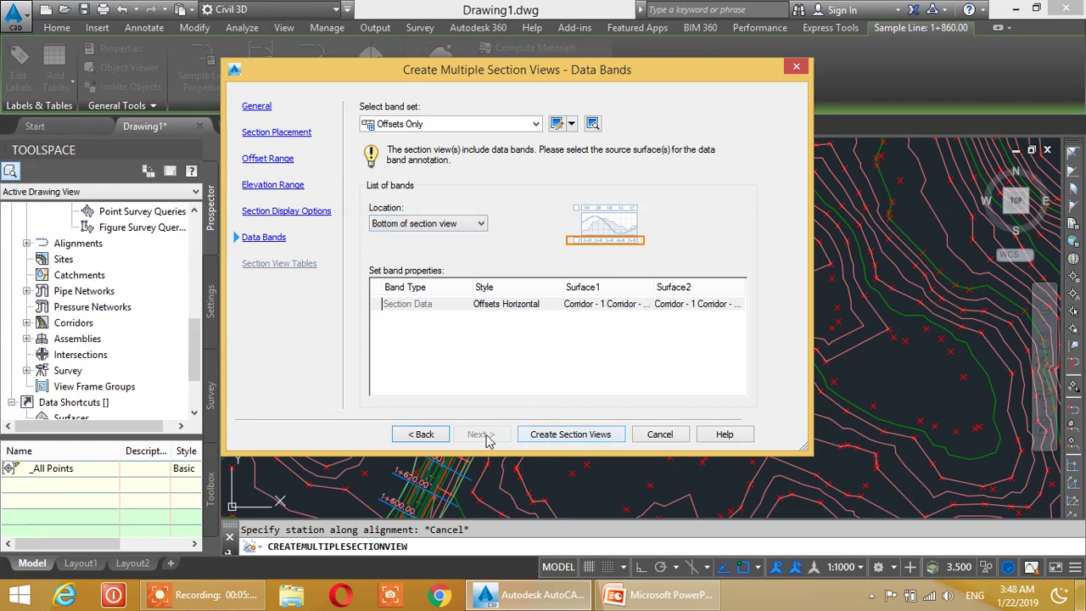
left_click(570, 433)
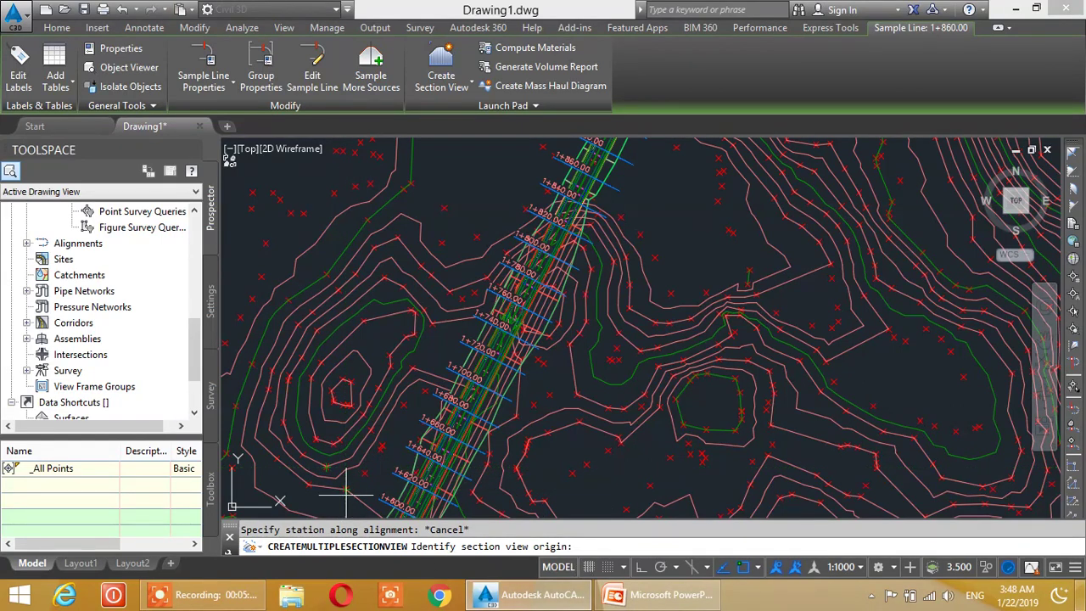
Pick the section view grid origin in the empty area right of the site
scroll(848, 274, "down", 3)
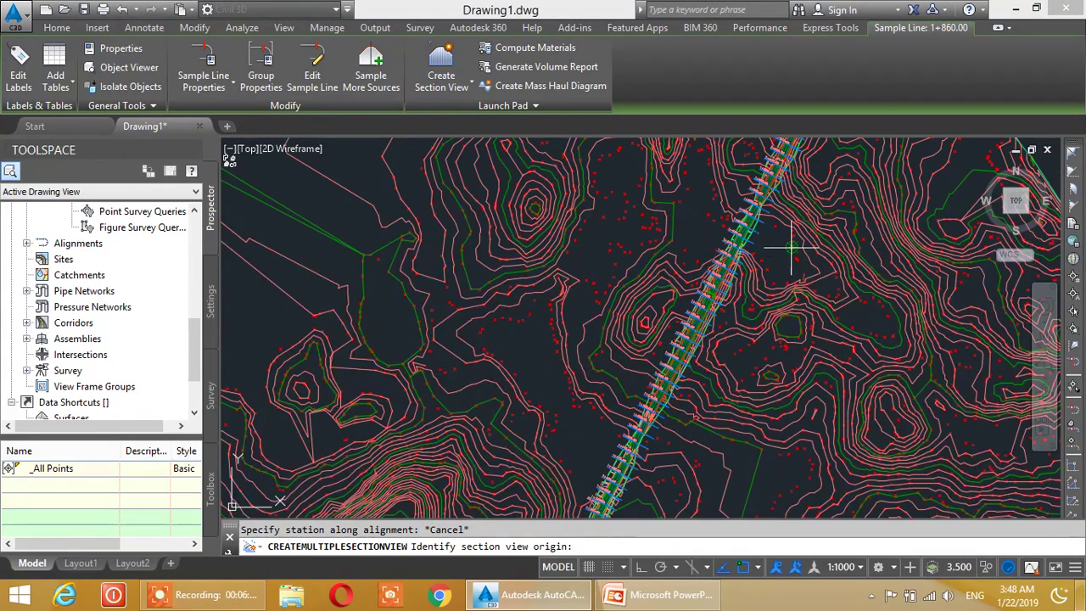
scroll(792, 247, "down", 2)
middle_click_drag(792, 247, 513, 312)
scroll(710, 218, "down", 2)
scroll(730, 218, "up", 1)
scroll(777, 223, "down", 1)
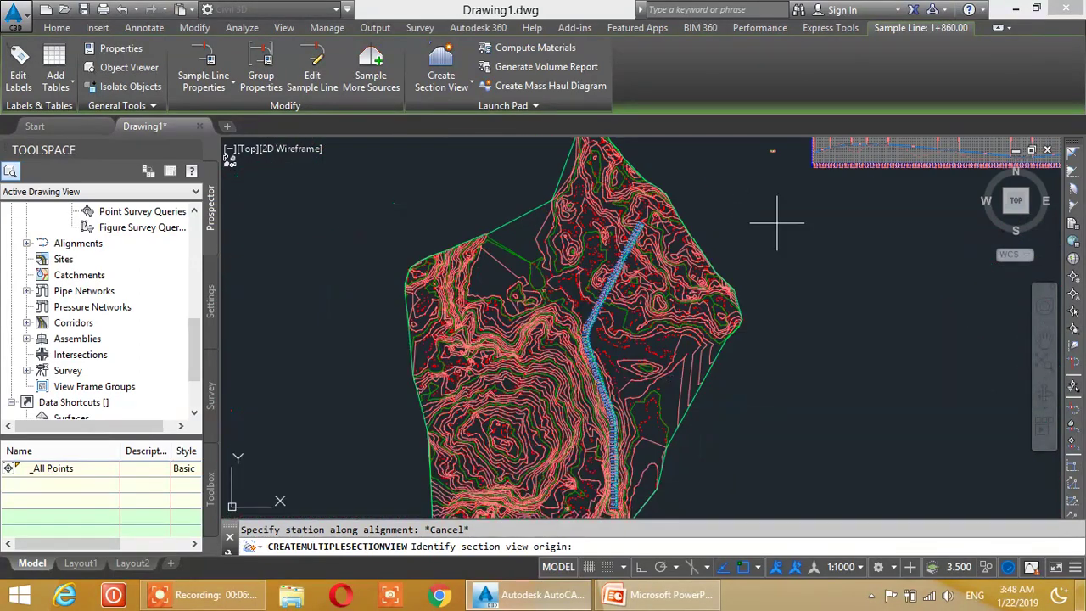
scroll(776, 223, "up", 2)
middle_click_drag(776, 223, 599, 243)
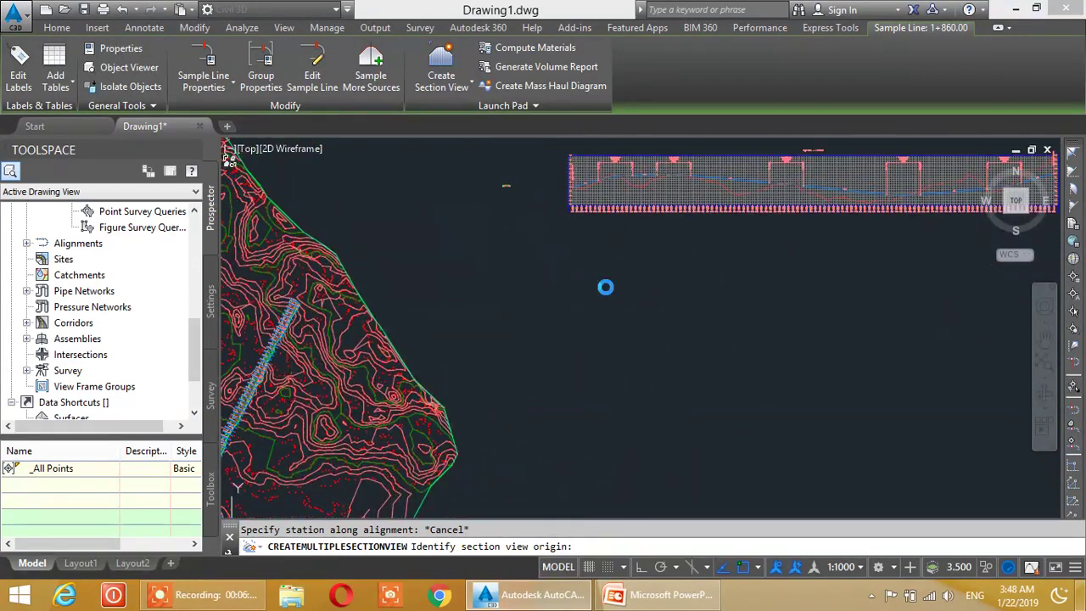
scroll(582, 256, "up", 1)
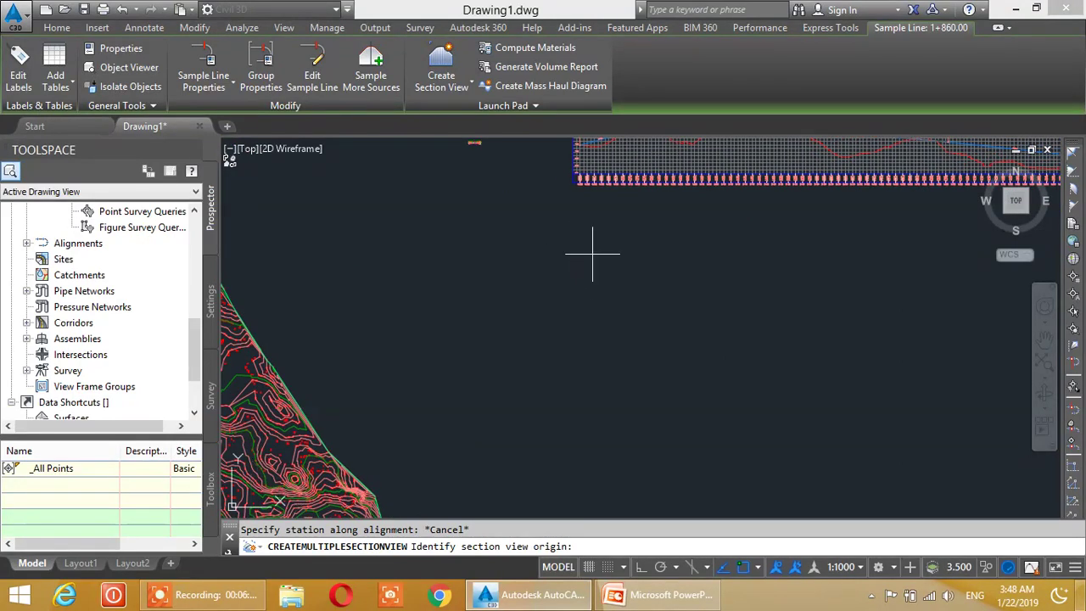
left_click(580, 238)
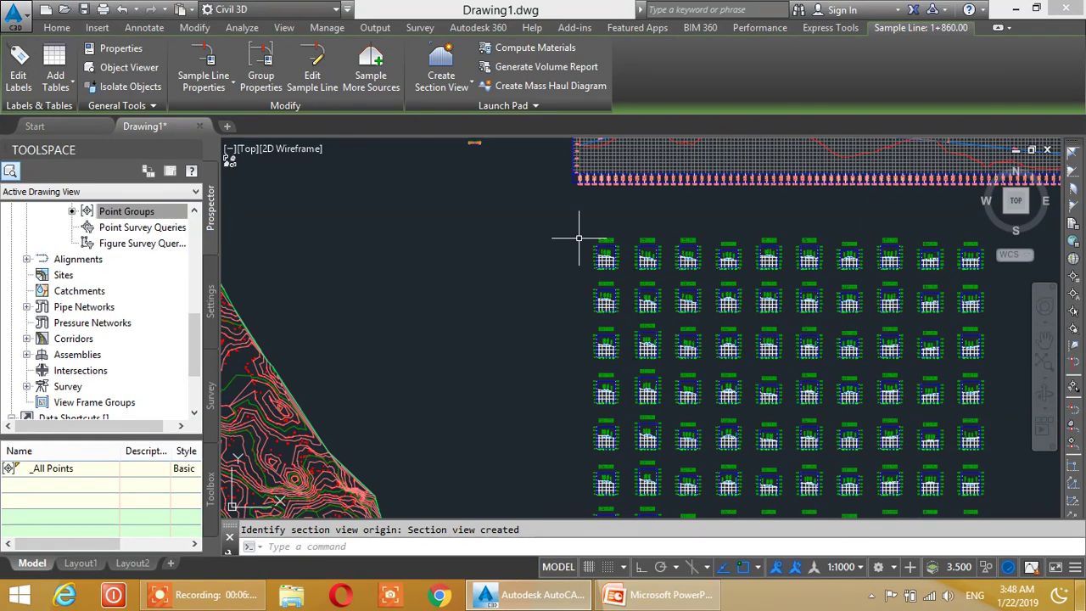
scroll(635, 300, "up", 4)
scroll(678, 450, "up", 2)
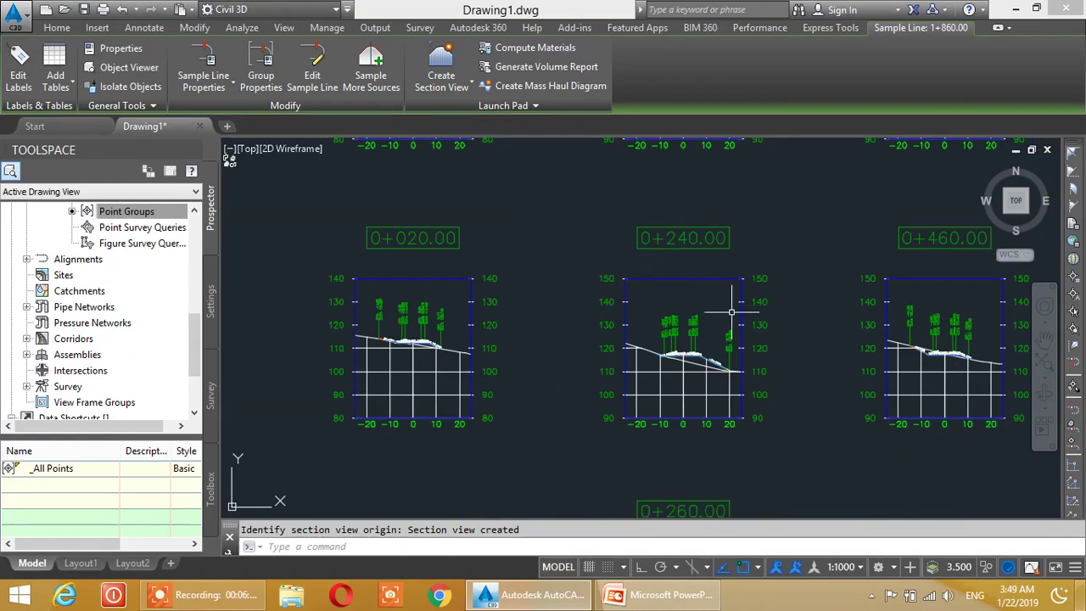
scroll(830, 335, "up", 2)
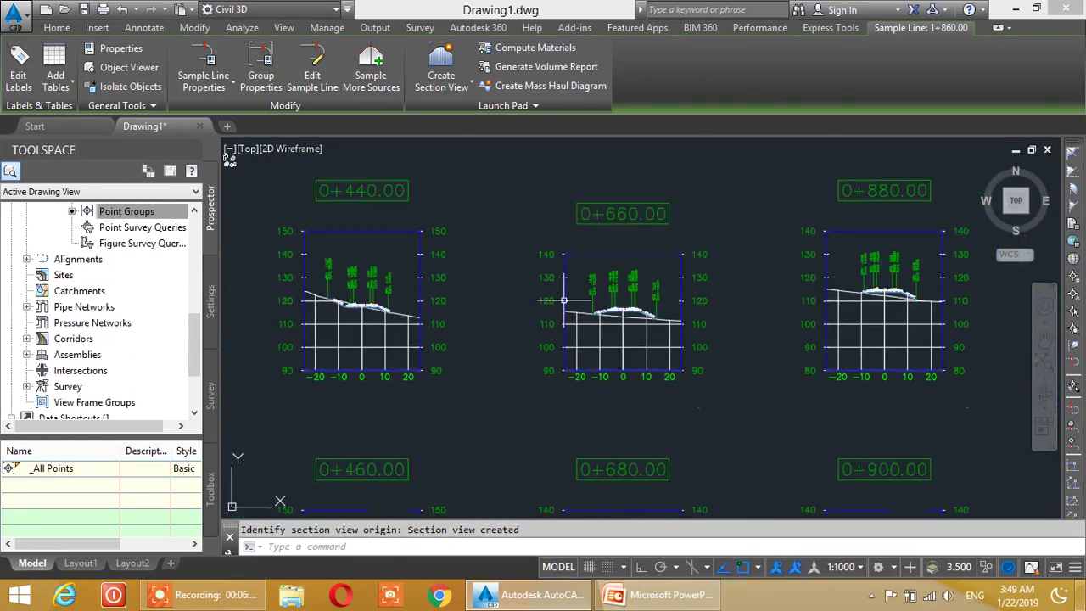
scroll(834, 336, "up", 2)
middle_click_drag(835, 336, 722, 315)
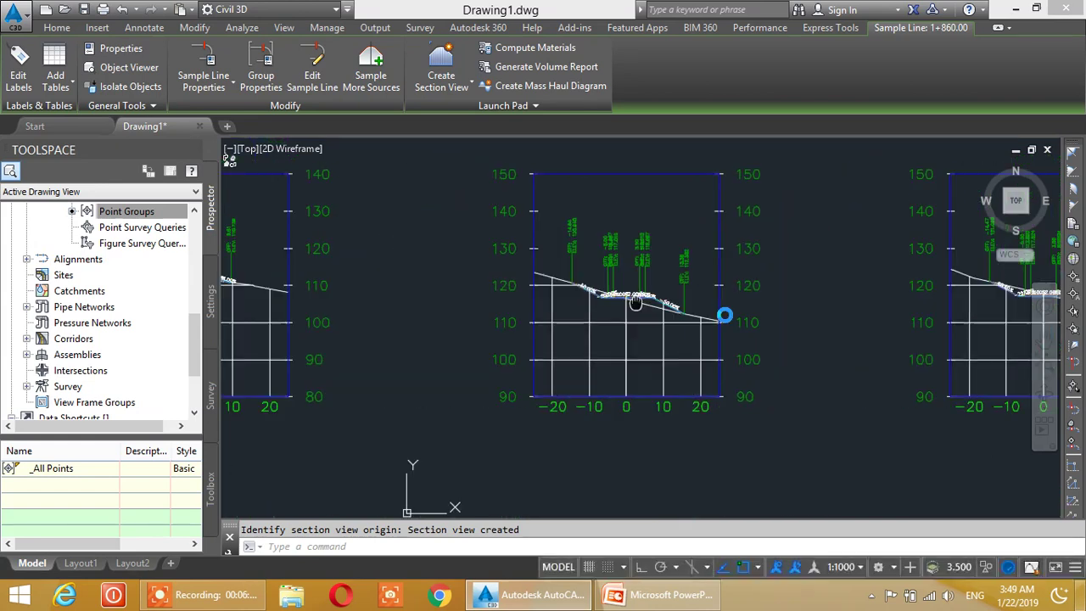
scroll(722, 315, "up", 2)
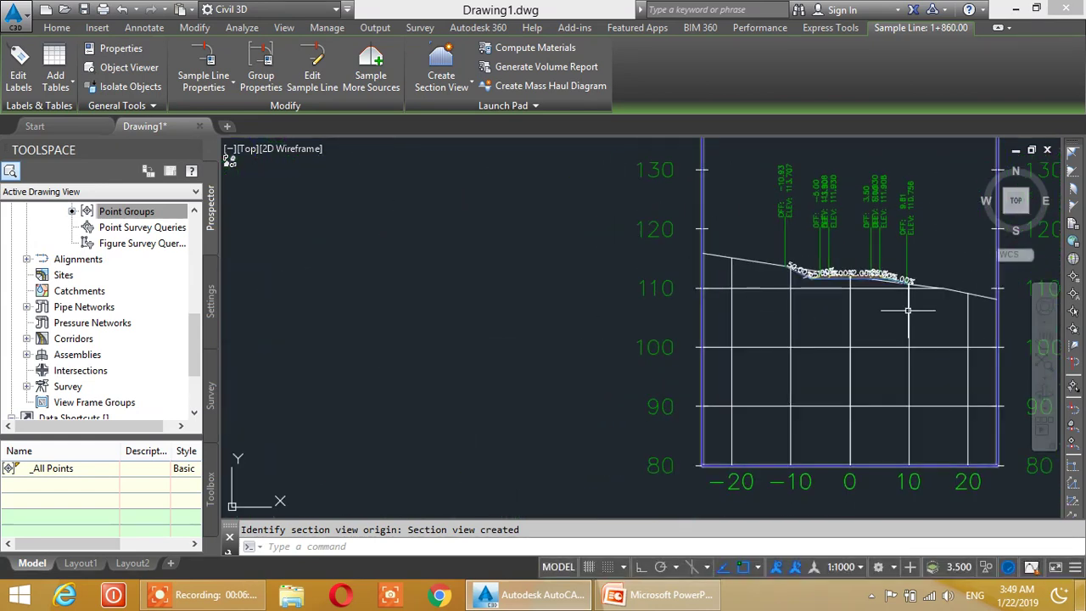
middle_click_drag(922, 308, 728, 300)
scroll(727, 301, "up", 4)
scroll(594, 297, "down", 3)
scroll(594, 297, "down", 3)
scroll(546, 267, "up", 1)
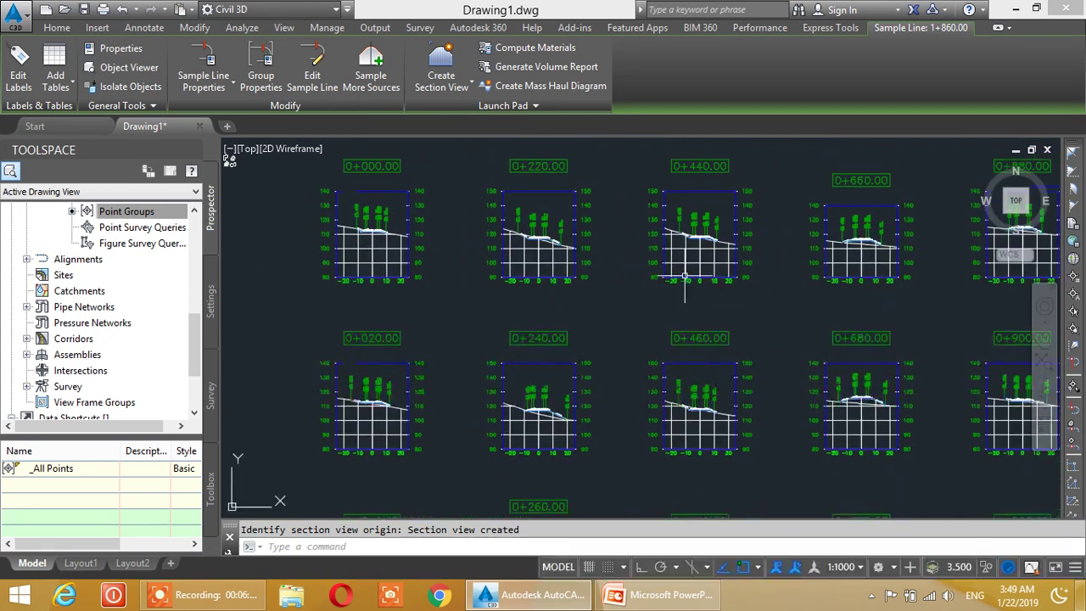
scroll(704, 271, "up", 5)
scroll(684, 337, "up", 1)
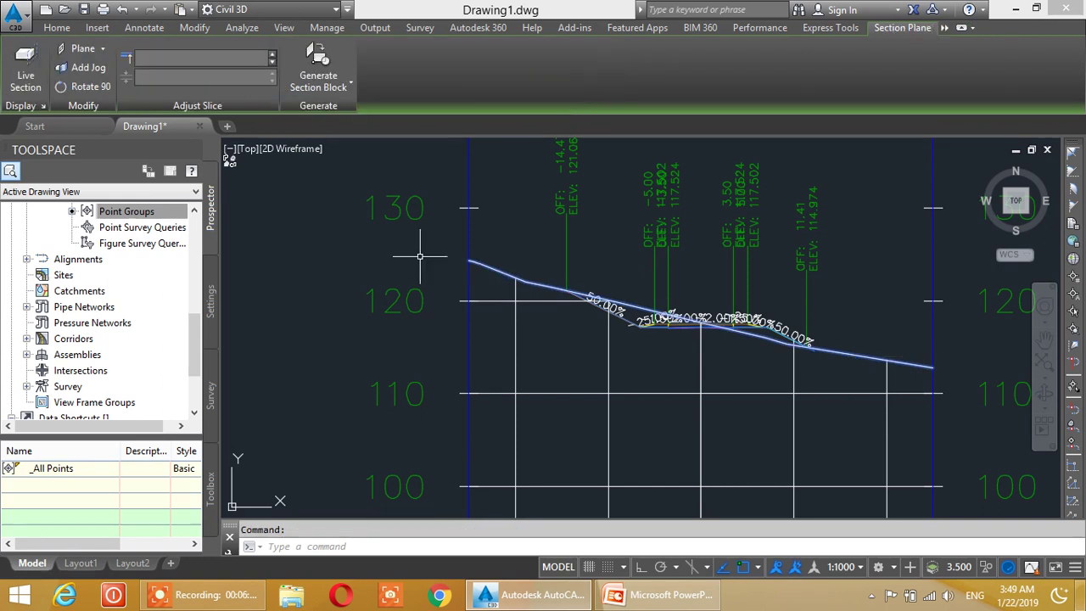
scroll(741, 326, "down", 4)
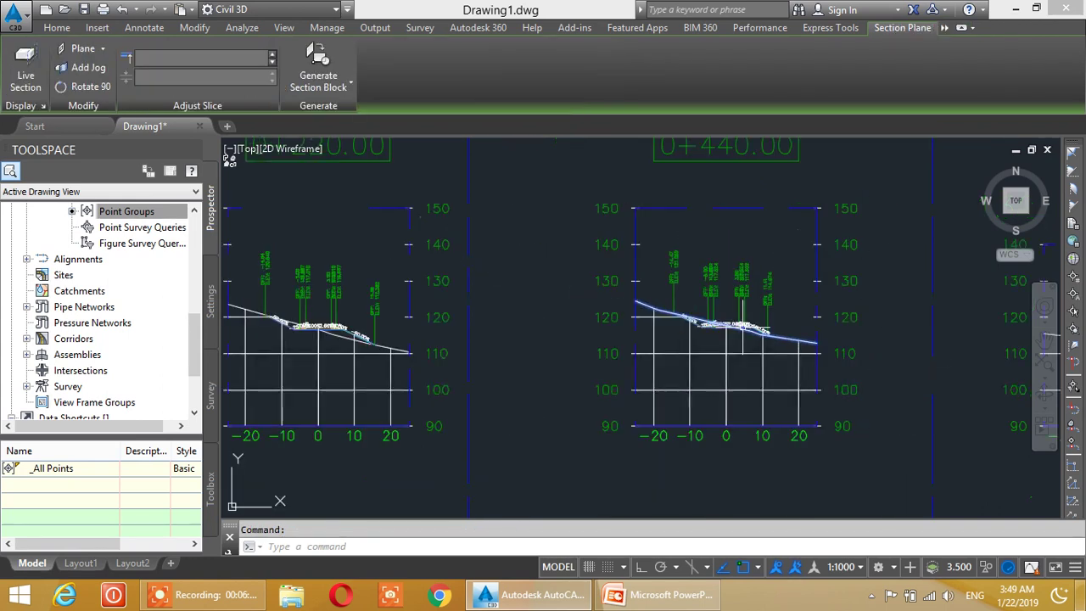
middle_click_drag(419, 433, 486, 341)
scroll(487, 342, "down", 5)
scroll(376, 416, "down", 3)
mouse_move(376, 417)
middle_mouse_down()
mouse_move(468, 345)
mouse_move(486, 307)
middle_mouse_up()
scroll(486, 308, "up", 2)
scroll(485, 317, "up", 3)
scroll(509, 331, "up", 3)
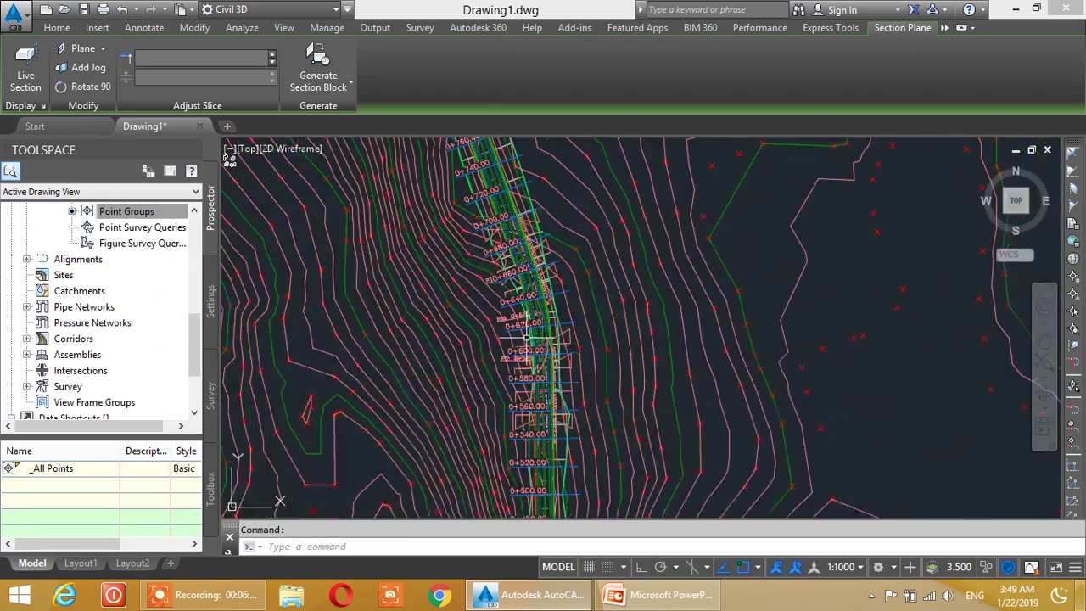
scroll(536, 348, "up", 2)
middle_click_drag(536, 348, 521, 303)
middle_click_drag(521, 500, 526, 272)
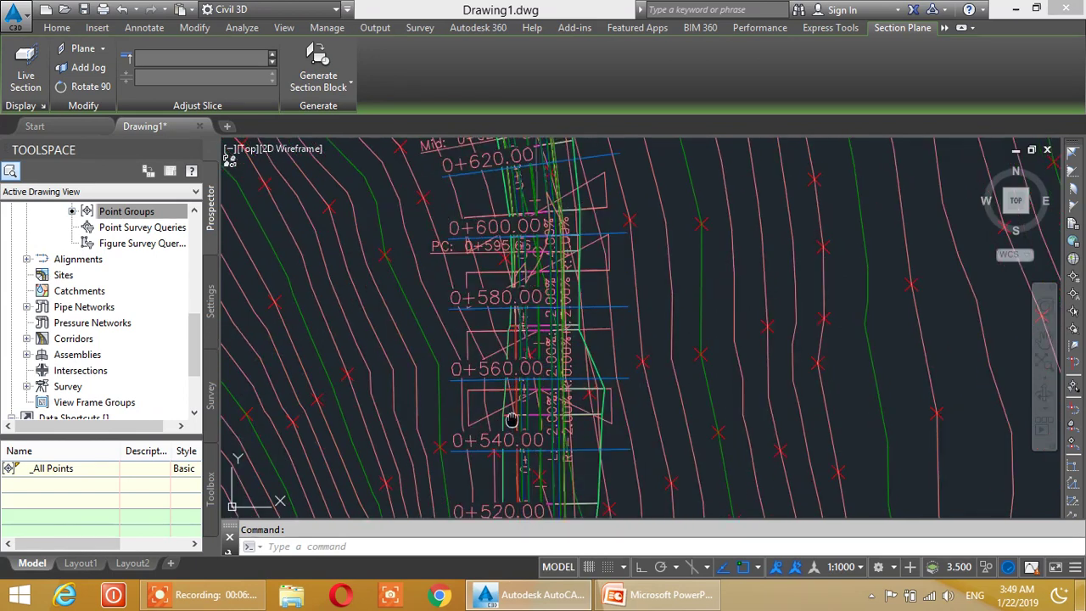
middle_click_drag(526, 462, 528, 280)
middle_click_drag(537, 424, 547, 297)
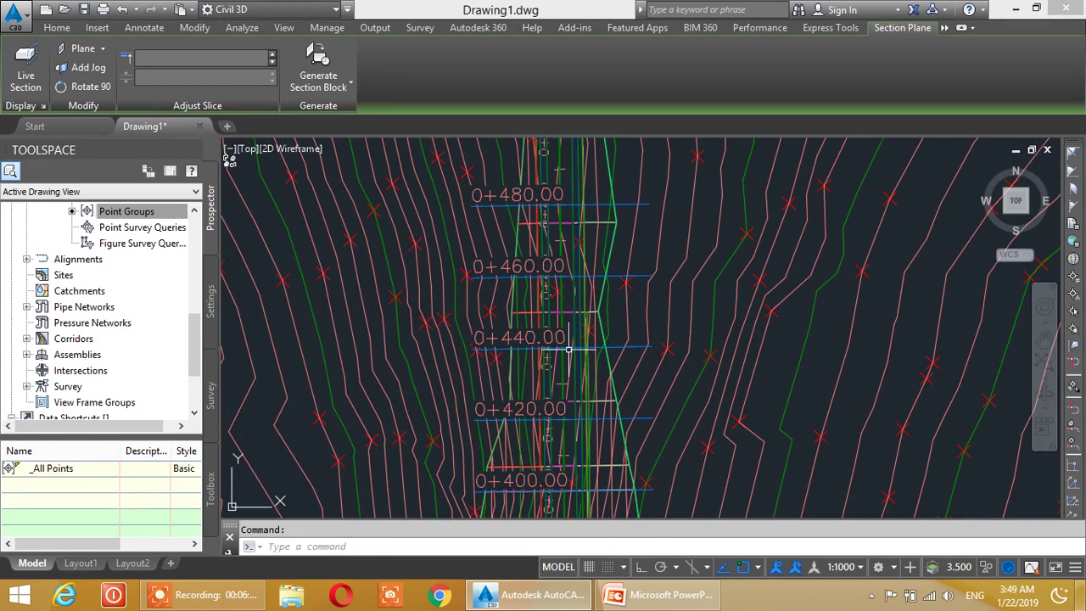
scroll(581, 350, "down", 5)
scroll(589, 359, "down", 3)
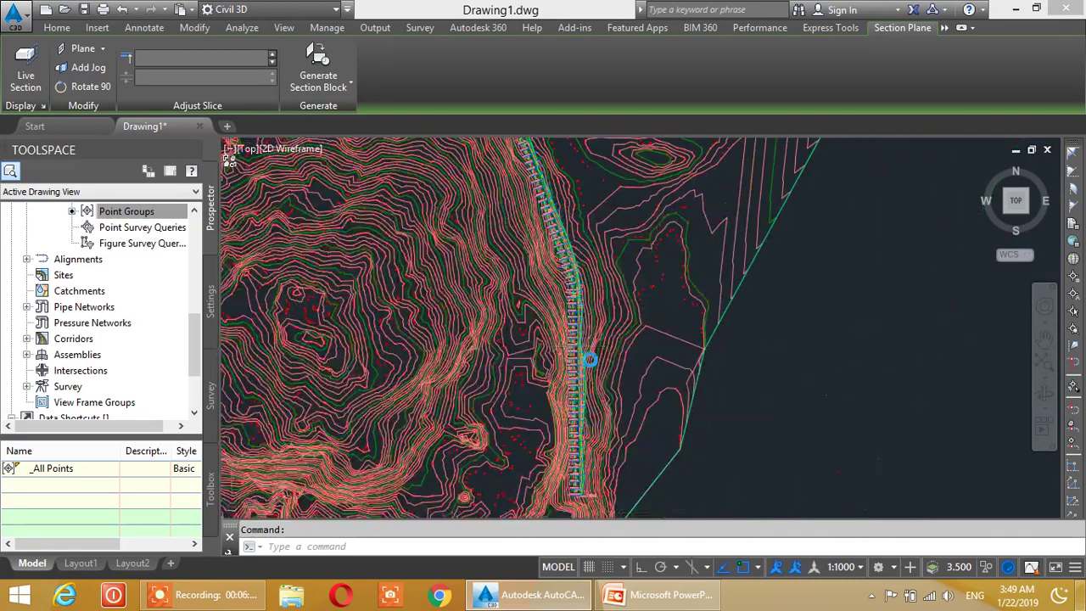
scroll(589, 359, "down", 2)
scroll(818, 303, "up", 2)
scroll(763, 303, "up", 3)
scroll(731, 302, "down", 1)
scroll(729, 314, "up", 5)
scroll(719, 346, "up", 1)
scroll(718, 346, "up", 2)
scroll(747, 306, "up", 3)
scroll(755, 339, "down", 1)
middle_click_drag(756, 409, 691, 266)
scroll(735, 301, "up", 2)
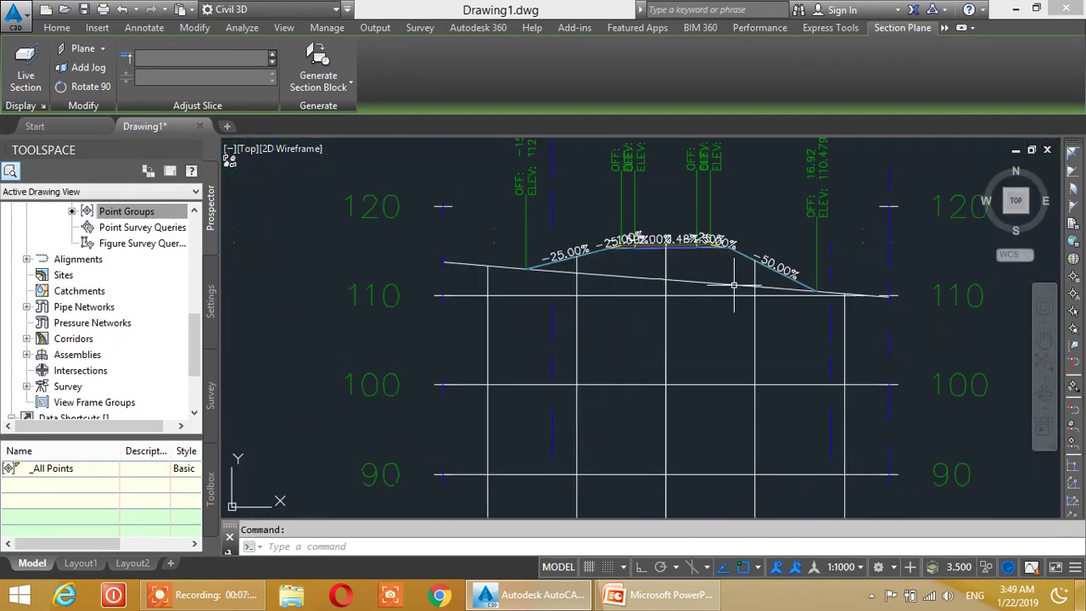
left_click(789, 289)
left_click(789, 291)
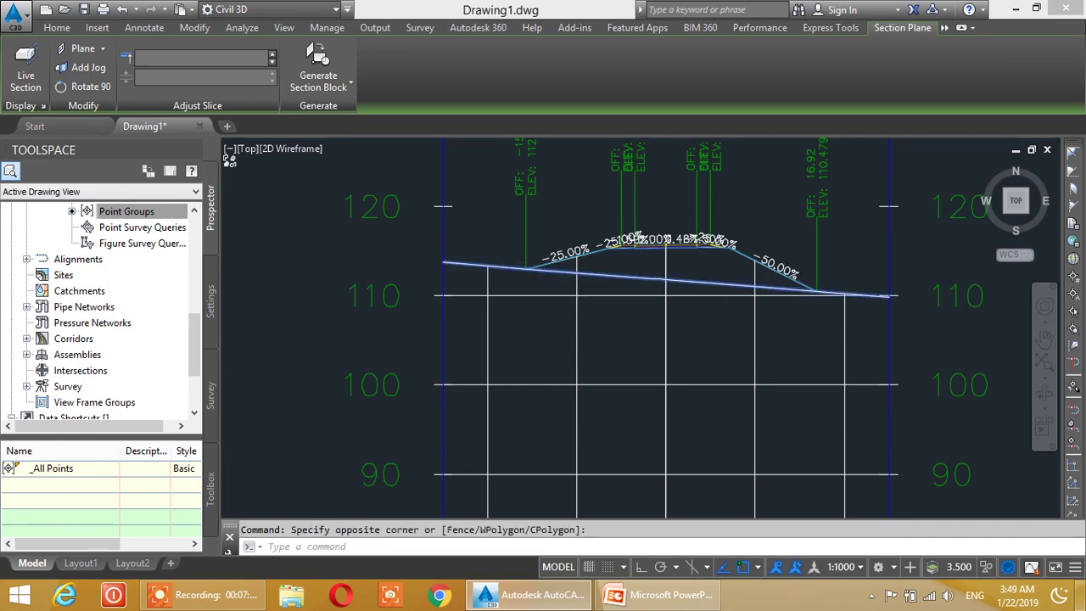
scroll(594, 284, "up", 2)
scroll(607, 304, "up", 1)
scroll(597, 302, "up", 1)
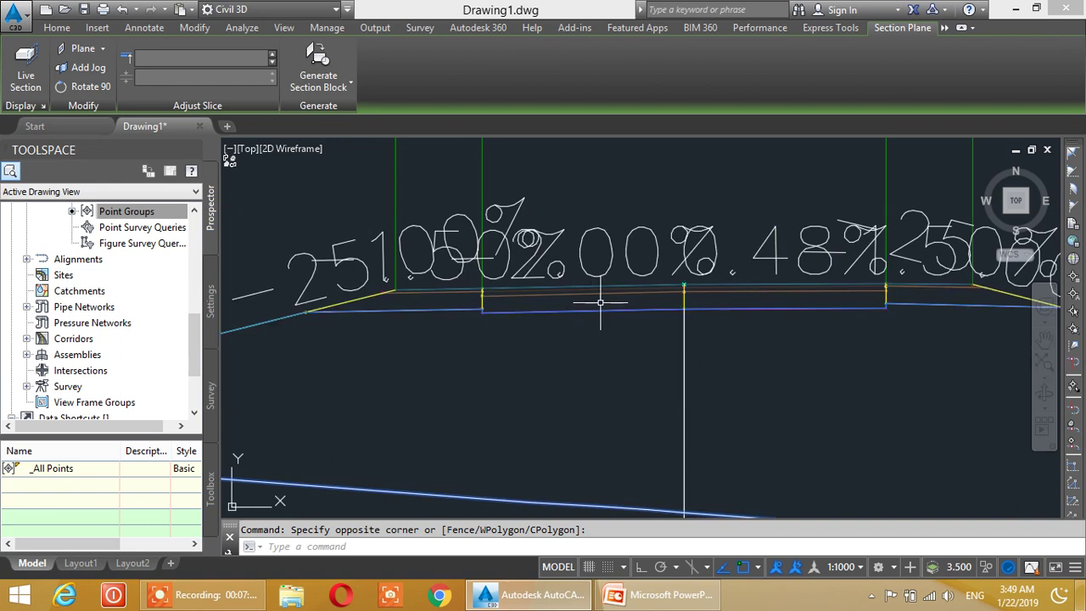
scroll(574, 295, "up", 1)
scroll(574, 295, "up", 1)
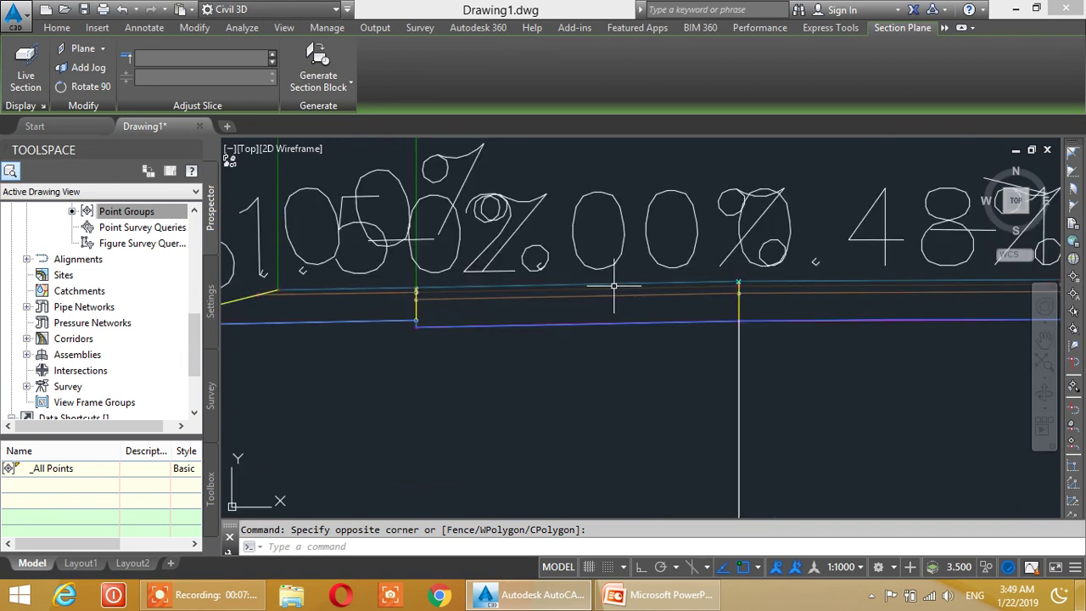
middle_click_drag(613, 286, 589, 254)
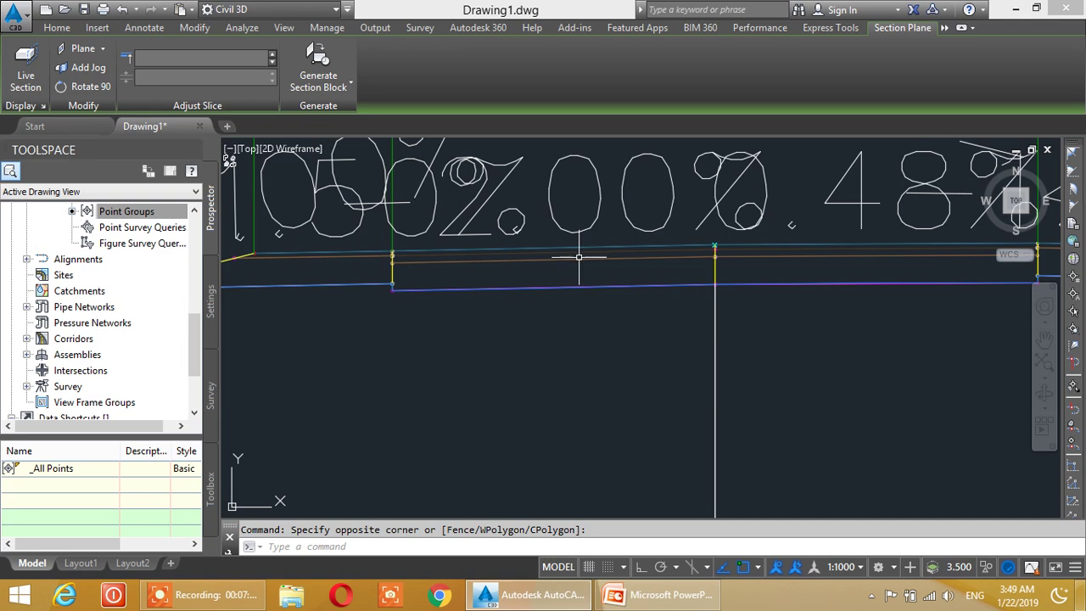
scroll(582, 252, "down", 2)
scroll(533, 303, "down", 3)
scroll(553, 268, "down", 2)
scroll(487, 279, "up", 1)
scroll(684, 246, "up", 1)
scroll(632, 242, "up", 1)
scroll(594, 254, "down", 2)
middle_click_drag(563, 288, 580, 245)
scroll(492, 272, "down", 1)
scroll(417, 288, "down", 1)
scroll(625, 340, "down", 2)
scroll(516, 297, "down", 2)
scroll(411, 306, "up", 1)
scroll(442, 280, "up", 2)
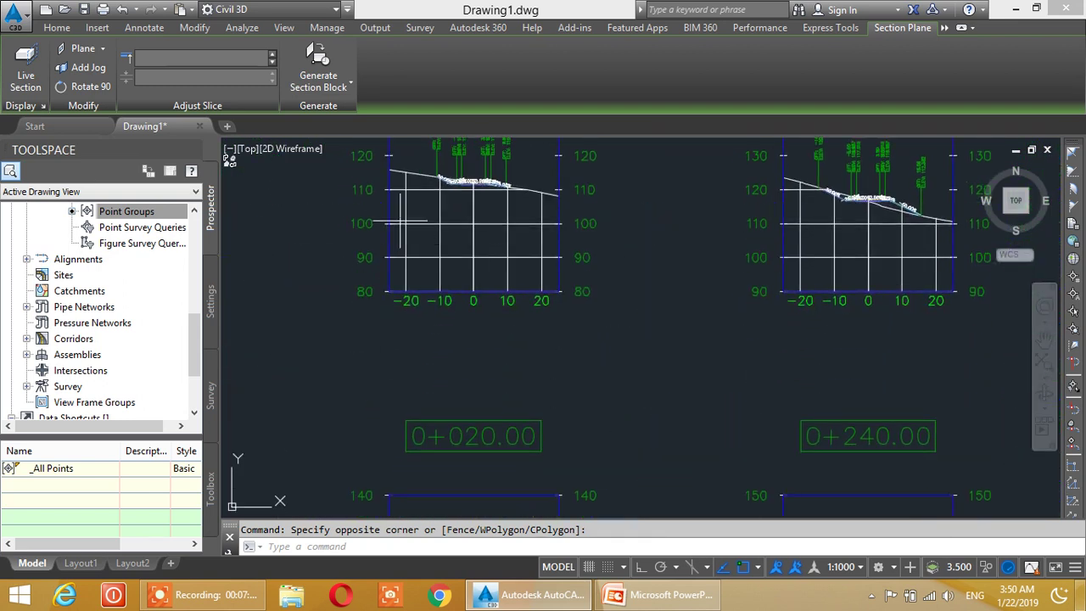
left_click(403, 224)
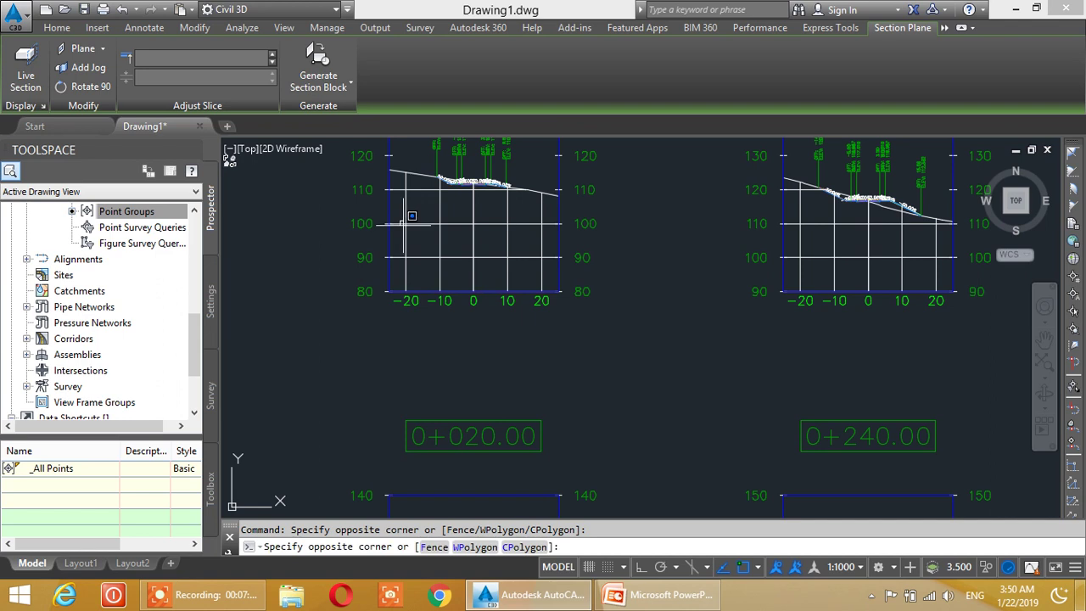
left_click(386, 189)
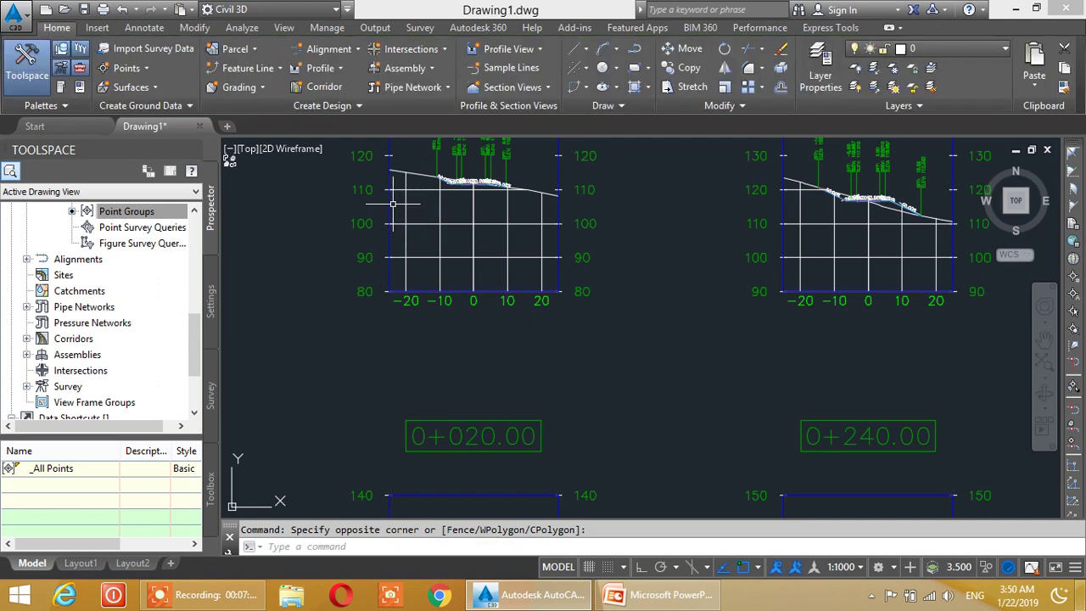
right_click(386, 188)
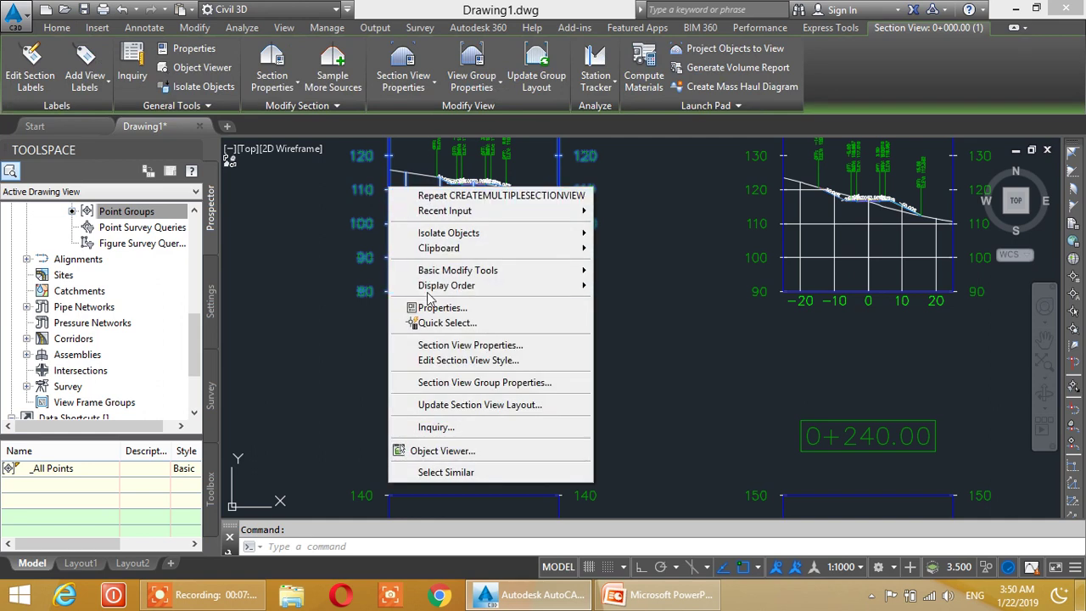
left_click(462, 360)
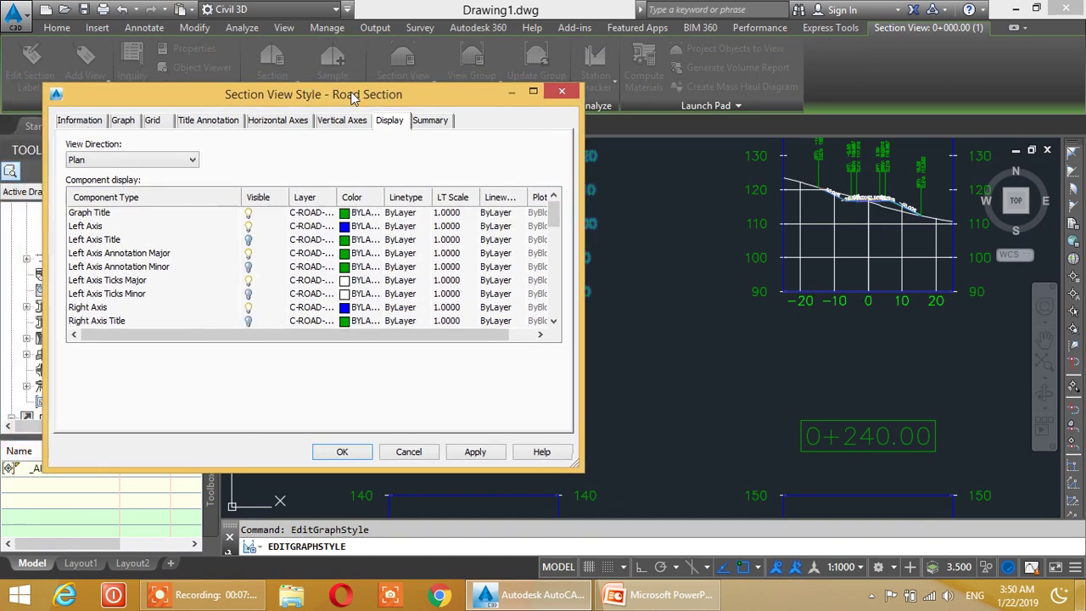
left_click_drag(318, 94, 491, 92)
left_click(218, 120)
left_click(255, 157)
double_click(233, 157)
left_click(261, 157)
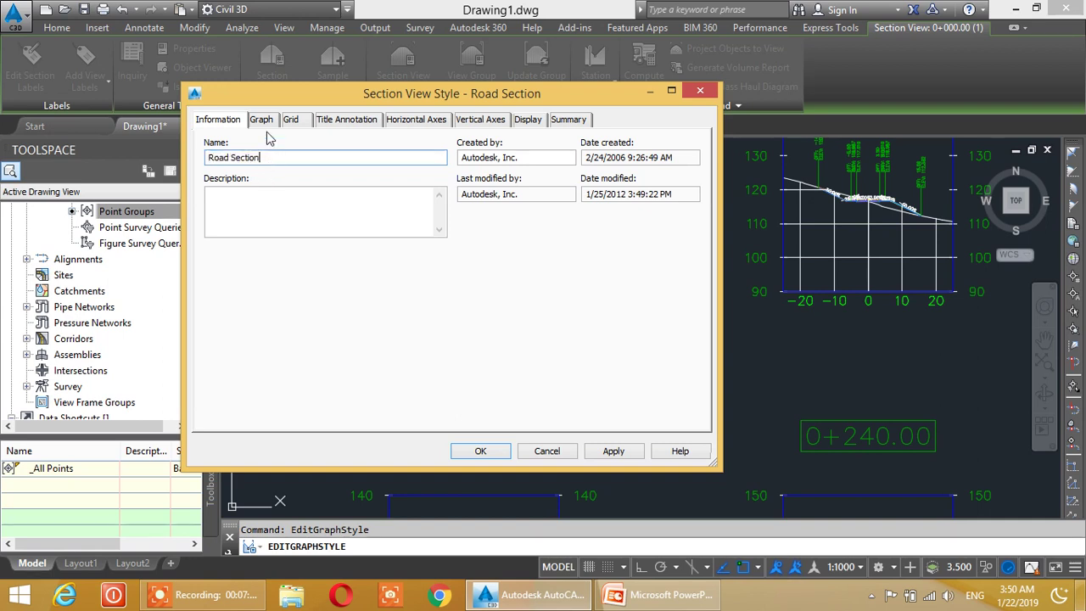
left_click(263, 120)
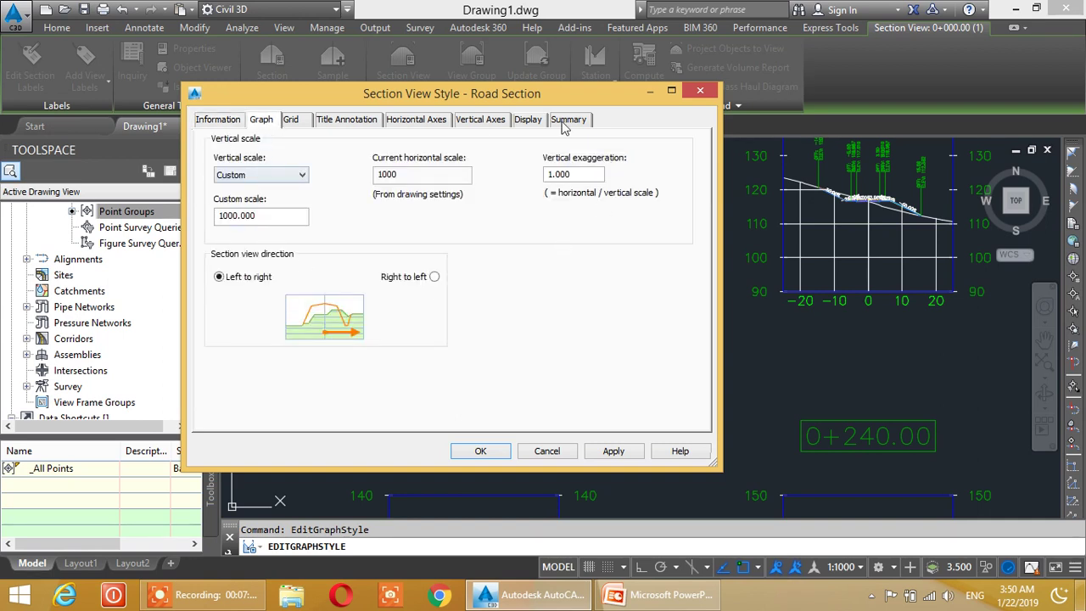
left_click(291, 120)
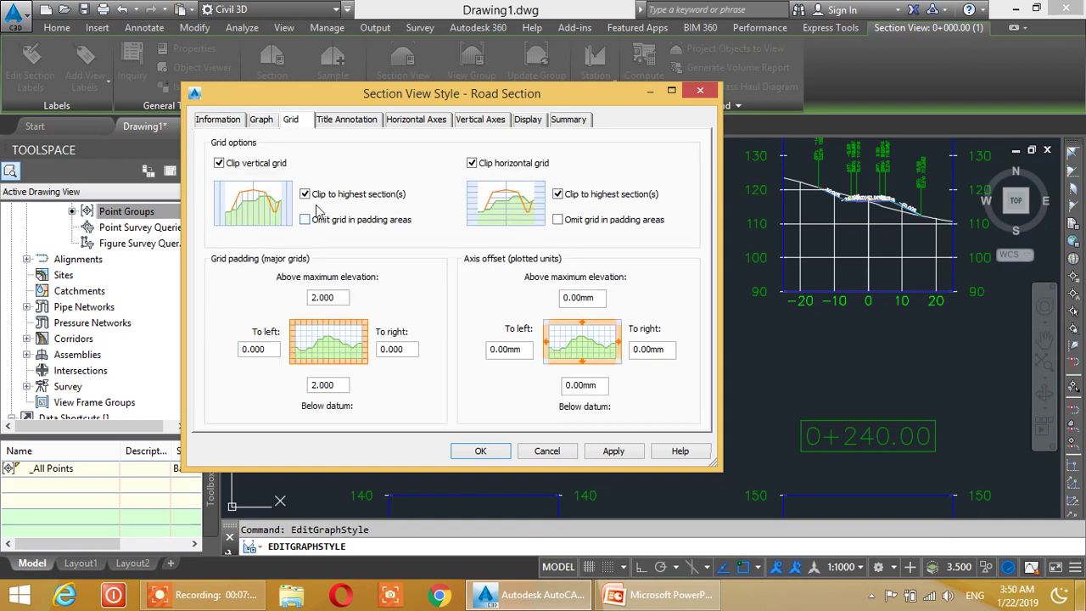
left_click_drag(490, 100, 356, 97)
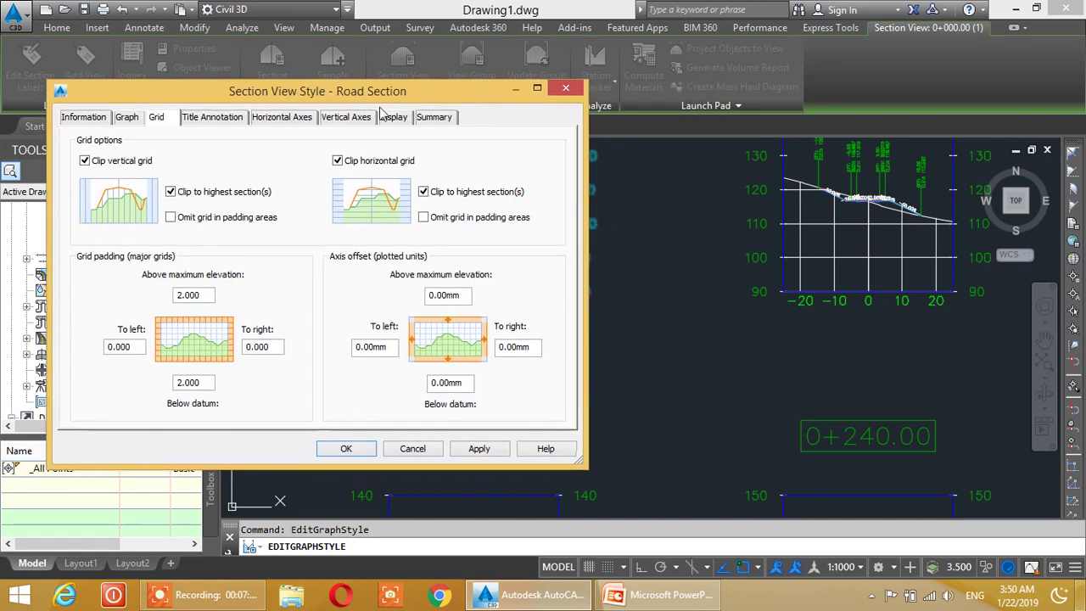
left_click(419, 449)
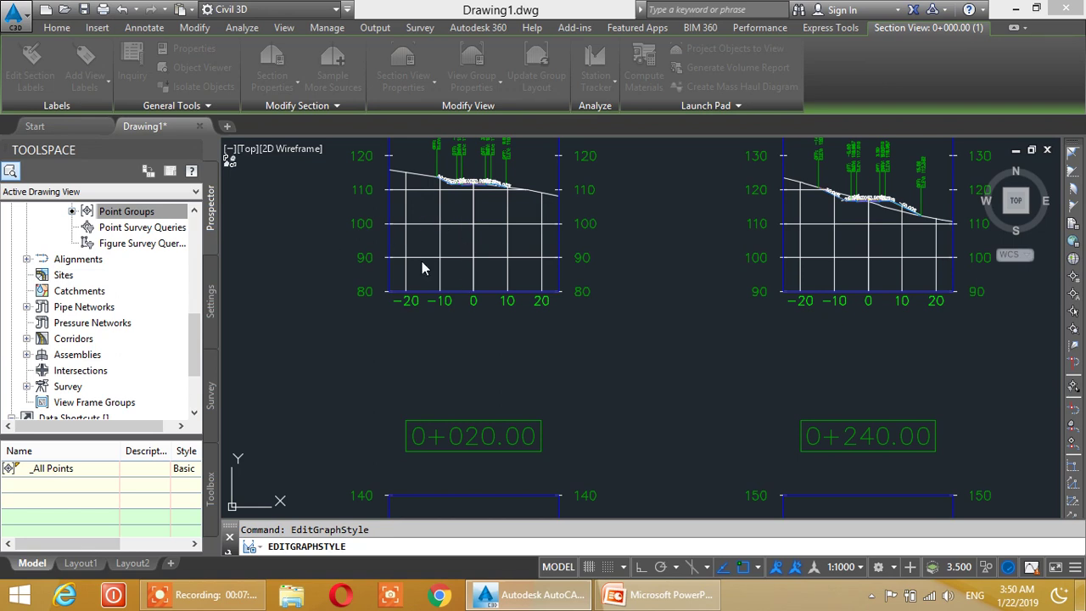
Select the section view and open its Road Section view style settings
scroll(643, 229, "up", 2)
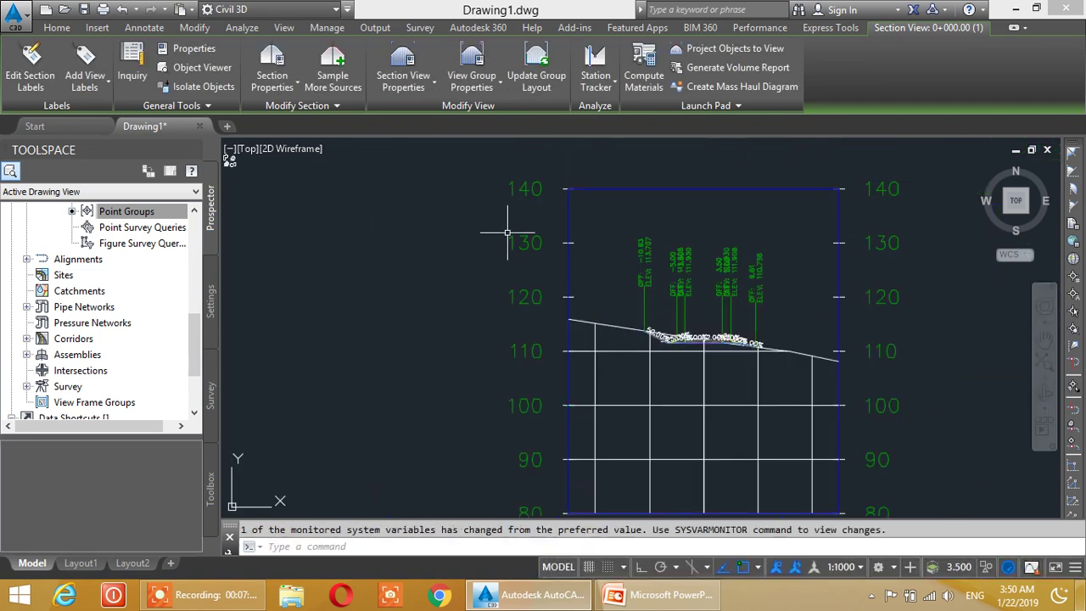
left_click(632, 344)
scroll(632, 344, "down", 2)
scroll(687, 272, "up", 2)
scroll(701, 253, "up", 2)
mouse_move(702, 253)
middle_mouse_down()
mouse_move(648, 347)
mouse_move(601, 315)
mouse_move(642, 352)
mouse_move(709, 359)
middle_mouse_up()
scroll(601, 315, "down", 2)
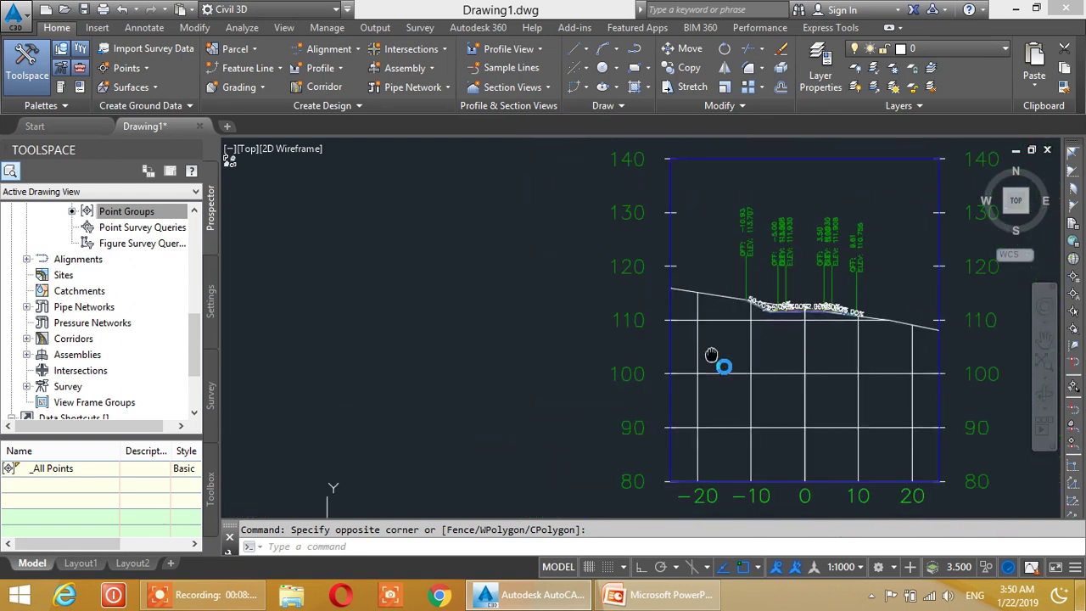
left_click(670, 297)
right_click(671, 297)
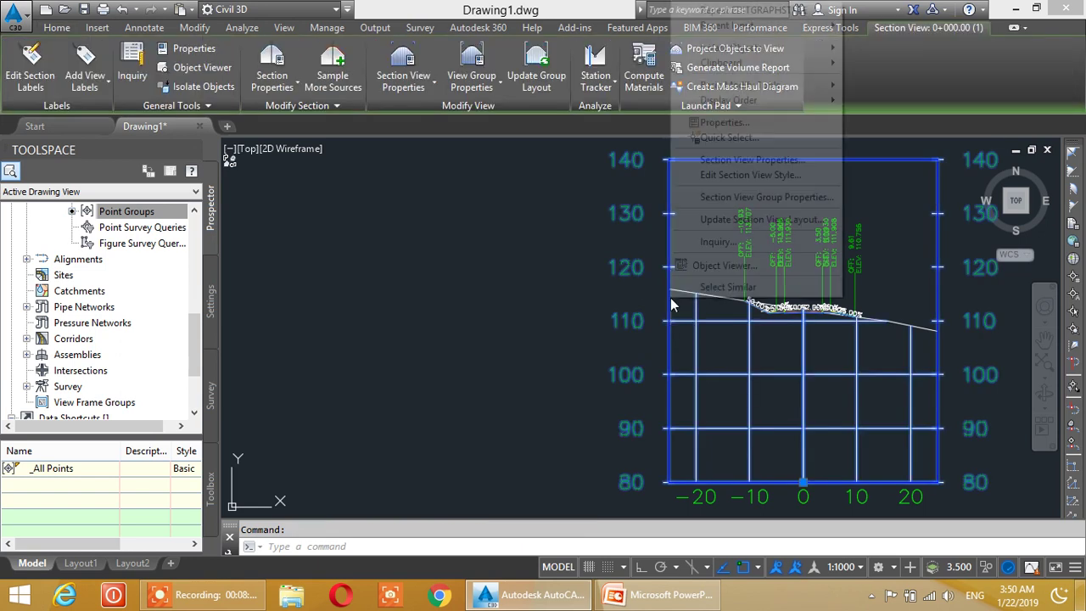
left_click(713, 174)
Turn off clipping for both vertical and horizontal grids and apply
left_click_drag(395, 91, 349, 123)
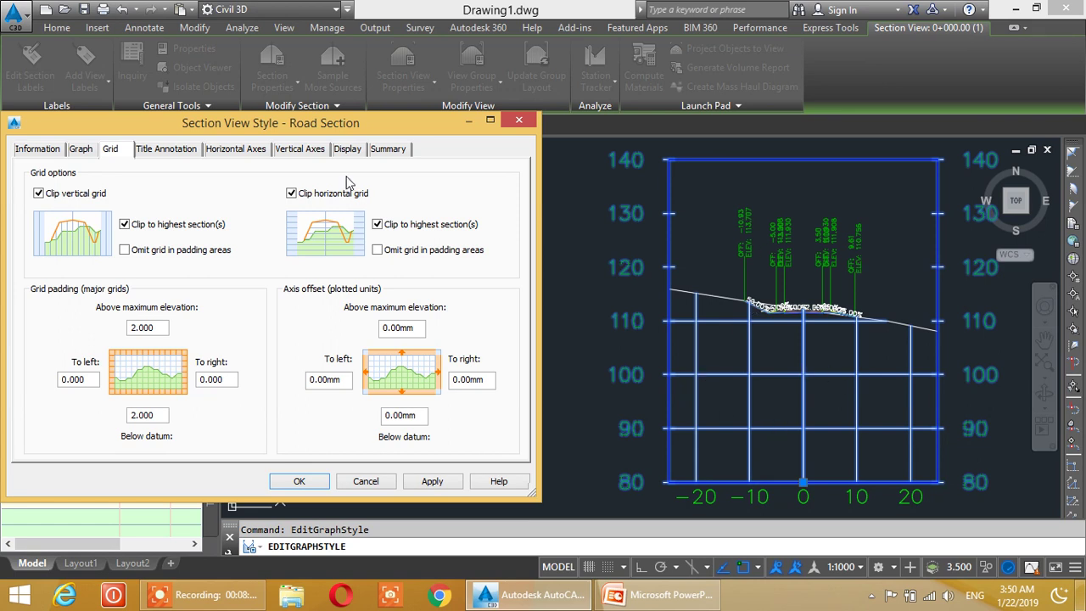
left_click_drag(316, 123, 351, 112)
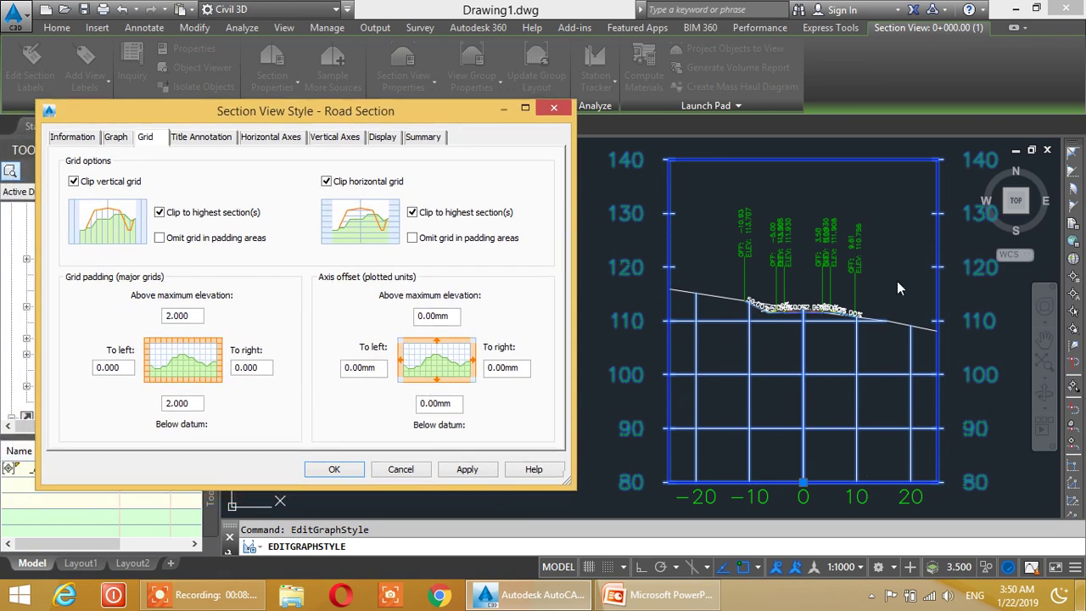
left_click(76, 184)
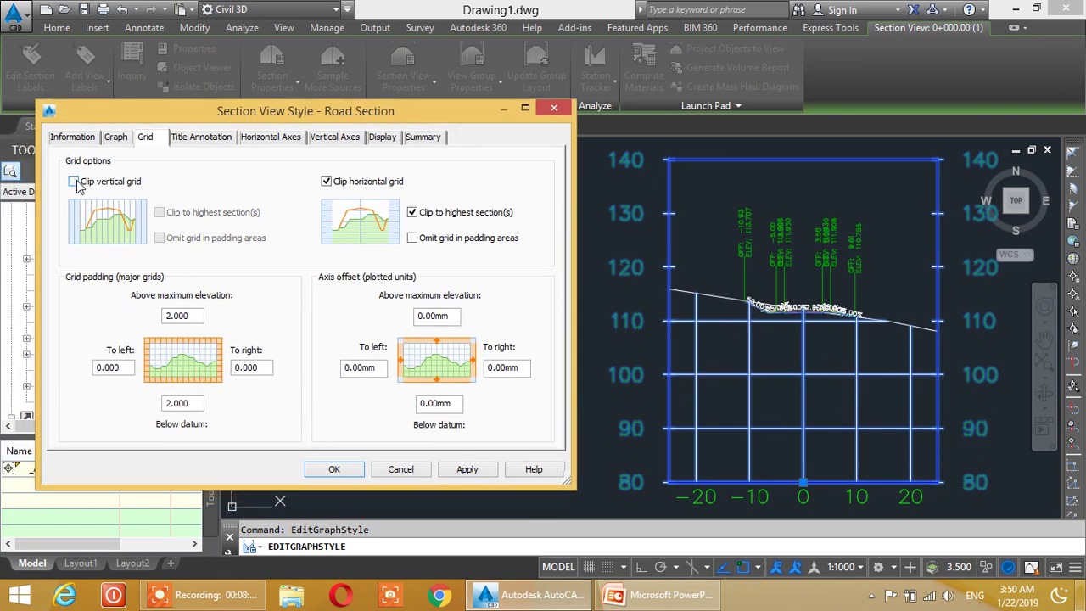
left_click(330, 182)
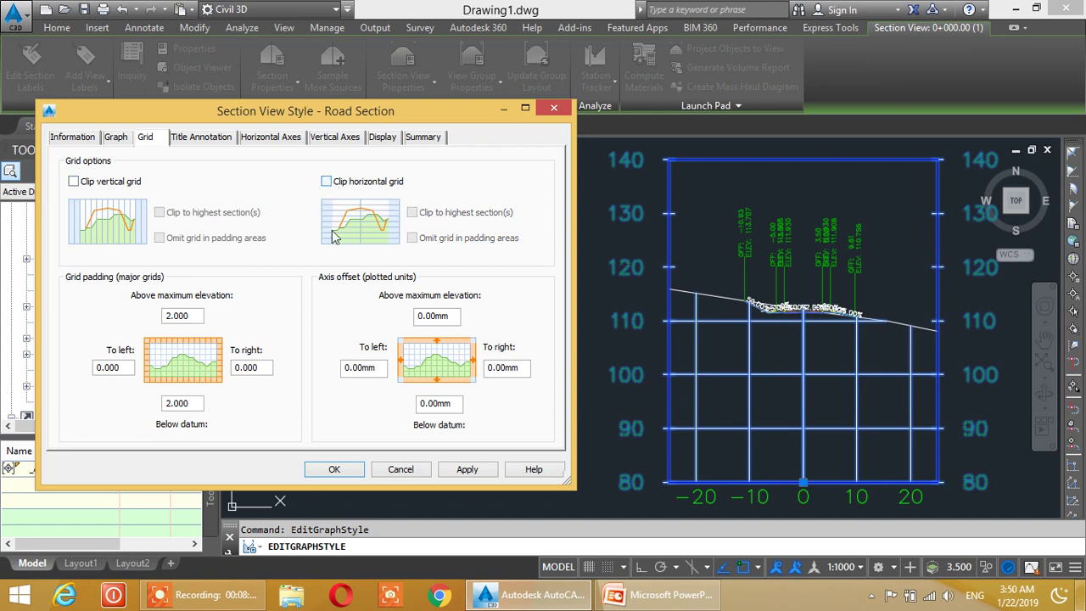
left_click(477, 472)
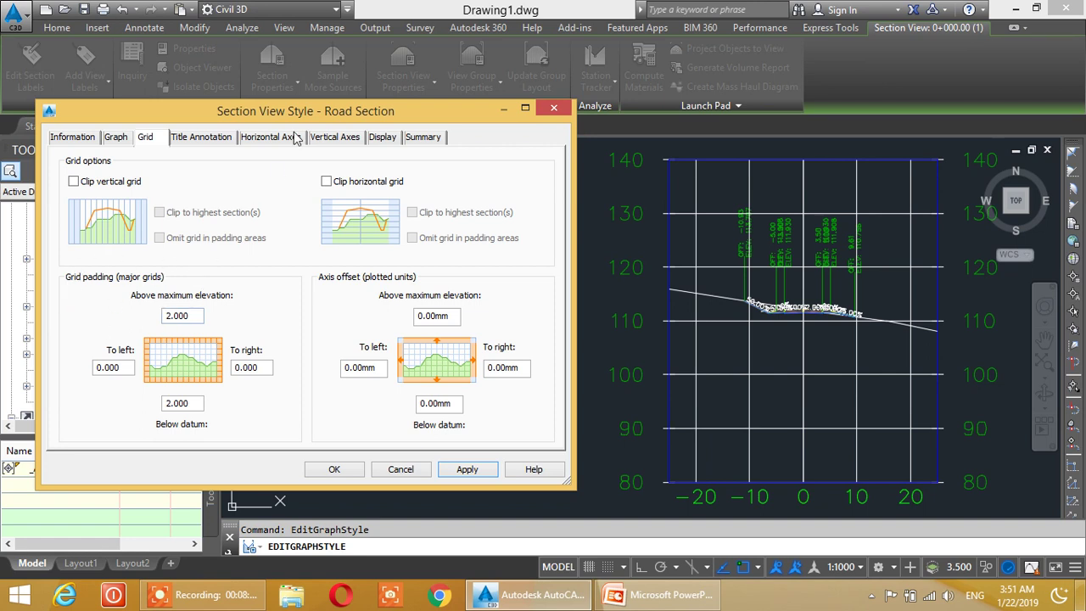
Set grid padding above maximum elevation and below datum to 1, then apply
left_click_drag(312, 112, 321, 90)
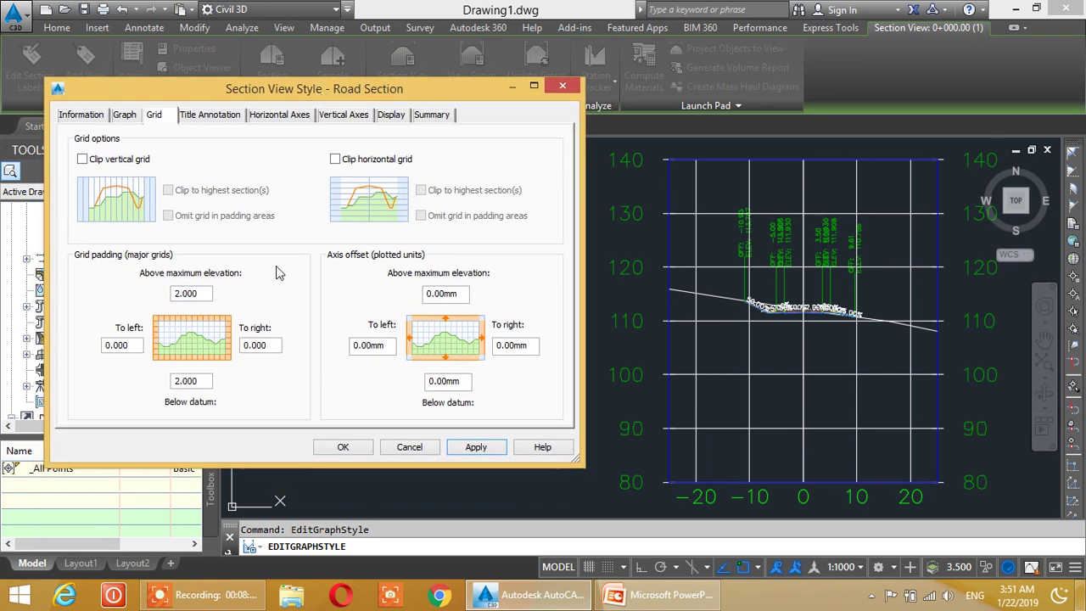
left_click_drag(206, 296, 140, 291)
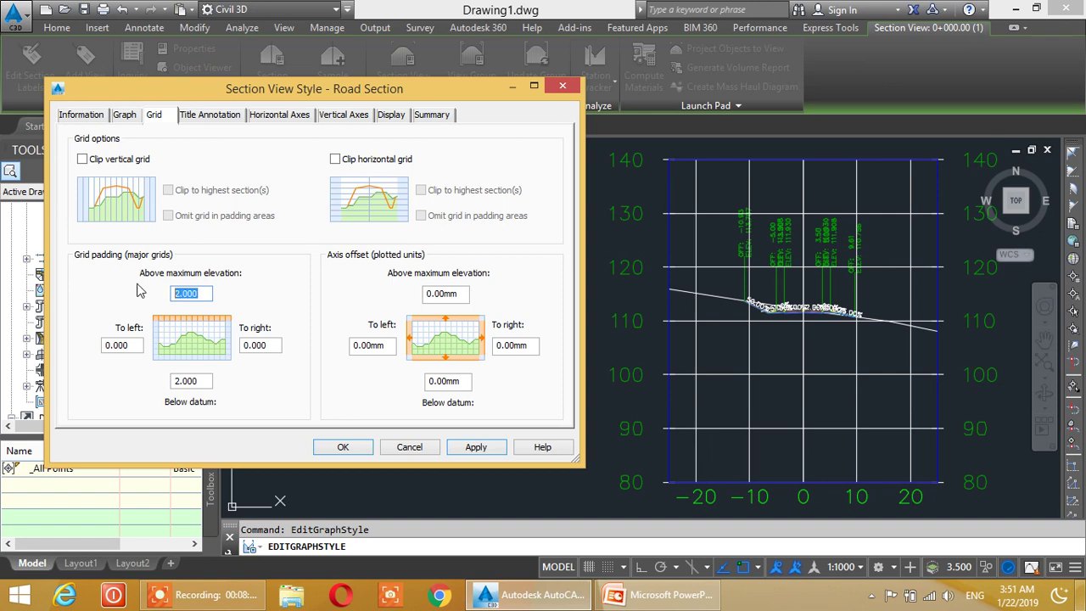
type("1")
left_click_drag(207, 386, 146, 381)
type("1")
left_click(475, 448)
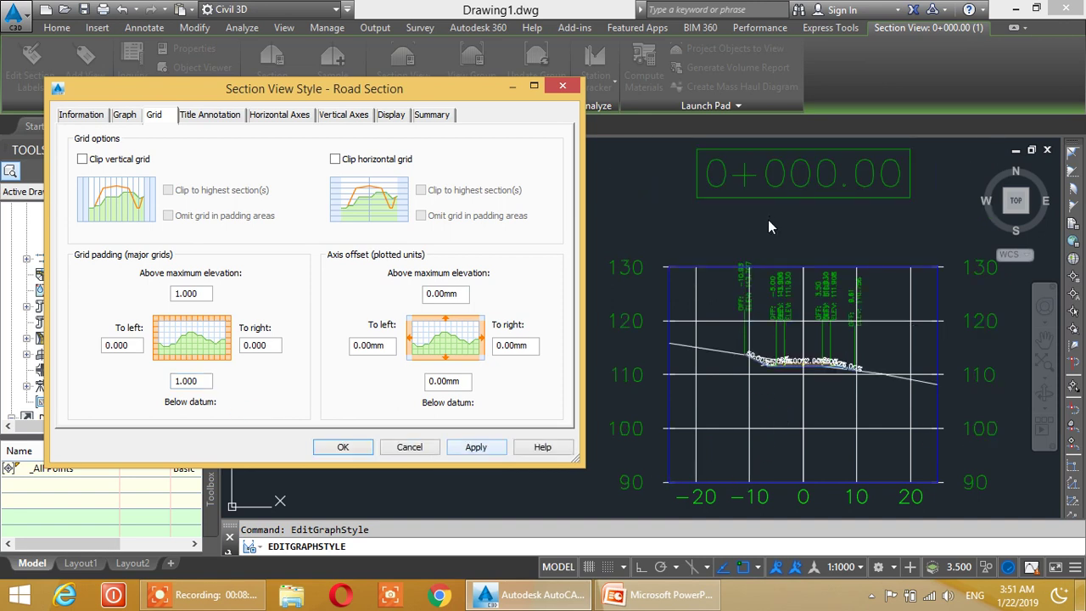
Set the bottom axis minor tick interval to 10 m on the Horizontal Axes tab
left_click(216, 122)
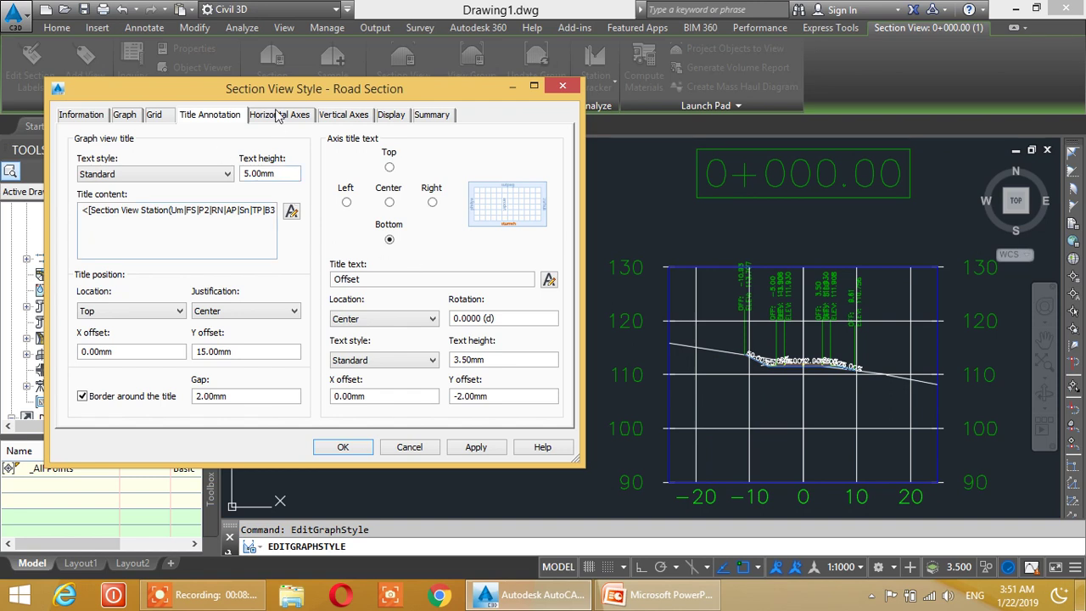
left_click(278, 118)
left_click_drag(275, 96, 281, 74)
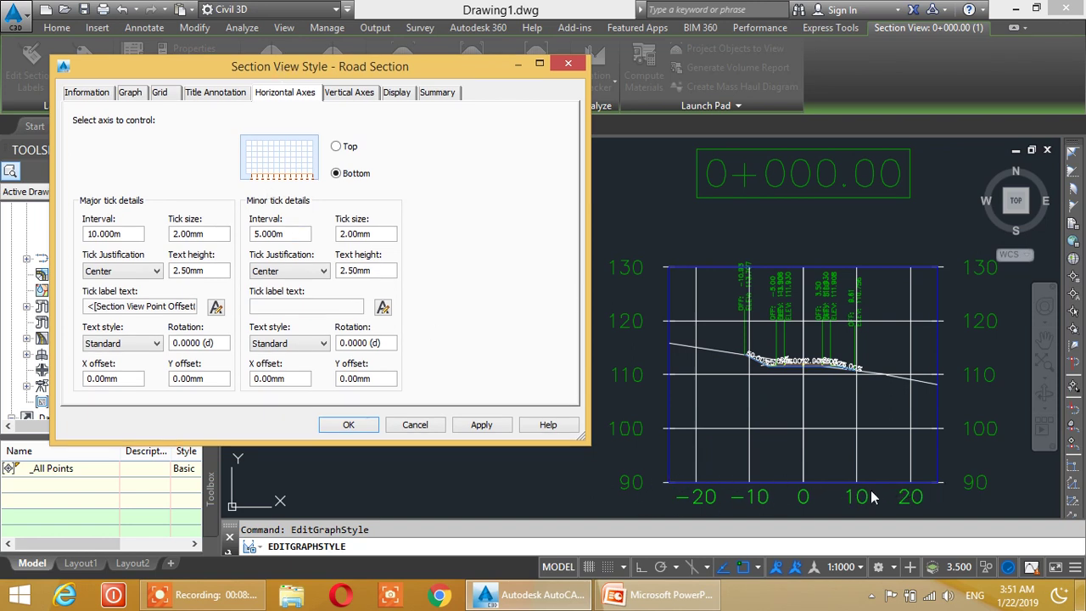
left_click_drag(140, 241, 66, 238)
left_click(266, 235)
left_click_drag(304, 240, 212, 236)
type("10")
Set the left axis major tick interval to 2.000 m and apply the changes
left_click(350, 95)
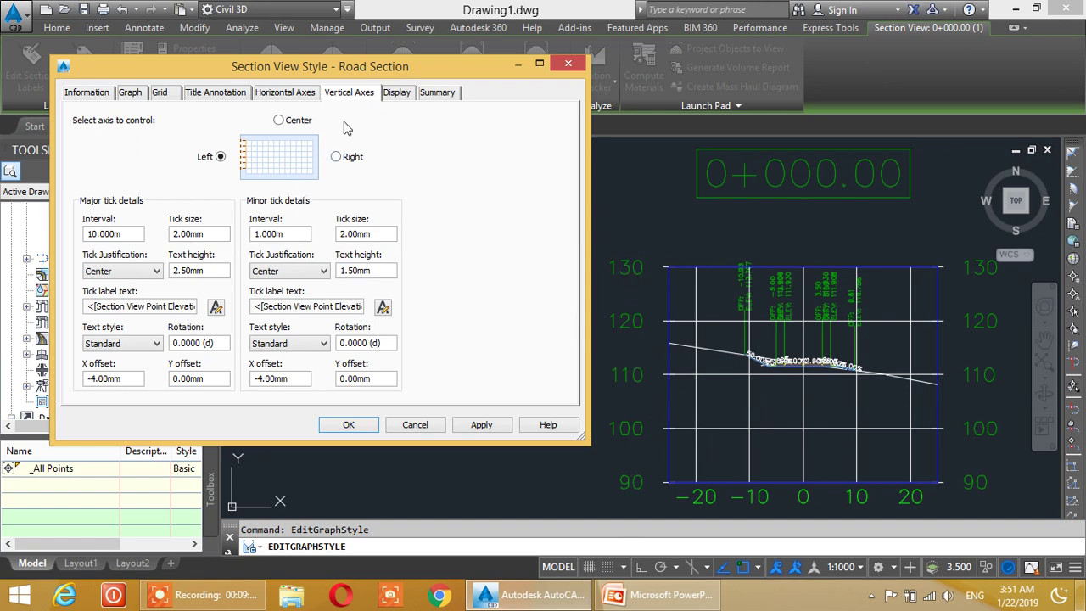
left_click_drag(140, 235, 12, 240)
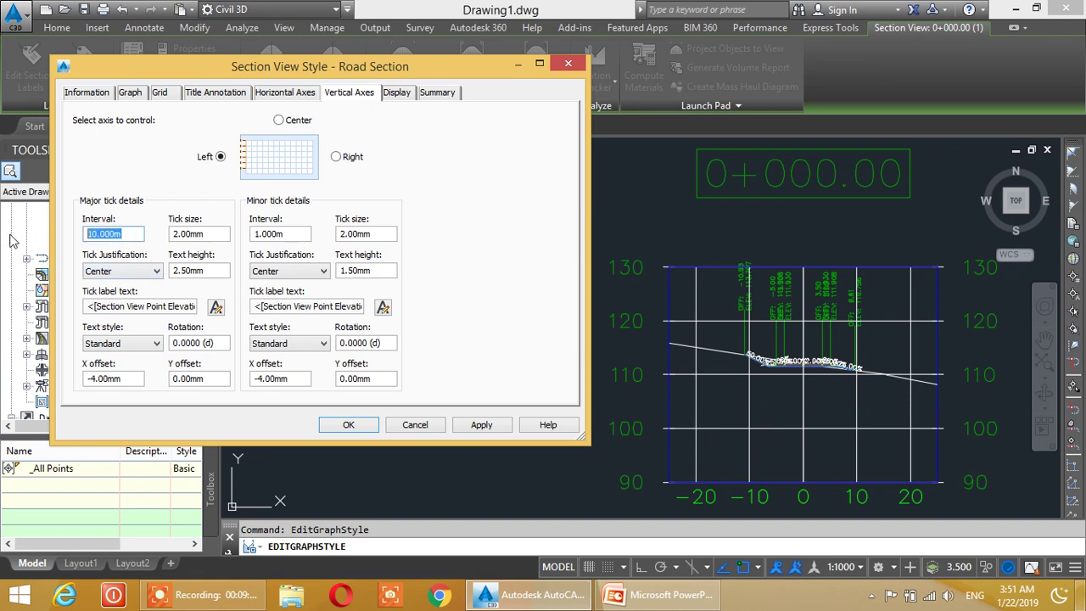
type("2")
left_click(309, 238)
left_click(480, 424)
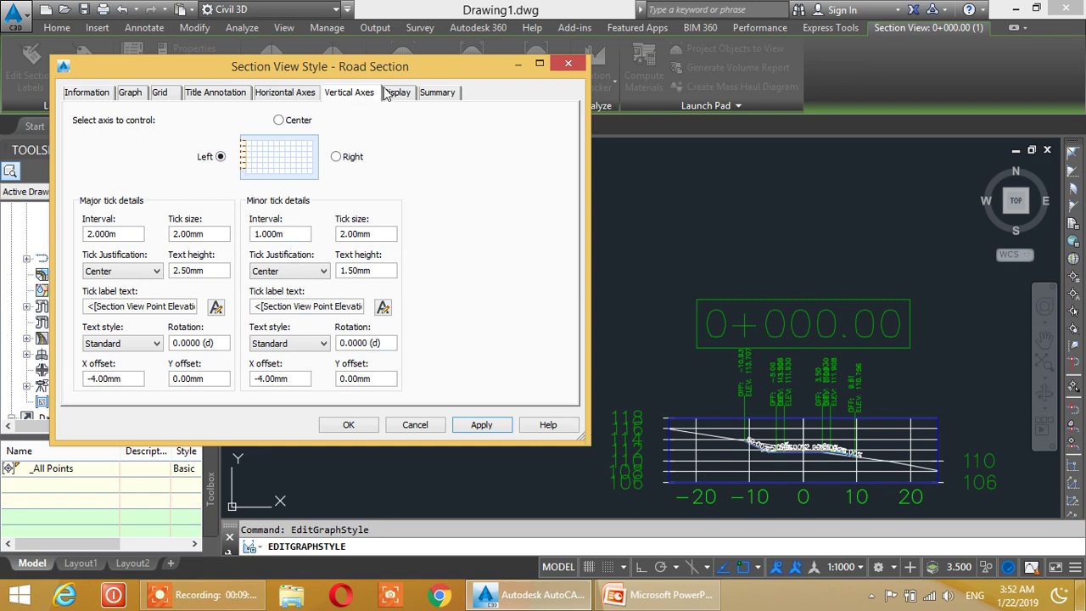
Enter a vertical exaggeration of 2 (custom scale 500), then switch to the Display tab
left_click(134, 93)
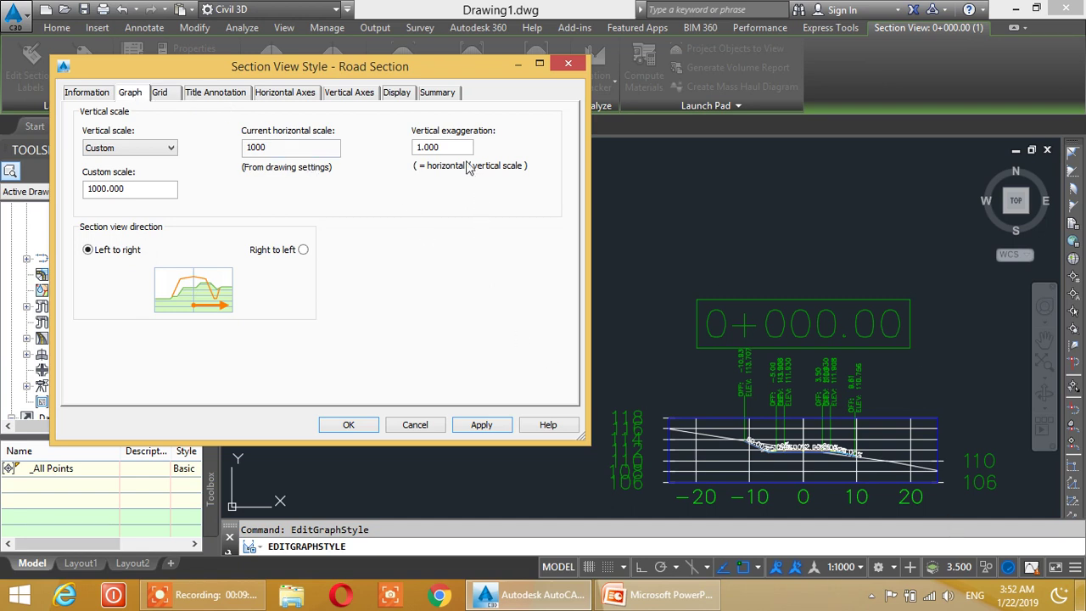
left_click_drag(460, 151, 356, 140)
type("2")
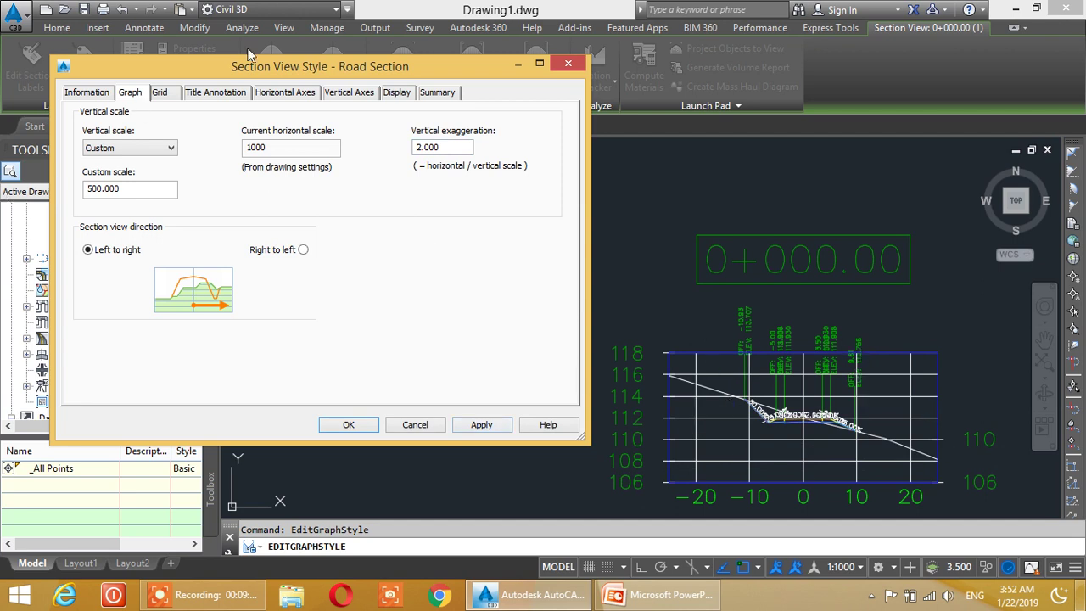
left_click(349, 94)
left_click(399, 92)
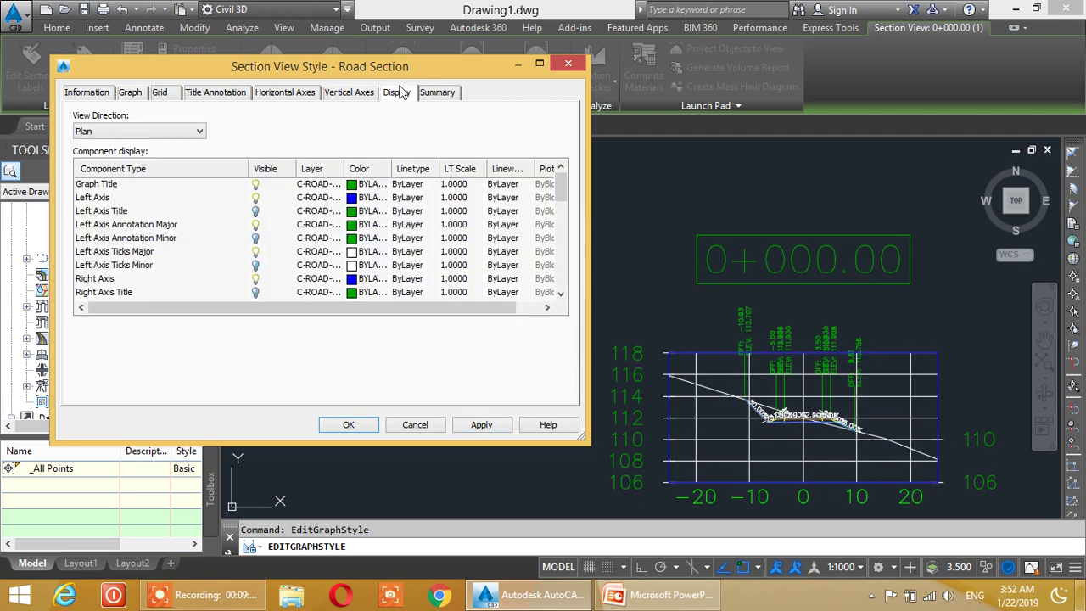
Make the Graph Title component yellow
left_click(343, 98)
left_click(392, 93)
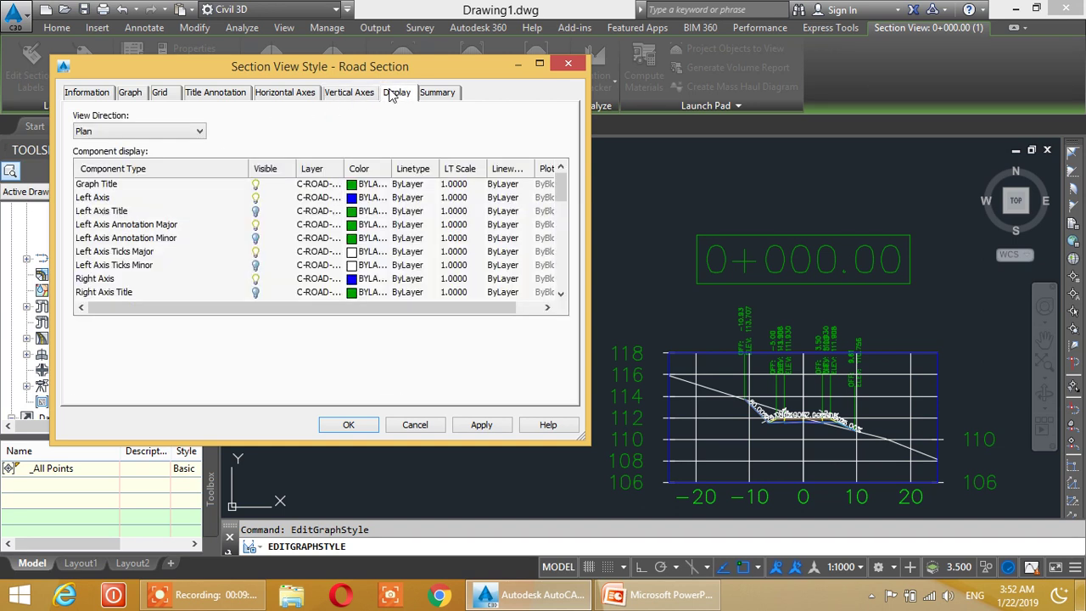
left_click(114, 185)
left_click(352, 184)
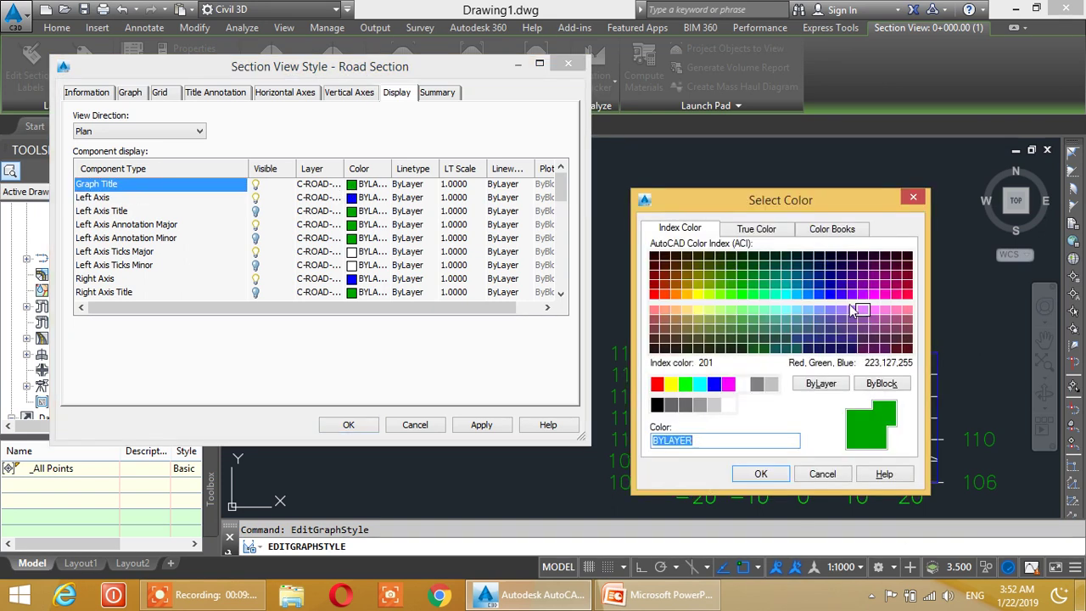
left_click_drag(801, 200, 625, 103)
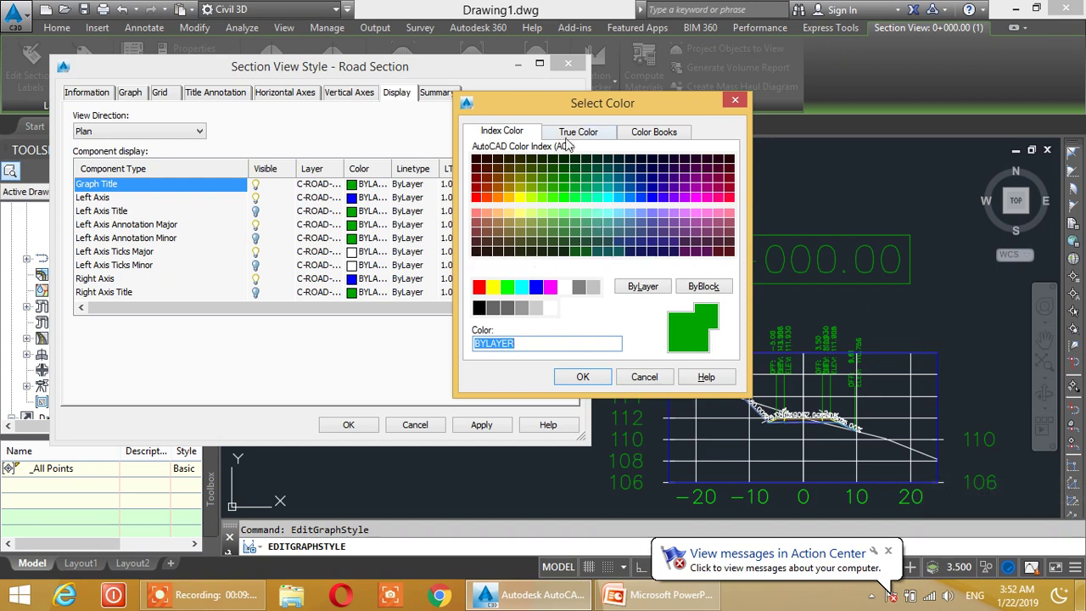
left_click_drag(572, 107, 576, 96)
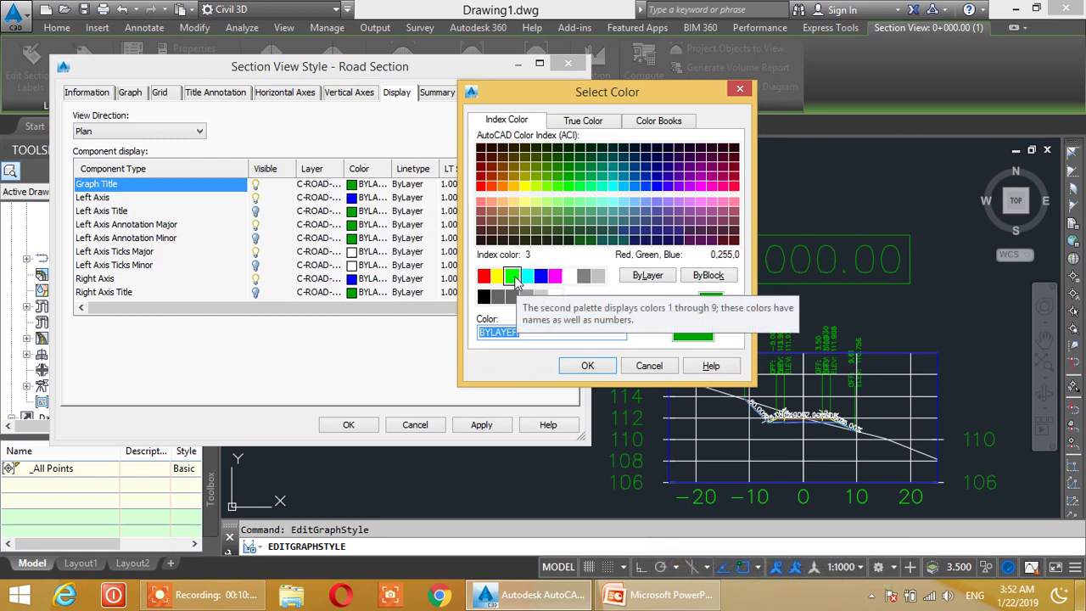
left_click(497, 275)
left_click(588, 366)
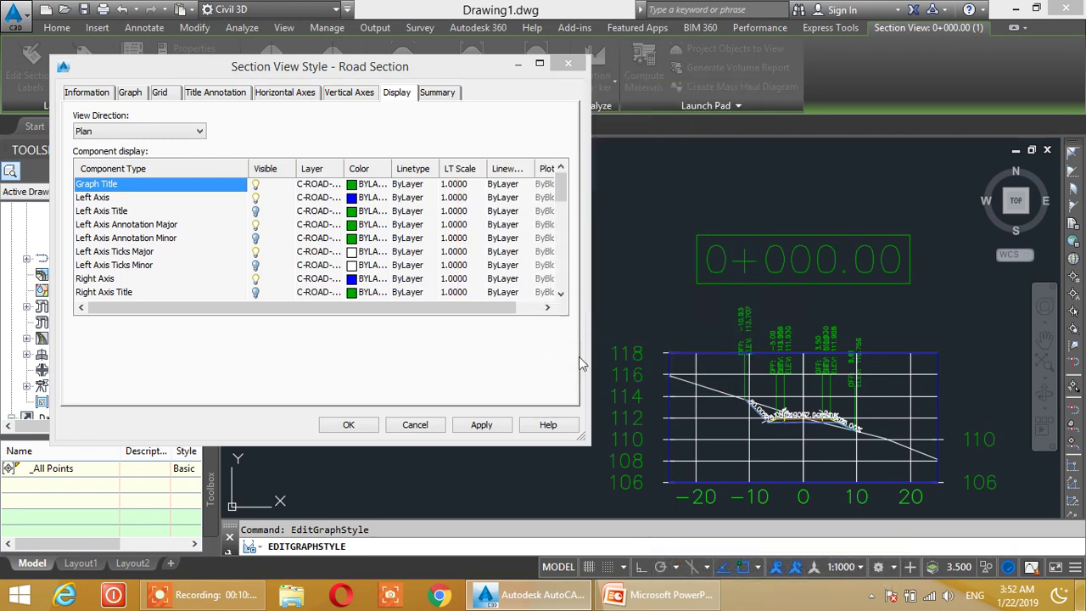
Set the Left Axis Annotation Major colour to cyan
left_click(129, 226)
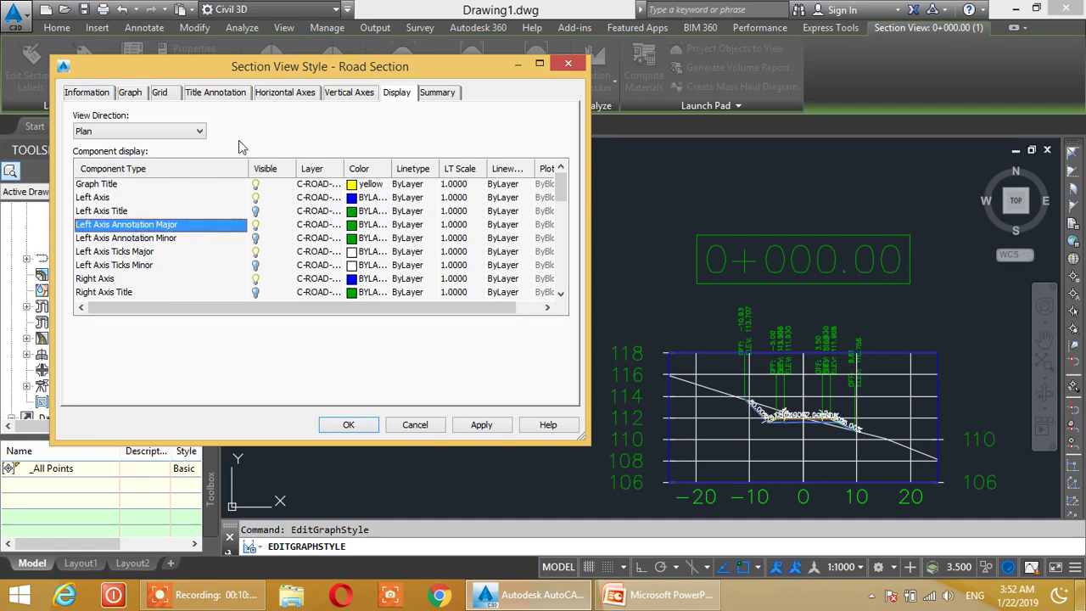
left_click_drag(325, 68, 338, 53)
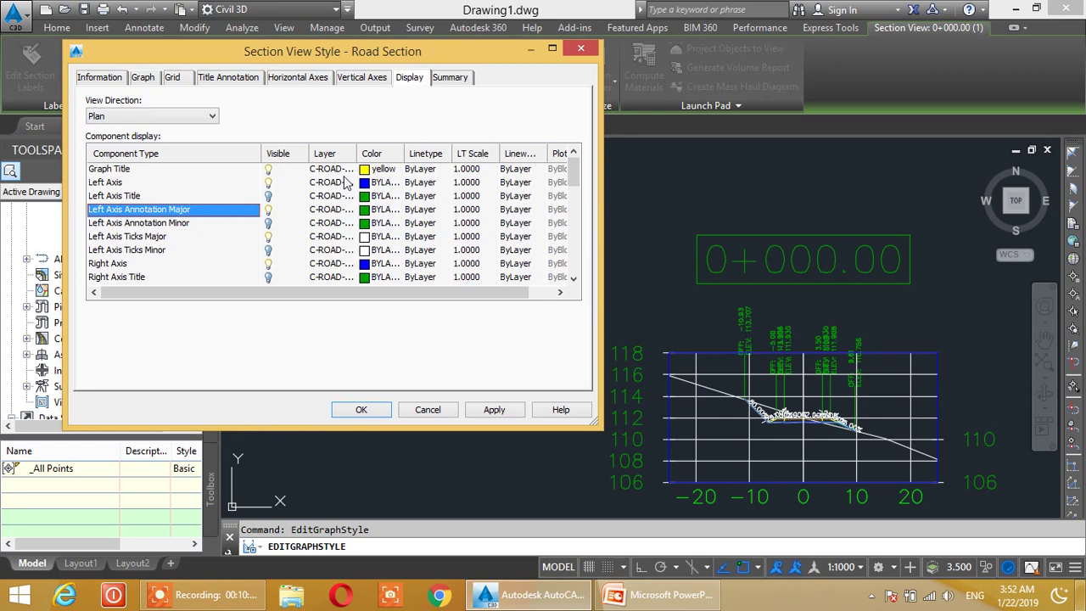
left_click(360, 210)
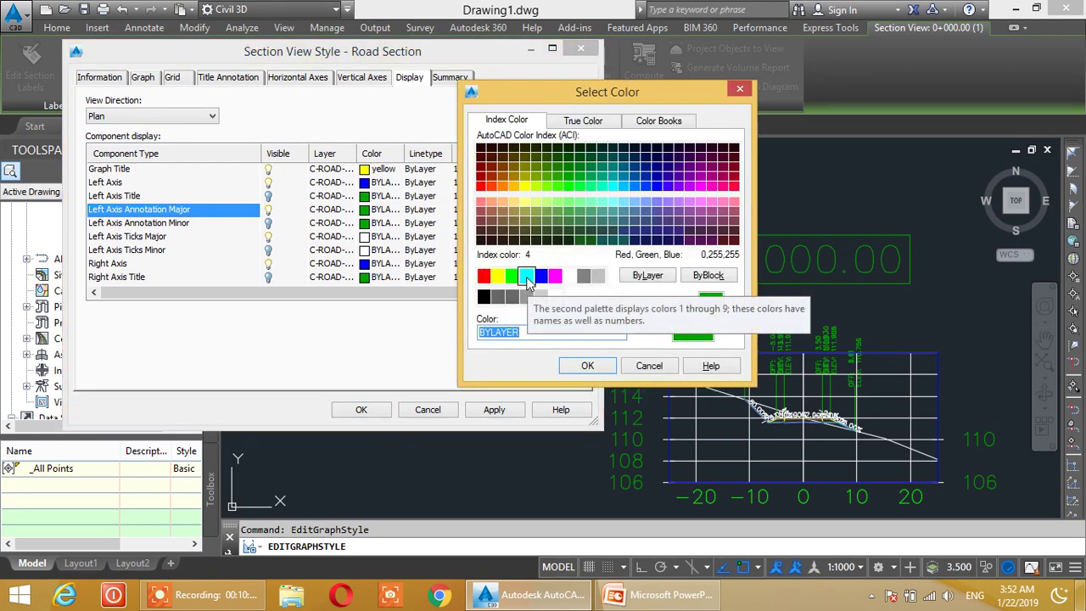
left_click(526, 277)
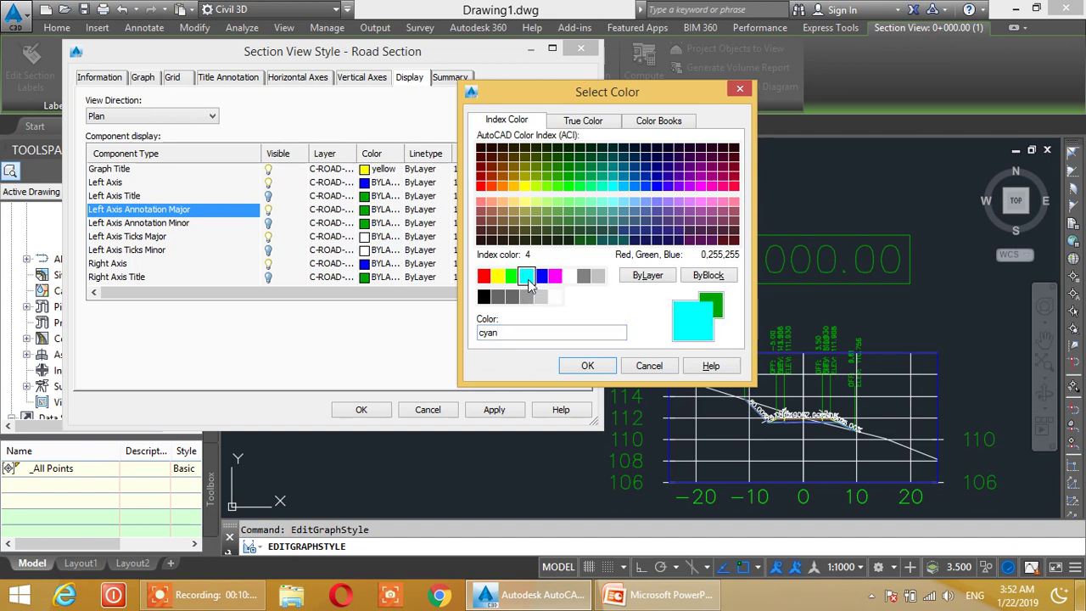
left_click(588, 366)
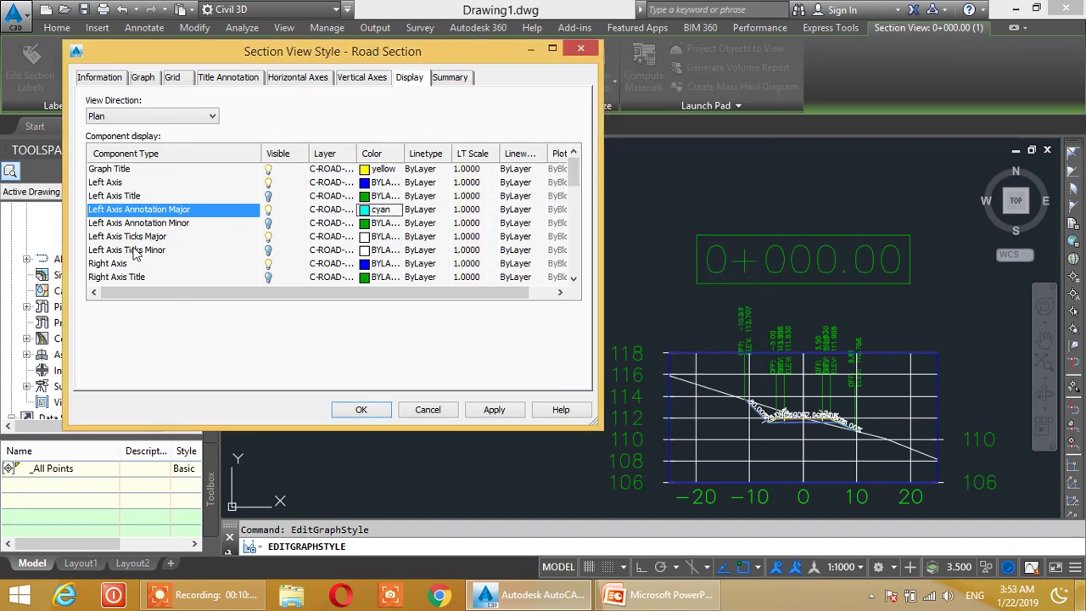
Colour the Left Axis and Right Axis components cyan
left_click(142, 251)
scroll(196, 231, "down", 1)
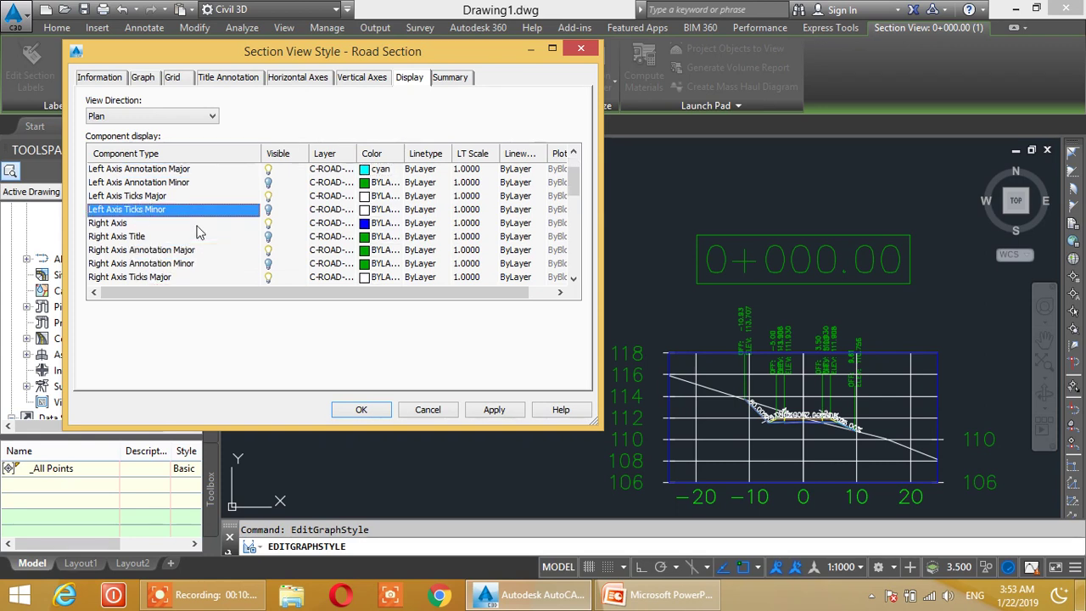
left_click(144, 238)
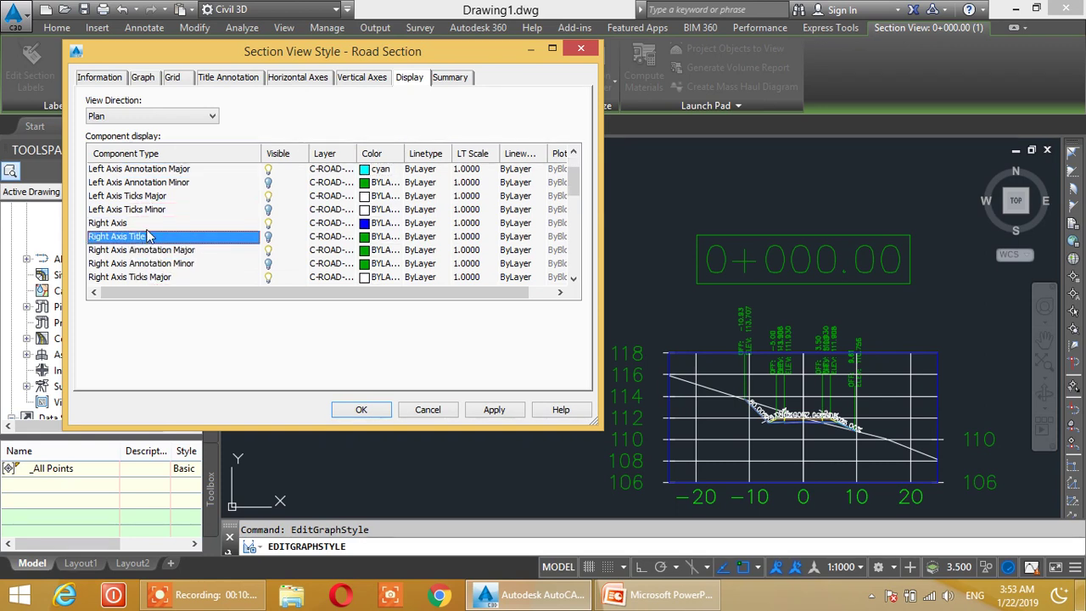
left_click(150, 223)
scroll(150, 227, "up", 1)
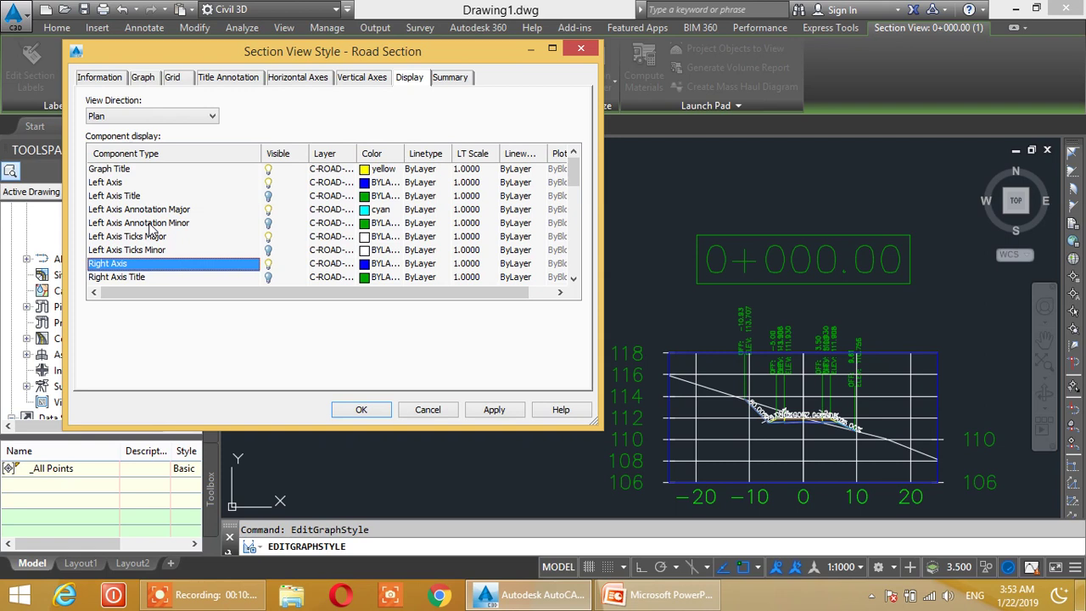
left_click(115, 182)
left_click(362, 184)
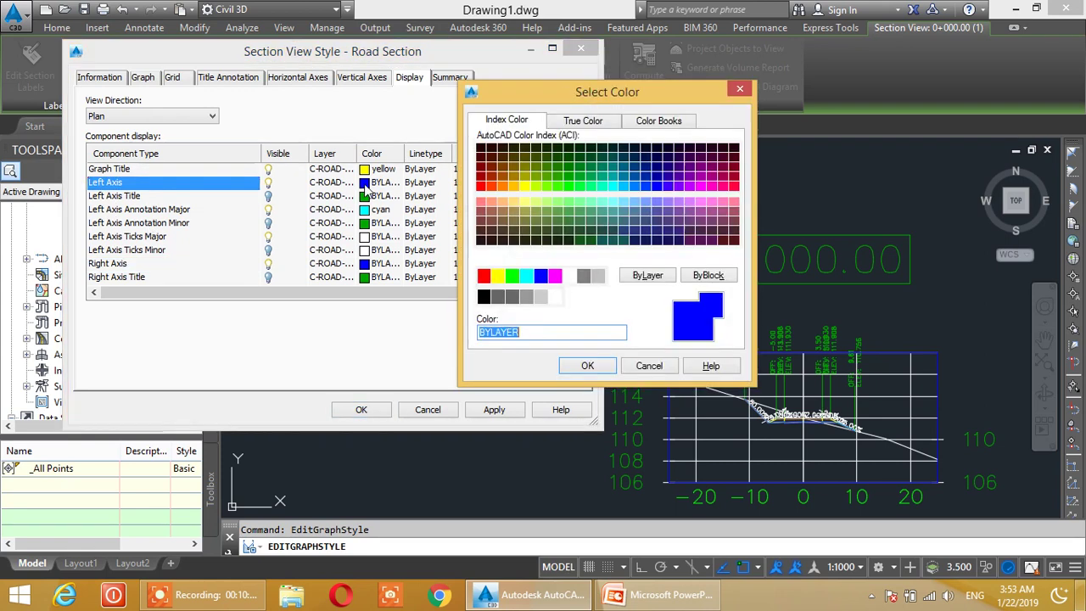
left_click(526, 276)
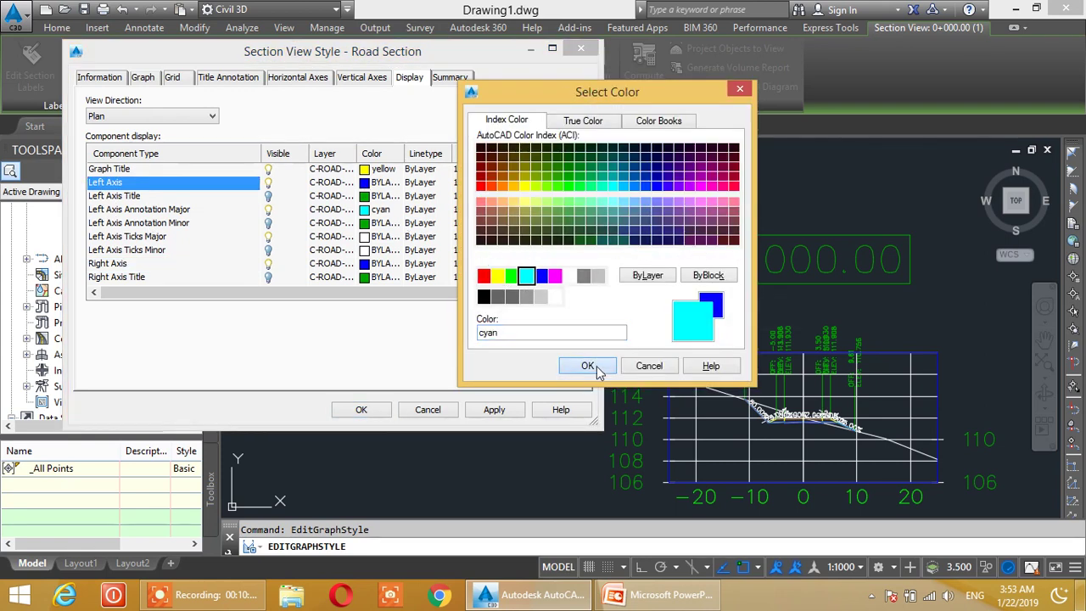
left_click(588, 366)
left_click(115, 264)
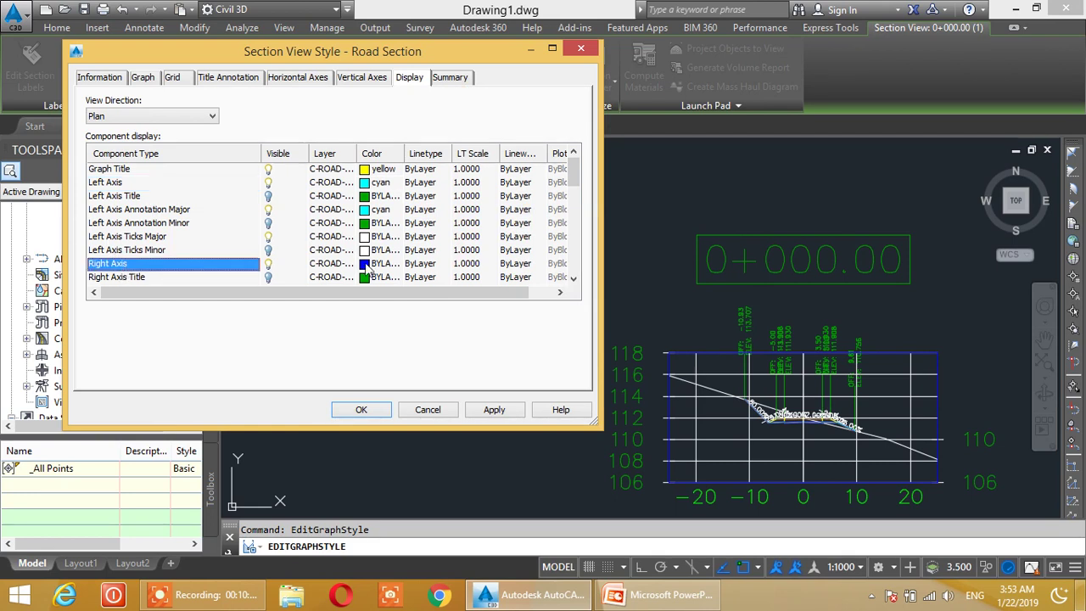
left_click(367, 265)
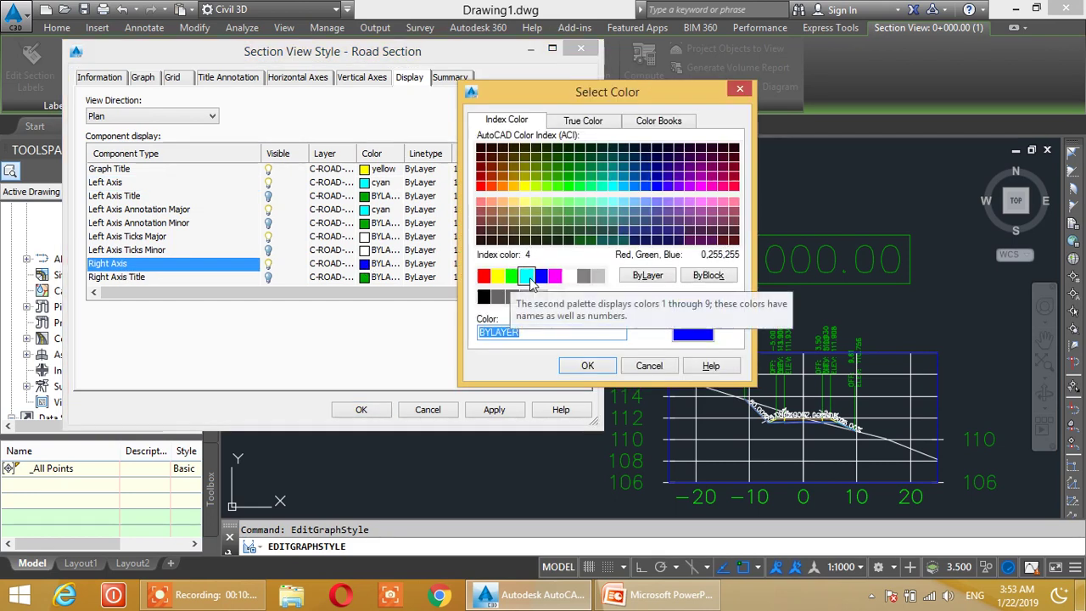
left_click(529, 278)
left_click(588, 365)
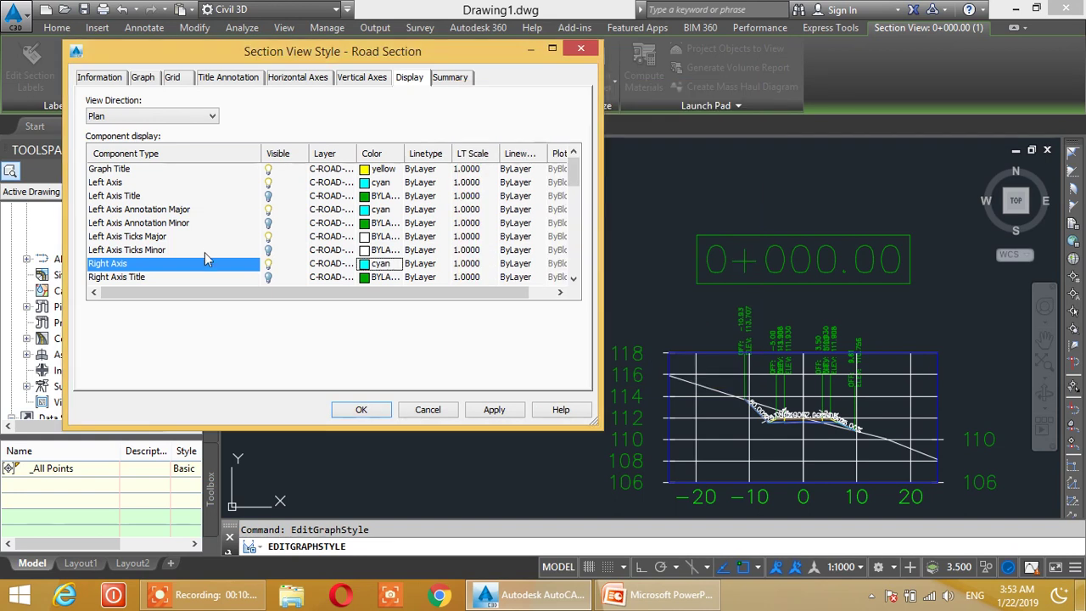
Set the Top Axis colour to cyan
scroll(204, 259, "down", 1)
scroll(183, 214, "down", 1)
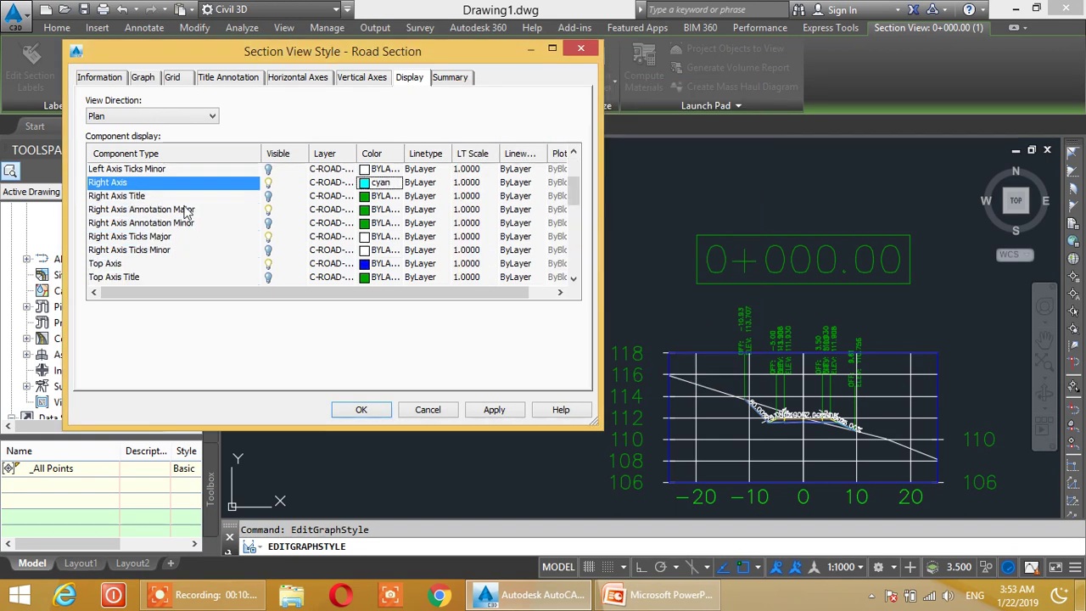
left_click(136, 263)
left_click(361, 265)
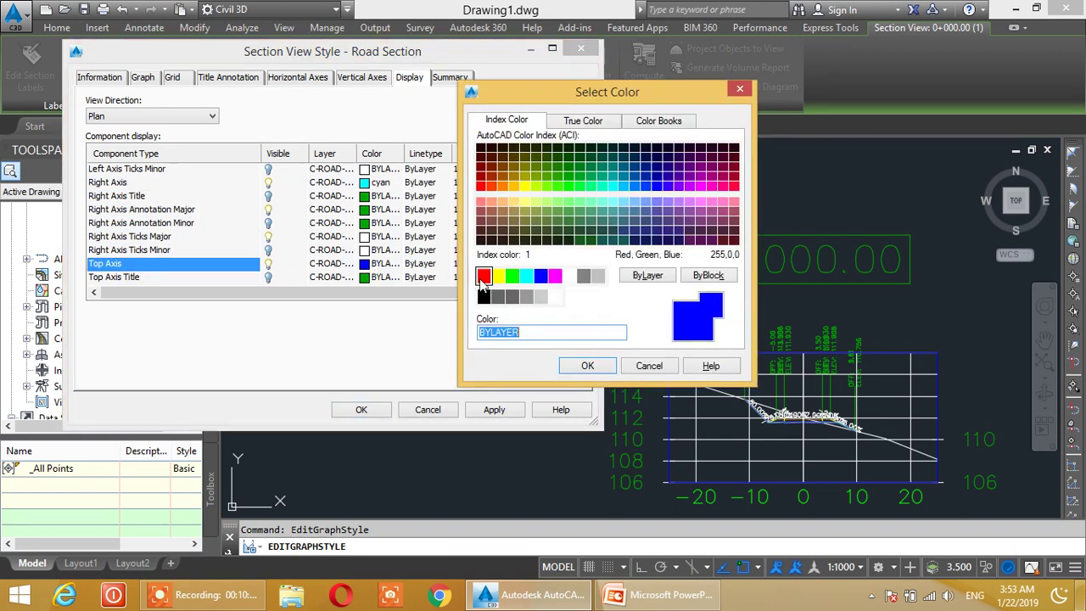
left_click(526, 276)
left_click(587, 365)
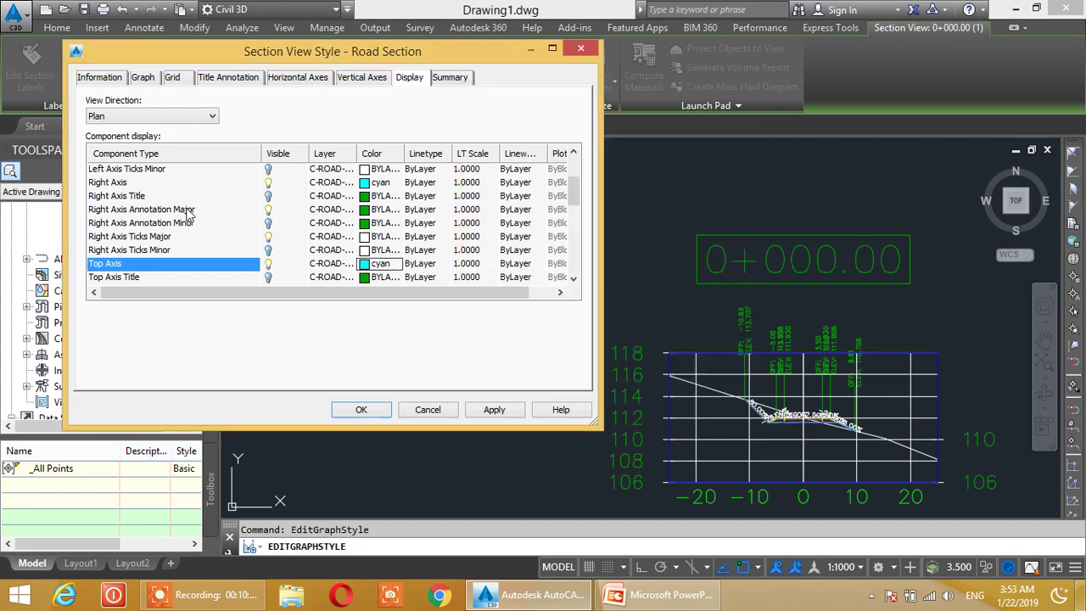
Set the Bottom Axis colour to cyan
scroll(189, 214, "down", 2)
left_click(196, 265)
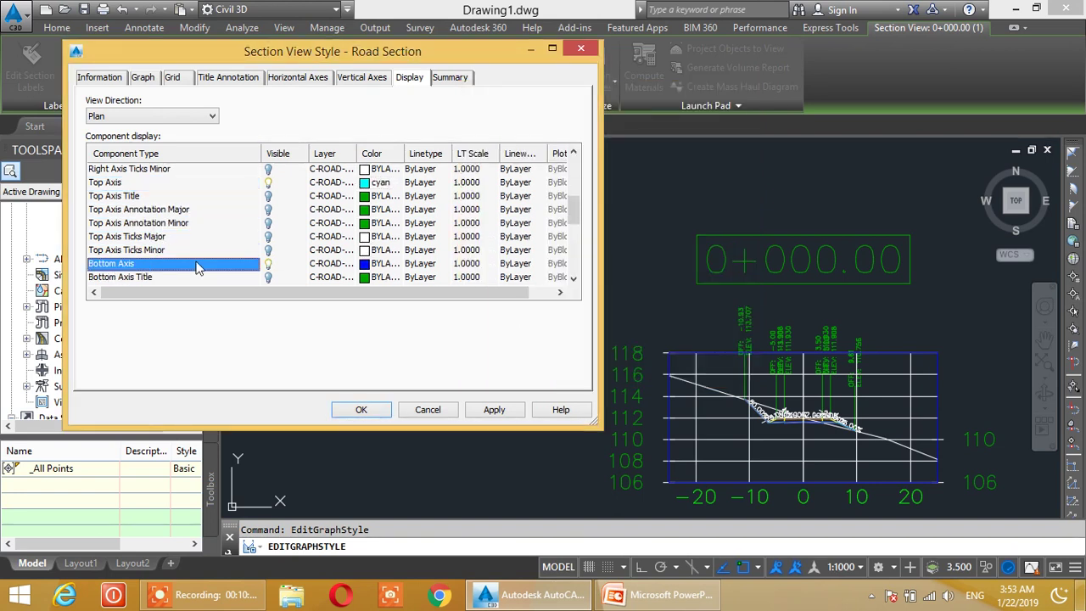
left_click(363, 265)
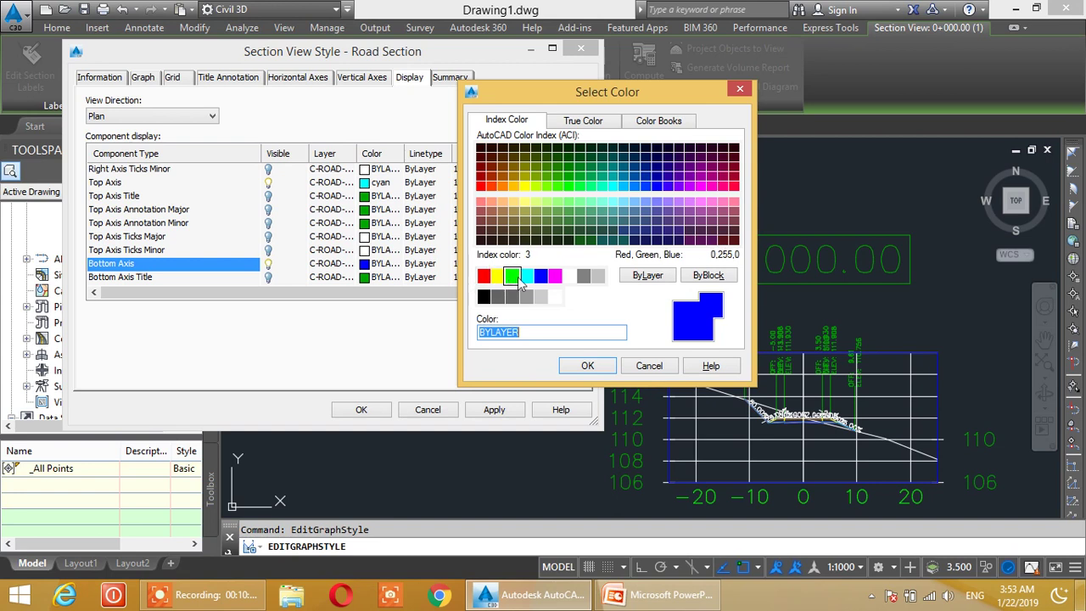
left_click(526, 277)
left_click(583, 366)
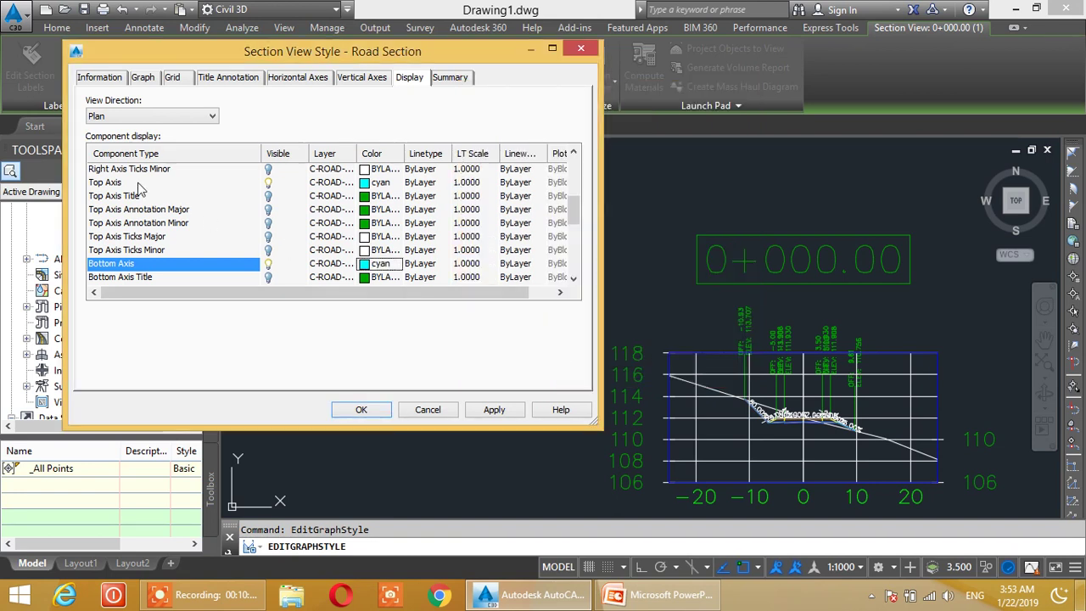
scroll(140, 189, "down", 1)
scroll(138, 184, "down", 1)
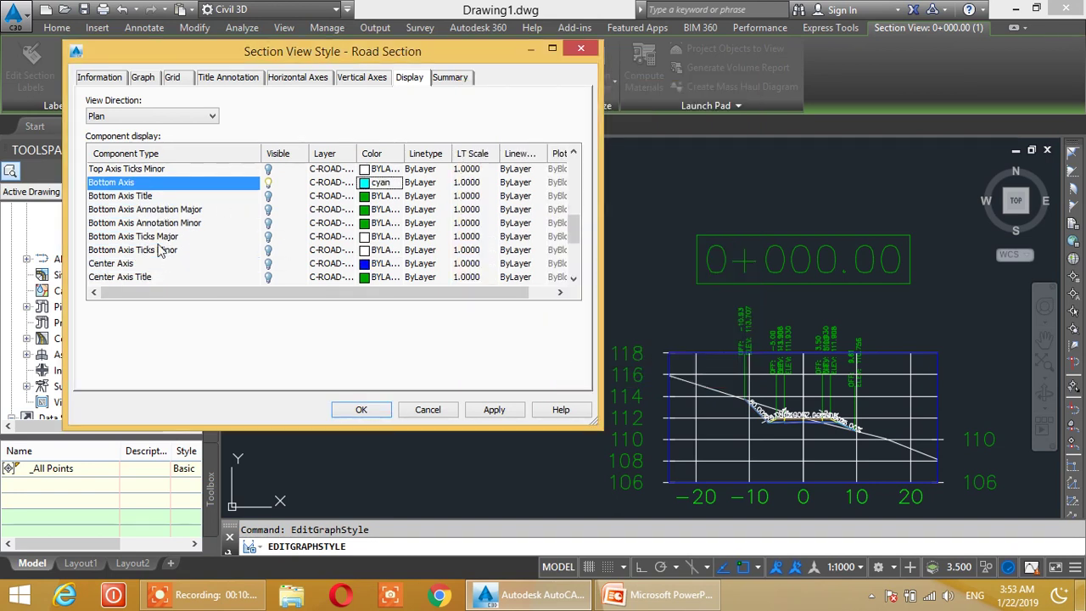
scroll(167, 227, "down", 1)
Set the Grid Horizontal Major colour to dark green, index 96
scroll(217, 237, "down", 2)
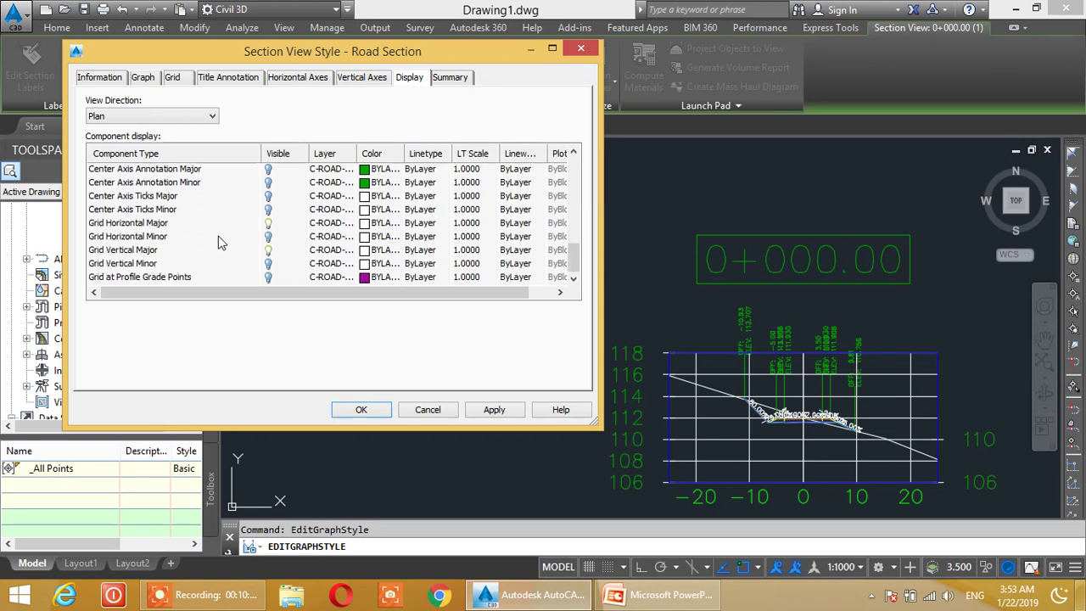
left_click(113, 237)
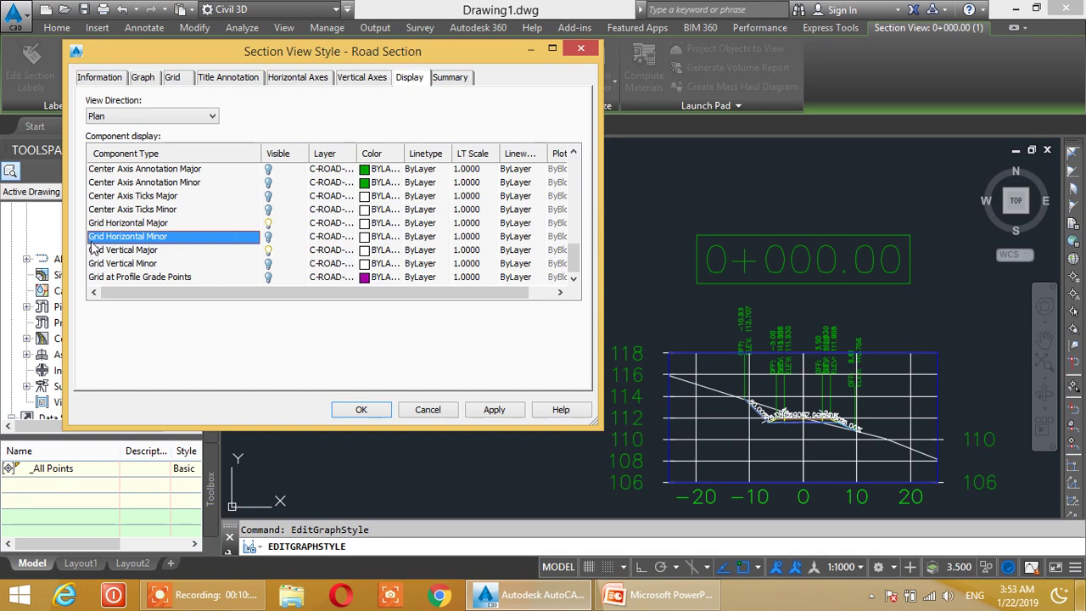
left_click(127, 213)
left_click(129, 223)
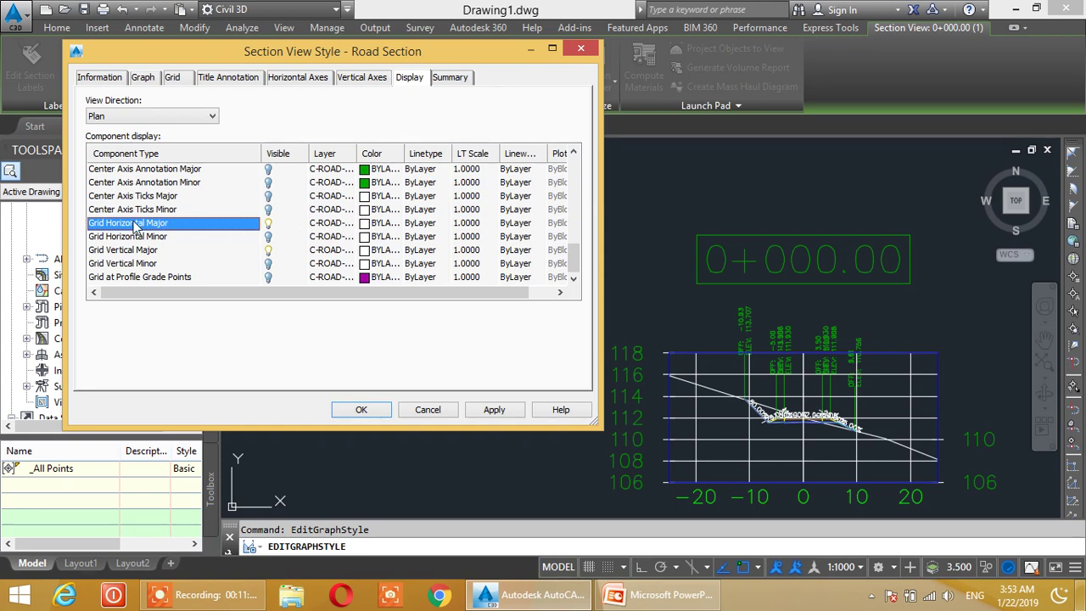
left_click(366, 224)
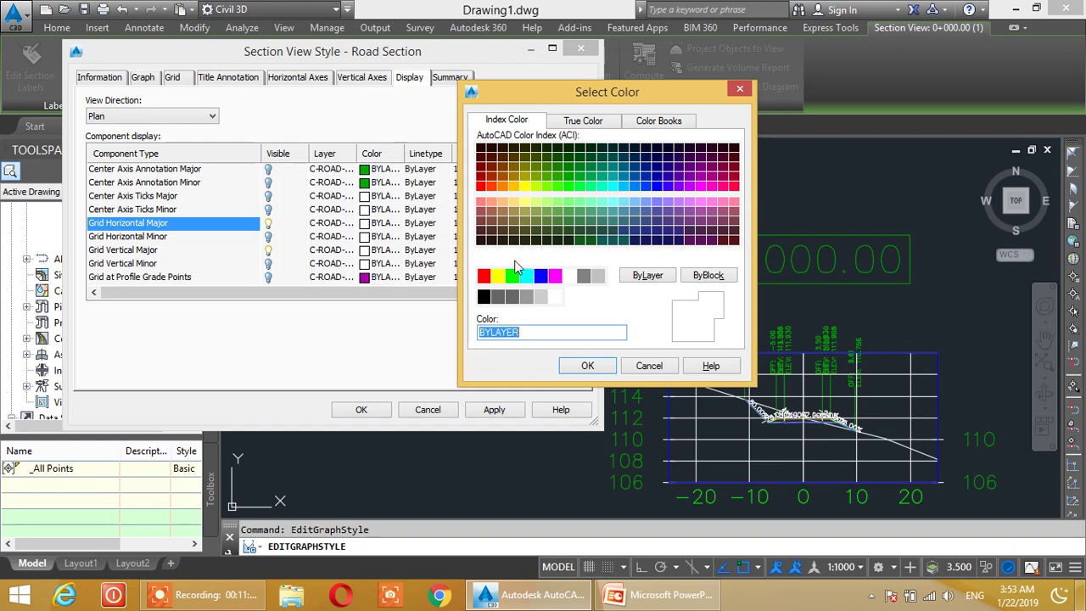
left_click(568, 160)
left_click(587, 366)
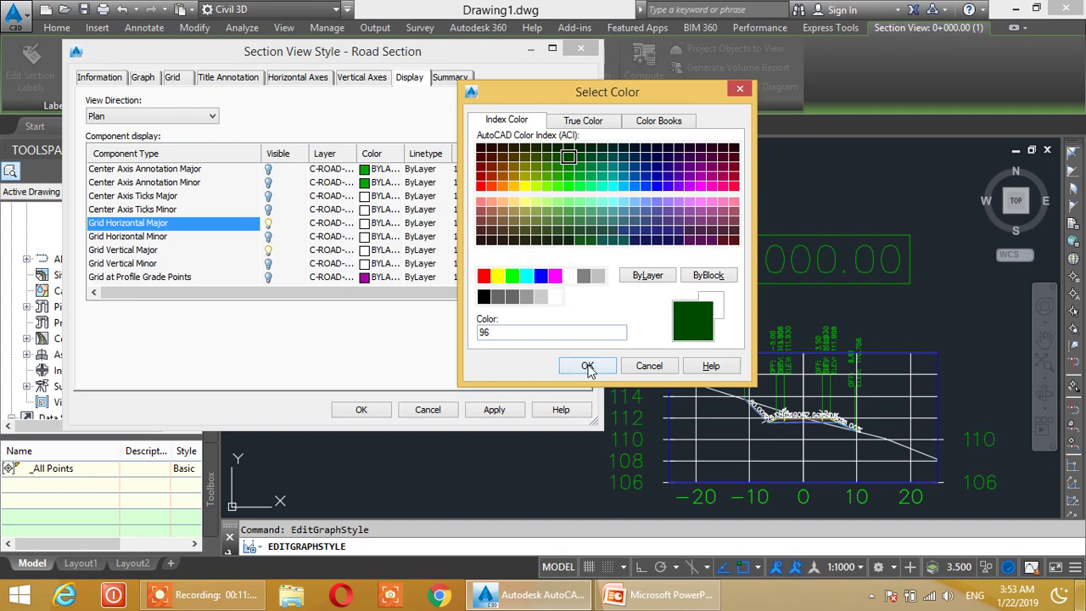
Give Grid Vertical Major the same colour 96 and apply the grid changes
left_click(136, 254)
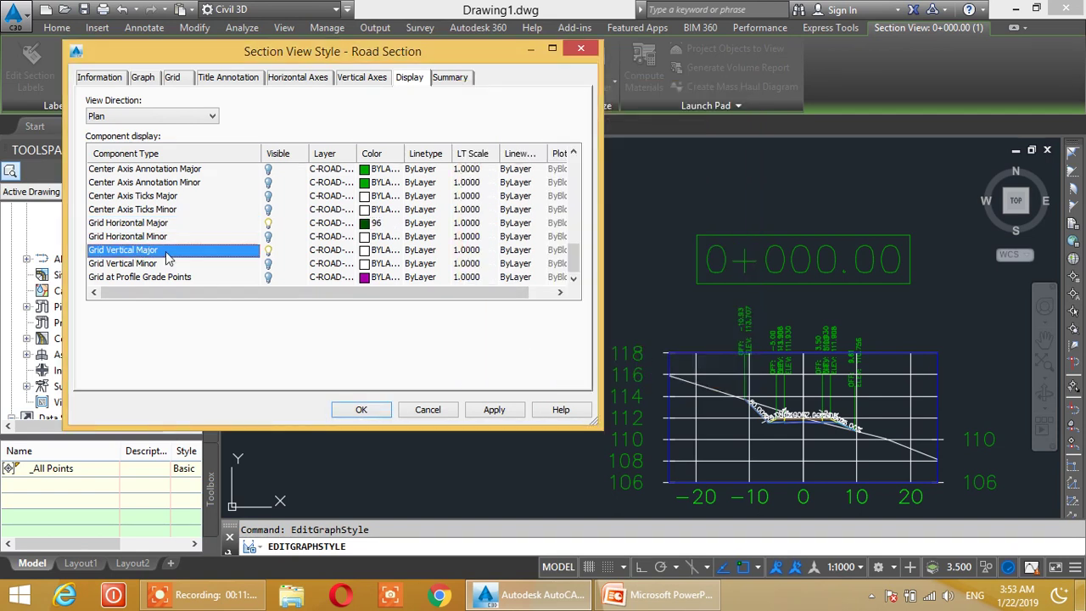
left_click(366, 250)
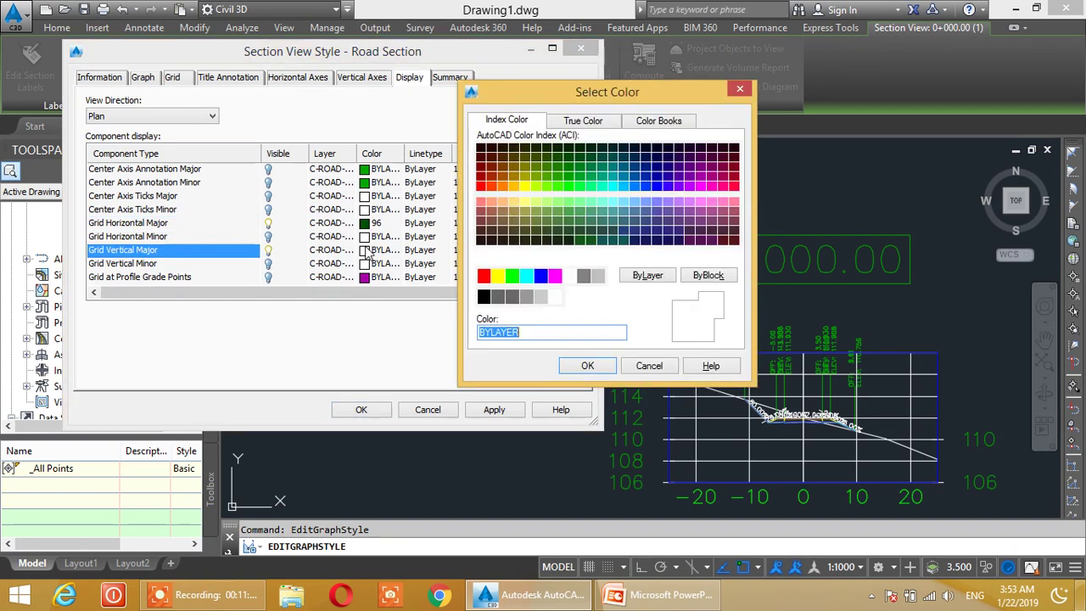
left_click(569, 161)
left_click(587, 365)
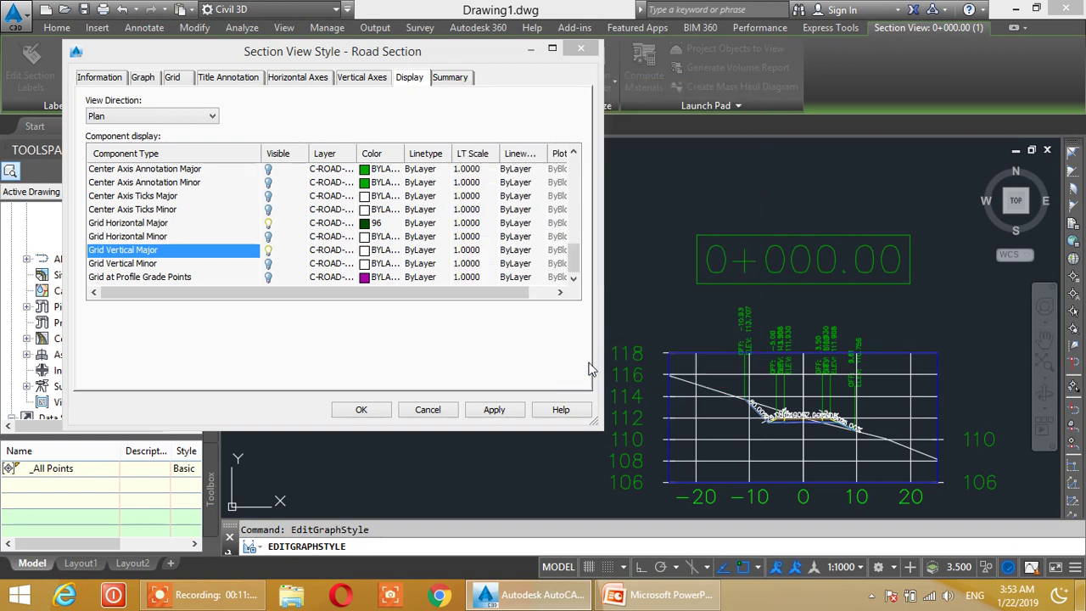
left_click(496, 416)
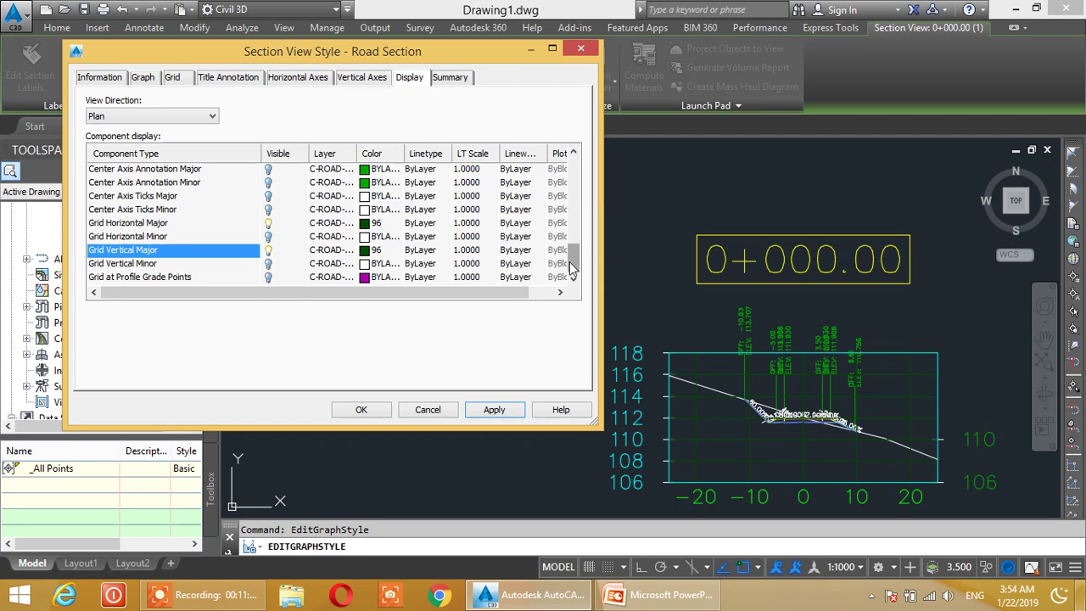
Colour the Left Axis Annotation Major green 84 and apply it
left_click_drag(570, 262, 587, 161)
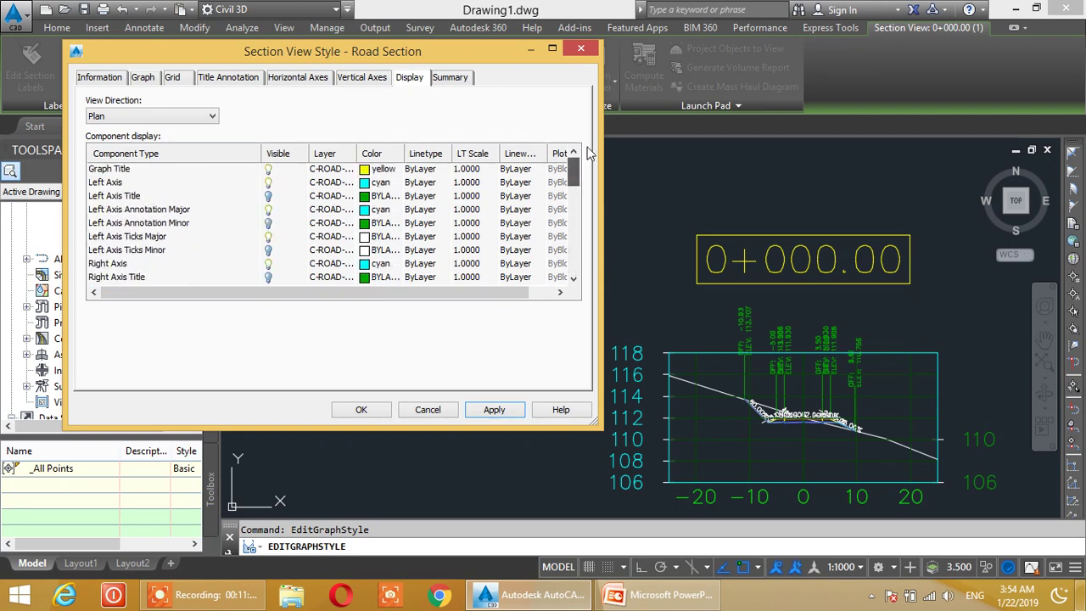
left_click(134, 210)
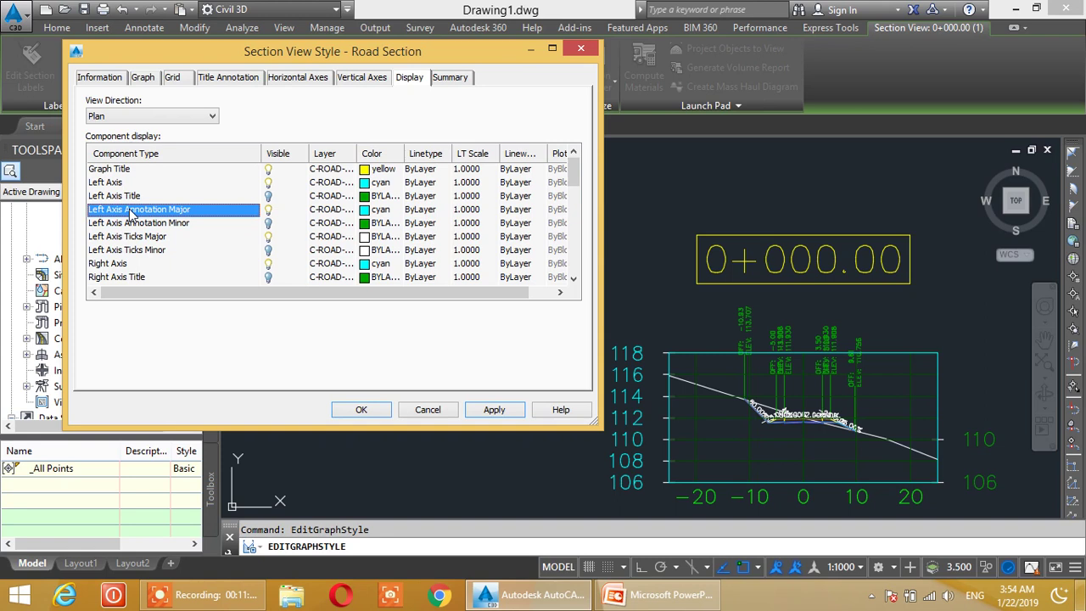
left_click(371, 210)
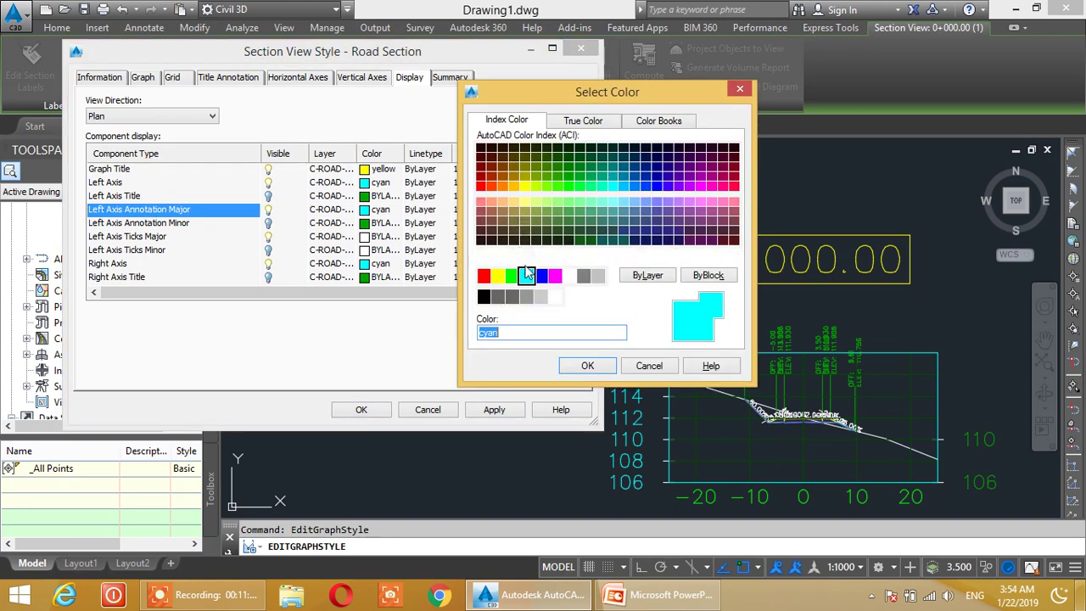
left_click(560, 172)
left_click(585, 365)
left_click(513, 411)
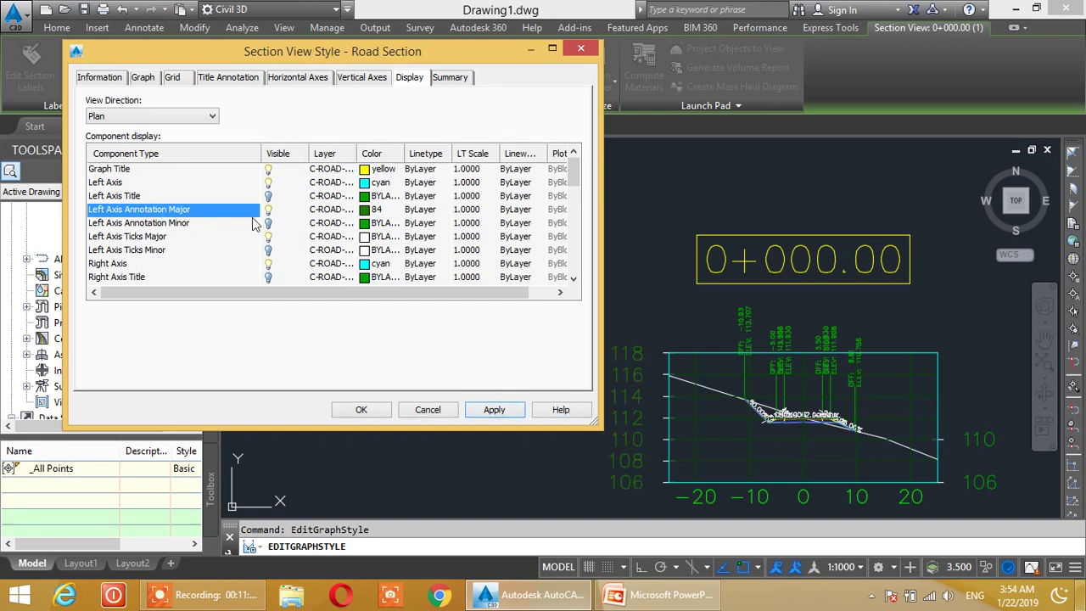
Change the label colour to 82, apply, and close the style editor with OK
left_click(372, 209)
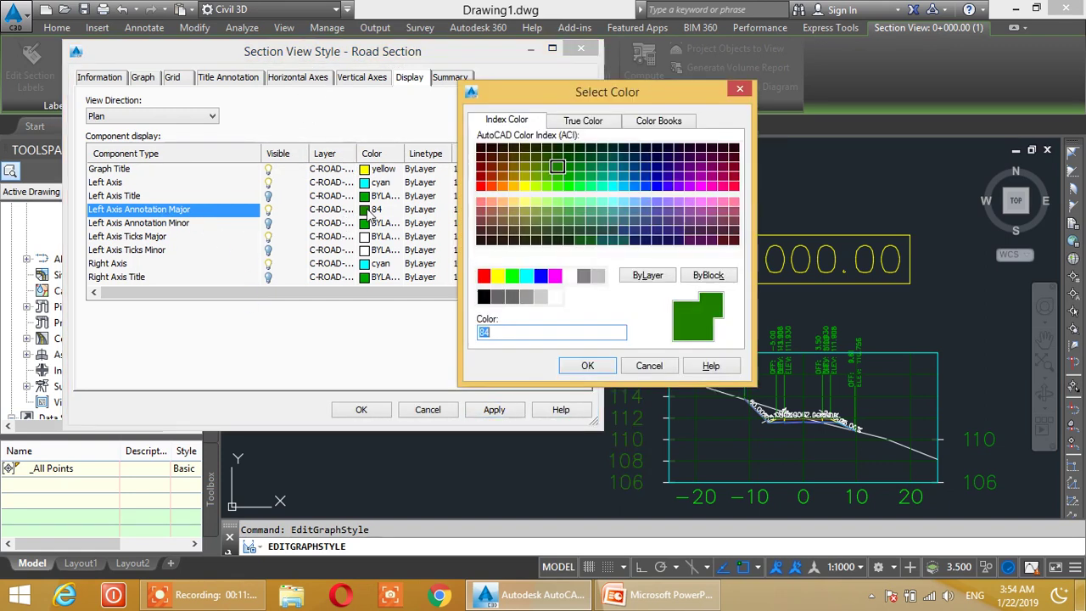
left_click(557, 178)
left_click(586, 366)
left_click(506, 413)
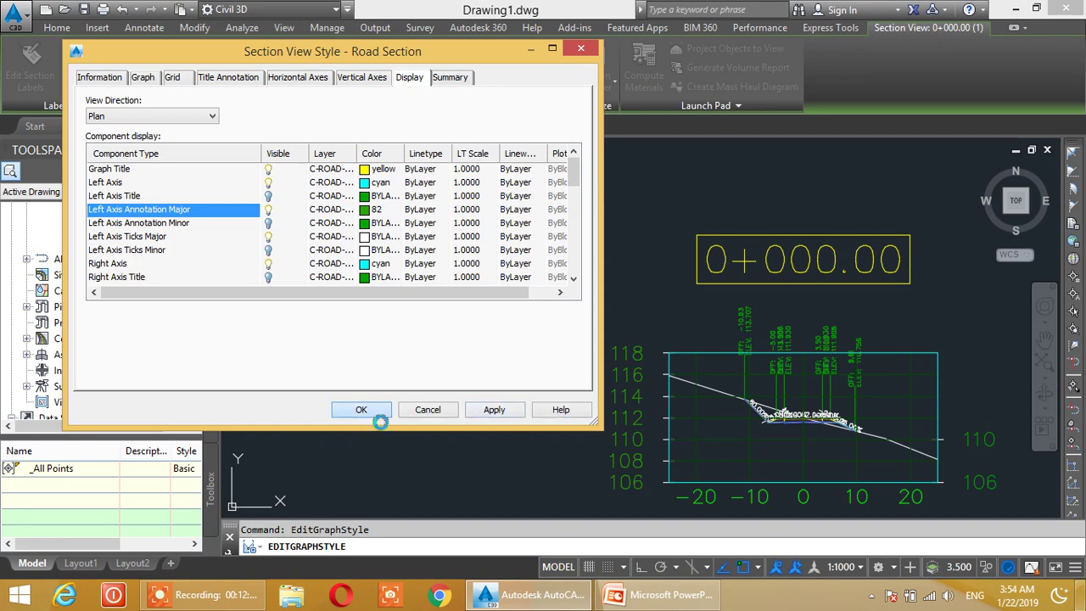
left_click(378, 415)
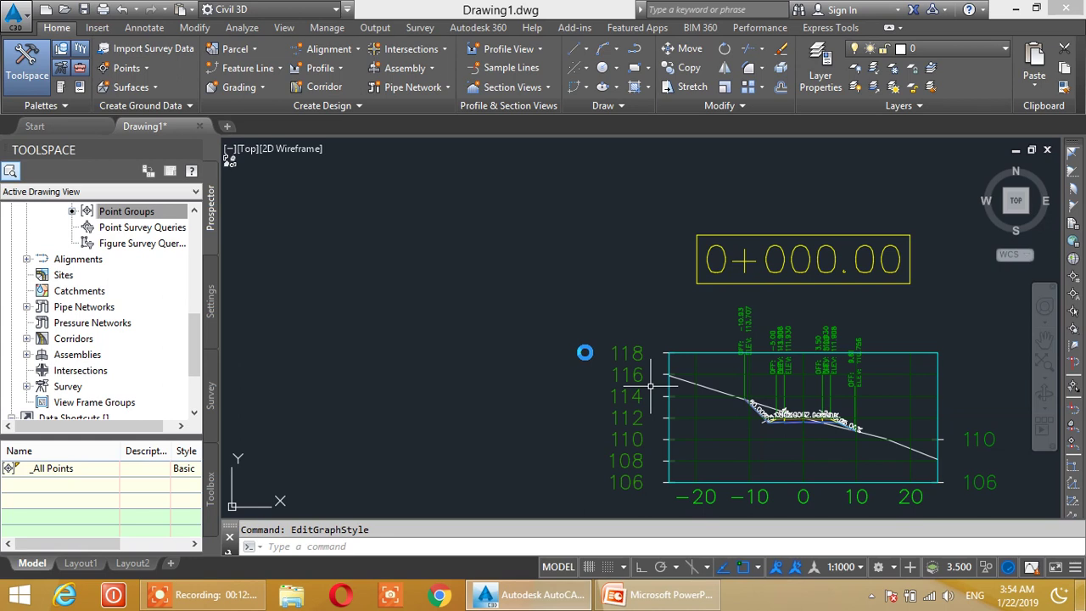
left_click(720, 390)
middle_click_drag(715, 399, 658, 276)
scroll(658, 276, "down", 2)
scroll(666, 323, "down", 2)
scroll(674, 373, "down", 2)
middle_click_drag(676, 376, 606, 271)
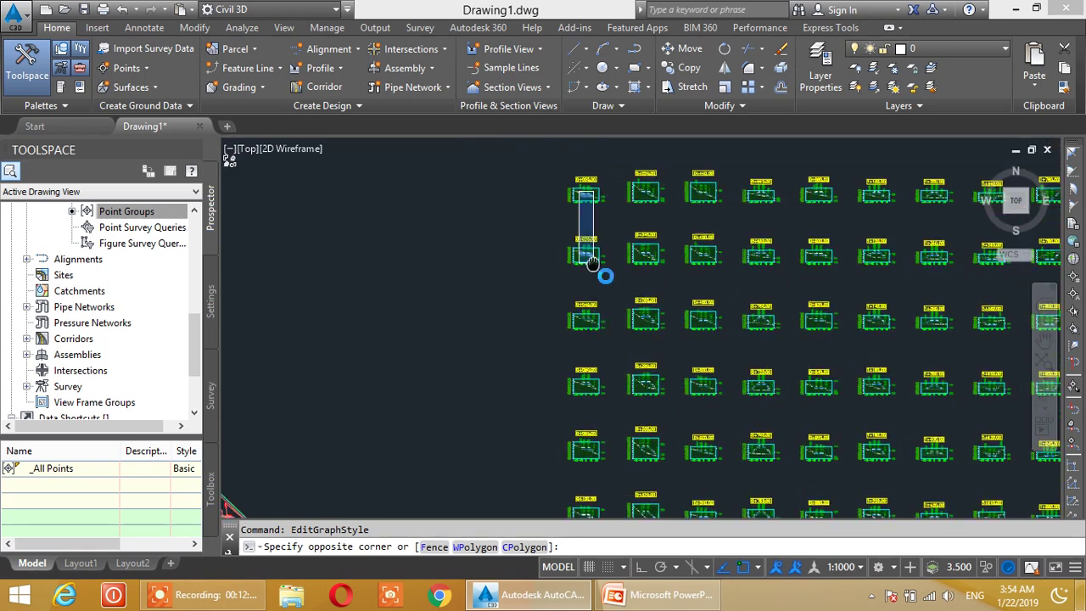
scroll(606, 297, "up", 2)
middle_click_drag(537, 208, 679, 246)
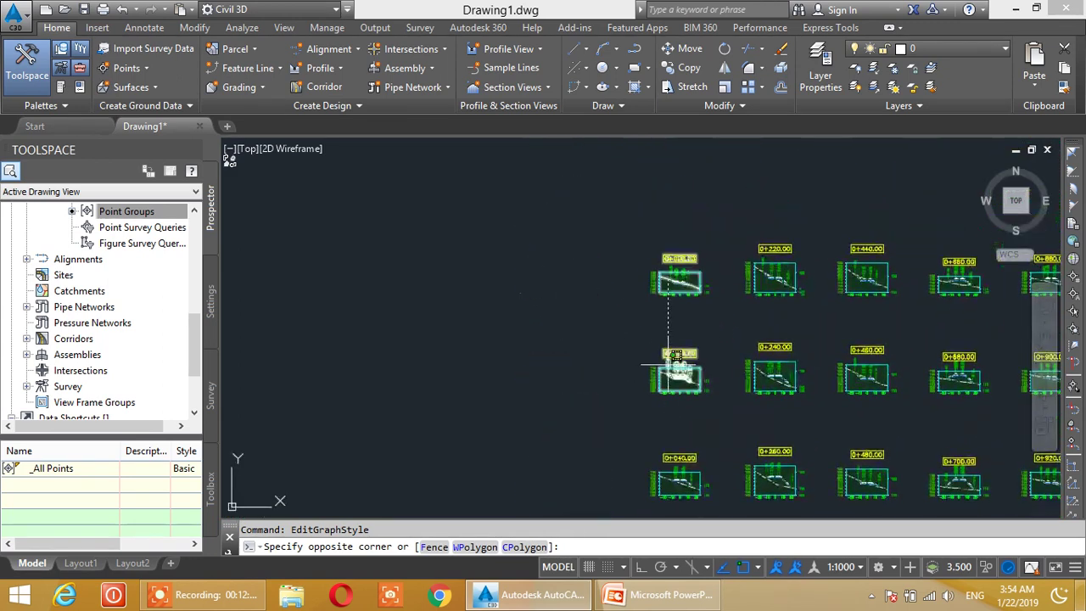
scroll(679, 246, "up", 5)
scroll(679, 244, "up", 2)
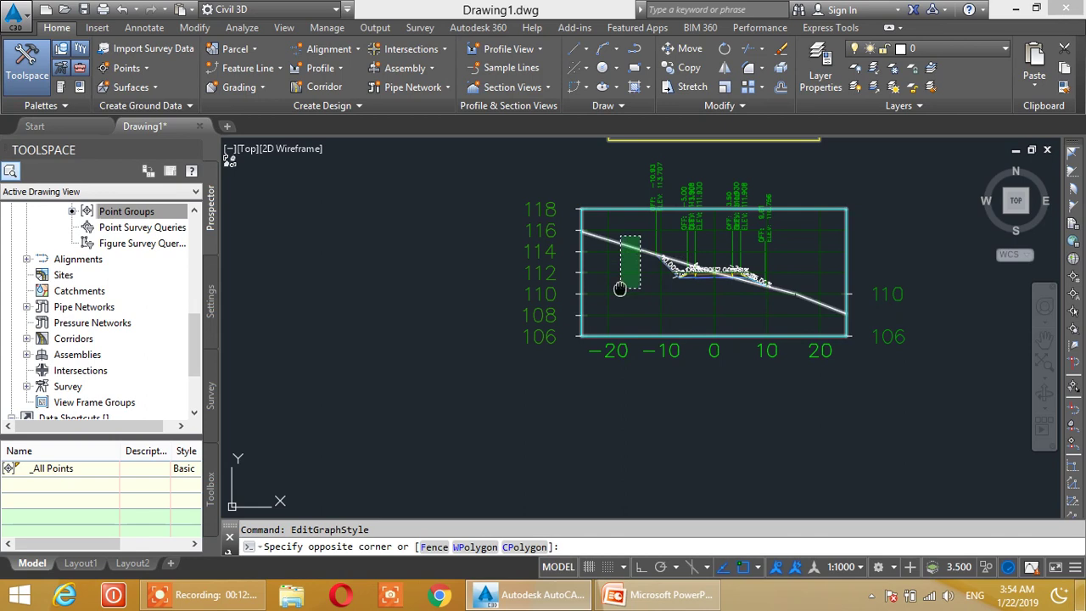
middle_click_drag(620, 286, 602, 235)
key("Escape")
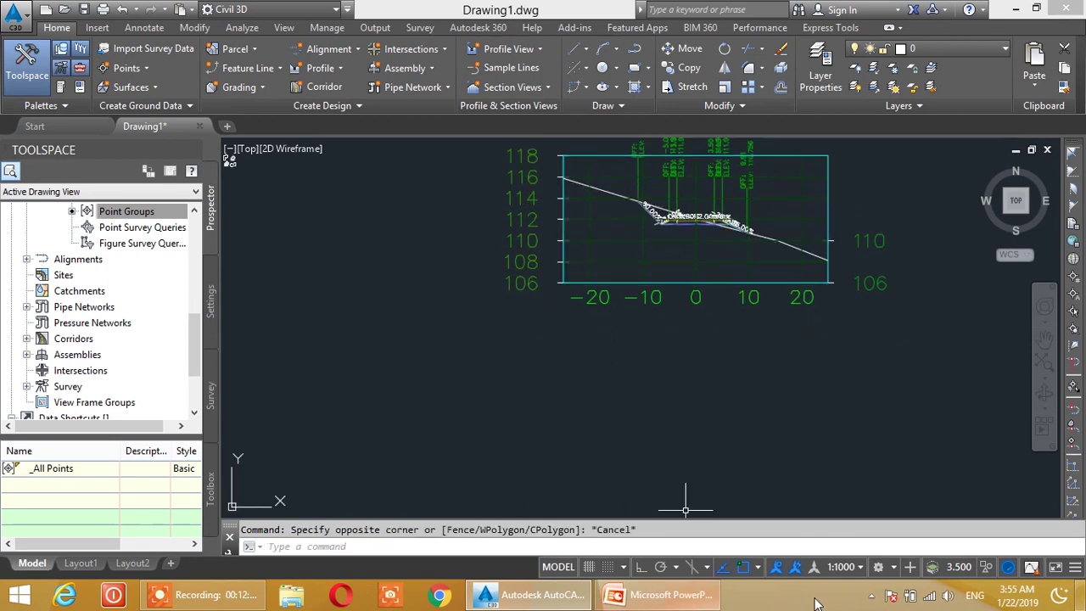
Switch the annotation scale from 1:1000 to 1:250 and zoom out to review the section views
left_click(846, 566)
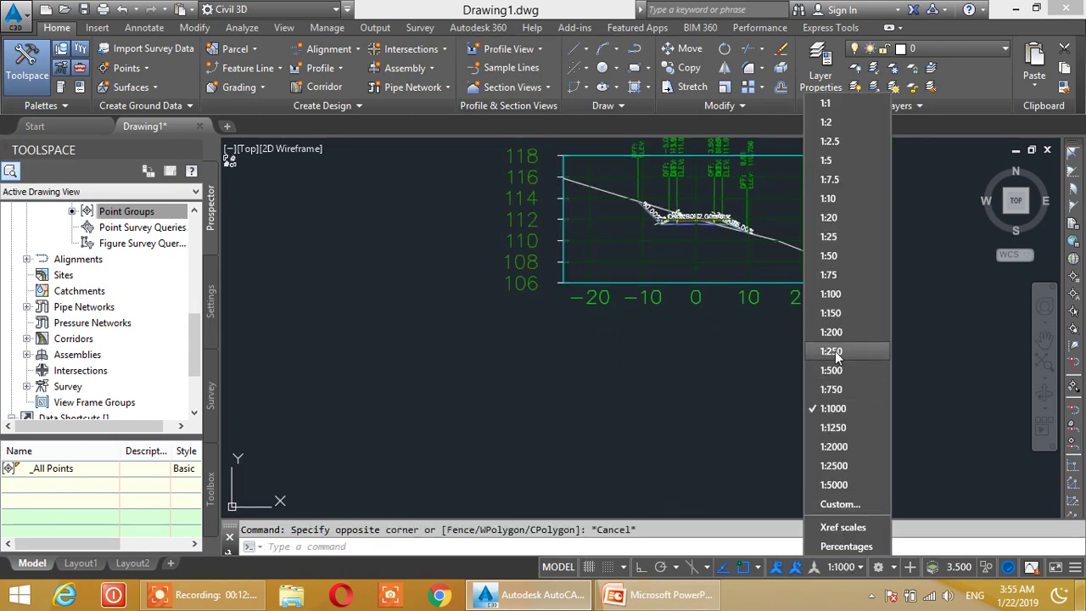
left_click(839, 407)
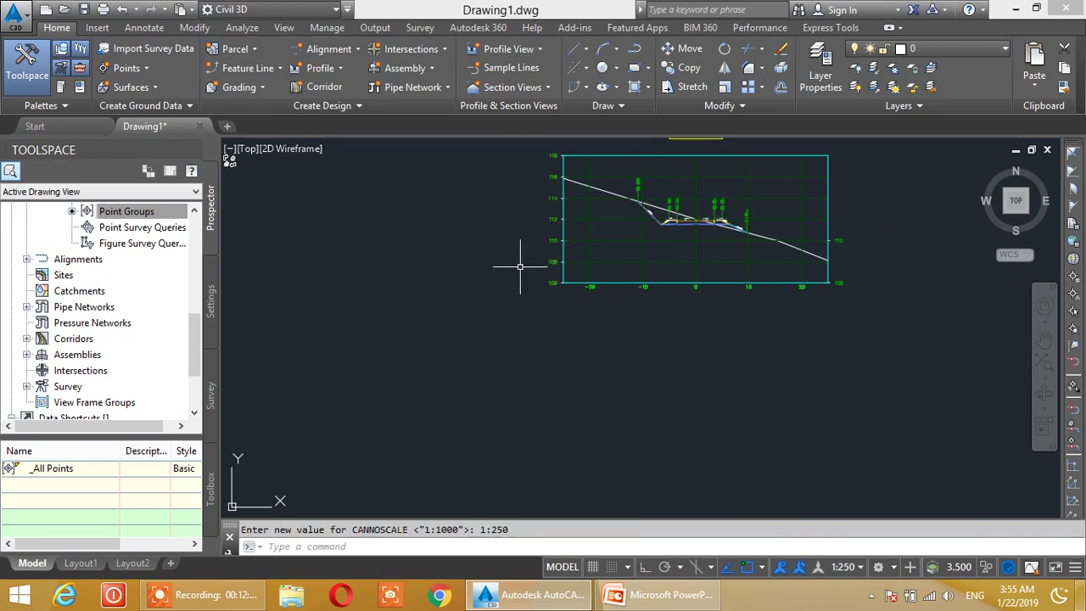
scroll(779, 335, "up", 5)
scroll(779, 335, "up", 2)
scroll(659, 346, "up", 1)
scroll(524, 315, "down", 1)
scroll(577, 289, "up", 1)
scroll(594, 289, "down", 4)
scroll(611, 288, "down", 2)
scroll(618, 291, "down", 3)
mouse_move(630, 322)
middle_mouse_down()
mouse_move(635, 301)
mouse_move(517, 325)
mouse_move(582, 331)
middle_mouse_up()
scroll(613, 259, "down", 2)
Select the first section view, then clear the selection with Esc
left_click(508, 240)
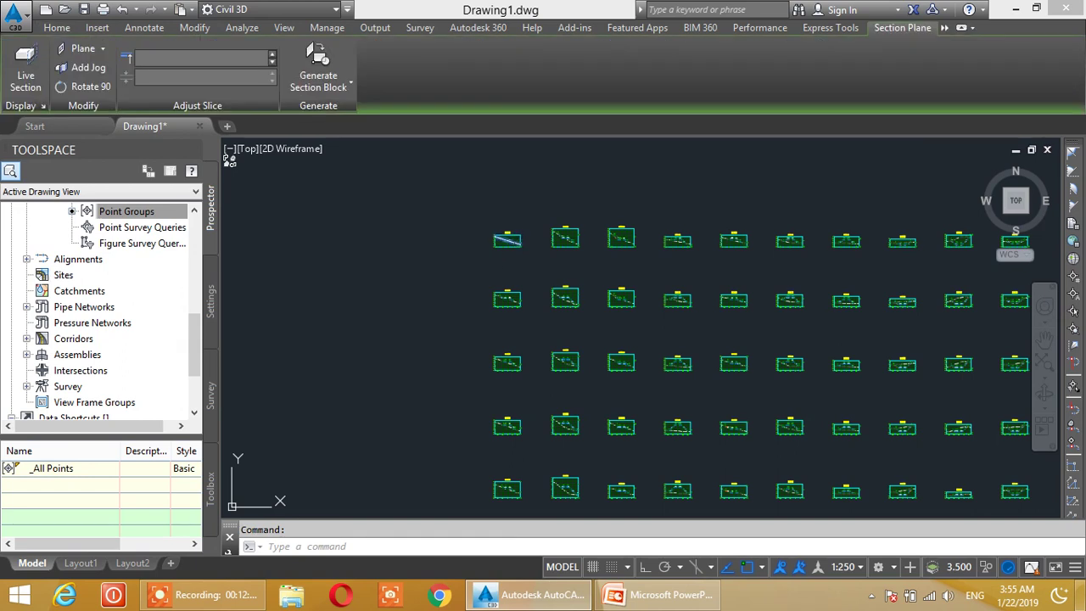
key("Escape")
scroll(492, 240, "up", 3)
left_click(499, 240)
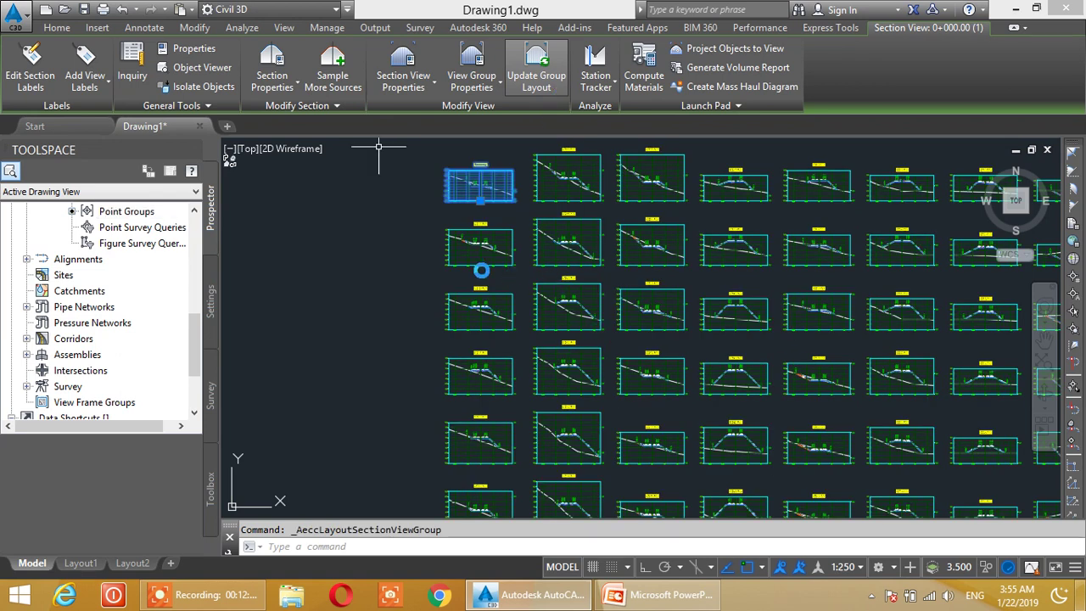
key("Escape")
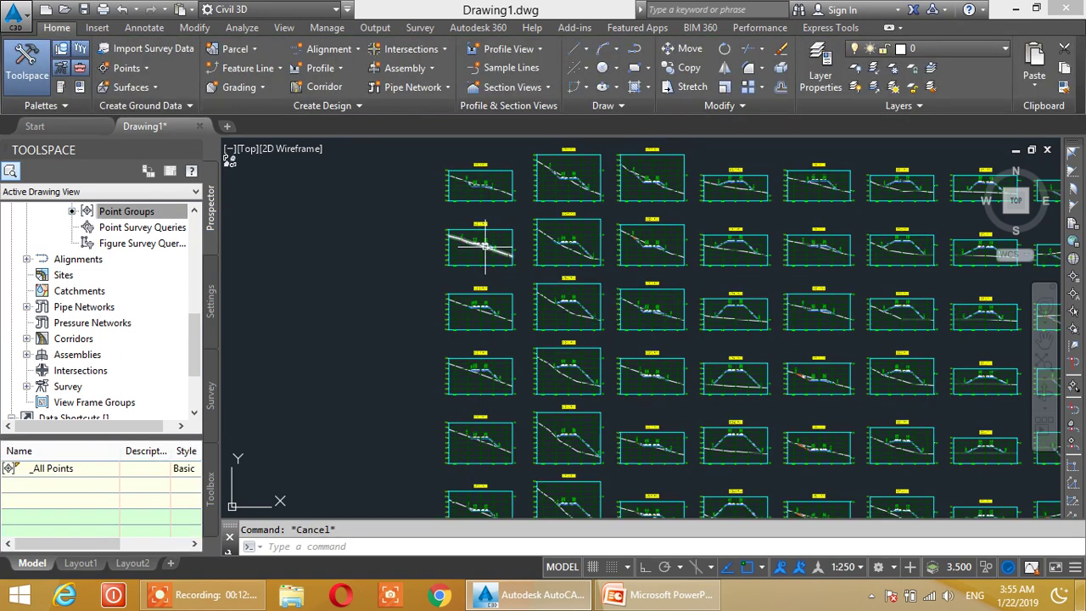
Zoom in on the 0+000.00 section view and select its existing ground line
scroll(479, 204, "up", 2)
scroll(480, 204, "up", 2)
middle_click_drag(480, 204, 509, 218)
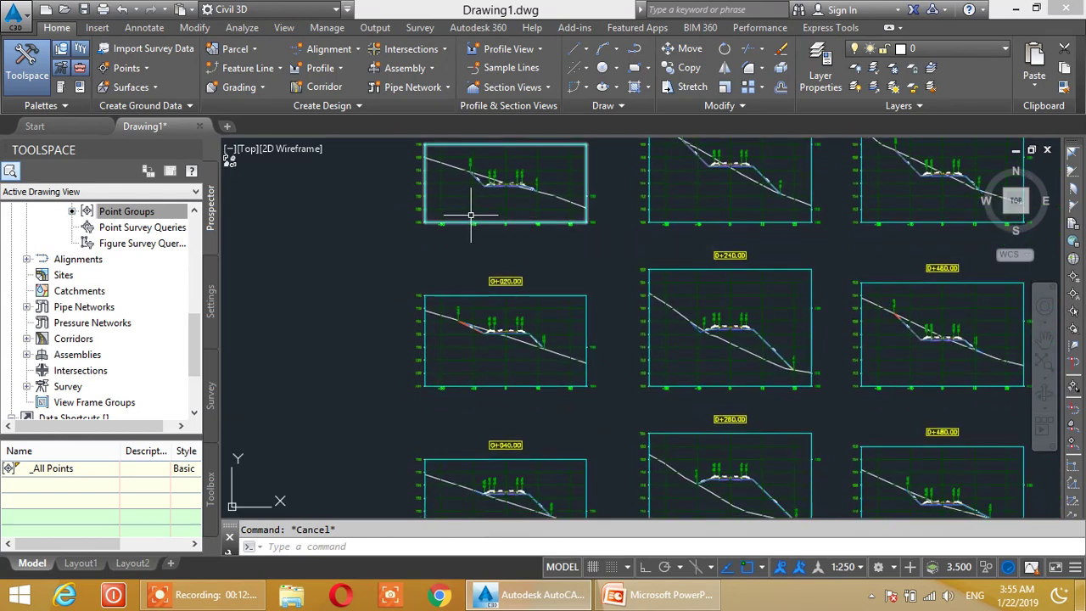
scroll(517, 212, "up", 2)
scroll(525, 202, "up", 1)
scroll(582, 194, "up", 1)
scroll(582, 242, "down", 1)
scroll(551, 252, "down", 1)
scroll(555, 255, "up", 2)
scroll(764, 255, "down", 2)
scroll(748, 225, "down", 2)
mouse_move(747, 225)
middle_mouse_down()
mouse_move(727, 271)
mouse_move(790, 243)
middle_mouse_up()
scroll(727, 271, "up", 2)
scroll(727, 291, "up", 1)
scroll(790, 243, "down", 2)
scroll(699, 291, "up", 1)
scroll(497, 302, "down", 2)
scroll(514, 314, "up", 1)
scroll(514, 313, "up", 1)
scroll(453, 308, "up", 1)
scroll(437, 305, "up", 1)
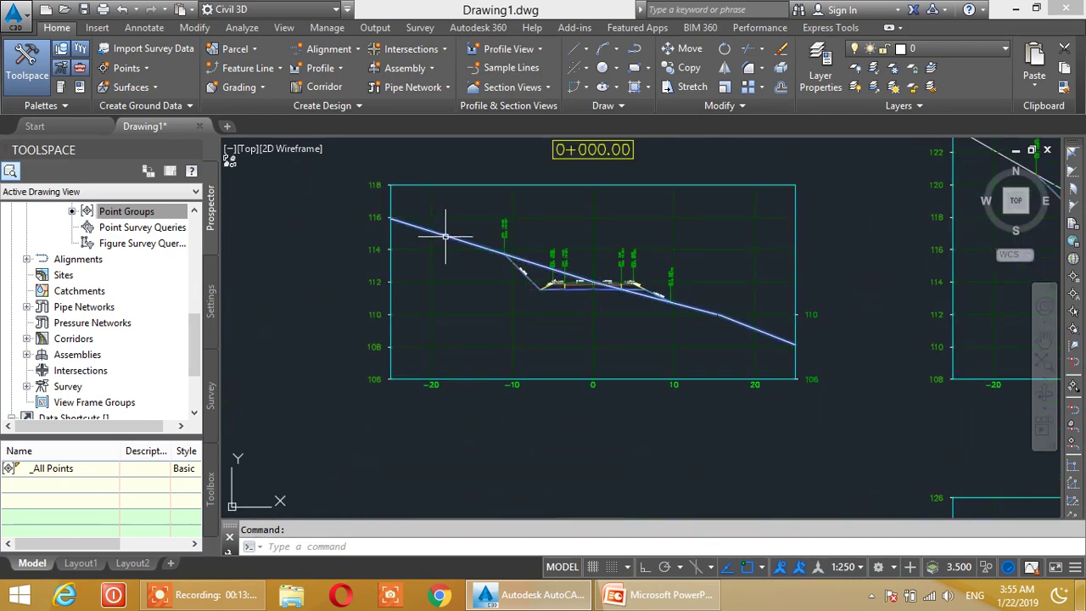
left_click(444, 236)
Open the ground line's section style and set Segments and Points colour to magenta
right_click(448, 244)
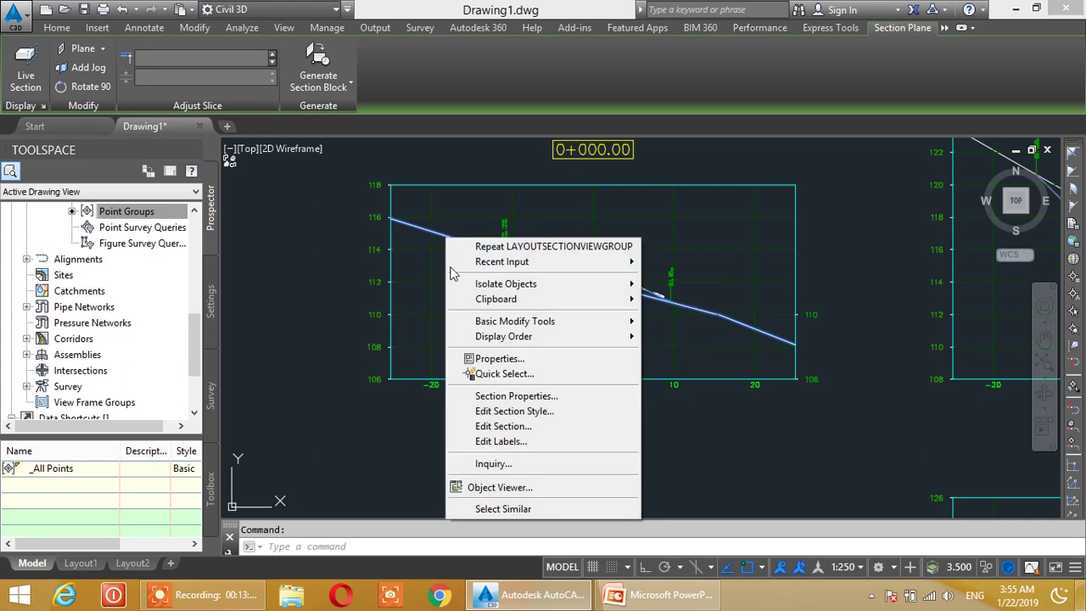
left_click(498, 412)
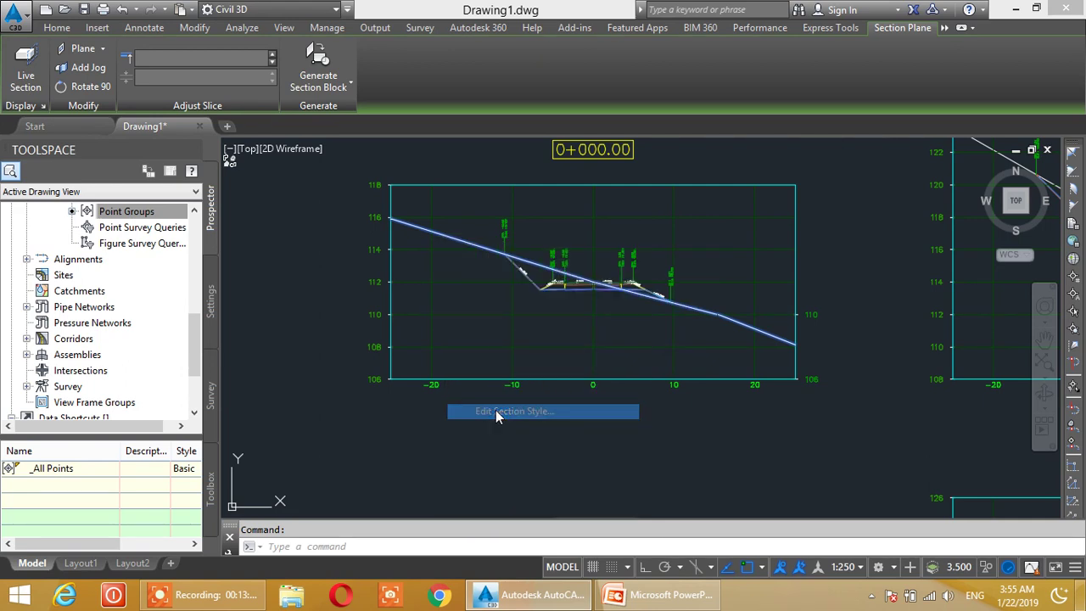
left_click_drag(360, 12, 360, 37)
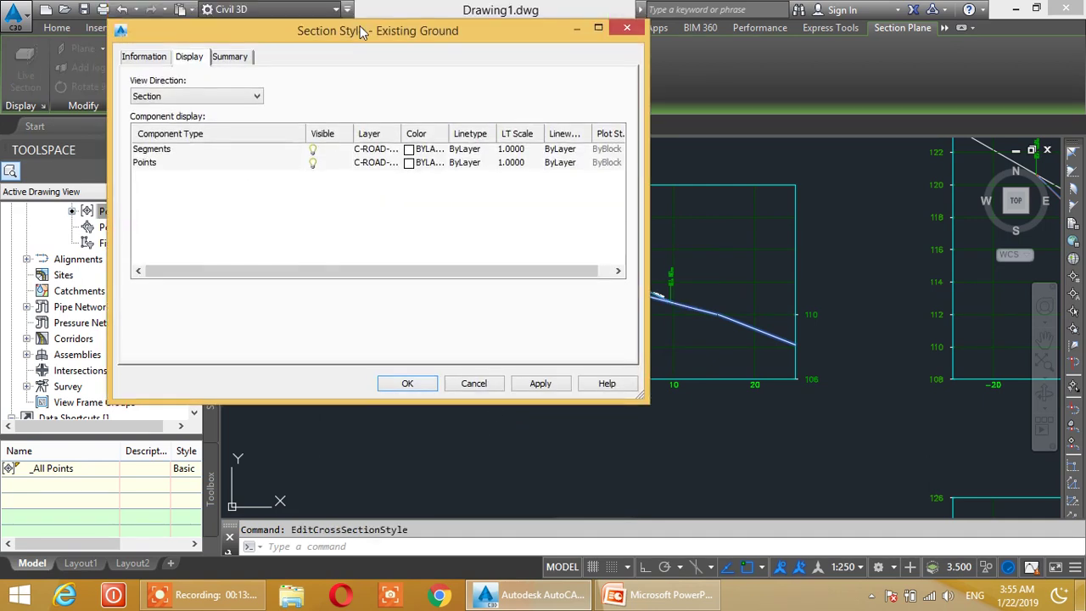
left_click(411, 157)
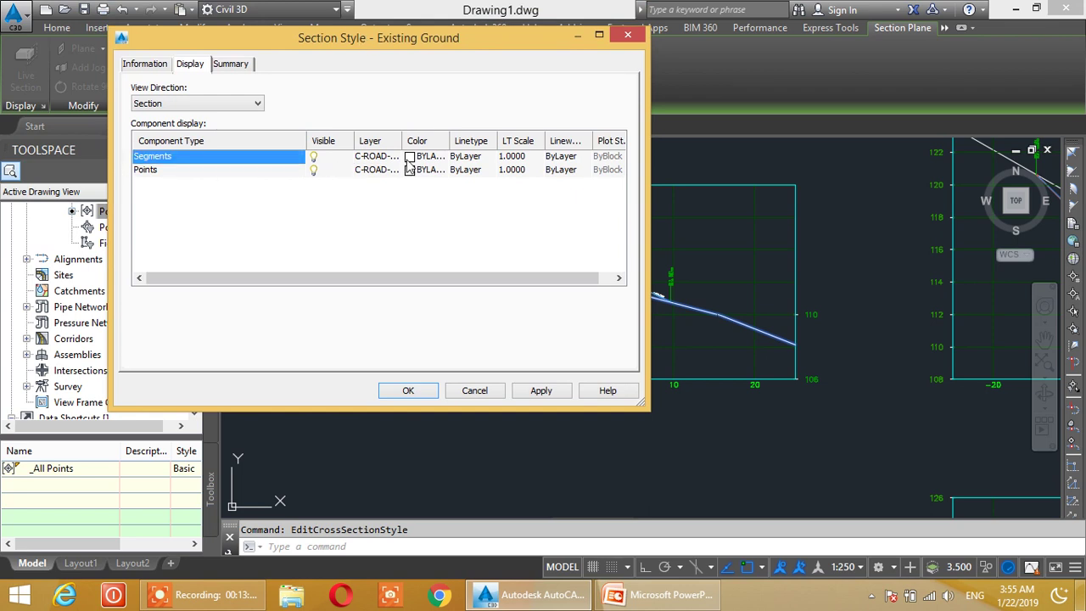
left_click(554, 277)
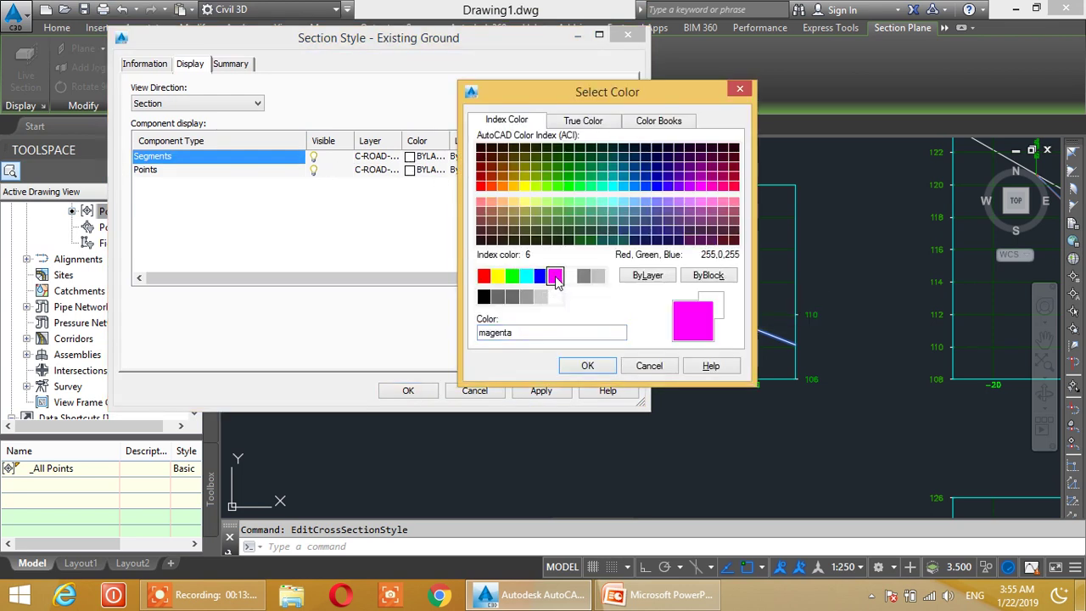
left_click(587, 365)
left_click(408, 172)
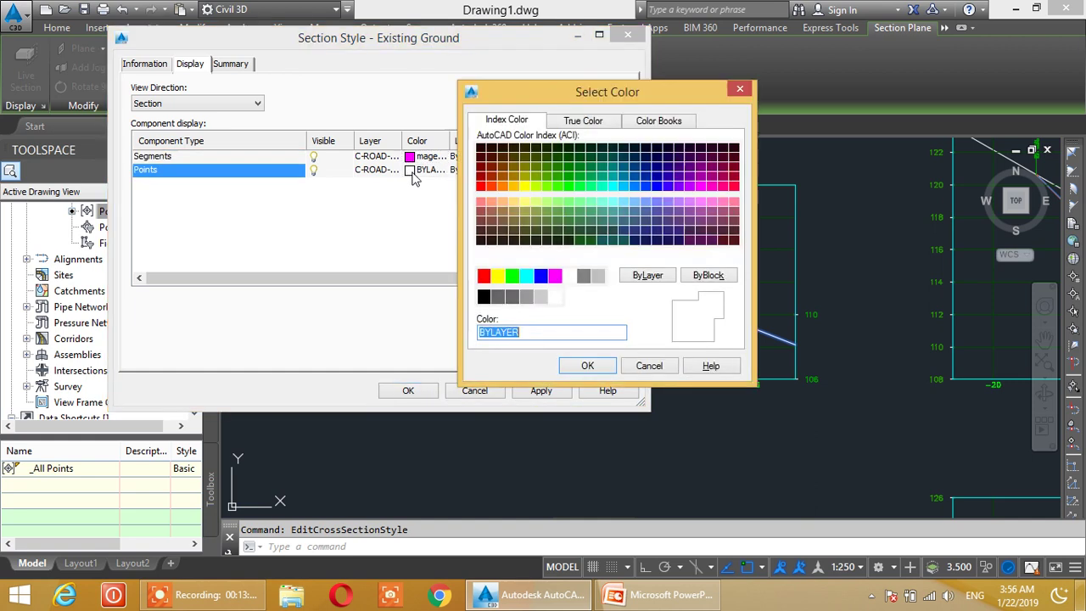
left_click(540, 275)
left_click(555, 276)
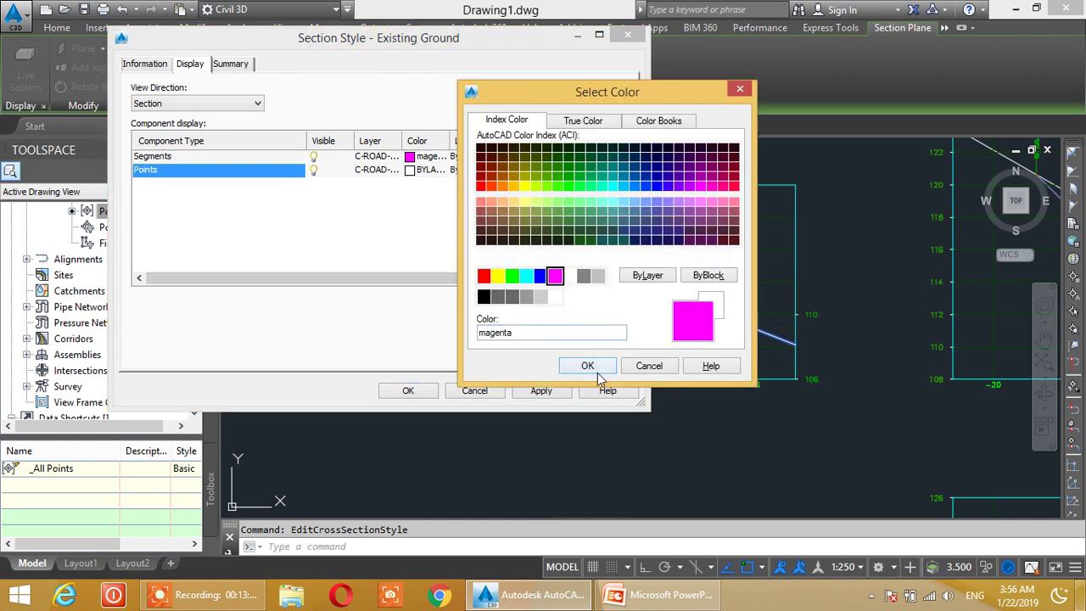
left_click(600, 369)
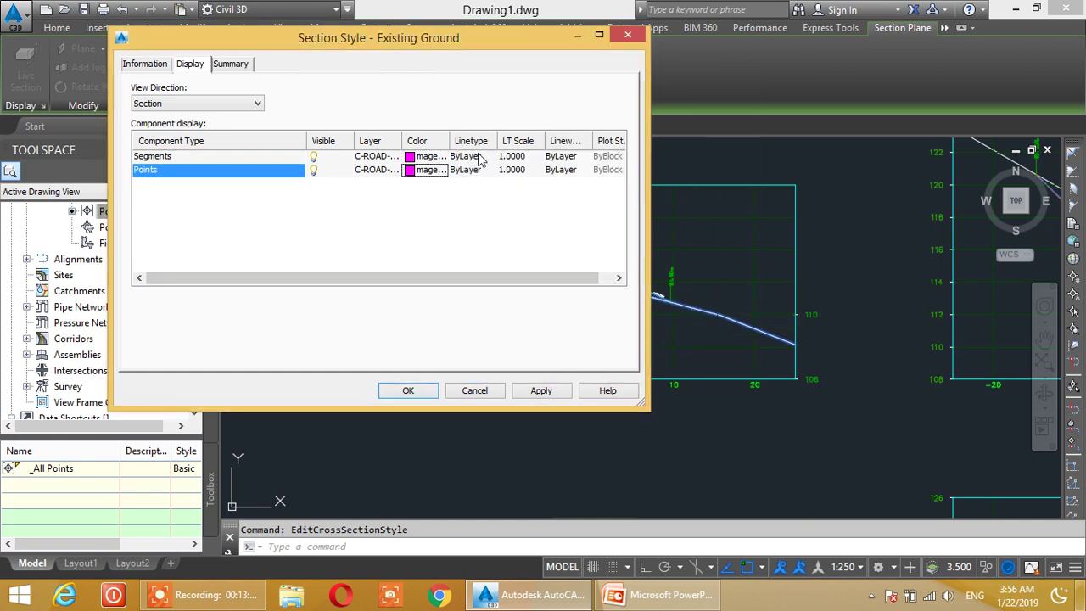
Give Segments and Points the DASHED2 linetype and apply the style
left_click(478, 157)
left_click(206, 187)
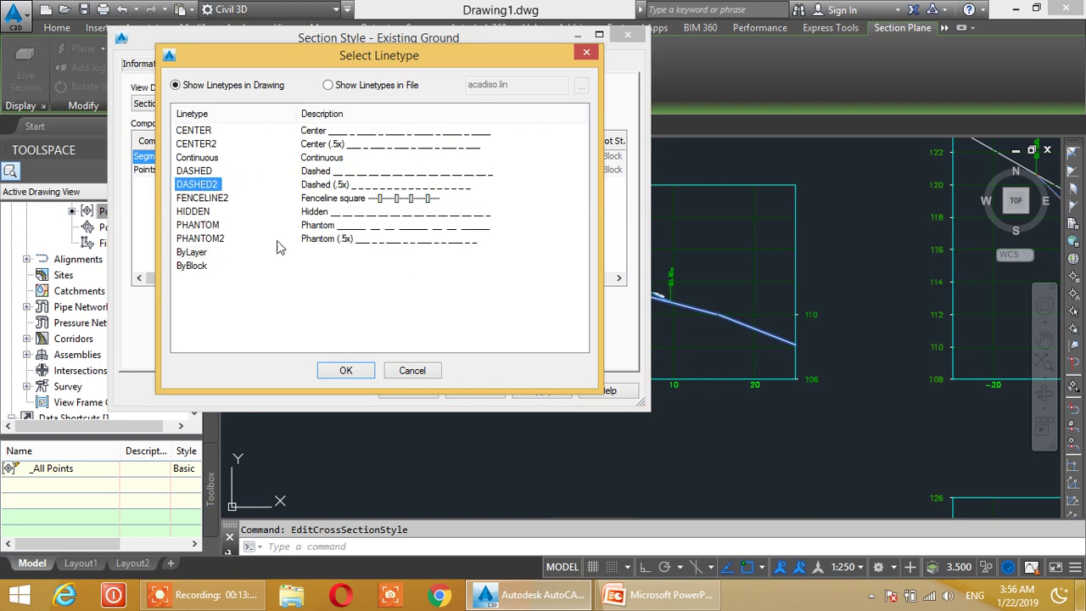
left_click(348, 371)
left_click(467, 169)
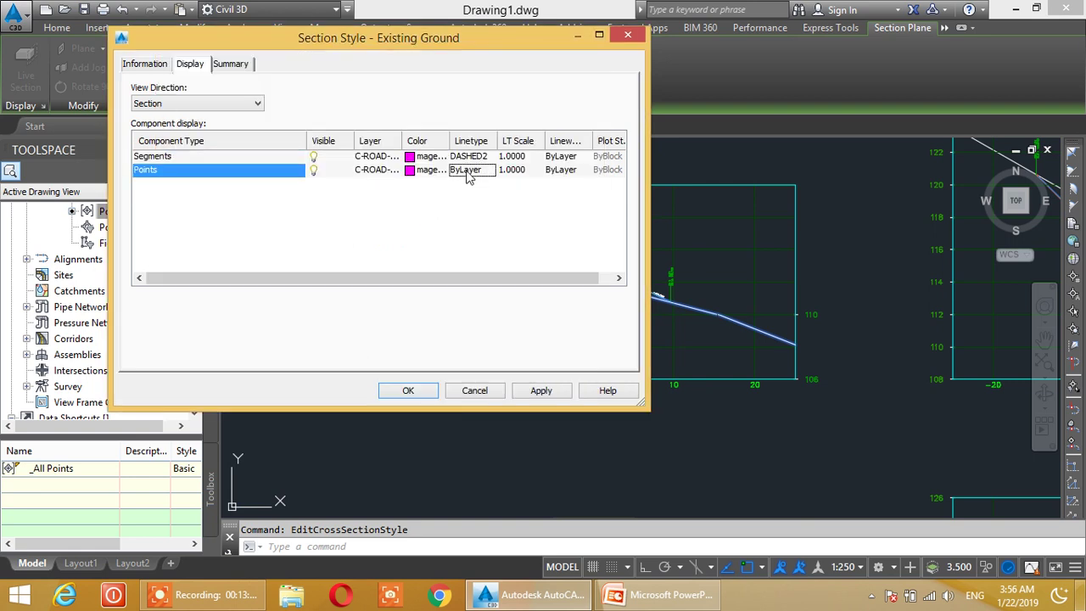
left_click(207, 184)
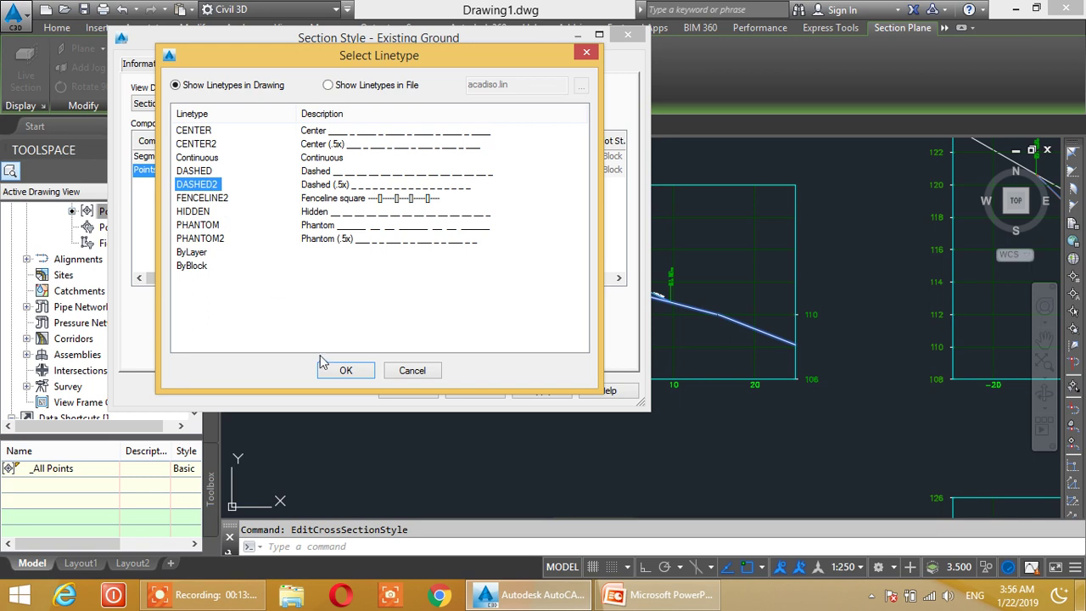
left_click(343, 370)
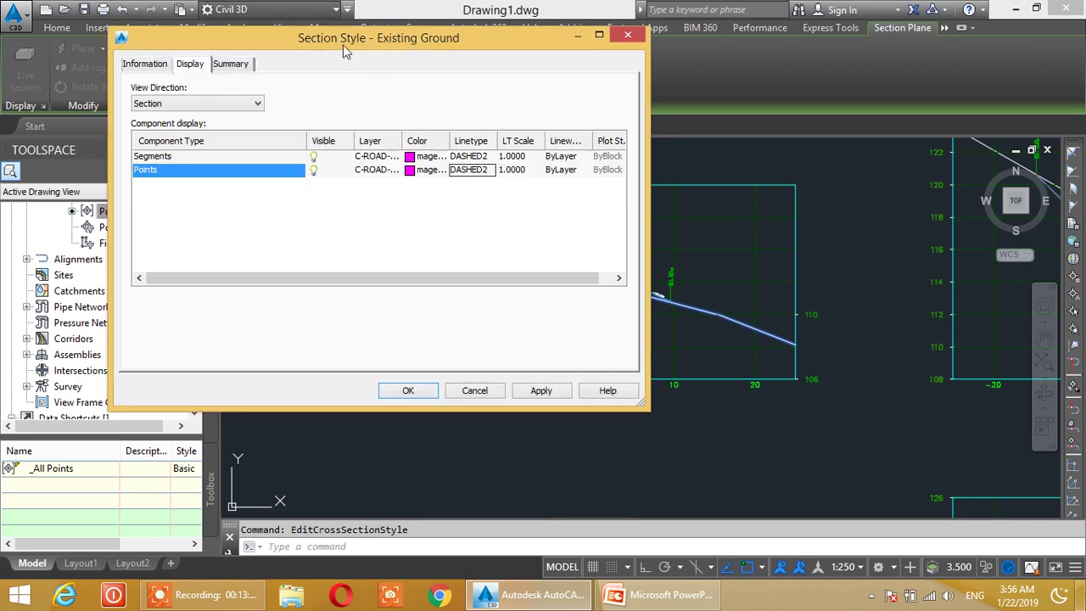
left_click(537, 391)
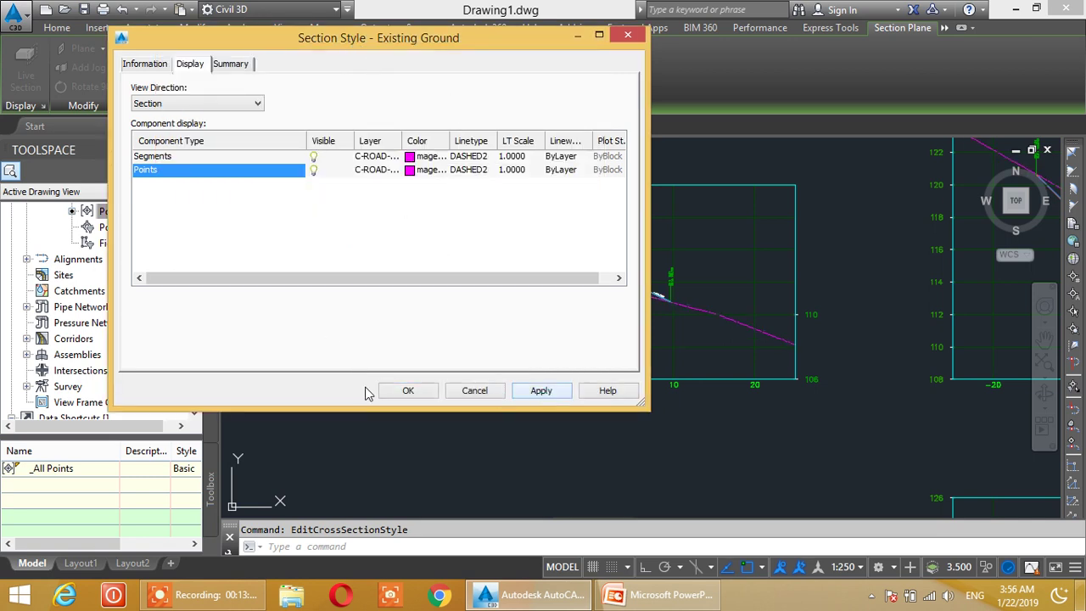
left_click(408, 391)
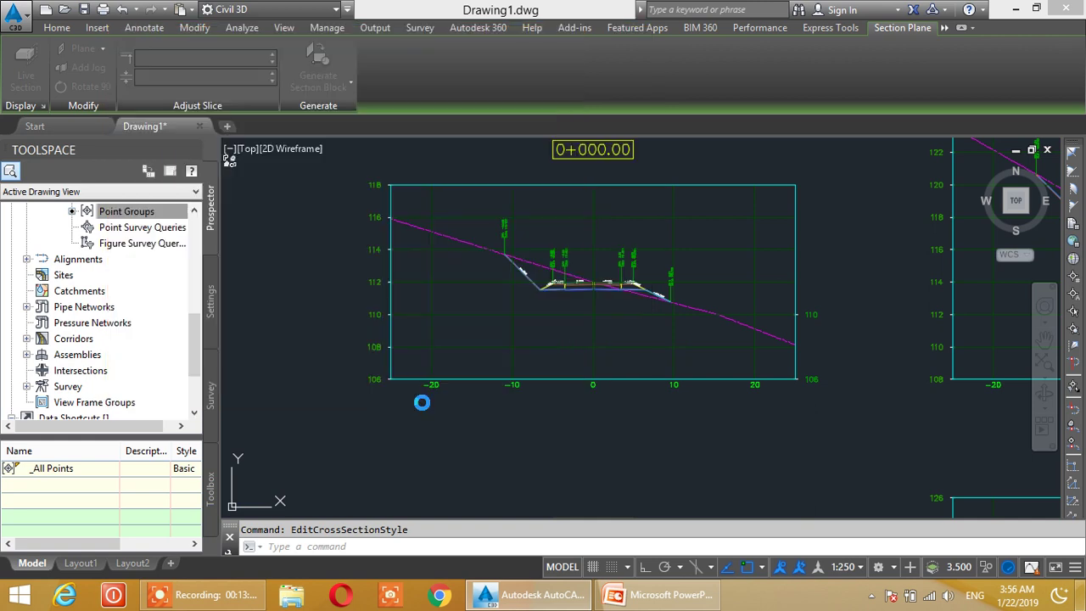
scroll(678, 303, "up", 2)
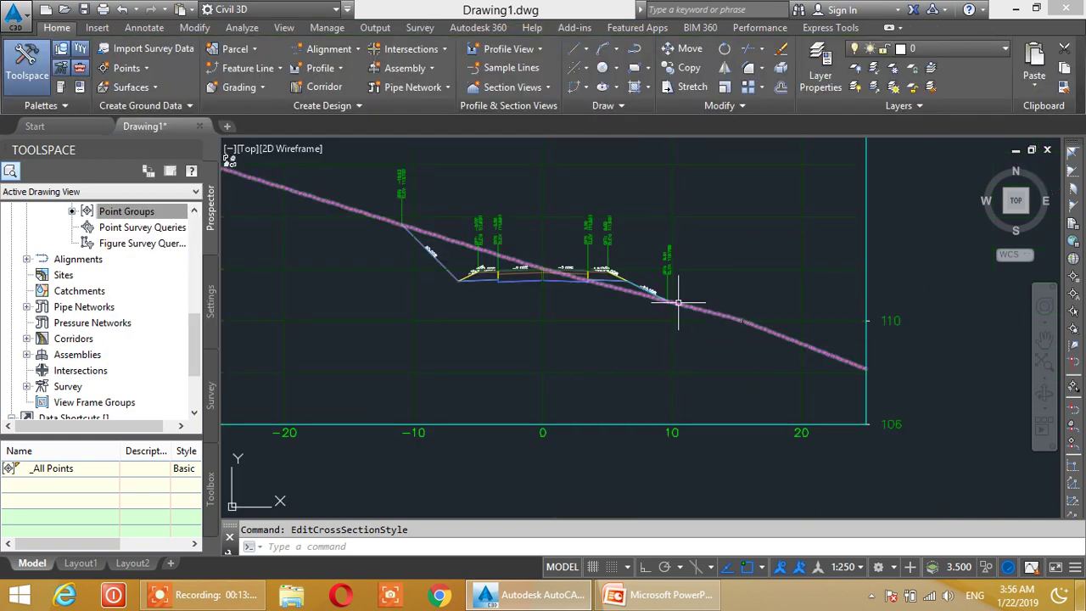
scroll(663, 299, "down", 4)
scroll(778, 354, "down", 2)
scroll(667, 315, "down", 2)
scroll(594, 308, "down", 2)
middle_click_drag(593, 308, 693, 317)
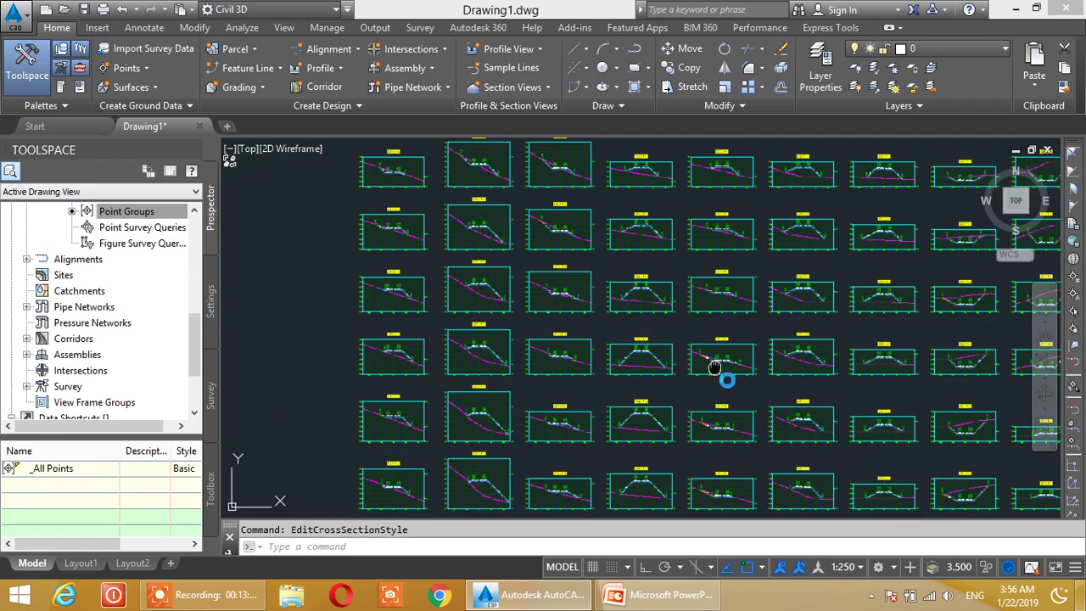
scroll(692, 315, "up", 2)
scroll(704, 335, "up", 2)
scroll(432, 249, "down", 3)
scroll(432, 249, "up", 2)
scroll(476, 246, "up", 3)
scroll(489, 242, "up", 3)
middle_click_drag(488, 242, 475, 284)
mouse_move(464, 271)
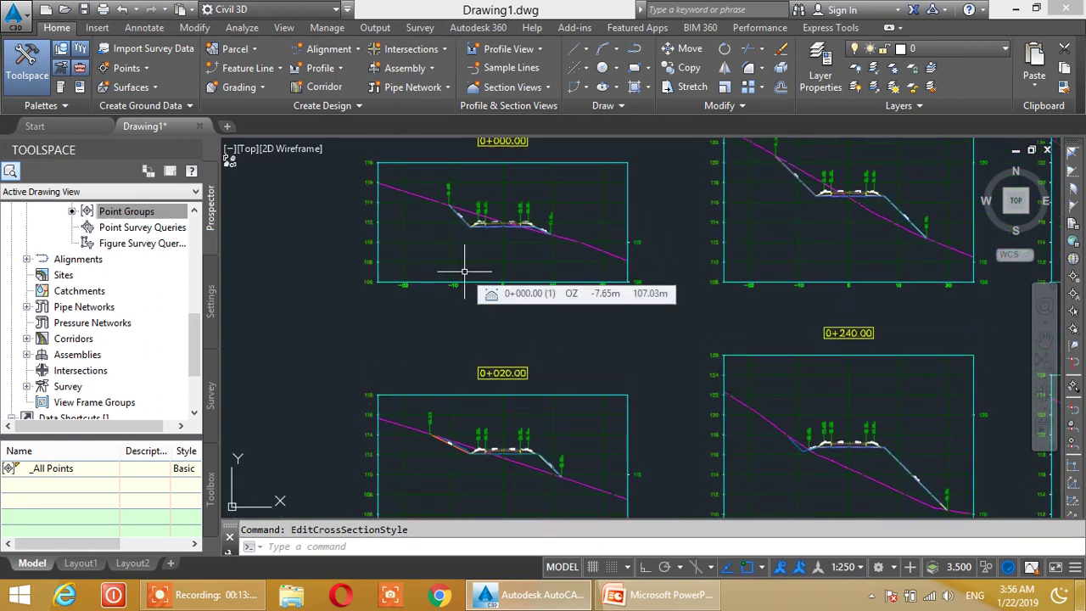
scroll(466, 280, "down", 2)
scroll(484, 318, "down", 2)
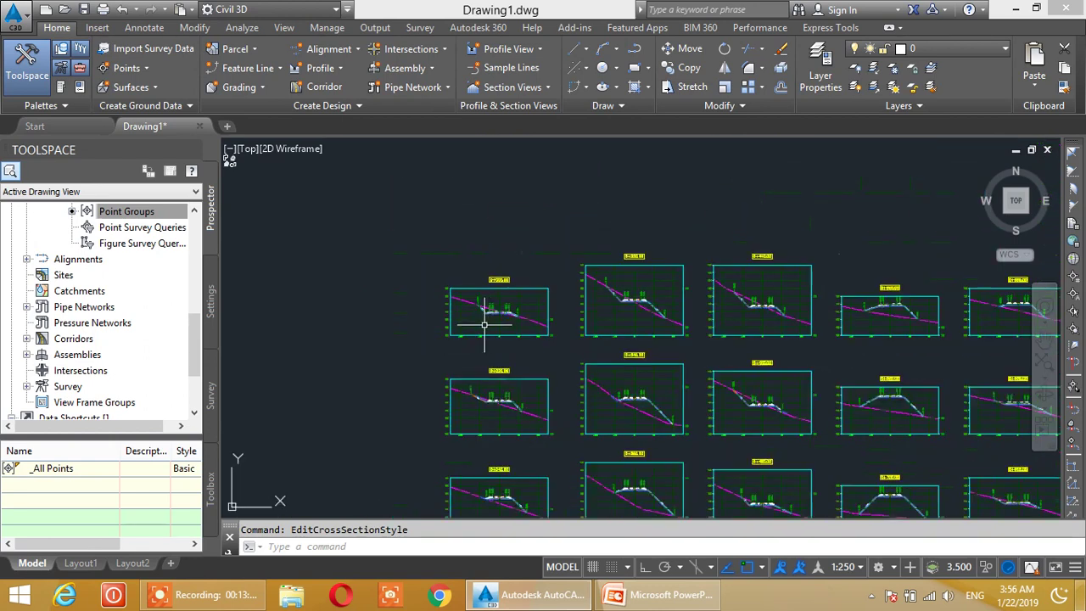
scroll(456, 242, "up", 4)
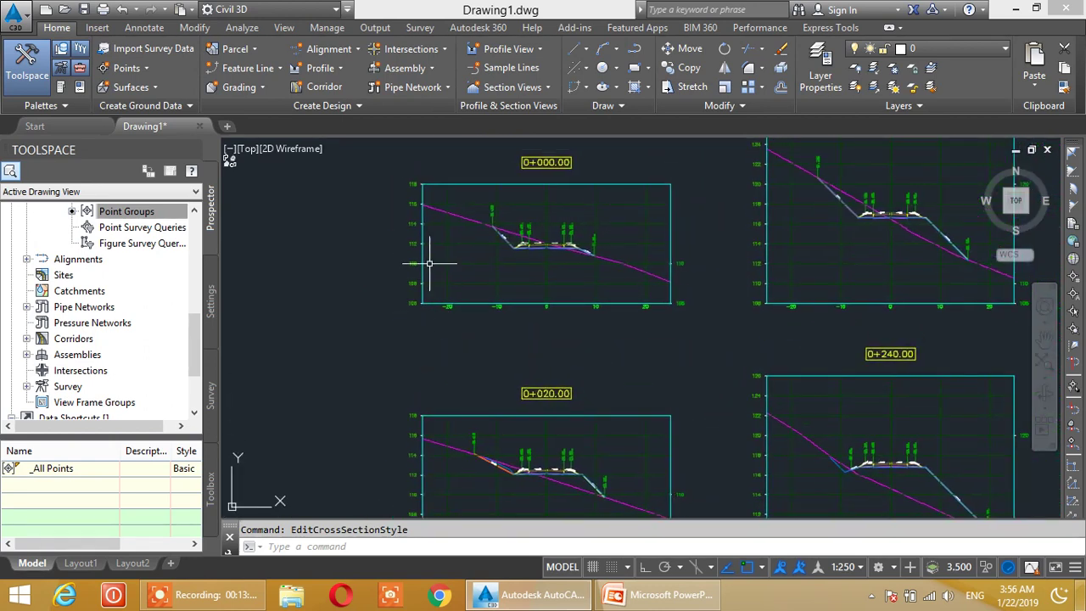
scroll(424, 243, "up", 2)
left_click(418, 221)
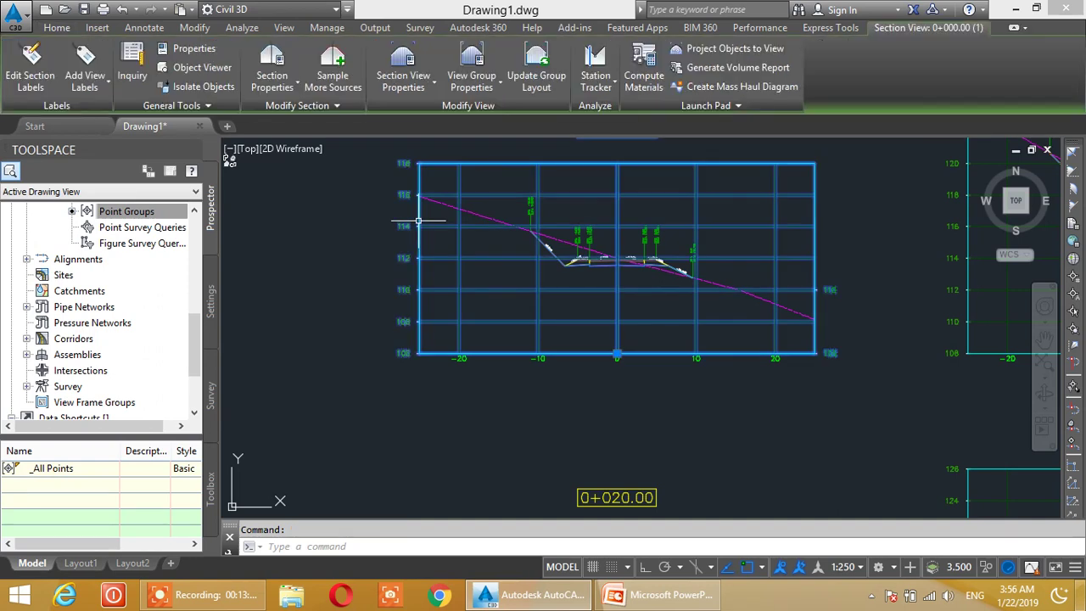
right_click(418, 221)
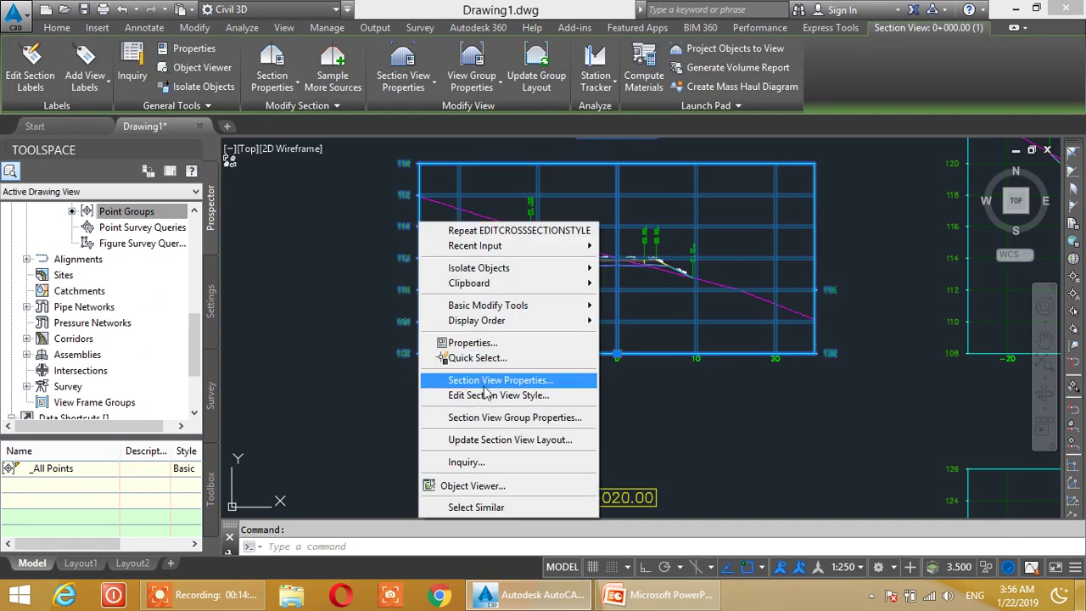
key("Escape")
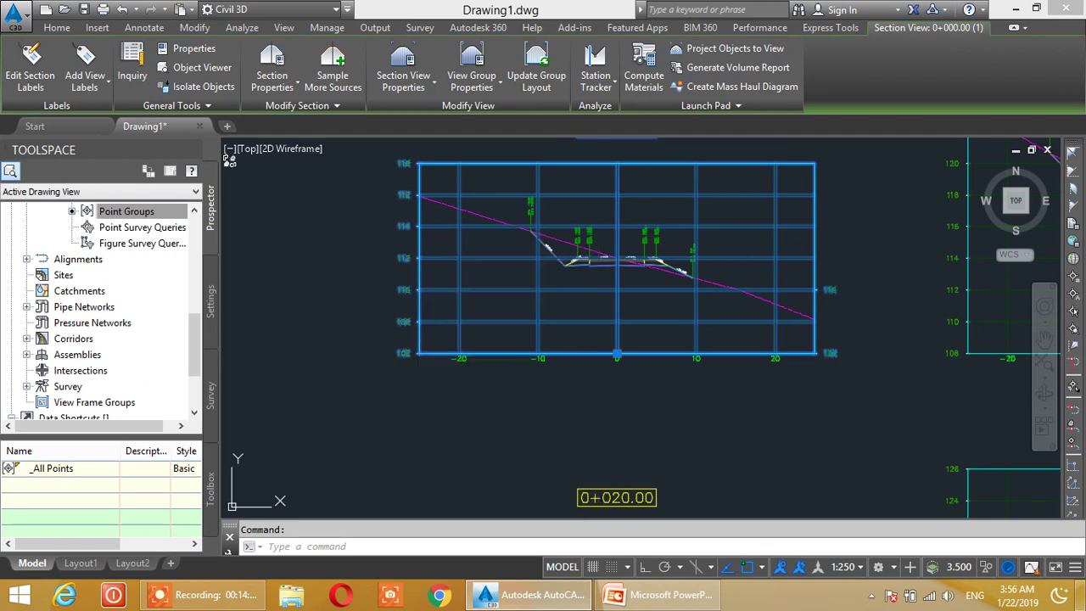
left_click(311, 263)
key("Escape")
left_click(420, 225)
middle_click_drag(496, 255, 509, 286)
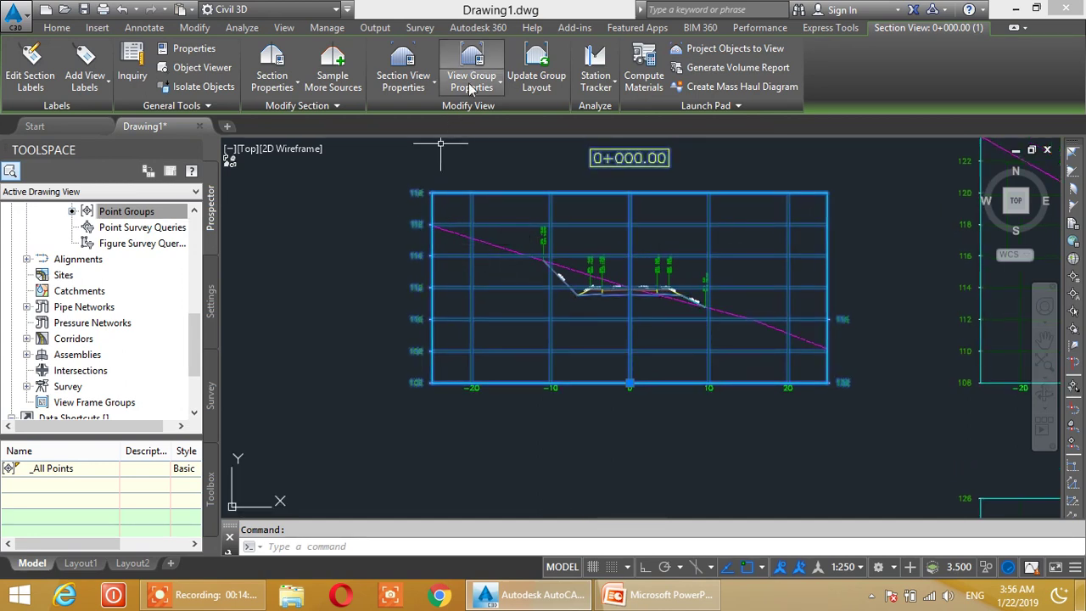
left_click(403, 94)
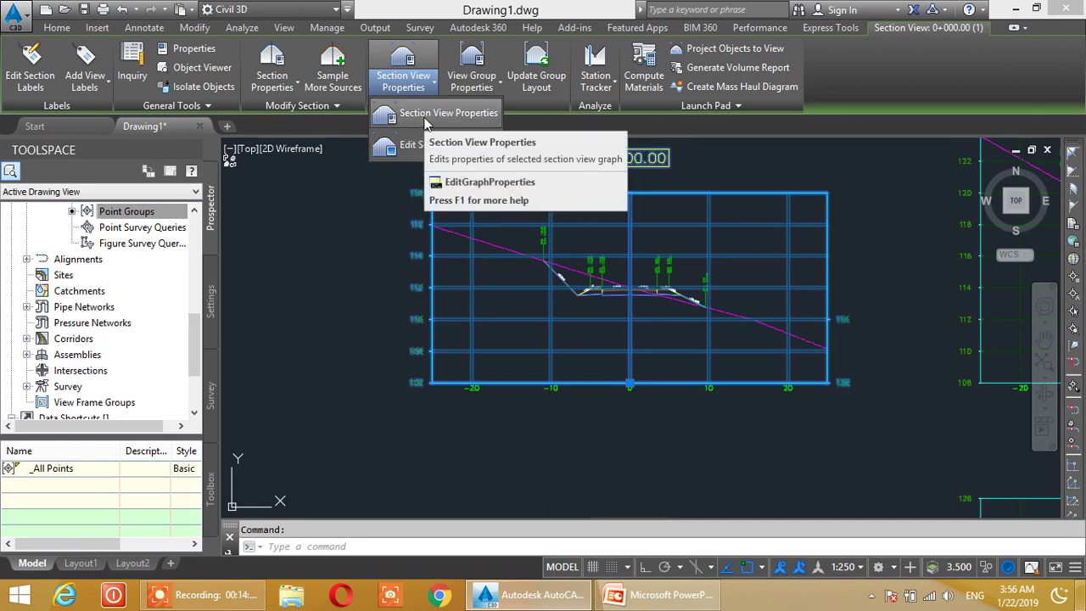
left_click(427, 123)
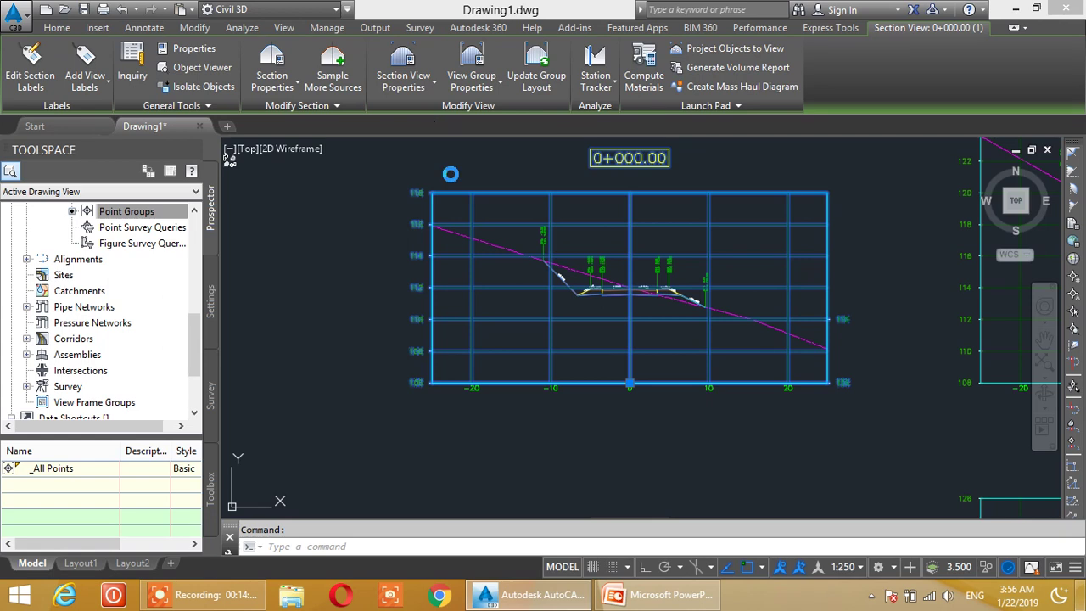
Review the section view's information, offset range and elevation range, leaving elevations on Automatic
left_click(236, 138)
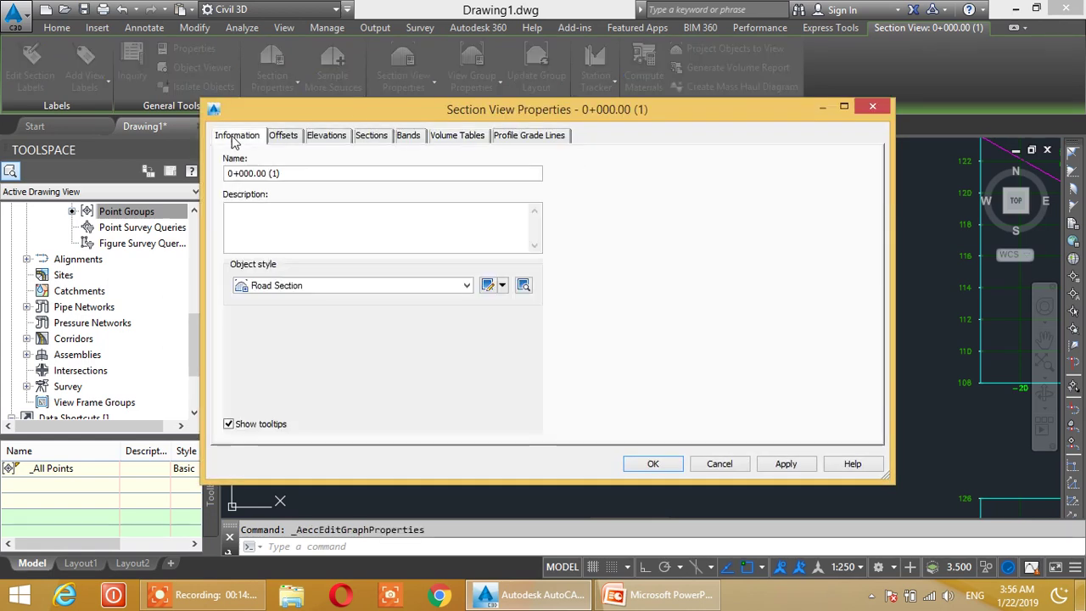
left_click_drag(306, 109, 322, 116)
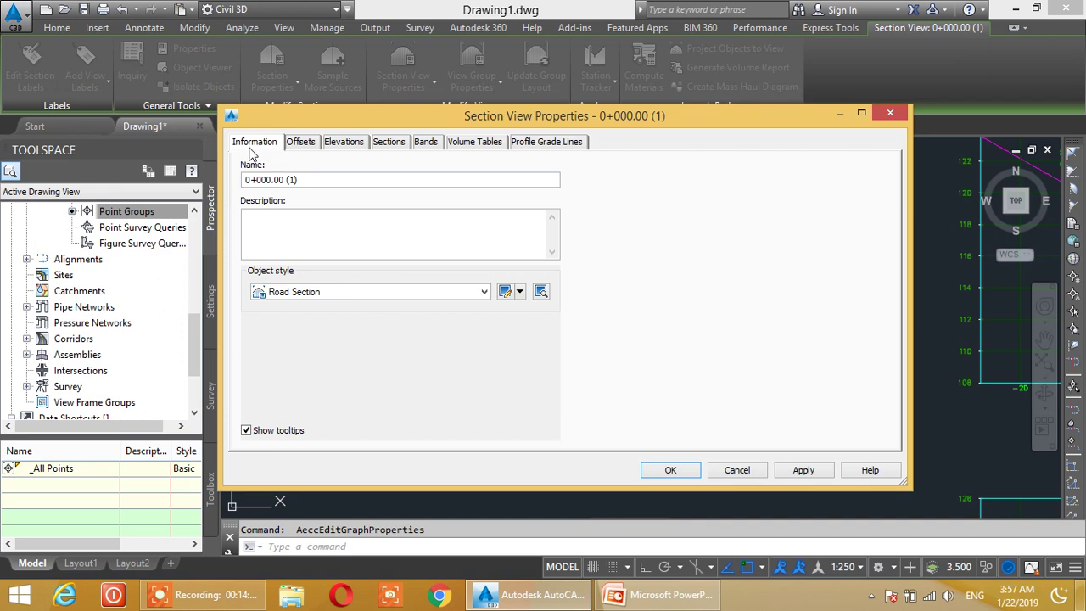
left_click_drag(411, 124, 403, 134)
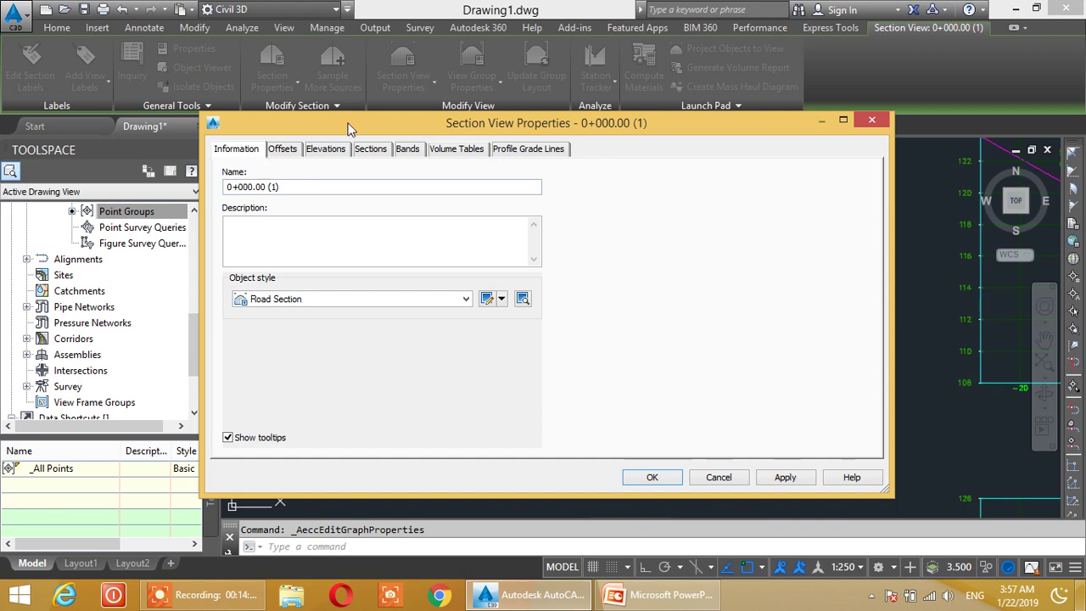
left_click_drag(348, 127, 349, 122)
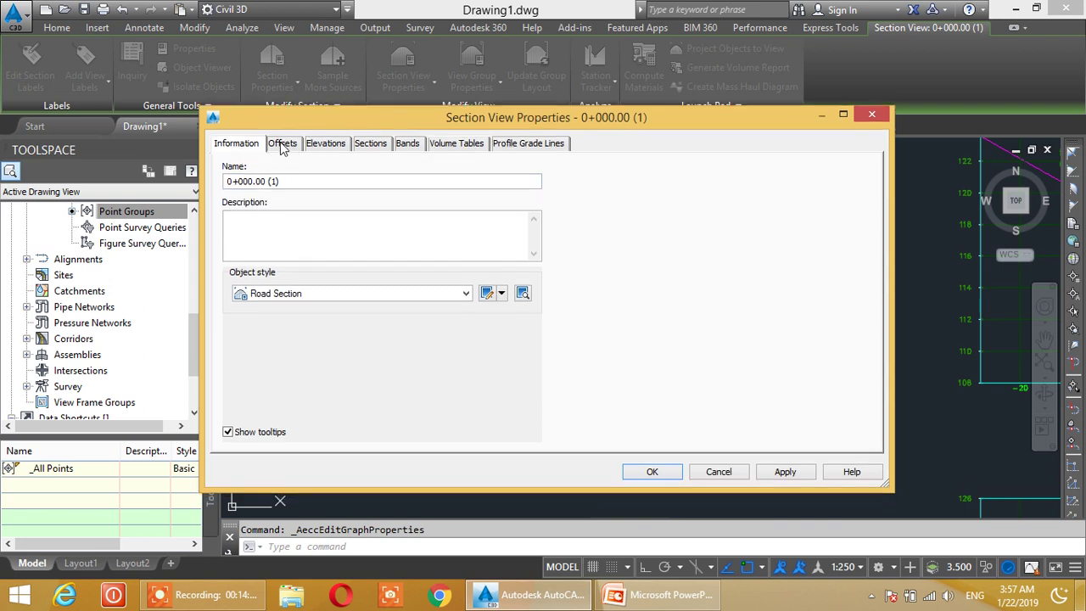
left_click(284, 144)
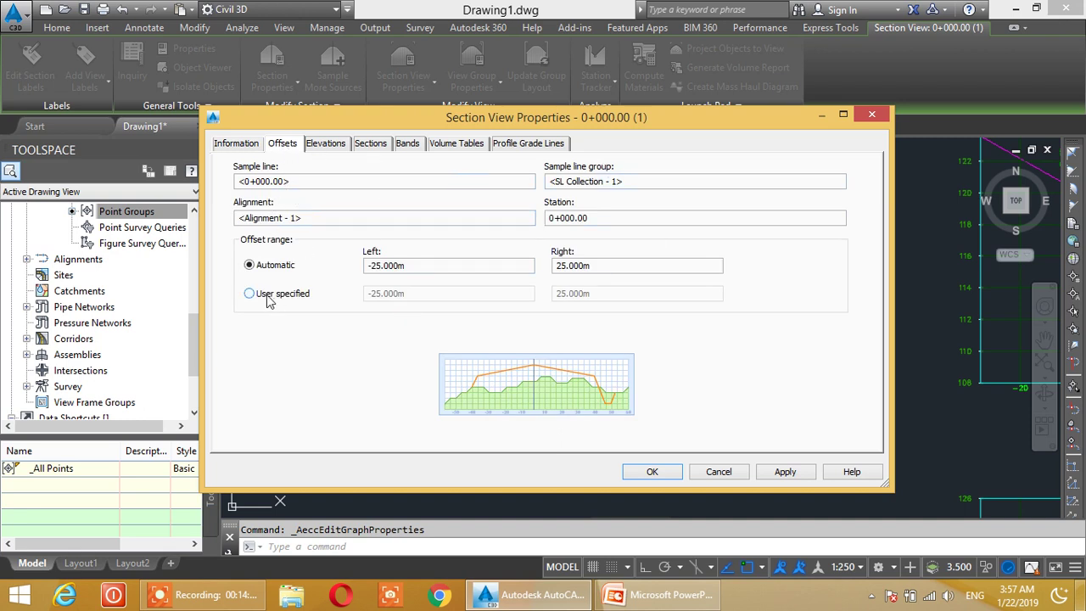
left_click(325, 144)
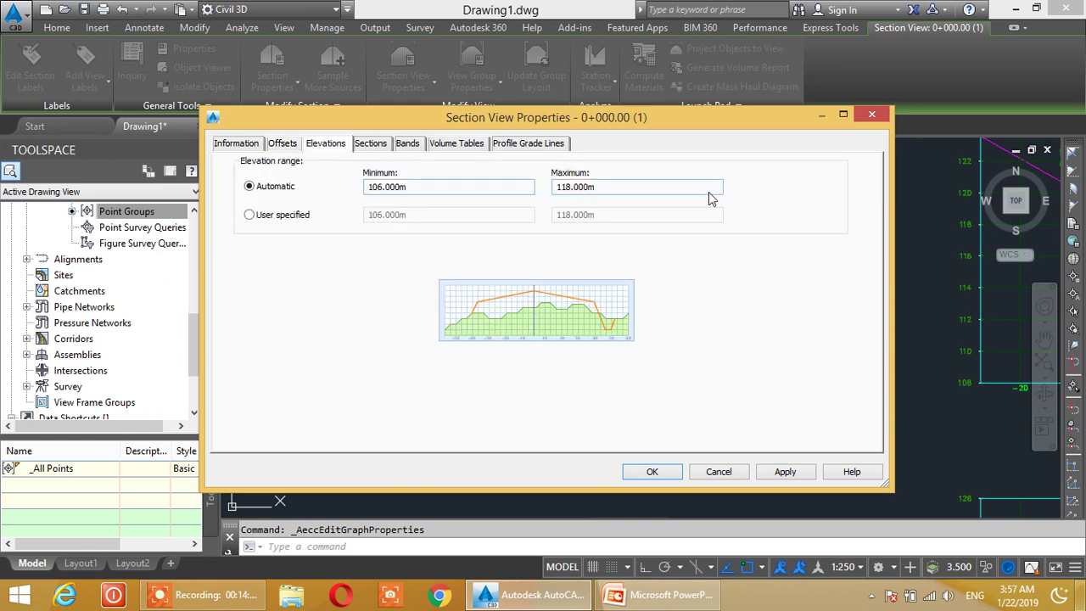
left_click(265, 220)
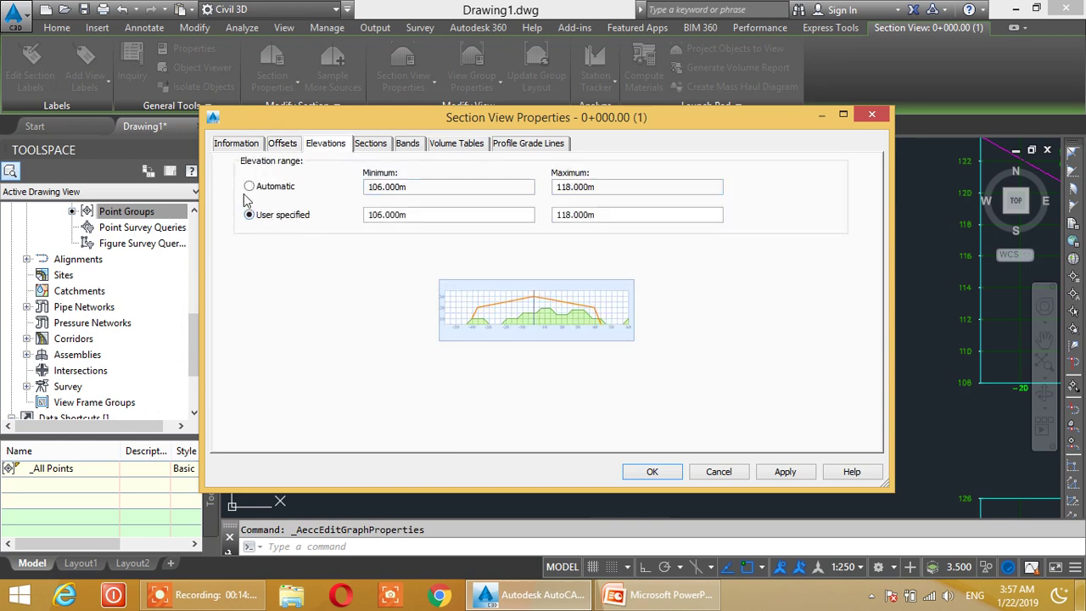
left_click(249, 186)
Check the drawn sections and the bands, choosing EG Elevations from the band style list
left_click(370, 144)
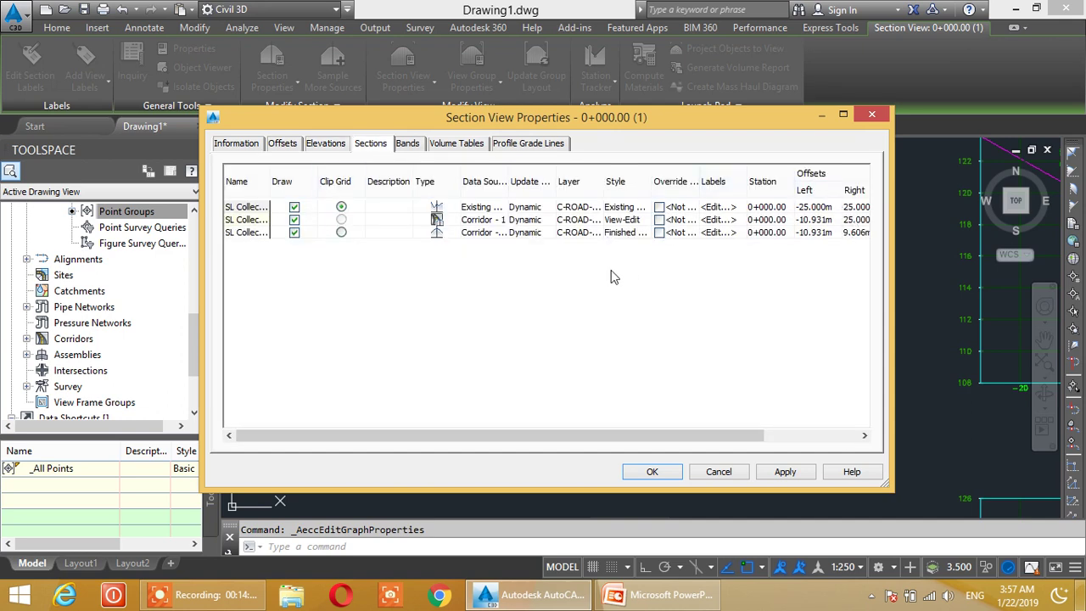
left_click(409, 143)
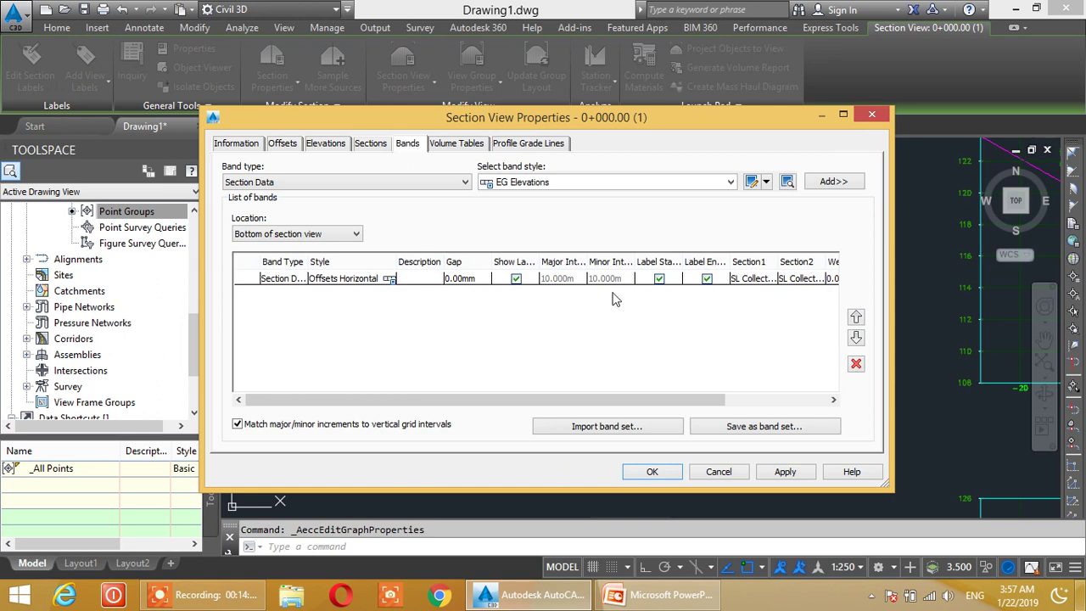
left_click(674, 181)
left_click(677, 182)
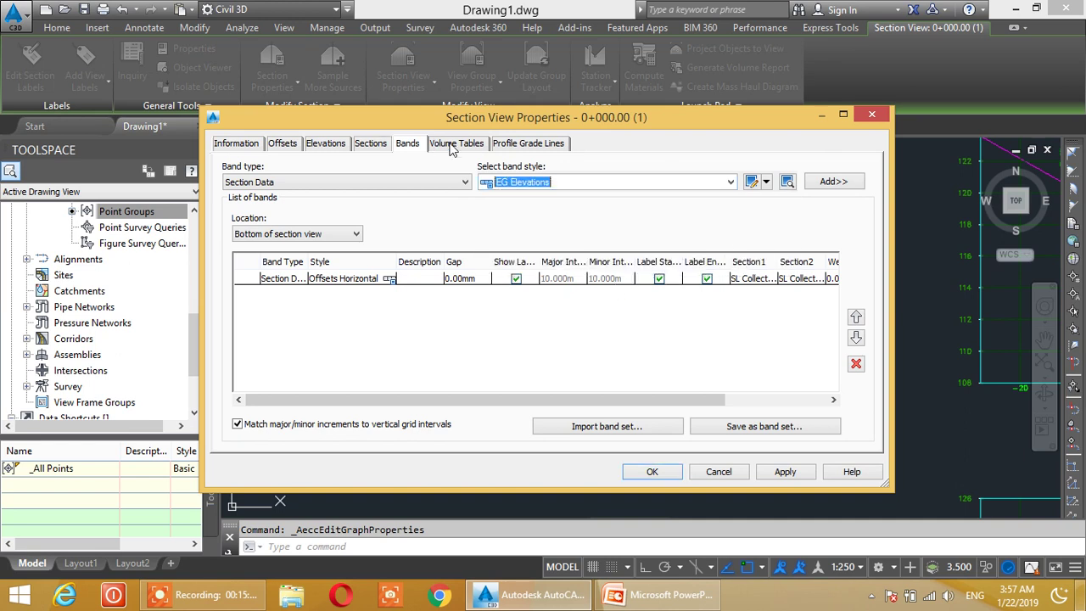
left_click(450, 145)
Try adding a material volume table, dismiss the no-material-list warning, review profile grade lines, and close
left_click_drag(491, 118, 516, 114)
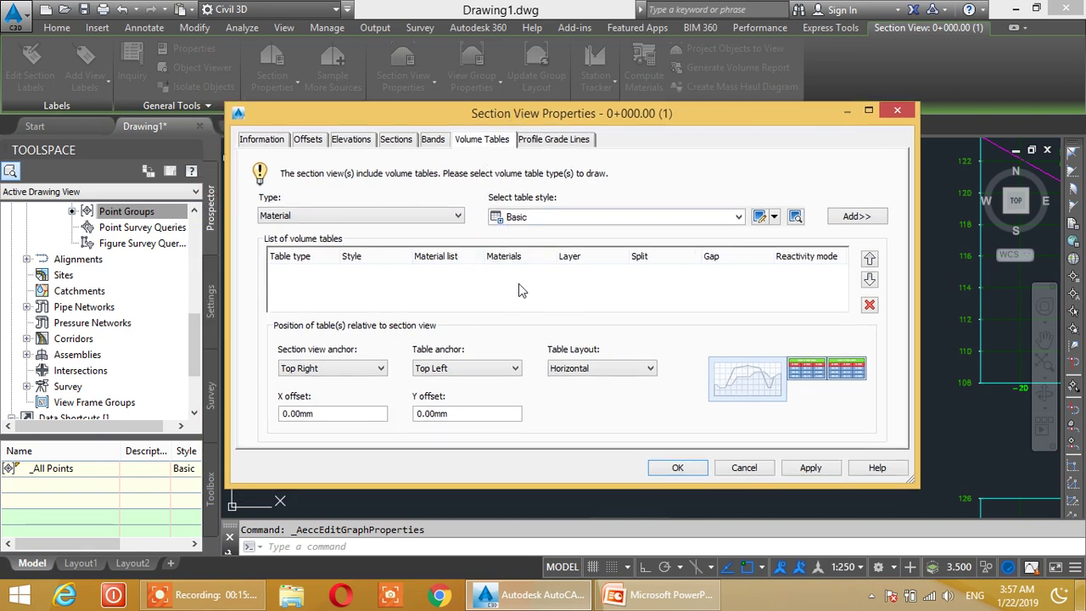
left_click_drag(641, 121, 626, 115)
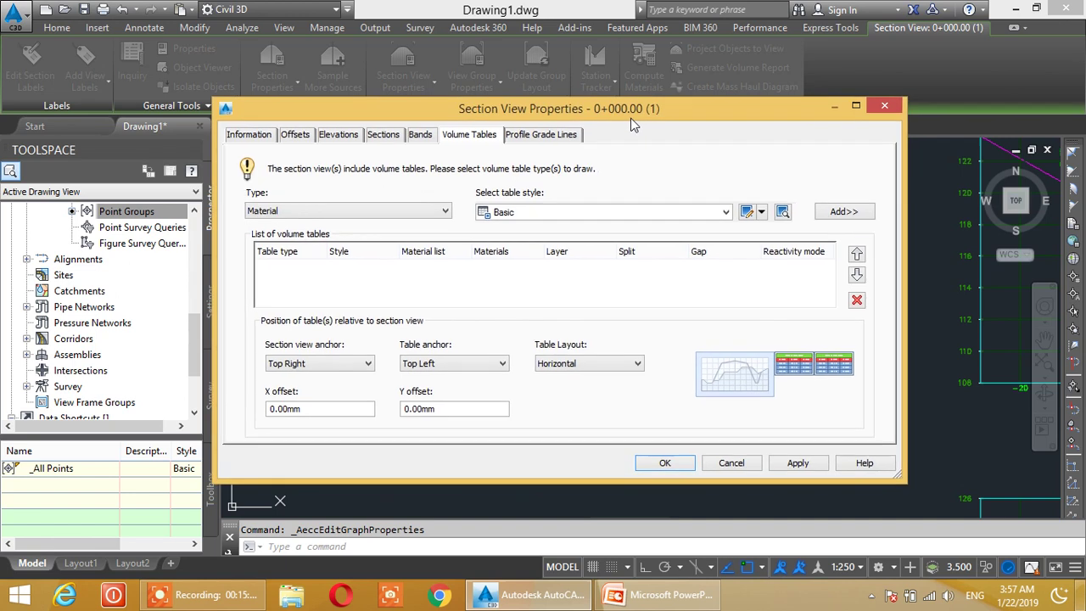
left_click(840, 212)
left_click_drag(532, 234, 503, 215)
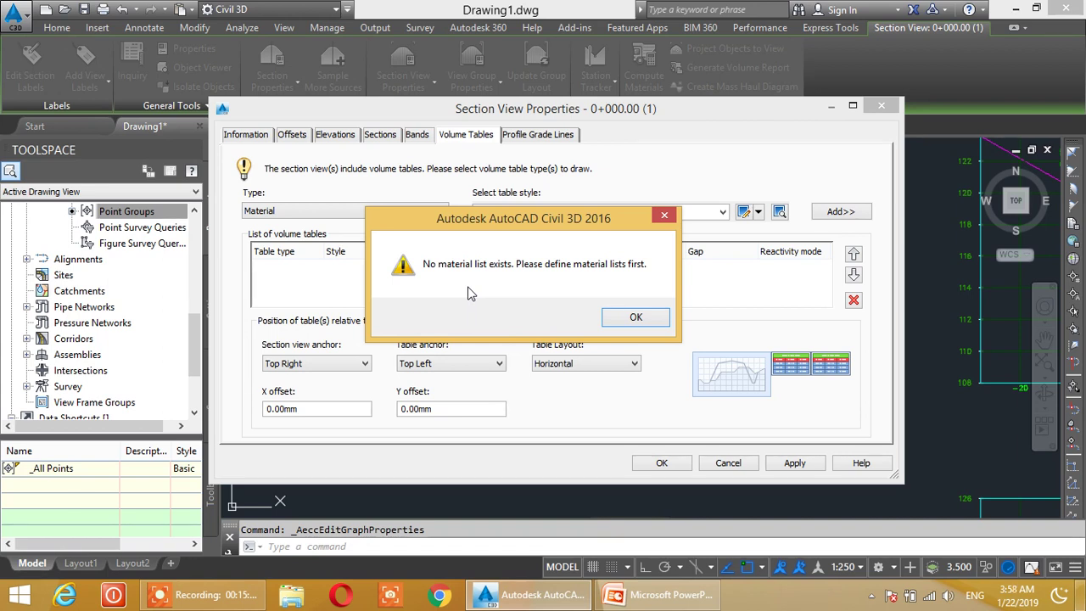
left_click_drag(592, 222, 621, 223)
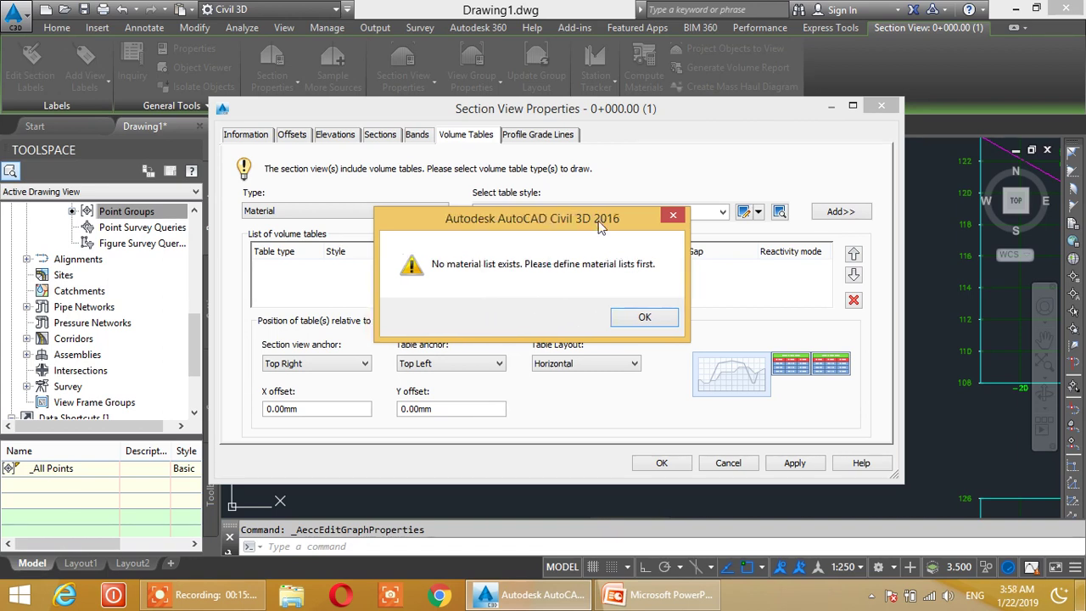
left_click(664, 319)
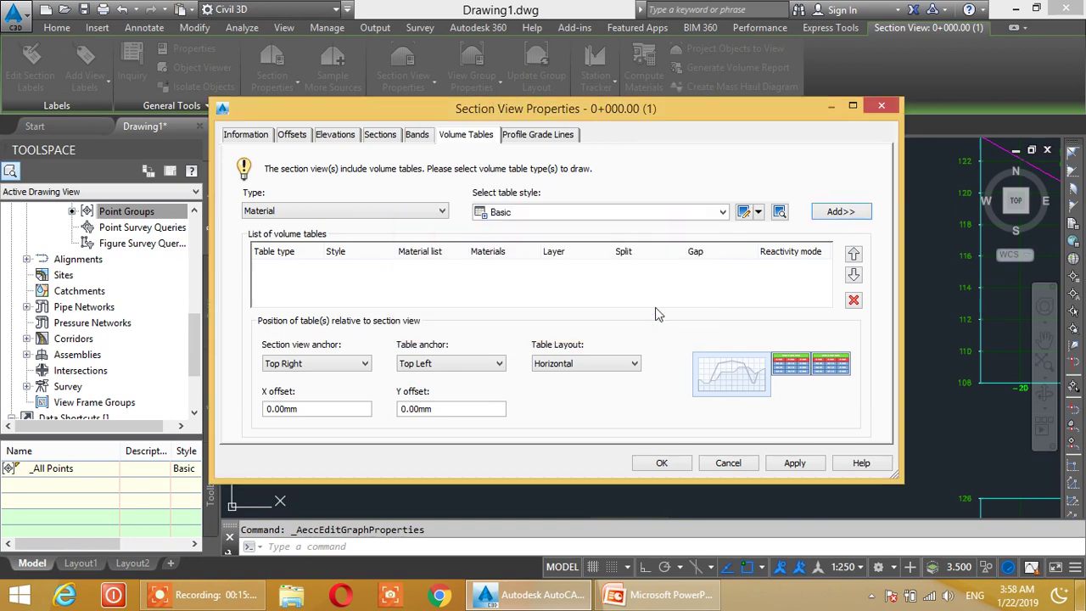
left_click(528, 136)
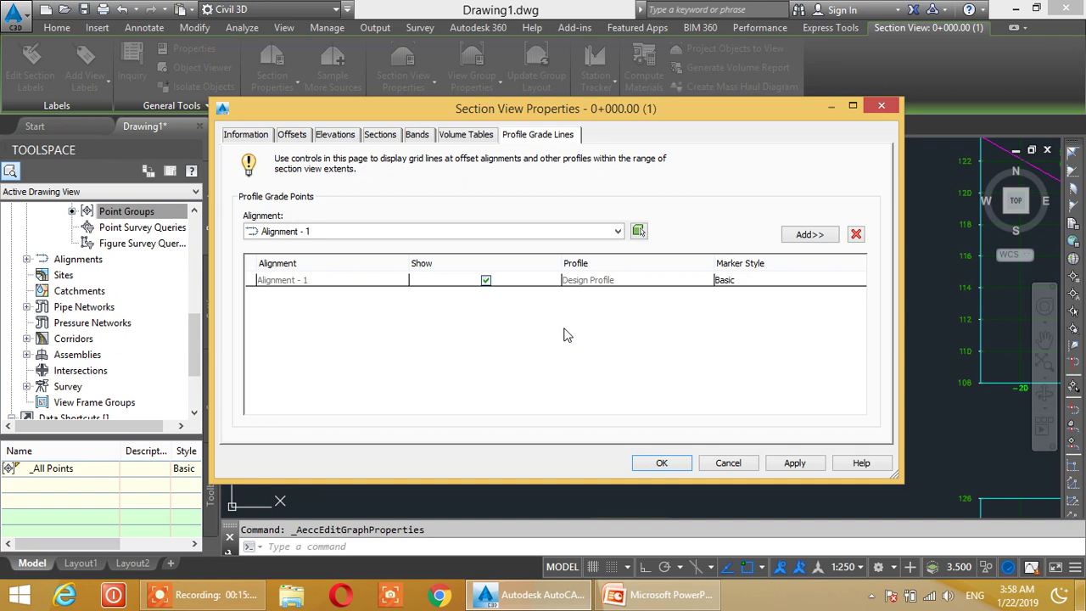
left_click(662, 463)
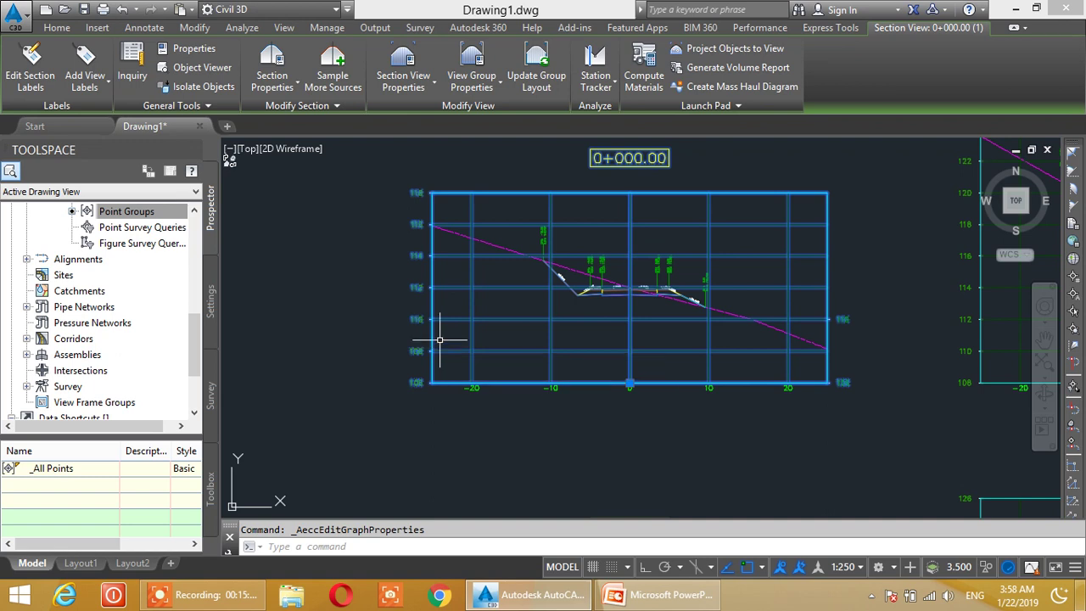
scroll(426, 357, "up", 2)
scroll(443, 360, "down", 2)
scroll(443, 363, "up", 2)
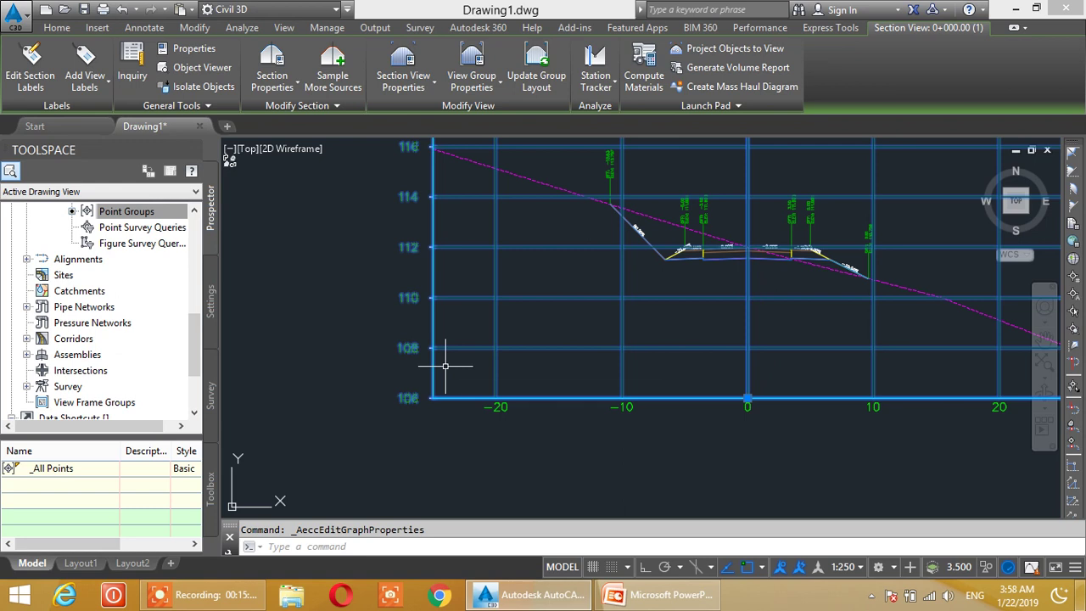
key("Escape")
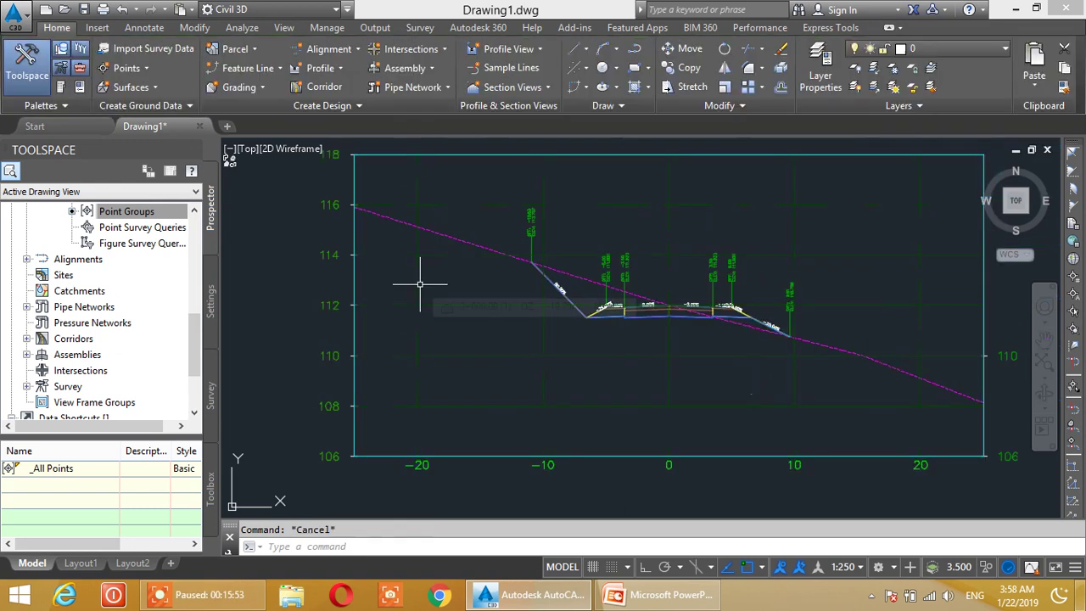
scroll(562, 260, "down", 2)
mouse_move(534, 311)
middle_mouse_down()
mouse_move(492, 272)
mouse_move(538, 390)
mouse_move(526, 296)
mouse_move(594, 296)
middle_mouse_up()
scroll(492, 271, "up", 2)
scroll(526, 296, "down", 2)
scroll(582, 271, "up", 2)
scroll(565, 272, "down", 1)
scroll(587, 296, "down", 1)
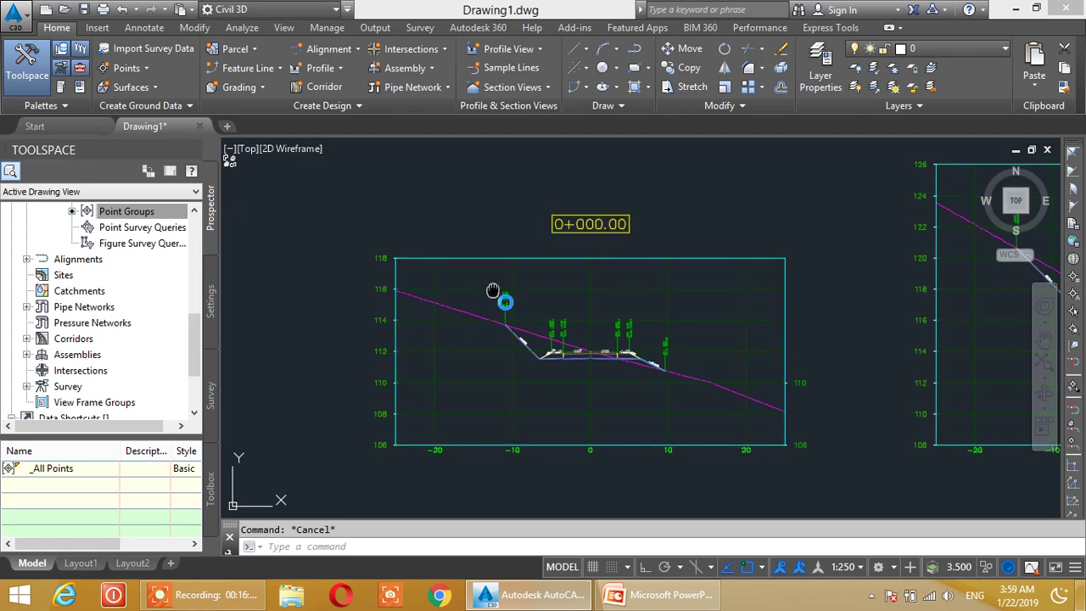
scroll(507, 284, "up", 2)
scroll(506, 280, "up", 1)
scroll(543, 322, "down", 1)
scroll(679, 352, "up", 1)
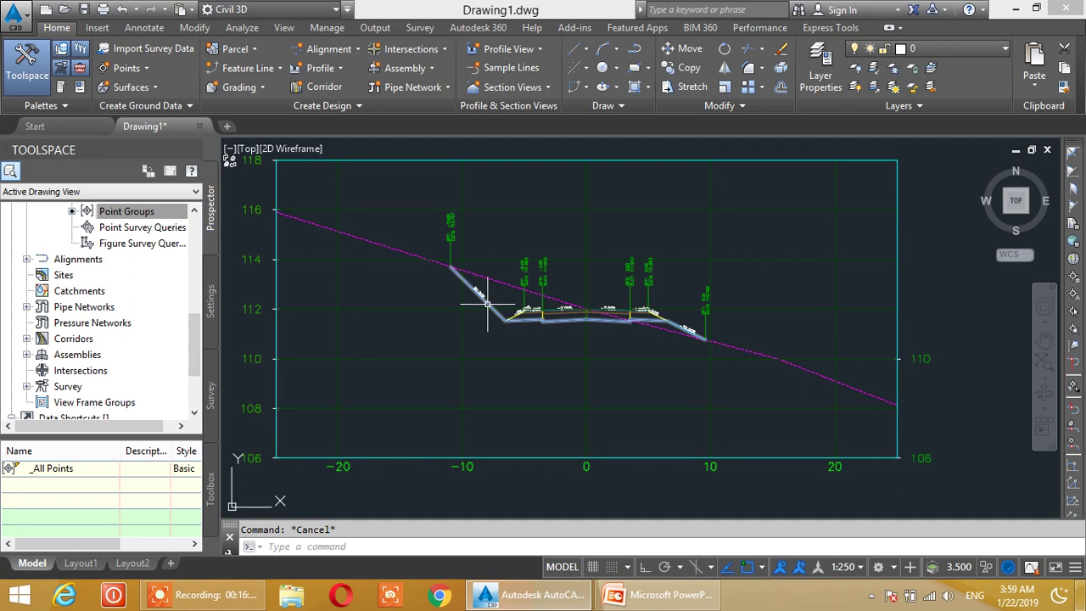
scroll(487, 306, "up", 2)
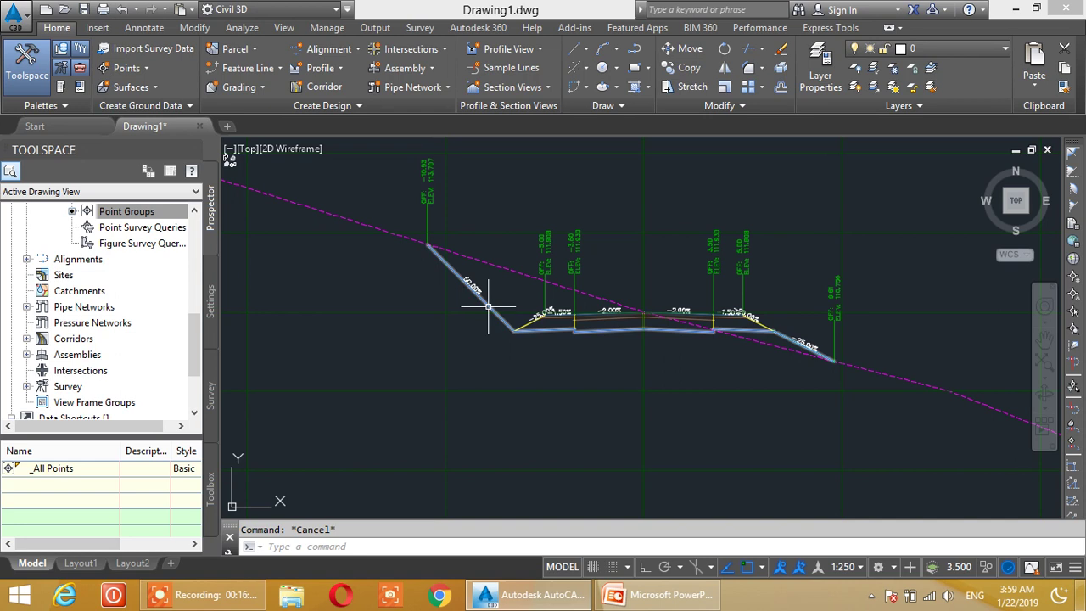
scroll(612, 319, "up", 2)
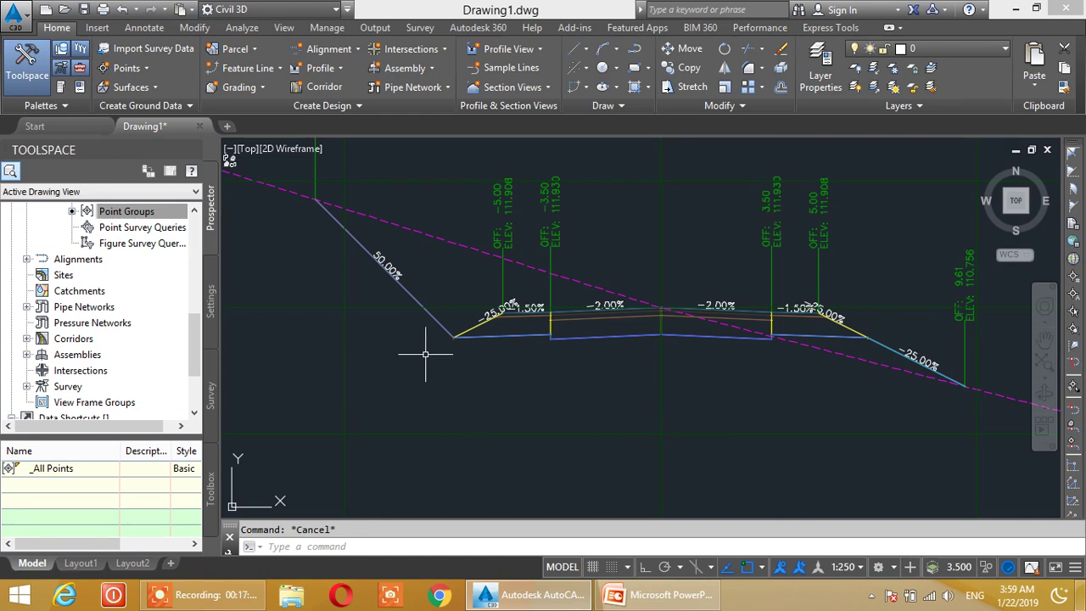
scroll(425, 354, "down", 5)
scroll(431, 360, "down", 2)
scroll(487, 301, "up", 3)
scroll(472, 255, "up", 3)
middle_click_drag(471, 255, 443, 346)
scroll(413, 286, "up", 2)
scroll(416, 272, "down", 2)
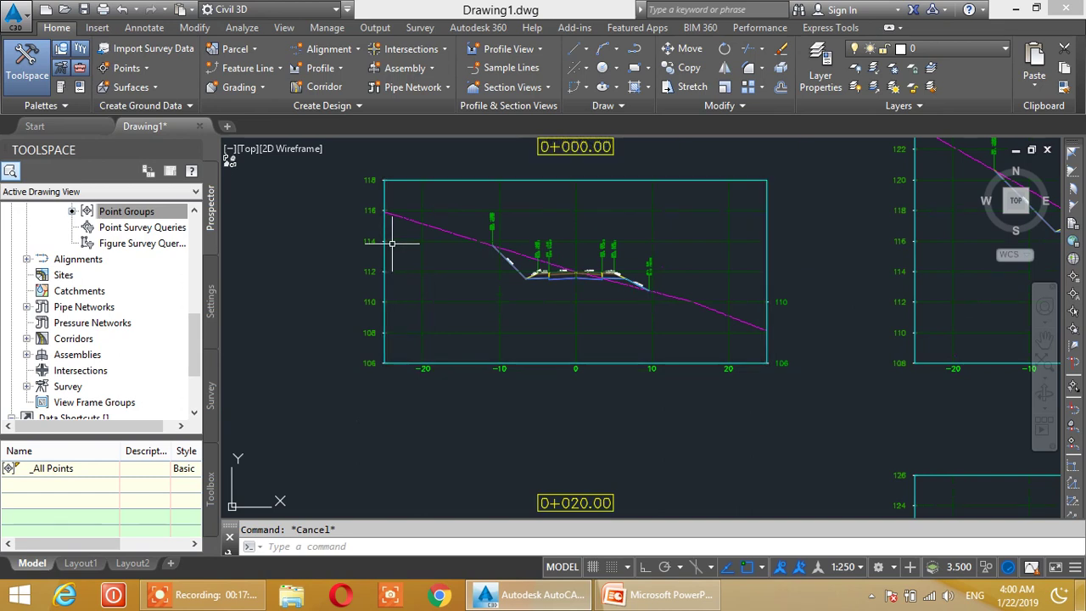
left_click(387, 241)
Open the section view group properties from the right-click menu, then close them
right_click(388, 243)
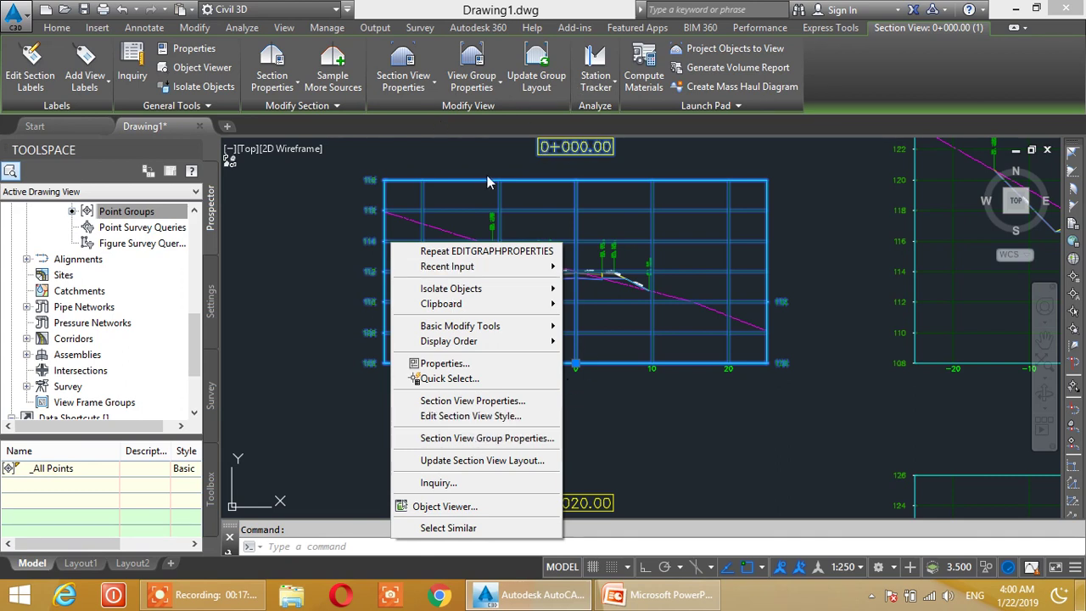
left_click(461, 439)
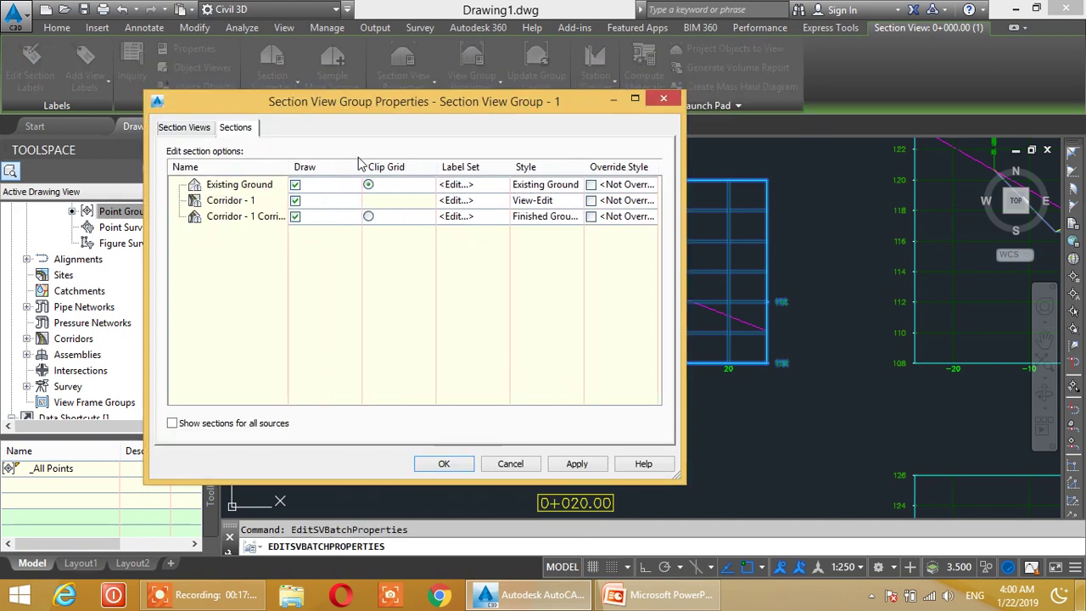
left_click_drag(395, 96, 250, 97)
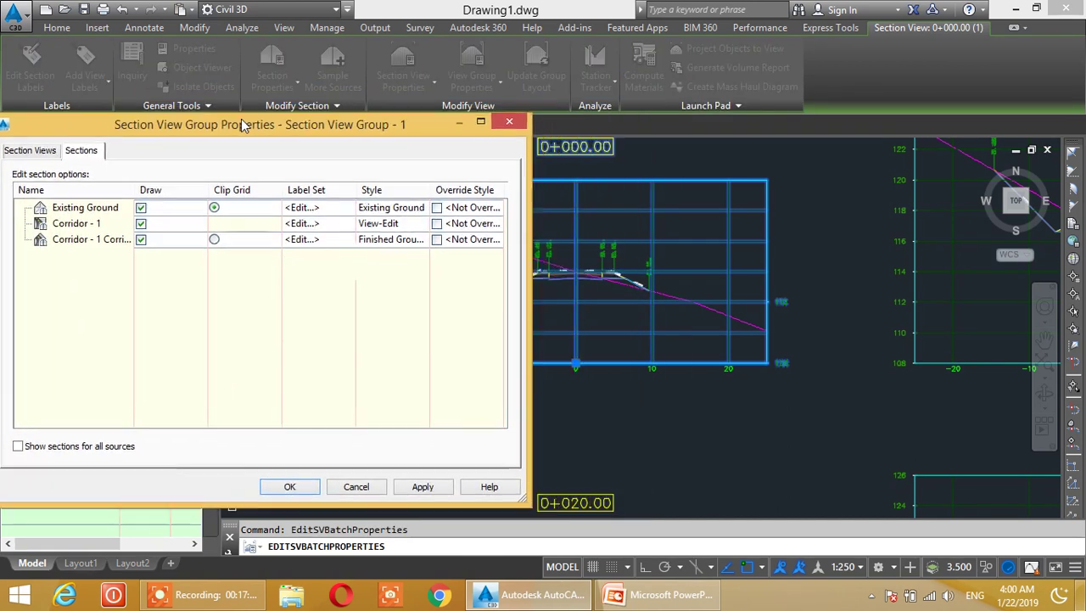
left_click(362, 467)
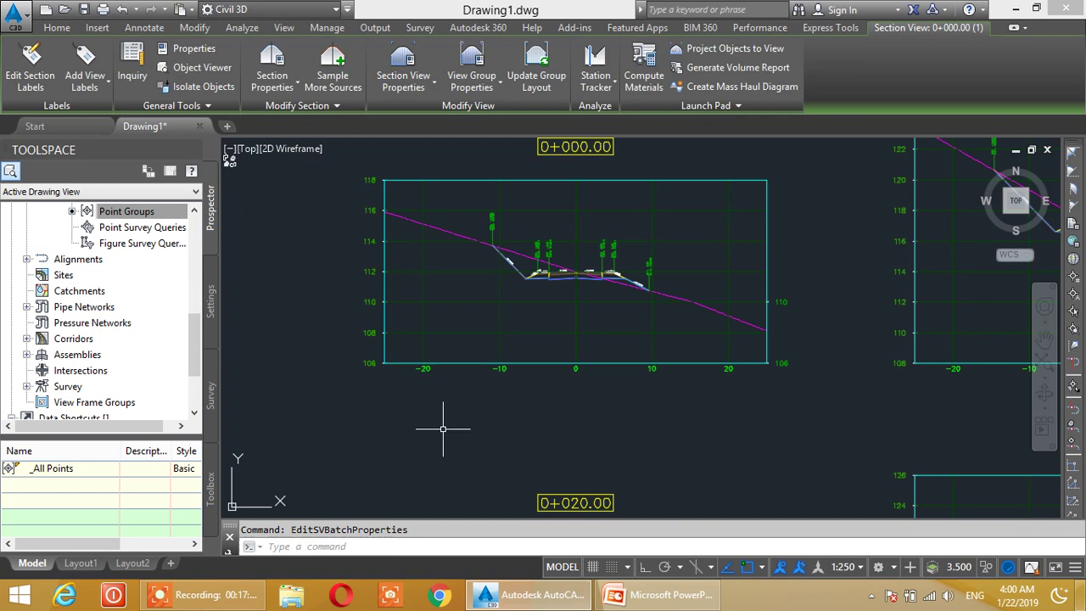
Zoom in close on the road cross-section, cancel the stray selection, and window-select the section view grid
middle_click_drag(604, 323, 841, 364)
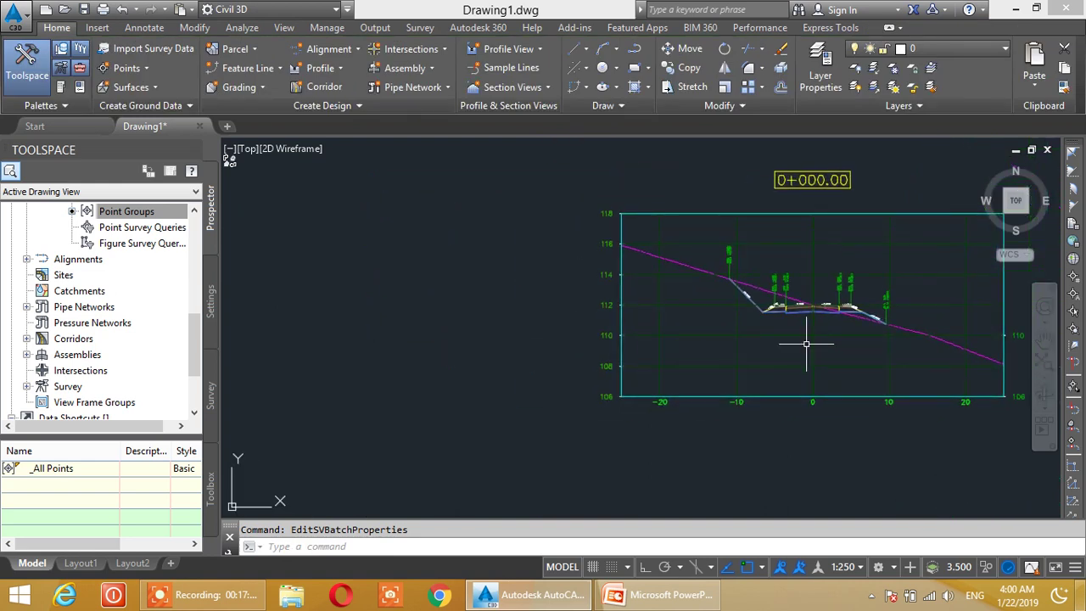
scroll(805, 343, "up", 2)
scroll(805, 344, "up", 1)
scroll(807, 339, "up", 1)
mouse_move(818, 368)
middle_mouse_down()
mouse_move(819, 387)
mouse_move(801, 377)
middle_mouse_up()
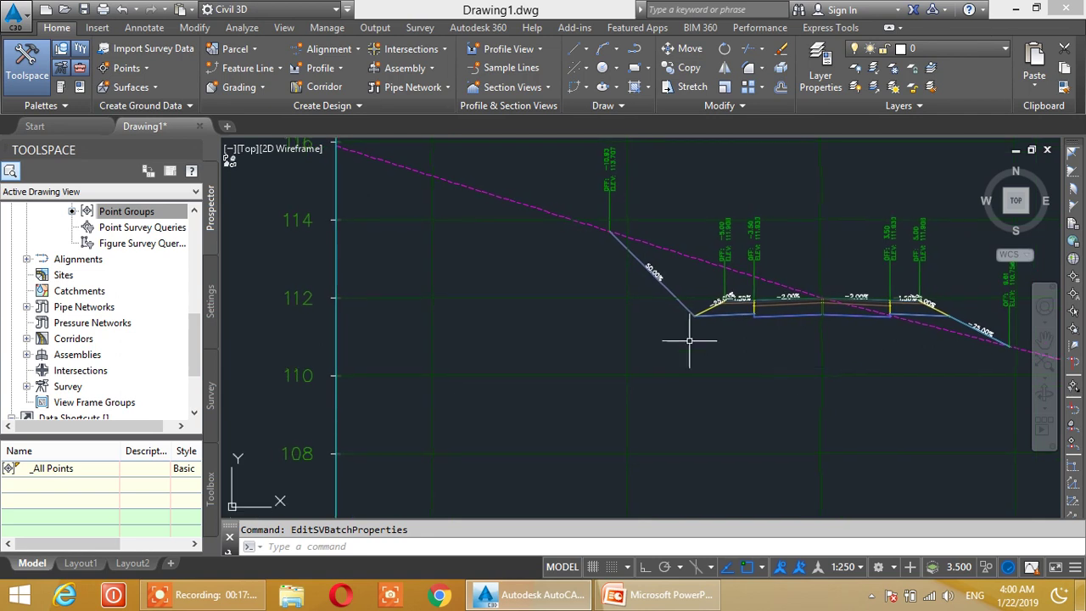
left_click(675, 292)
key("Escape")
left_click(339, 271)
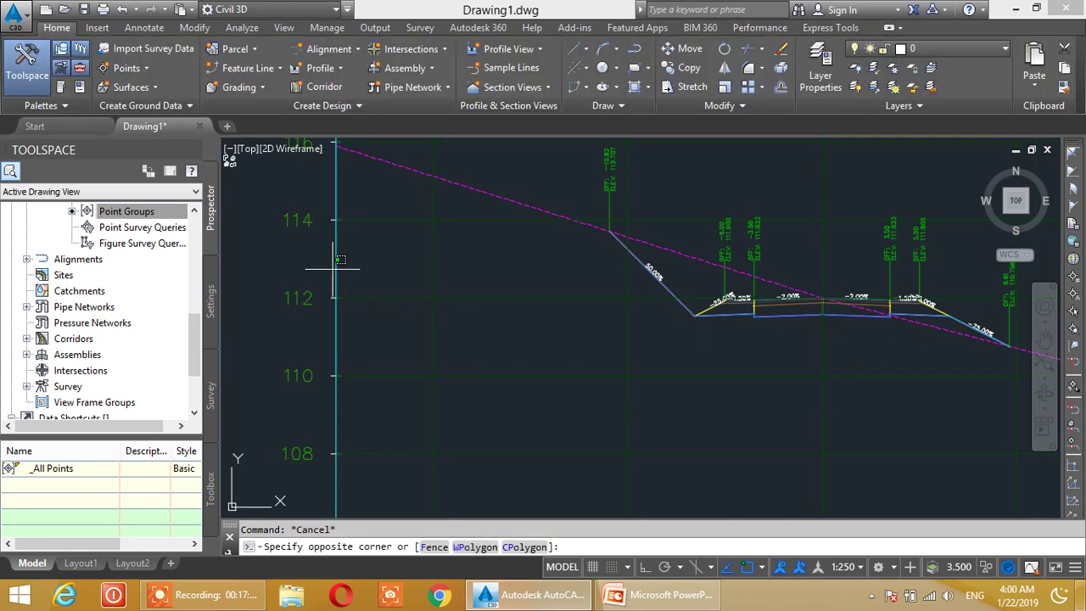
left_click(337, 273)
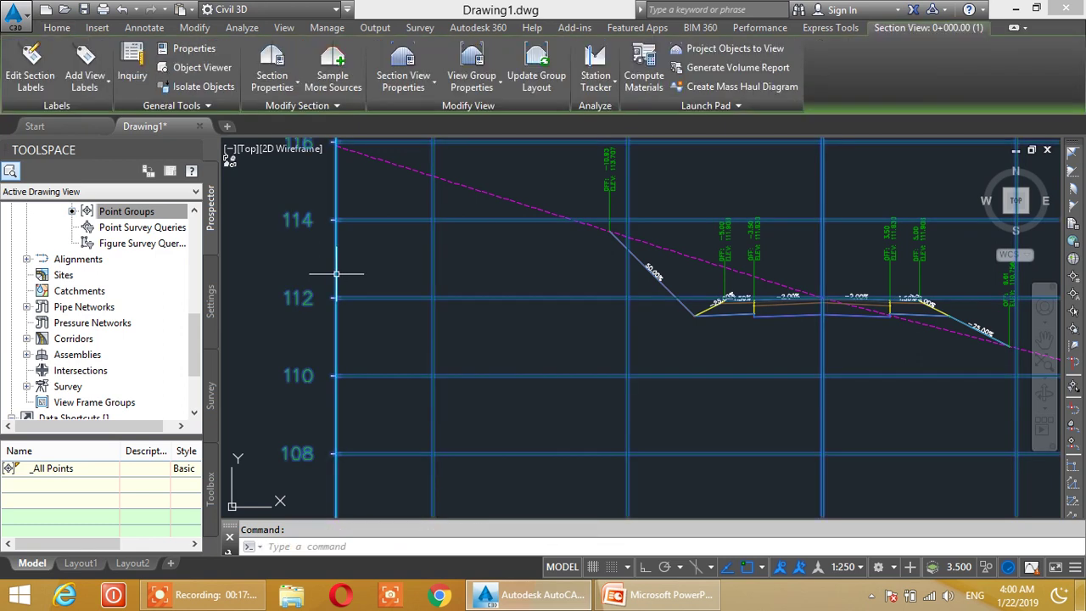
Open Section View Group Properties and look over the Corridor - 1 and corridor surface section entries
right_click(336, 274)
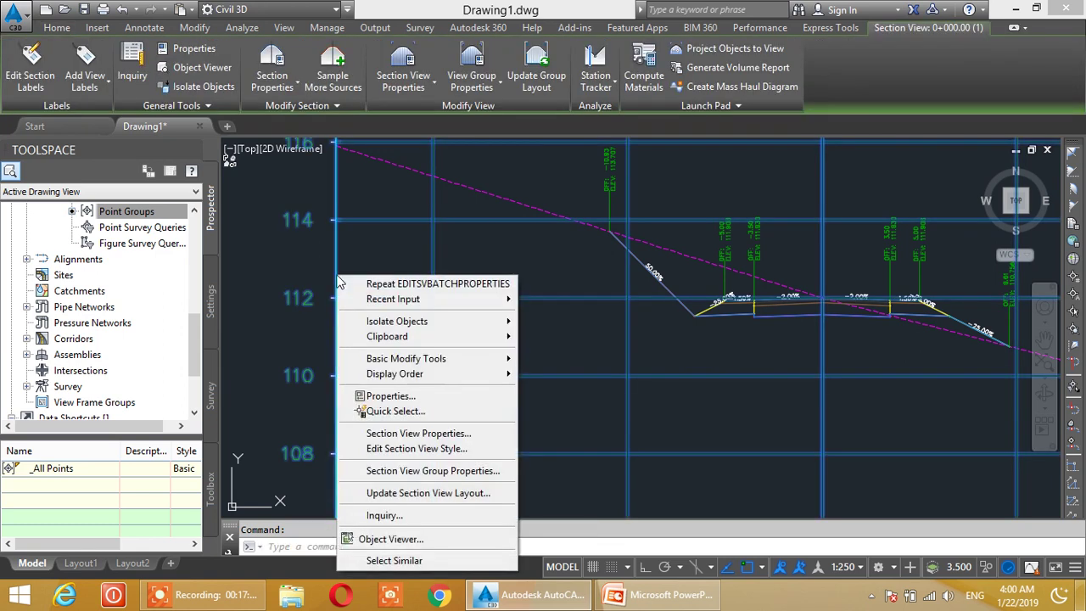
left_click(420, 471)
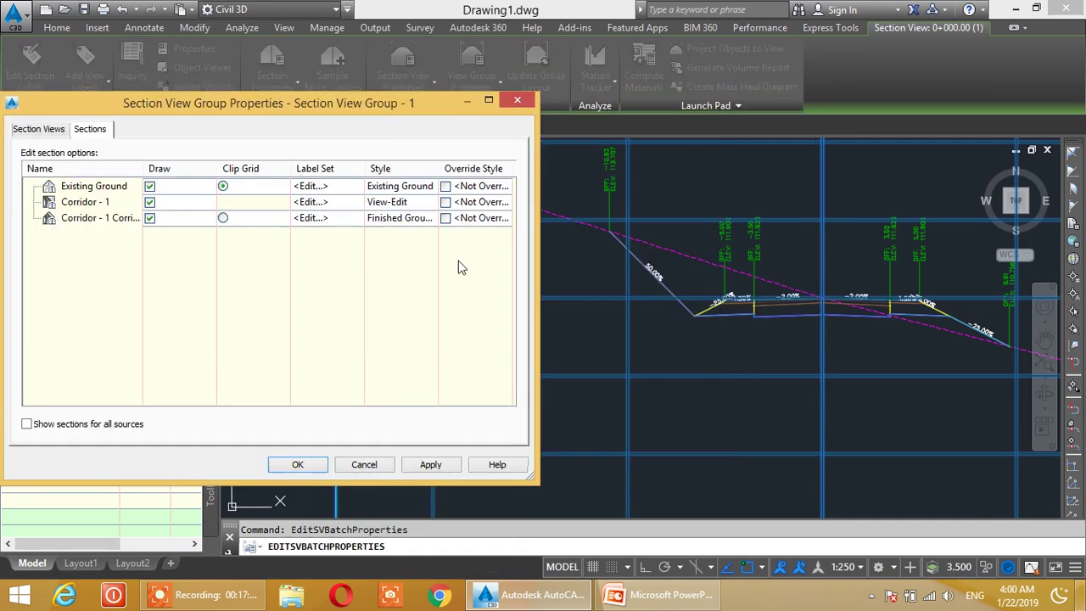
left_click_drag(428, 109, 453, 138)
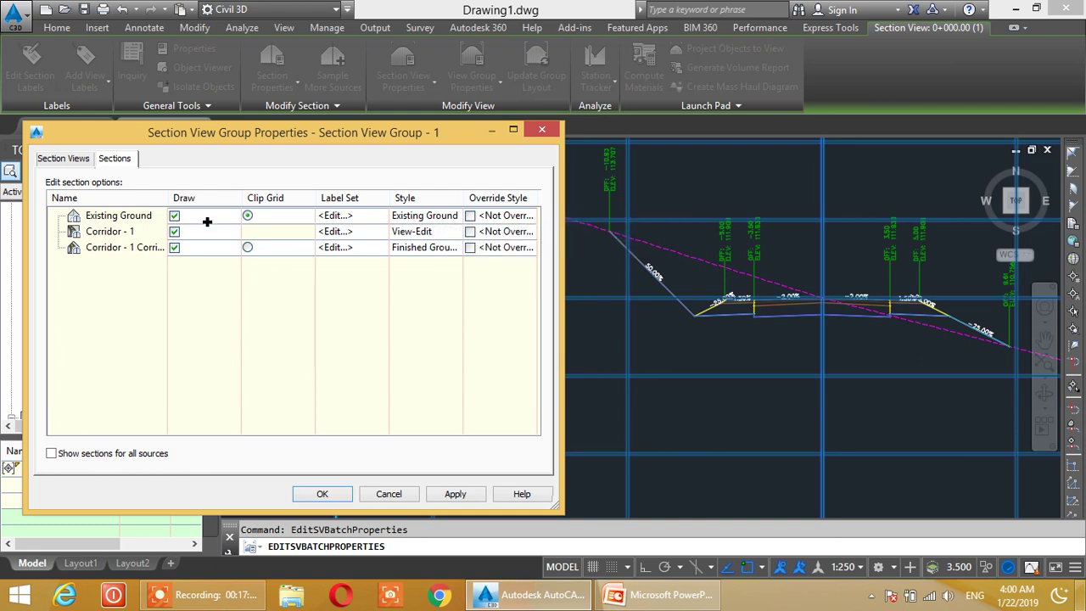
left_click(127, 233)
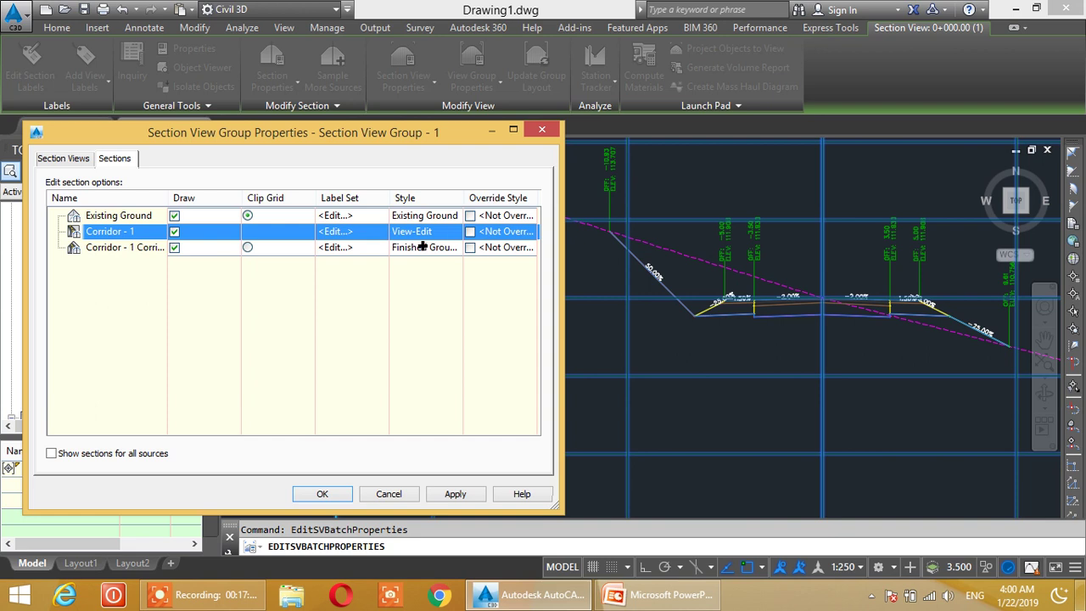
left_click(116, 252)
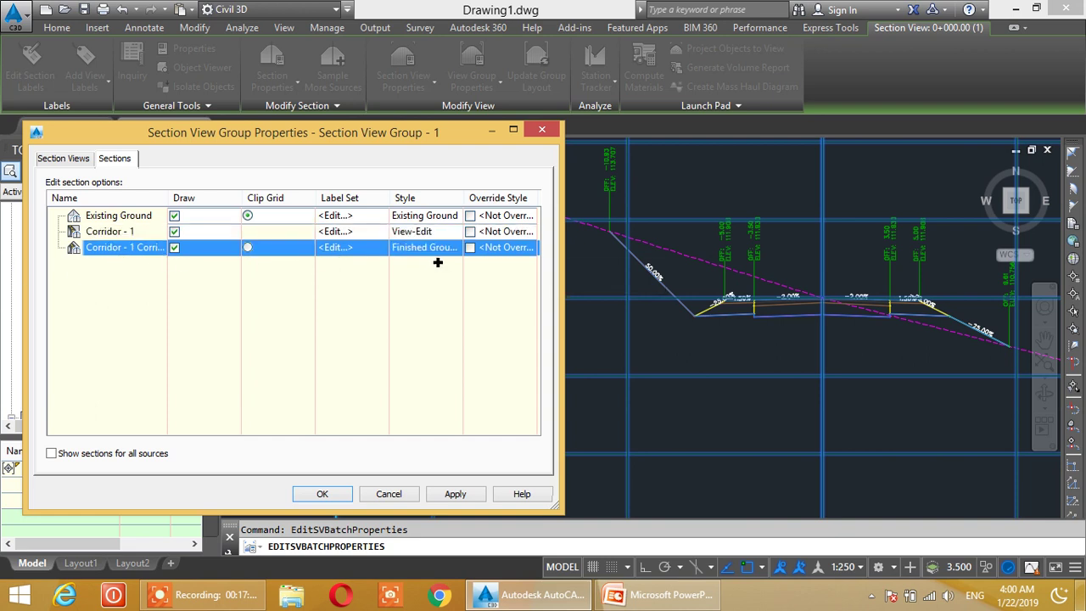
Preview the view without Existing Ground, Corridor - 1 and the corridor surface, applying each change
left_click(174, 216)
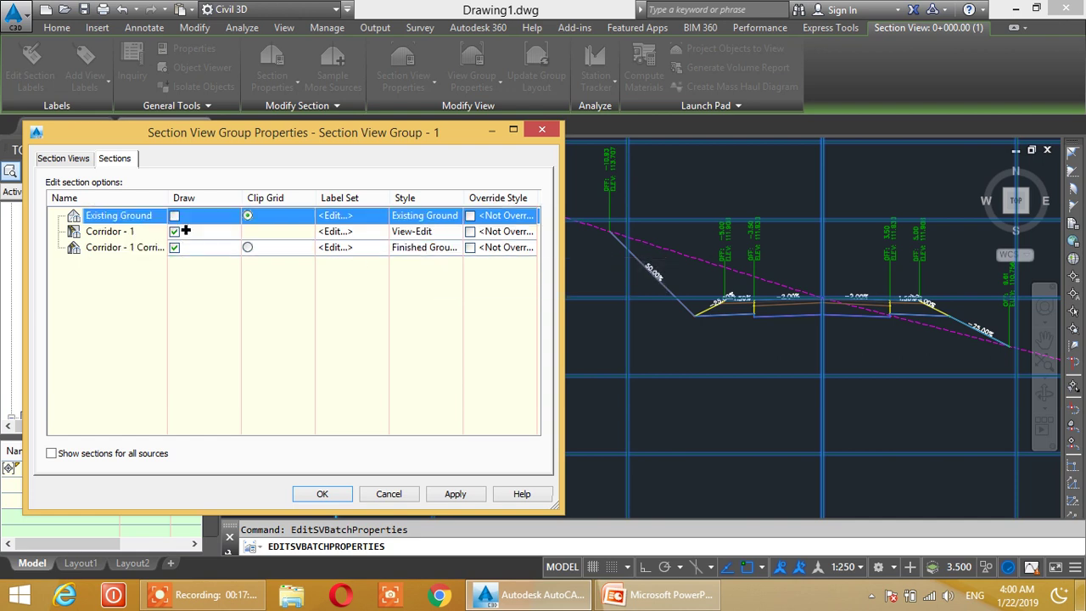
left_click(456, 496)
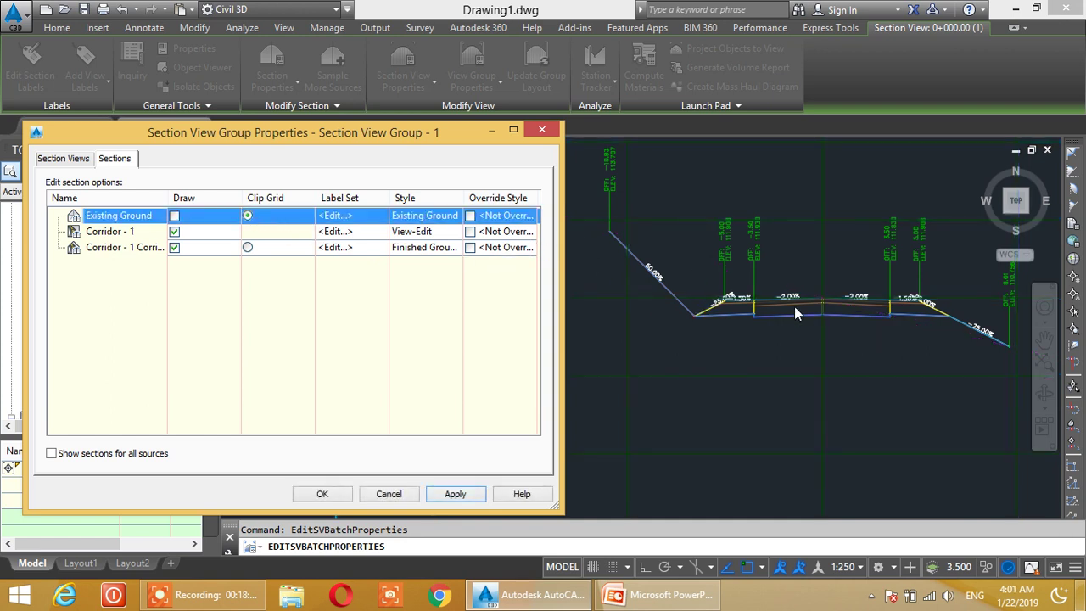
left_click(173, 231)
left_click(454, 494)
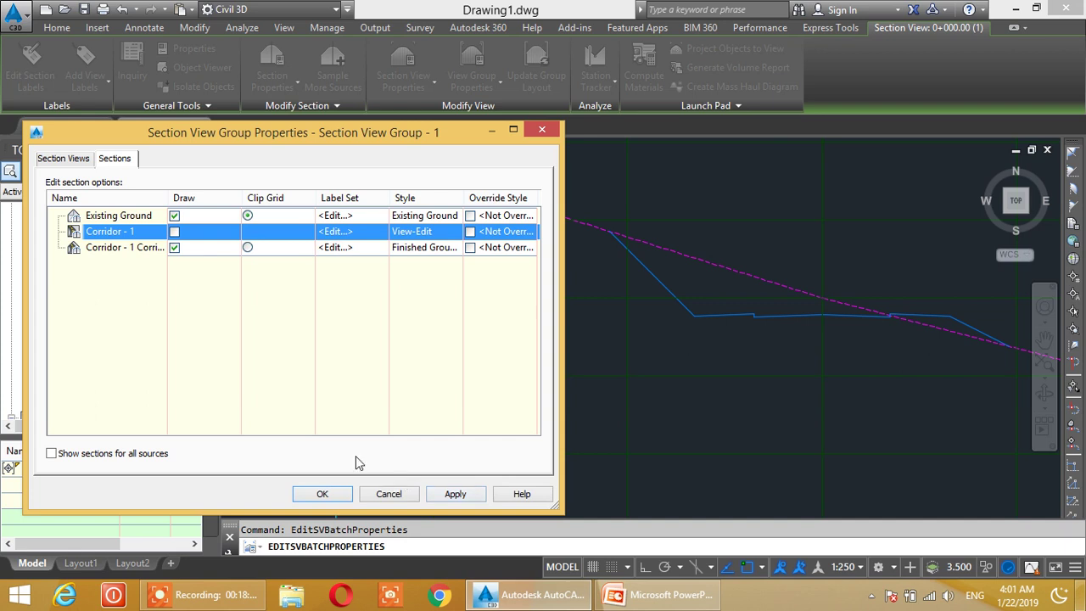
left_click(173, 247)
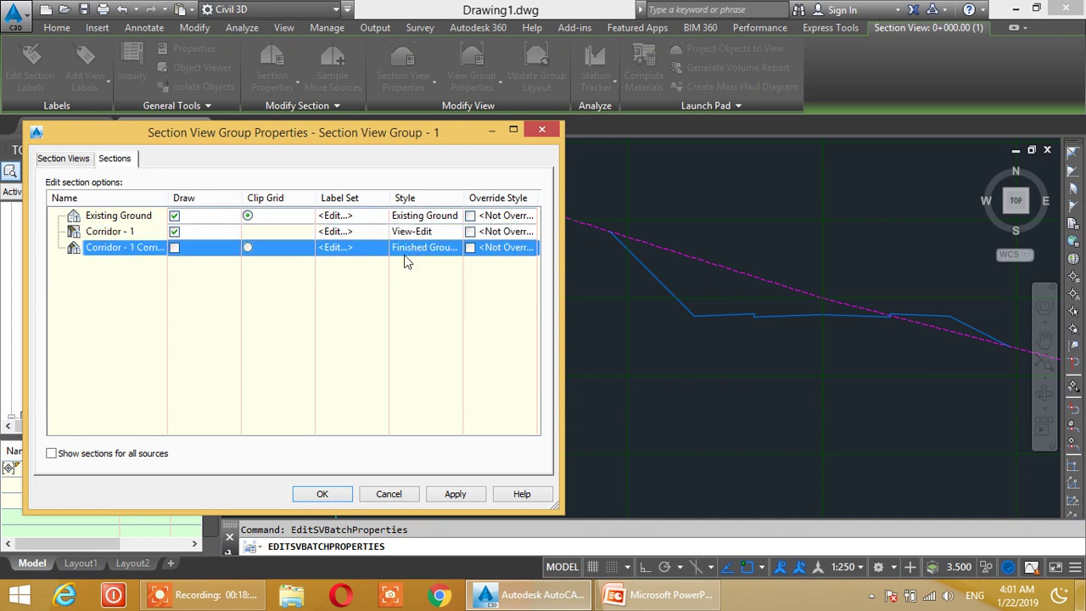
left_click(452, 496)
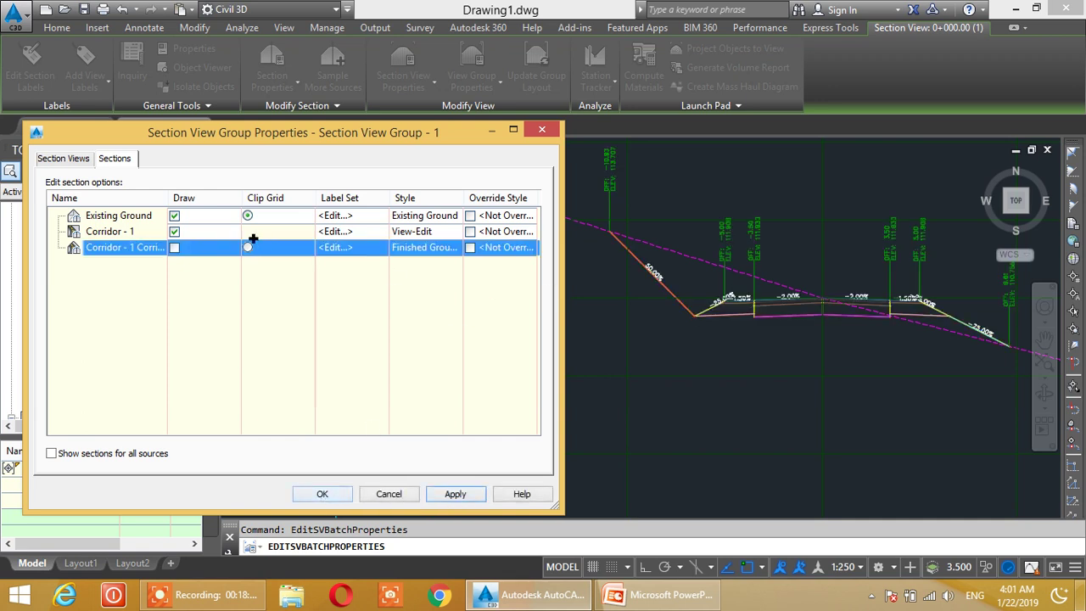
Toggle the three Draw boxes again and apply, ending with all sections drawn
left_click(173, 216)
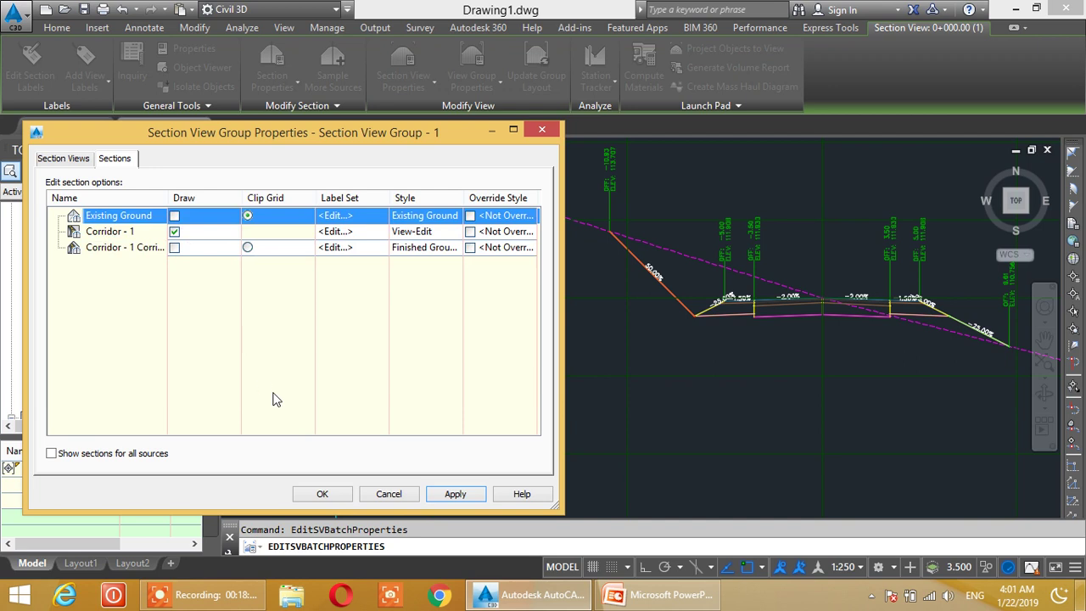
left_click(454, 493)
left_click(174, 231)
left_click(458, 494)
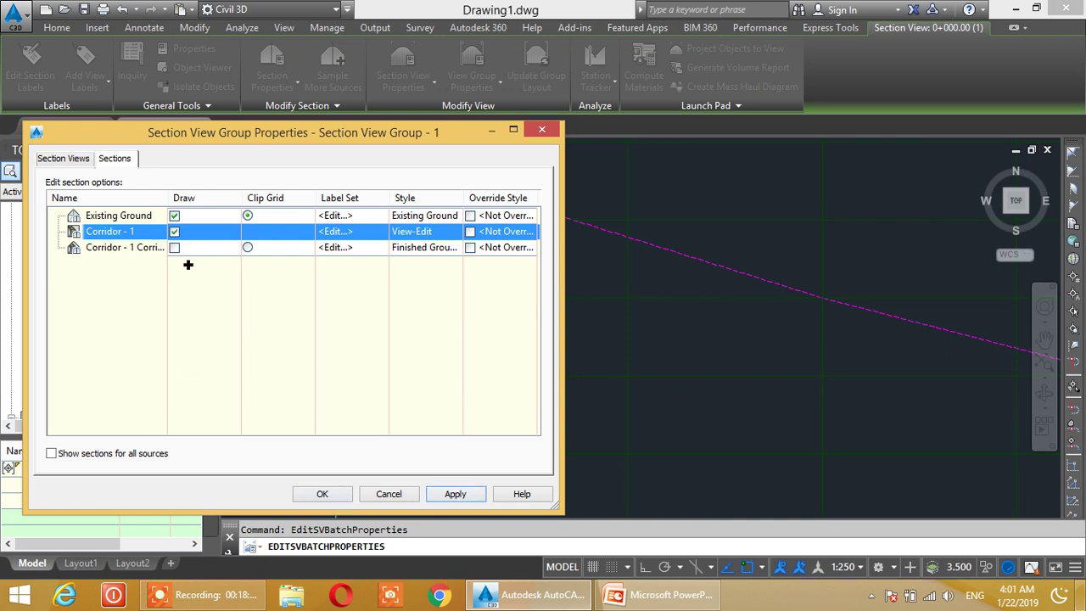
left_click(174, 247)
left_click(455, 494)
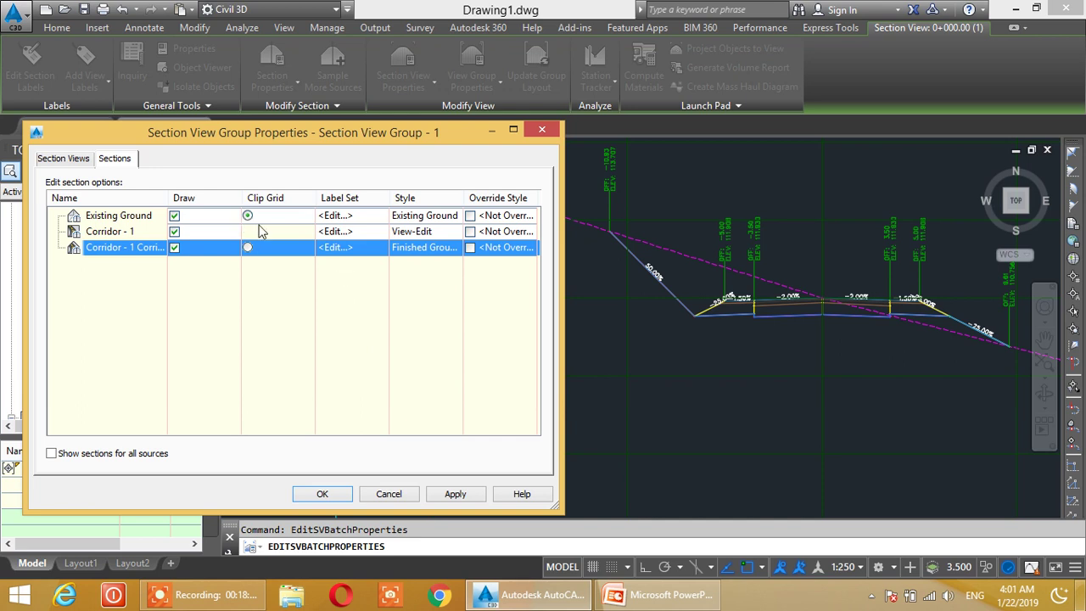
Try the Basic code set style on Corridor - 1 and apply it
left_click(436, 231)
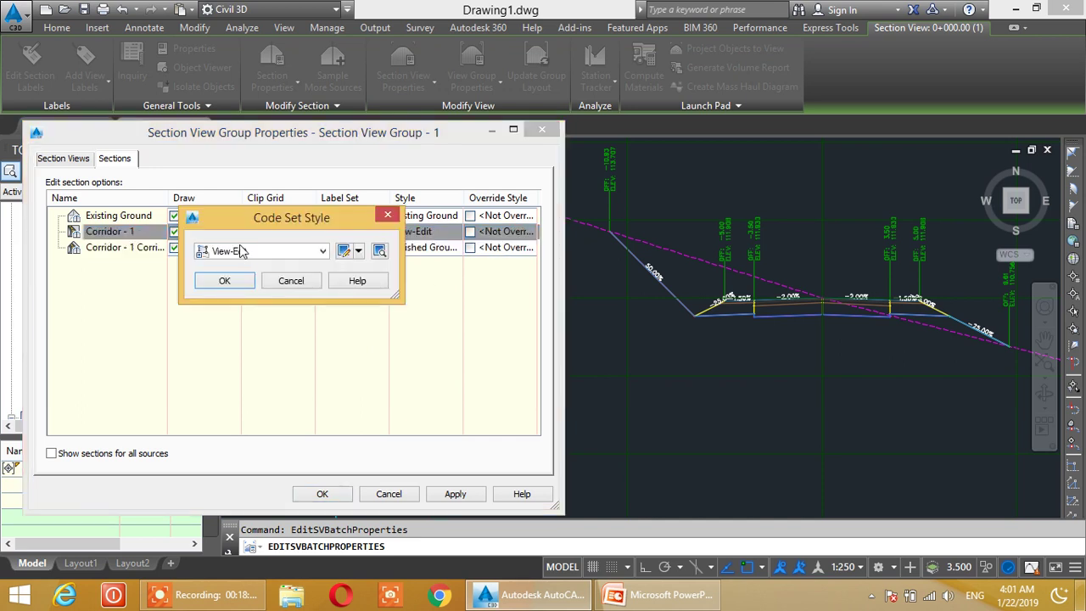
left_click_drag(284, 222, 286, 187)
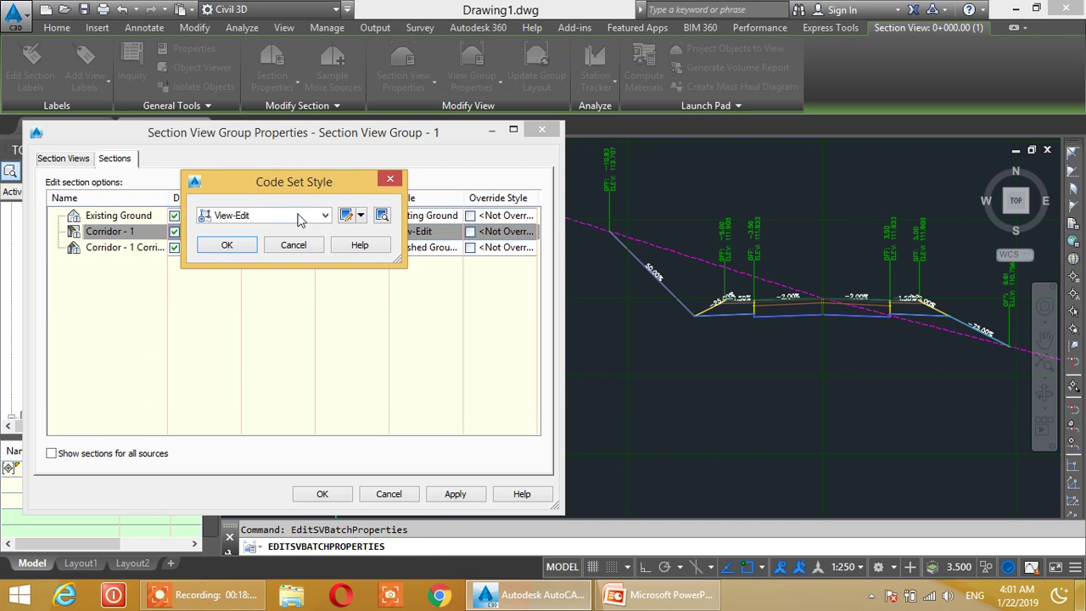
left_click(298, 220)
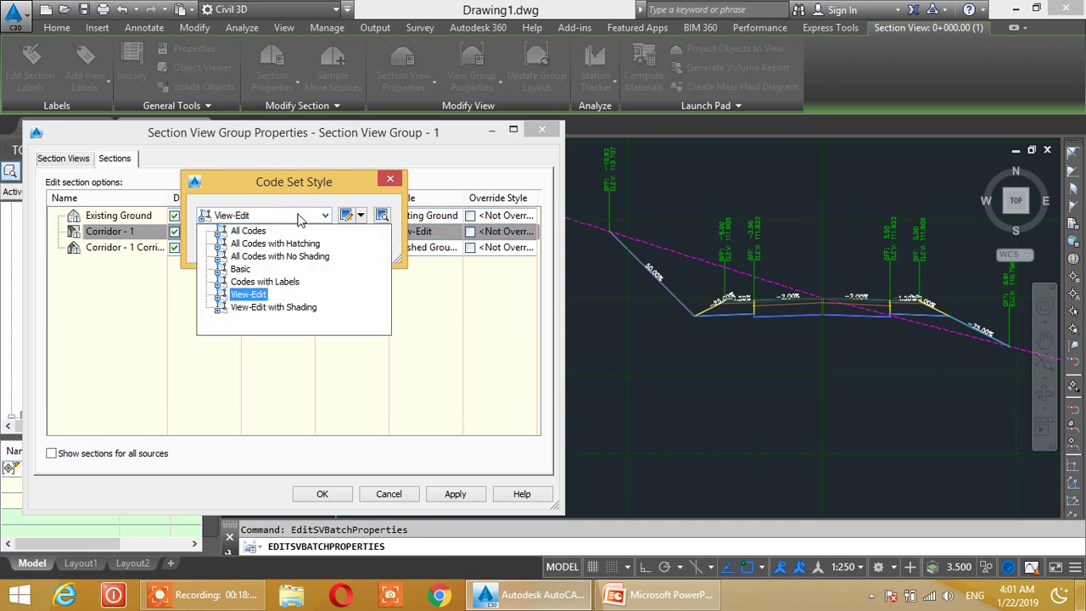
left_click(240, 269)
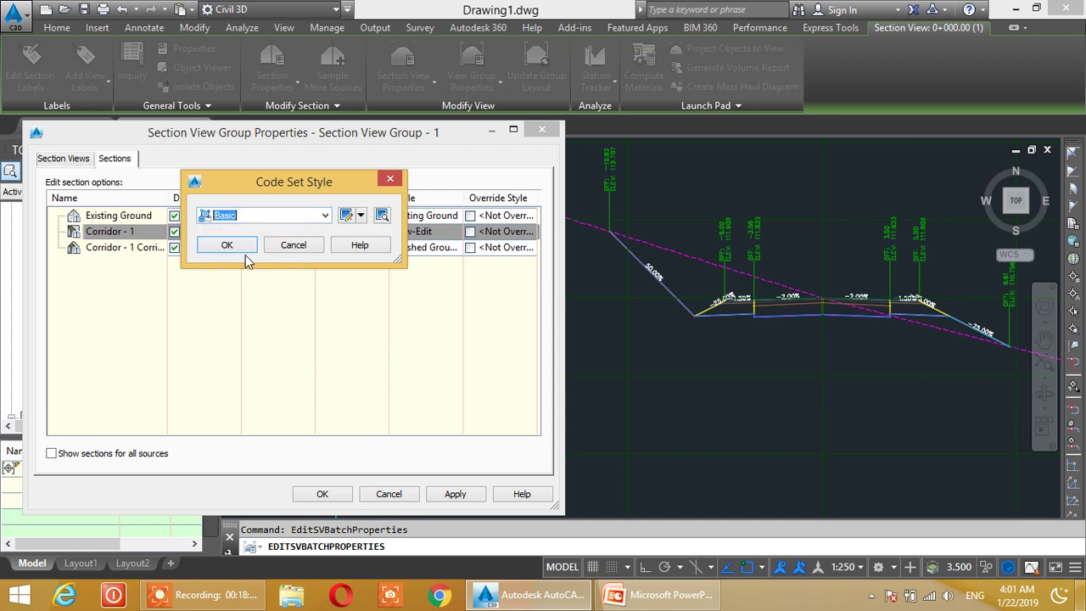
left_click(242, 250)
left_click(470, 501)
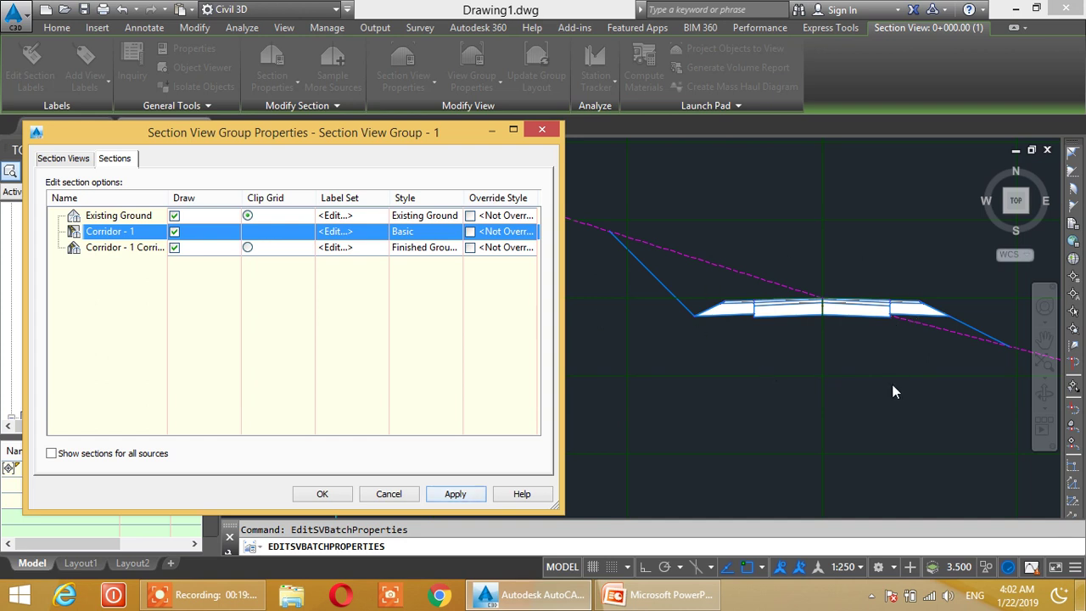
Switch Corridor - 1 to the All Codes code set style and apply
left_click(416, 233)
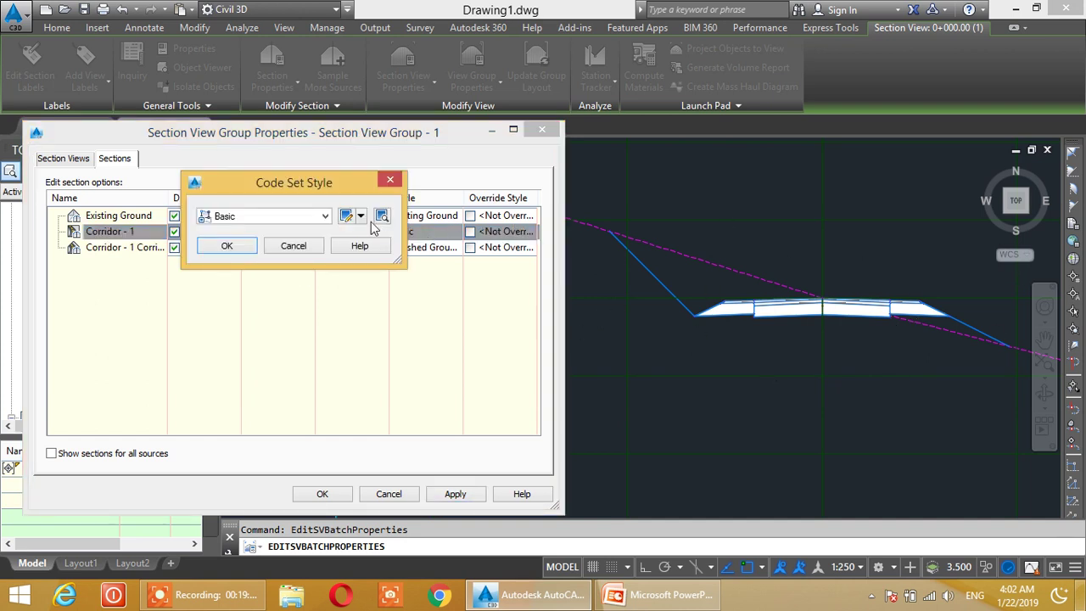
left_click(309, 217)
left_click(249, 232)
left_click(242, 247)
left_click(455, 494)
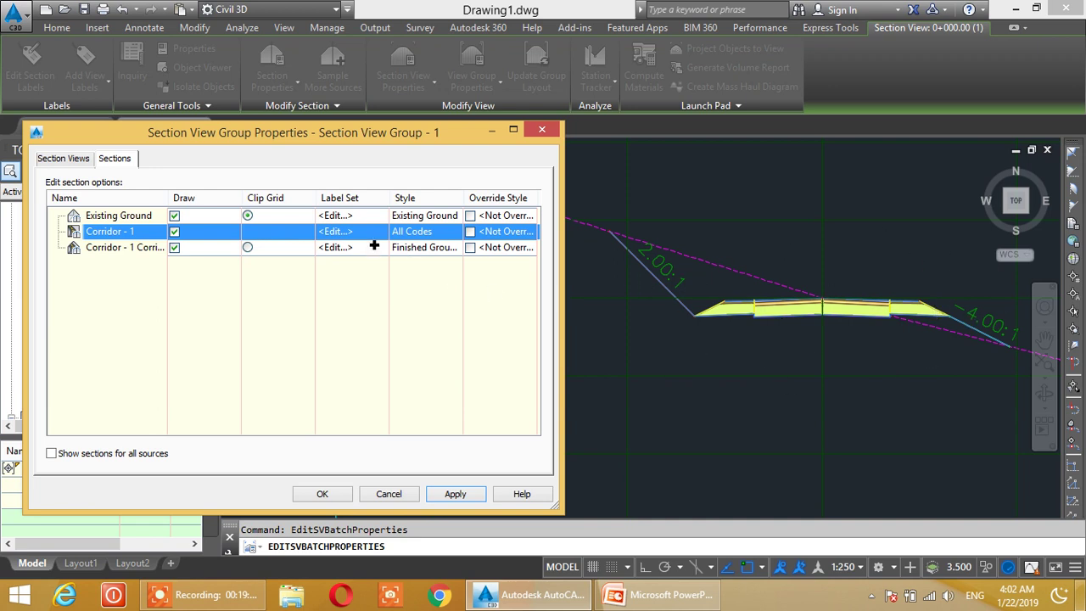
Choose All Codes with Hatching for Corridor - 1 and apply, reconfirming it once more
left_click(416, 234)
left_click(322, 216)
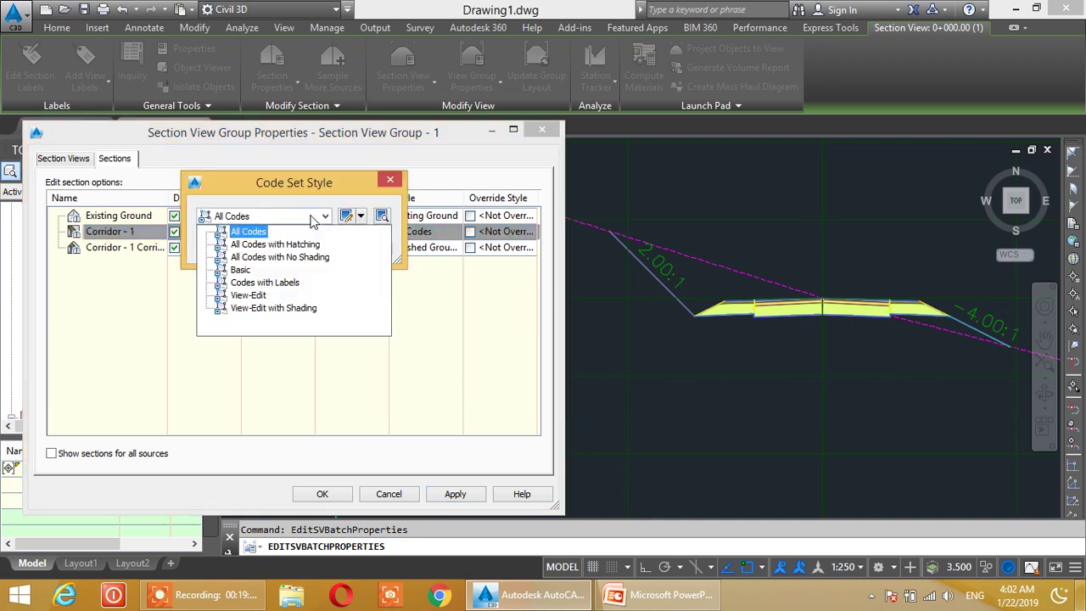
left_click(276, 244)
left_click(240, 245)
left_click(472, 496)
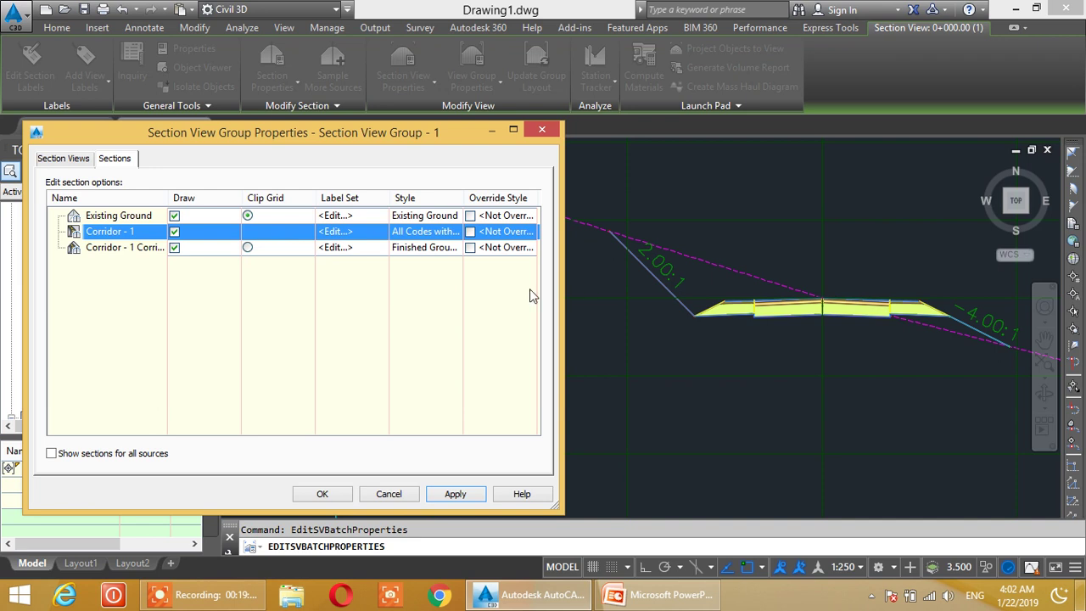
left_click(449, 234)
left_click(325, 216)
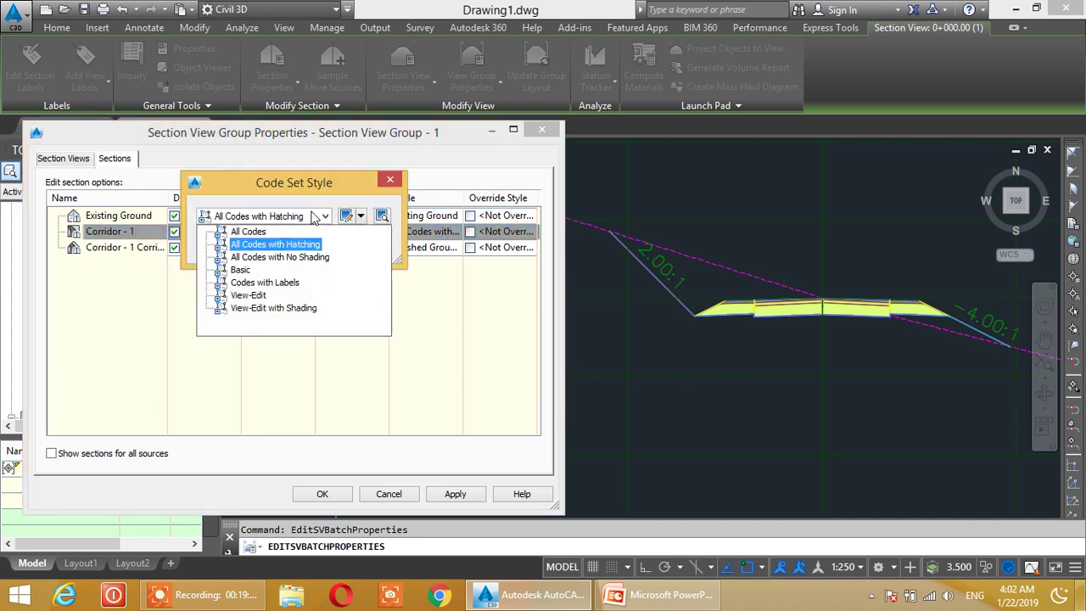
left_click(267, 245)
left_click(241, 249)
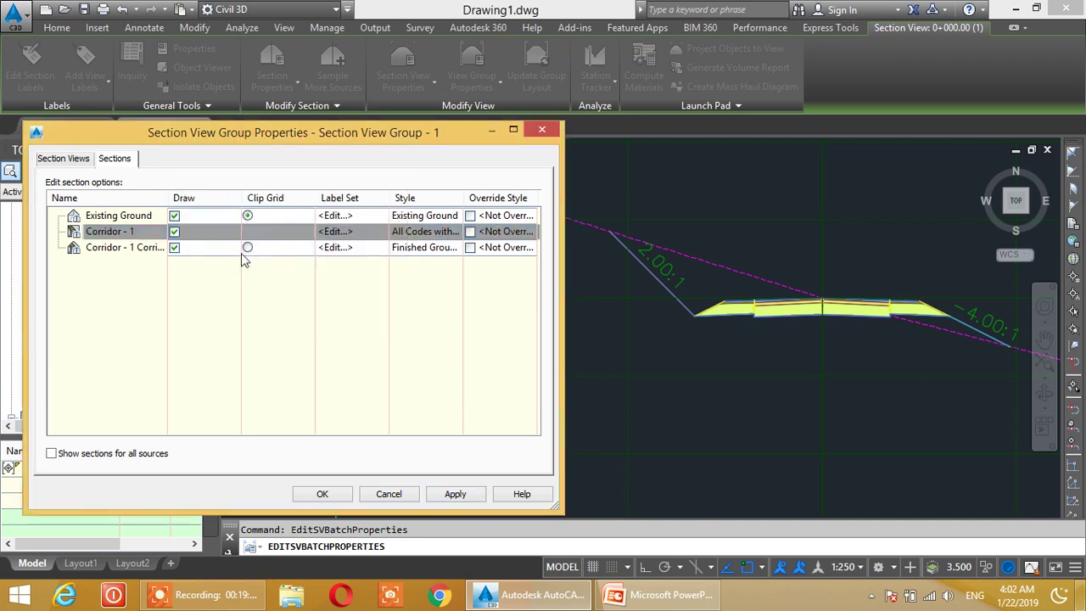
left_click(453, 499)
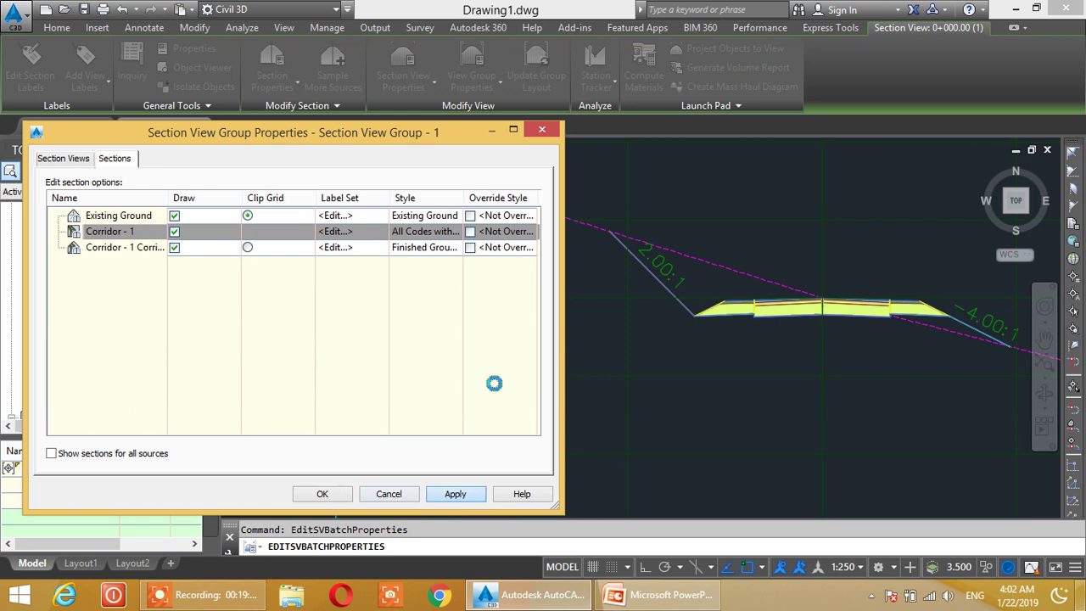
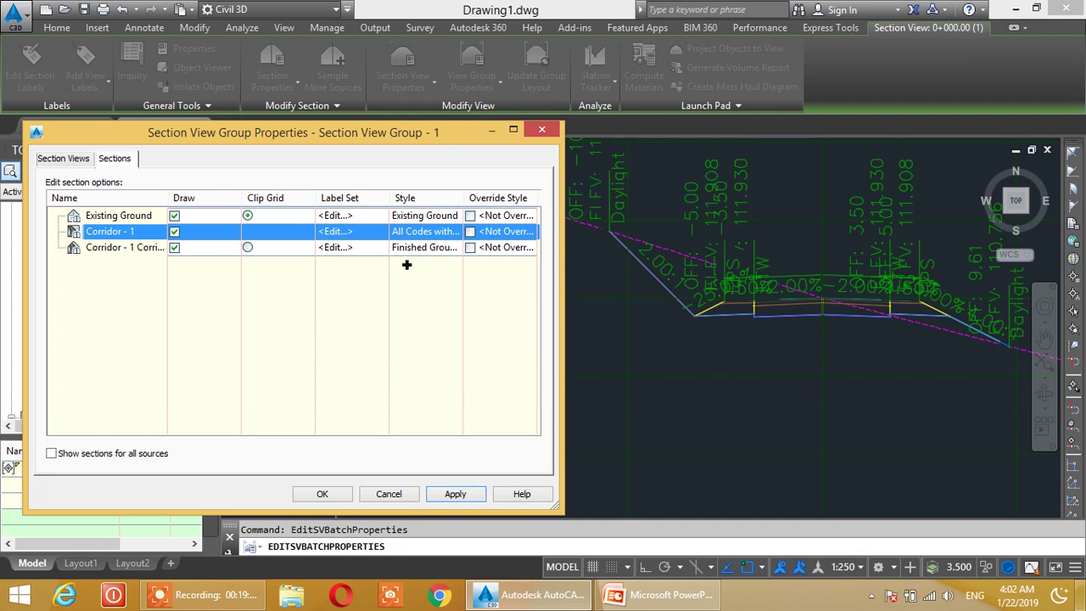
Apply the Codes with Labels code set style to Corridor - 1
left_click(438, 232)
left_click(324, 216)
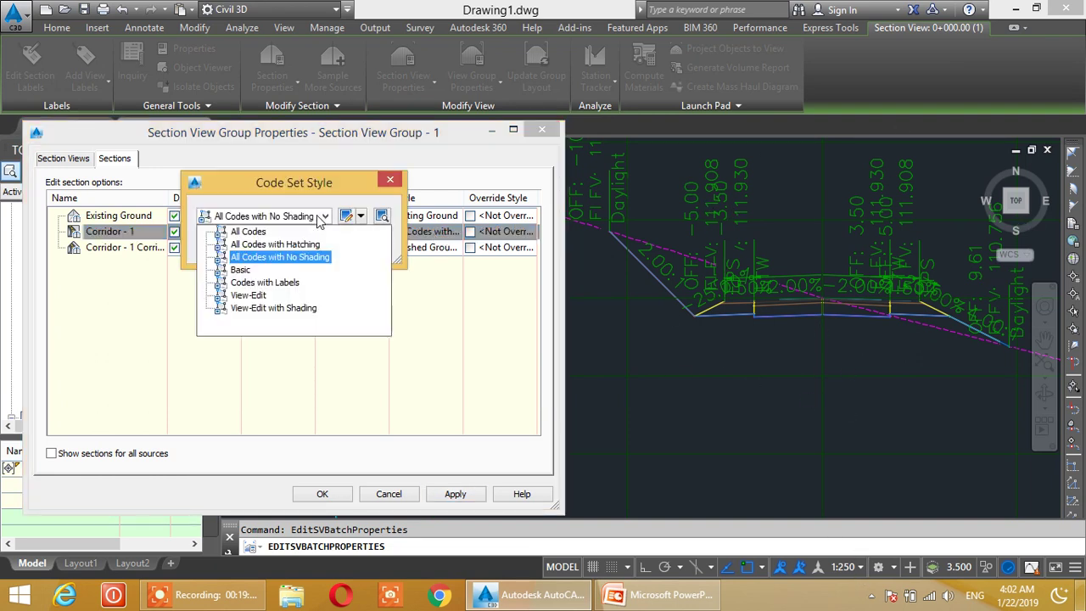
left_click(272, 284)
left_click(229, 247)
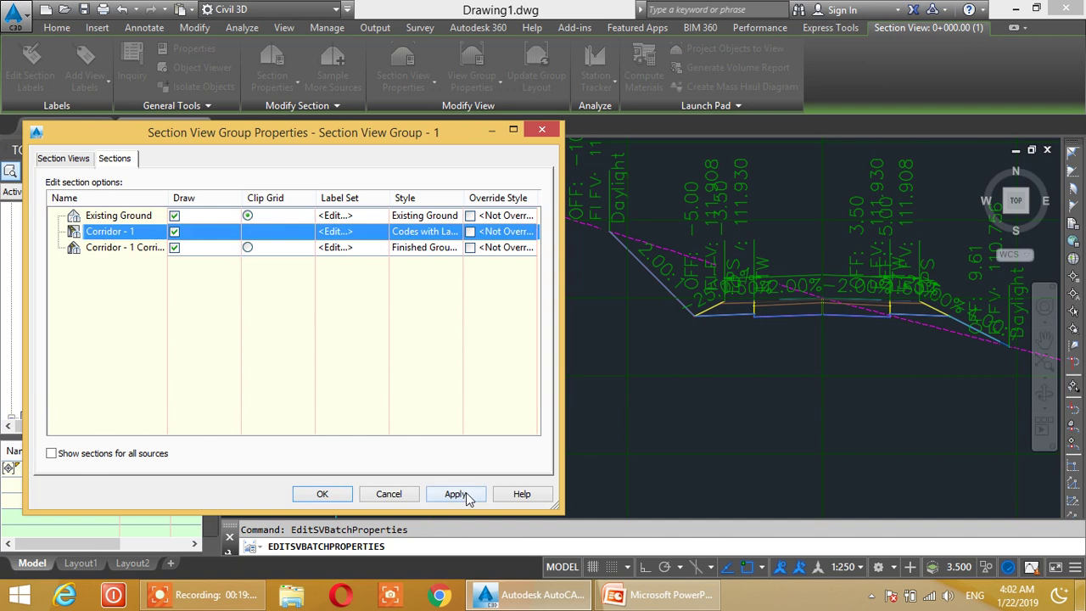
left_click(466, 496)
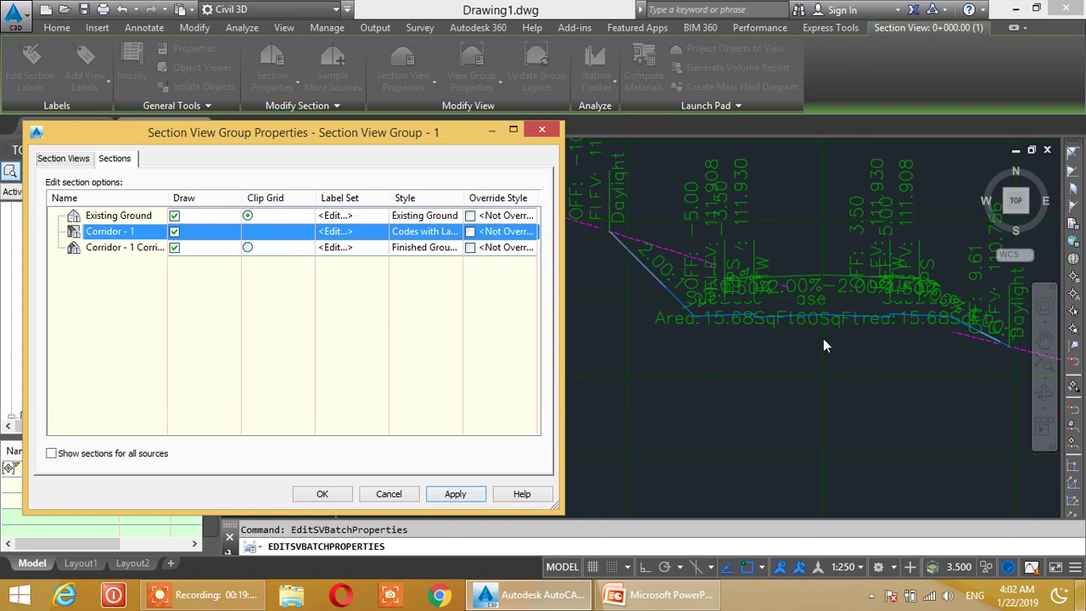
Switch Corridor - 1 to the View-Edit with Shading code set style and apply it
left_click(450, 231)
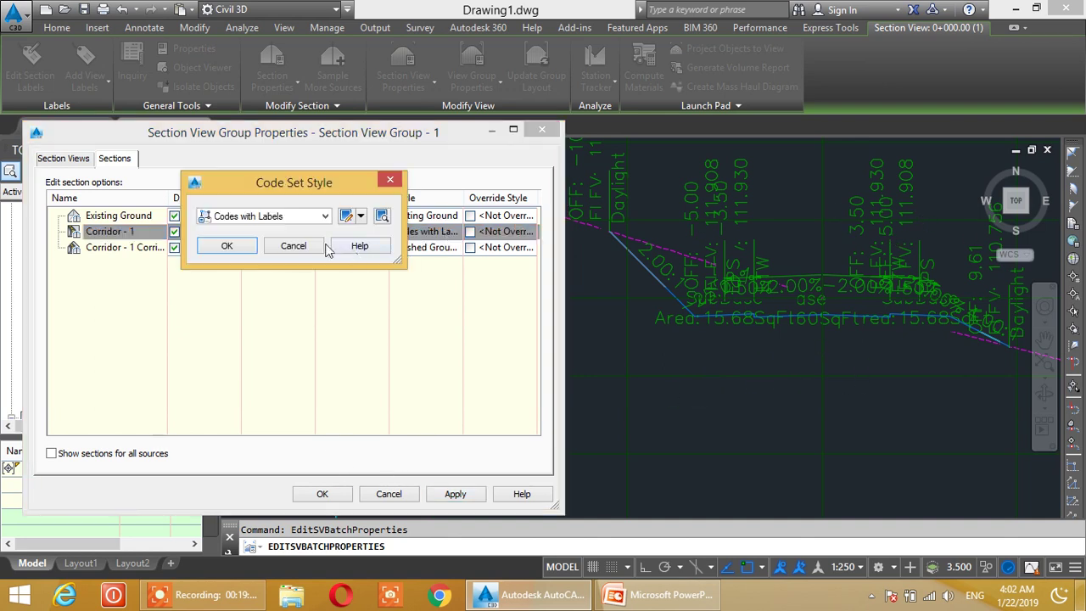
left_click(292, 217)
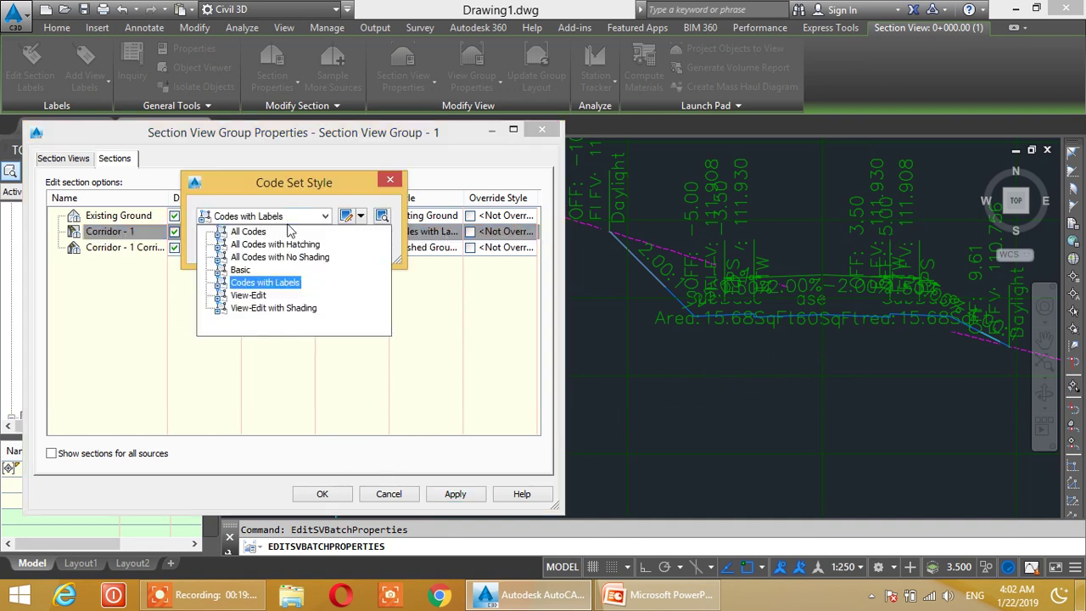
left_click(237, 247)
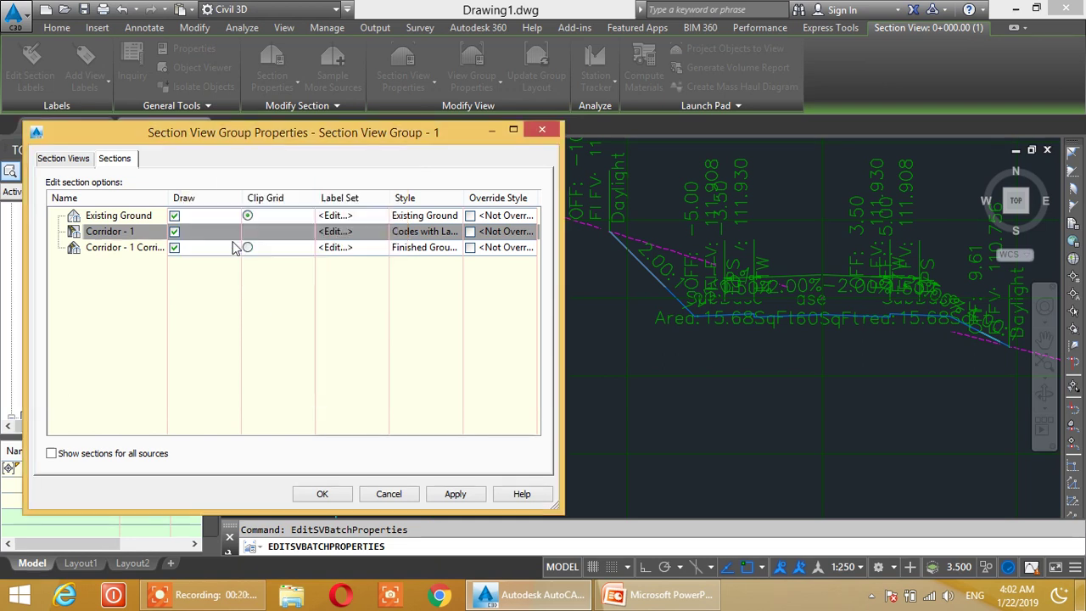
left_click(462, 495)
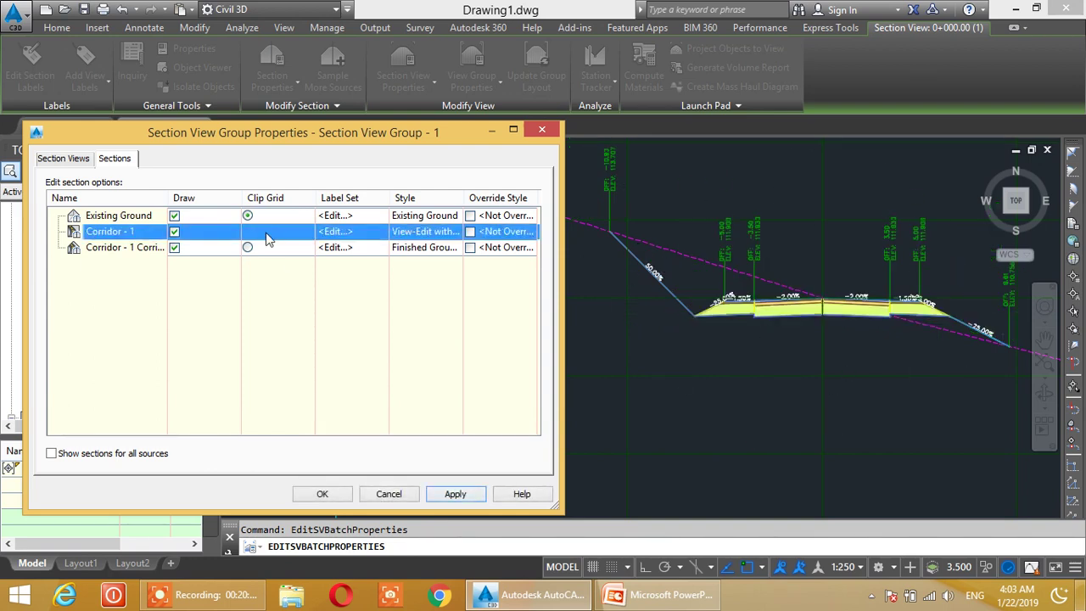
Leave the Corridor - 1 label set at _No Labels
left_click(360, 233)
left_click(301, 219)
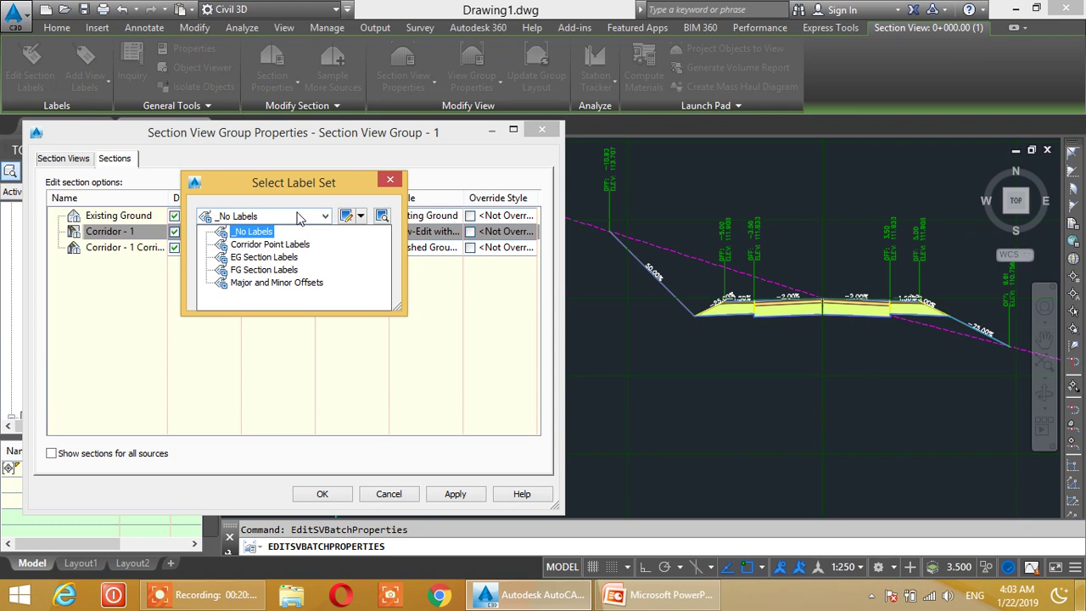
left_click(391, 184)
left_click(390, 184)
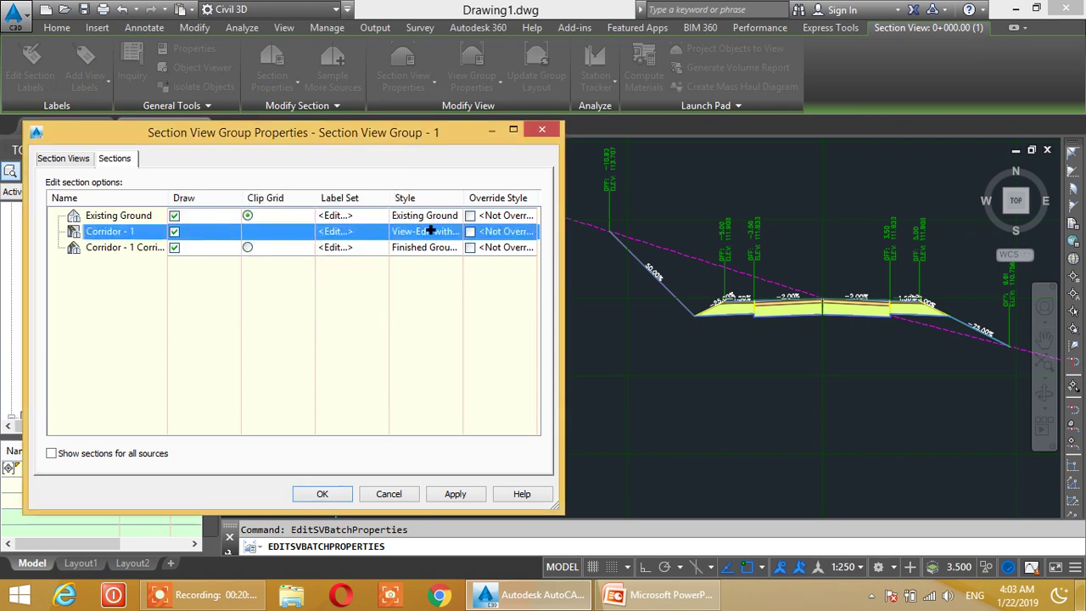
Set Corridor - 1 to the plain View-Edit code set style and apply it
left_click(425, 231)
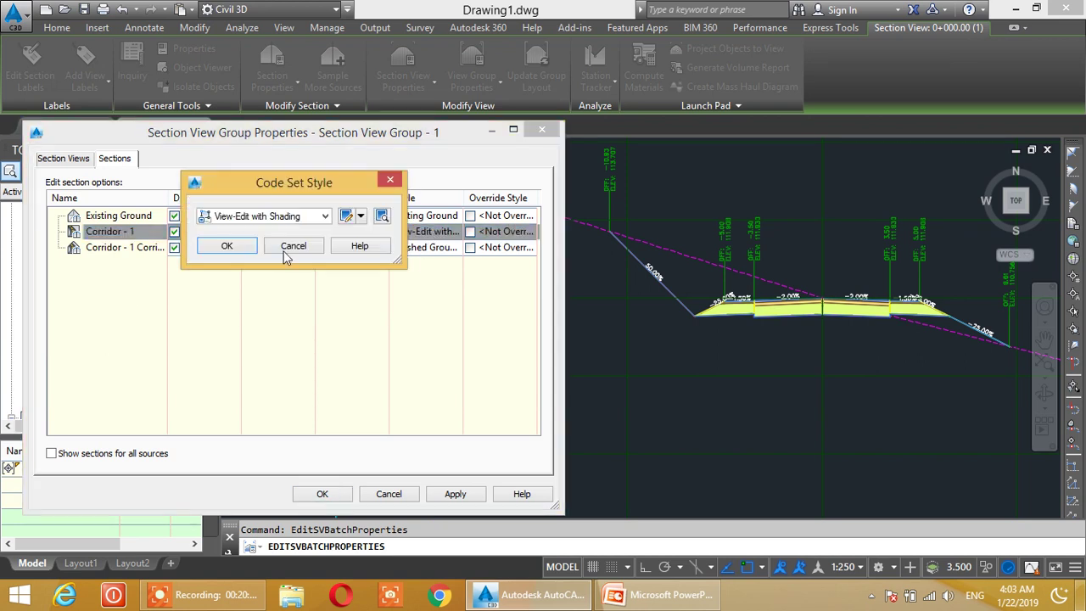
left_click(325, 215)
left_click(228, 291)
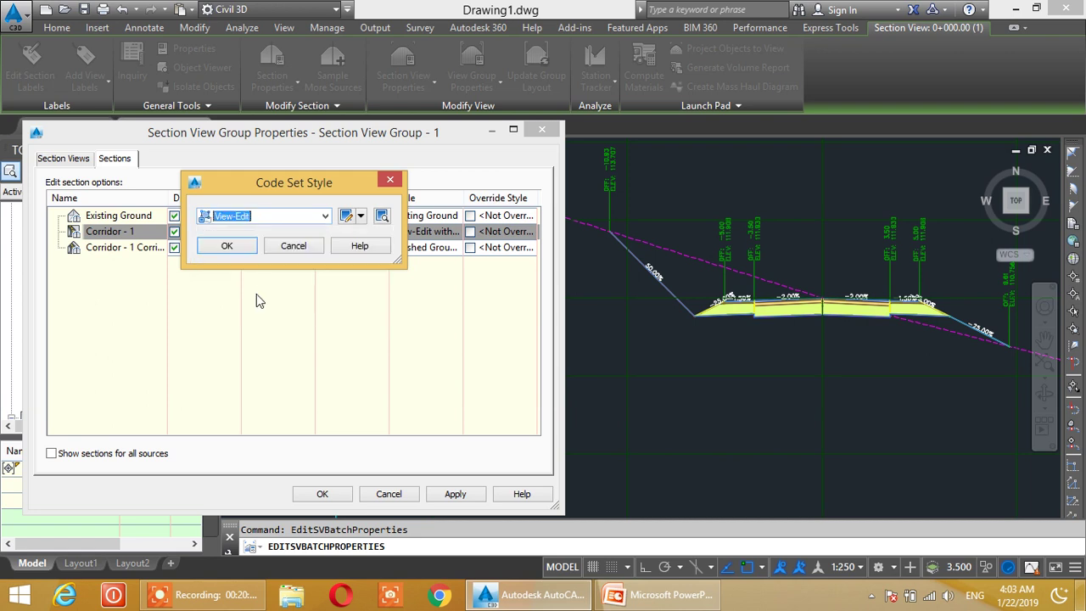
left_click(227, 246)
left_click(453, 495)
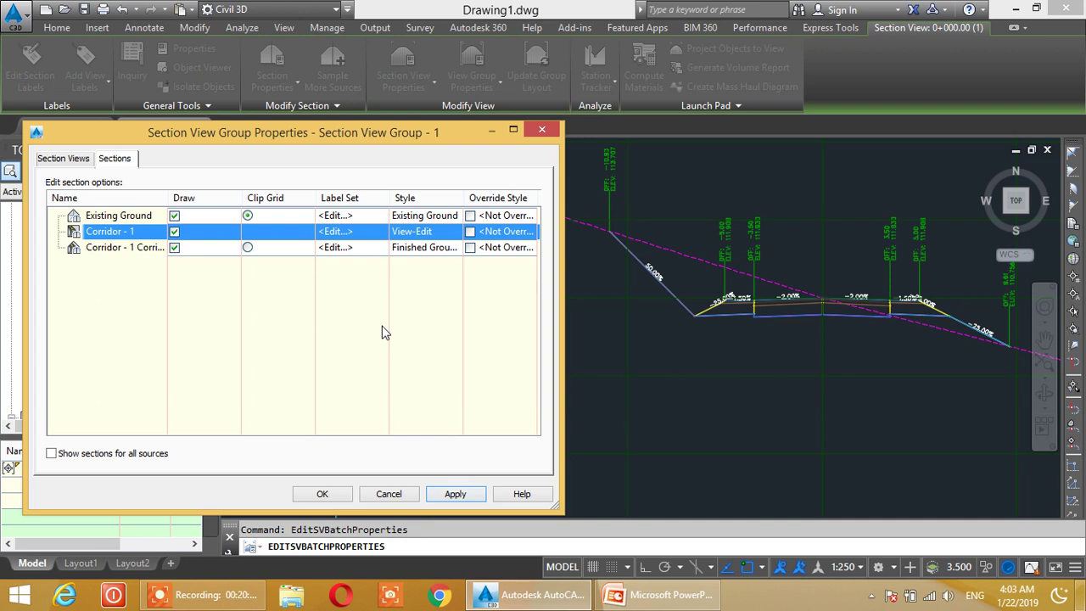
Bring up the band set editor from the Section Views settings
left_click(53, 160)
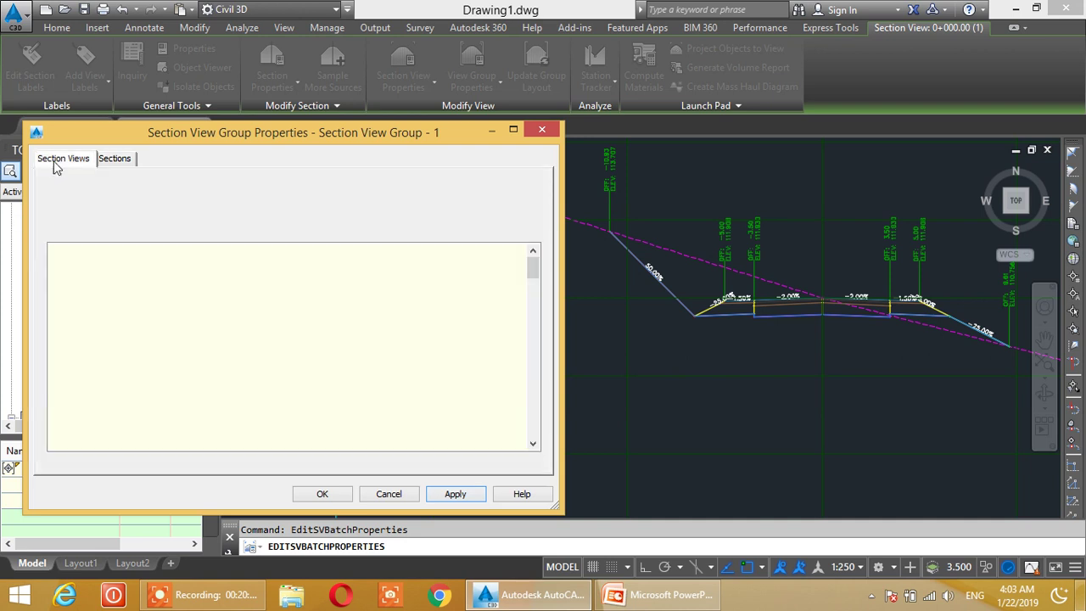
left_click_drag(202, 134, 259, 95)
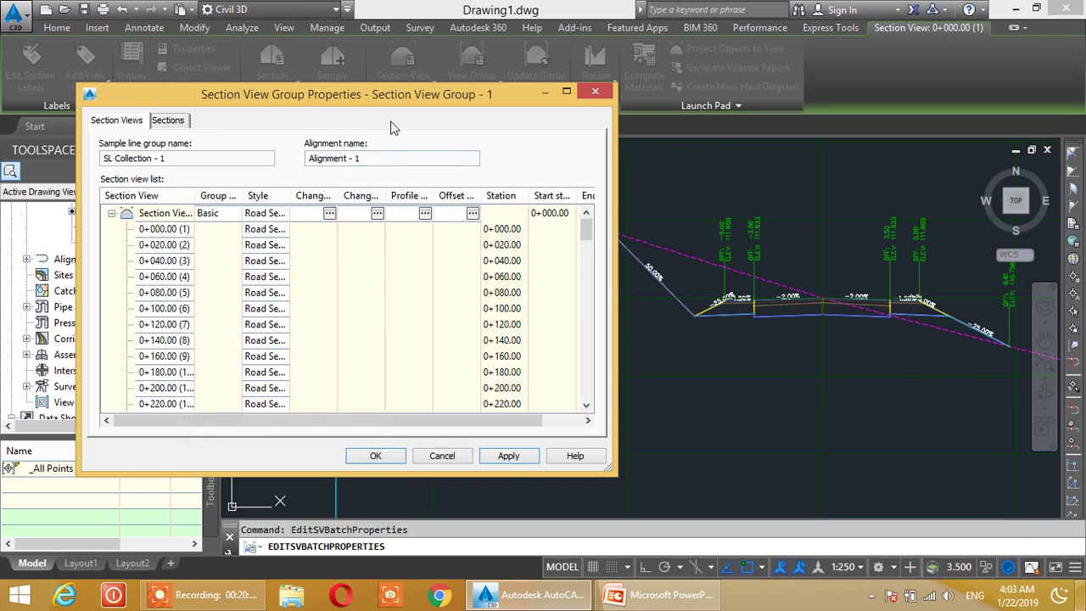
left_click_drag(337, 197, 350, 197)
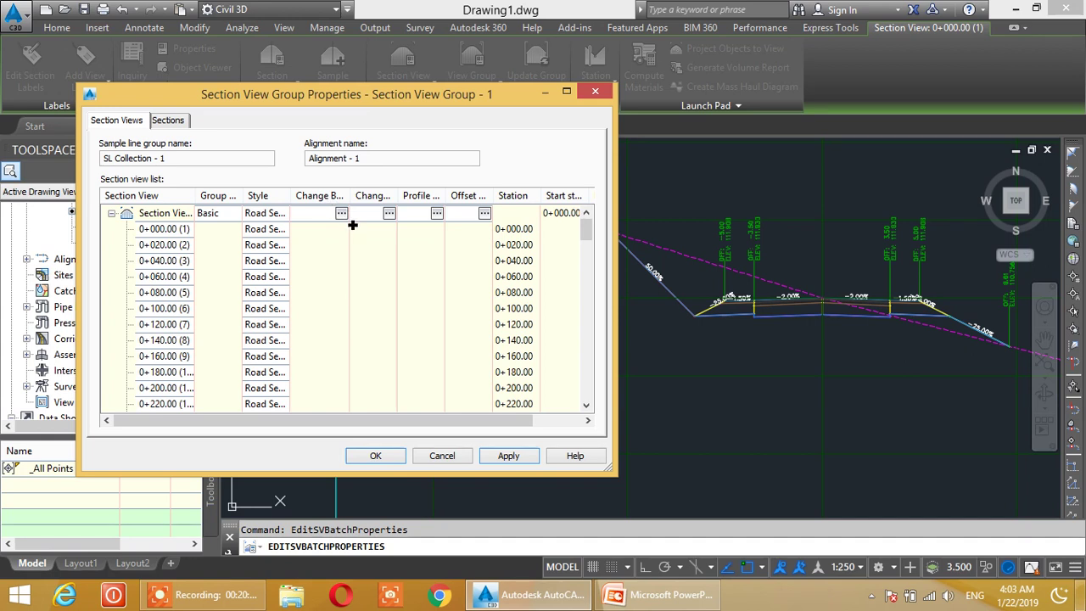
left_click(342, 214)
mouse_move(328, 100)
left_mouse_down()
mouse_move(495, 225)
mouse_move(418, 133)
left_mouse_up()
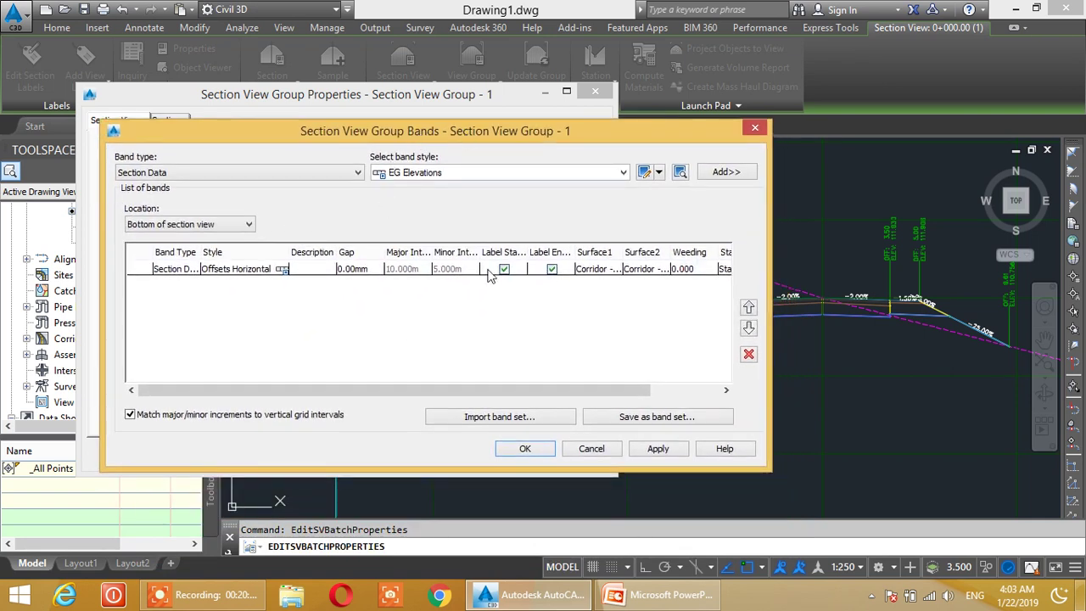
left_click_drag(466, 132, 410, 152)
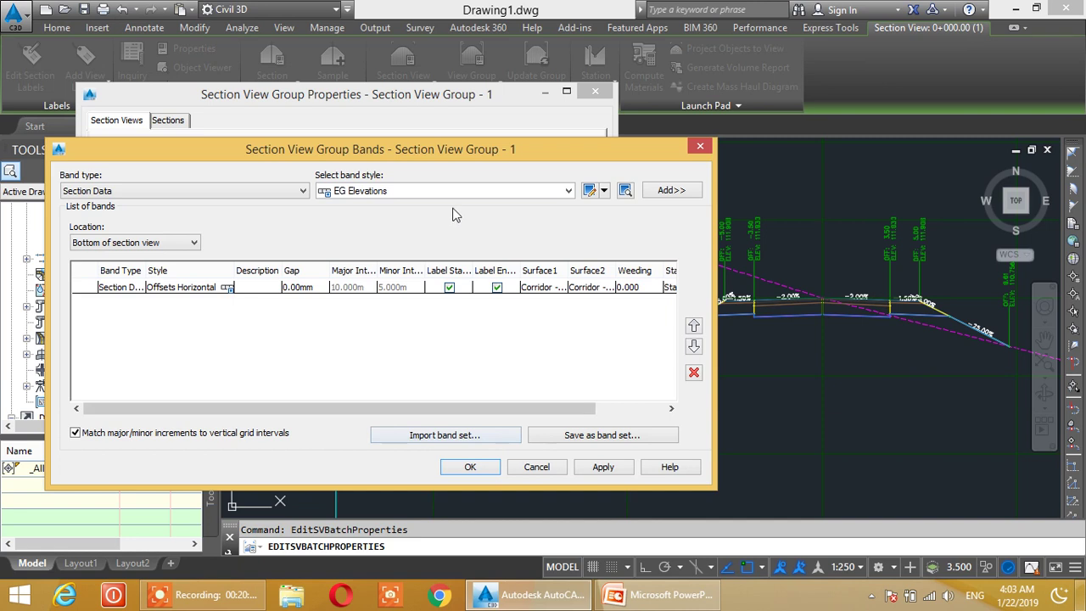
Add FG Elevations and EG Elevations bands to the bottom band list
left_click(466, 191)
left_click(466, 194)
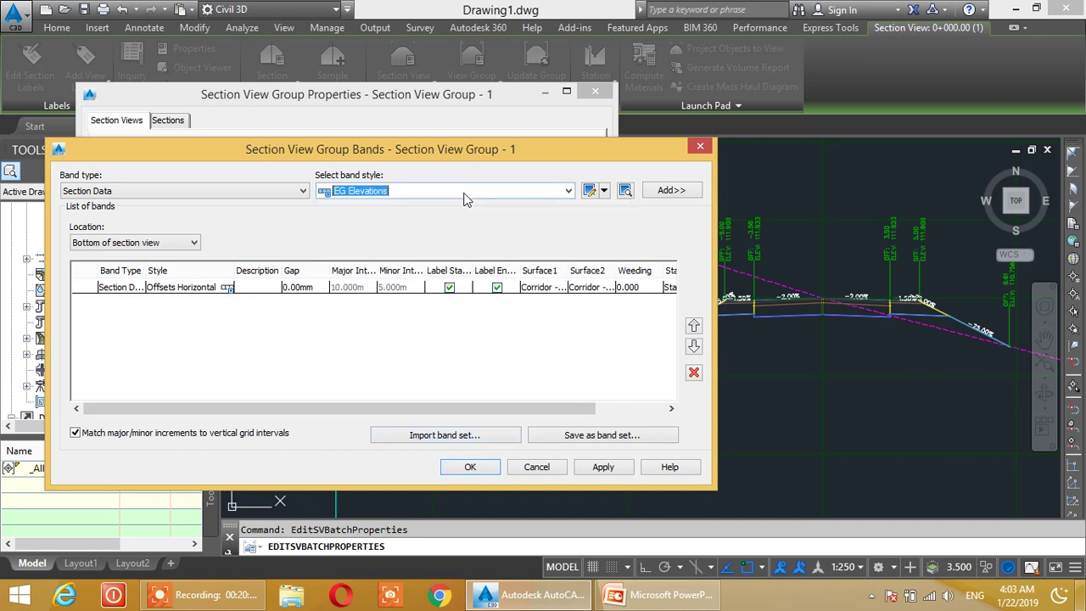
left_click(466, 192)
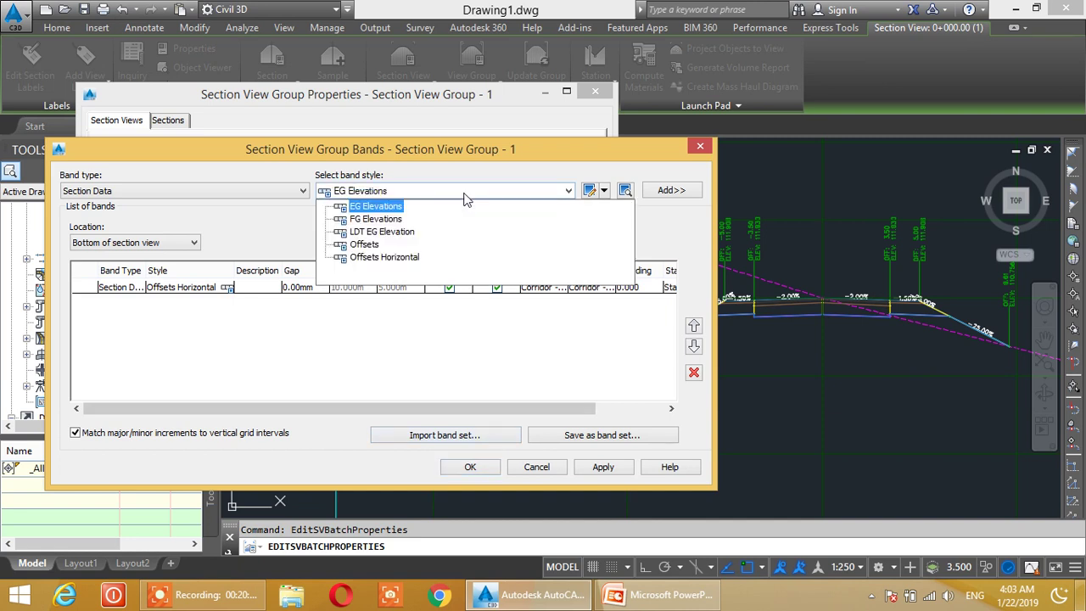
left_click(376, 219)
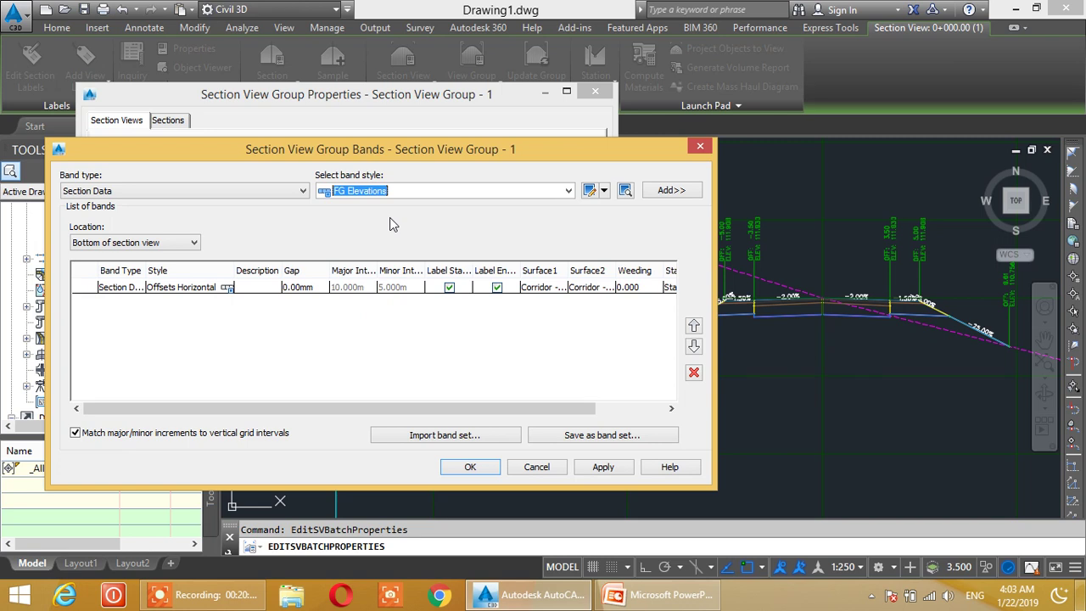
left_click(670, 192)
left_click(428, 192)
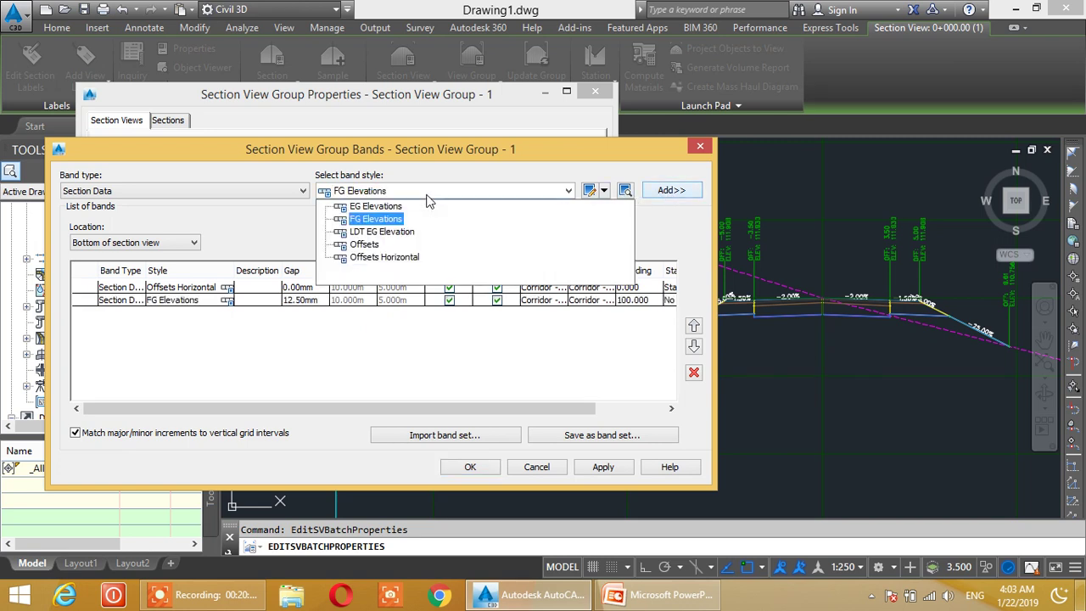
left_click(377, 208)
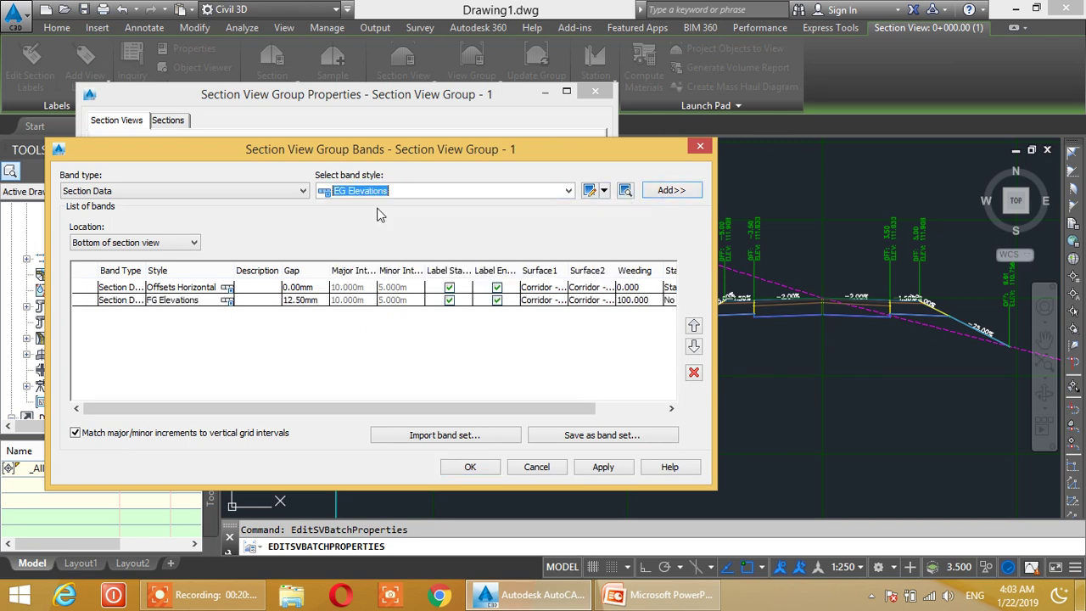
left_click(670, 192)
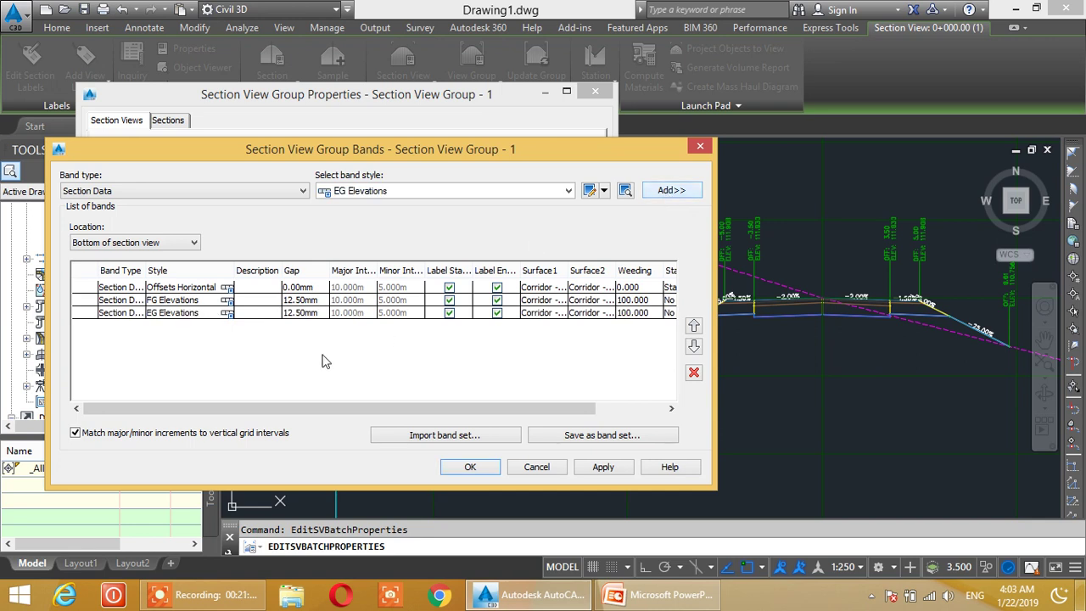
Give both the FG and EG Elevations bands a 5.00mm gap and confirm
left_click(302, 316)
left_click(304, 302)
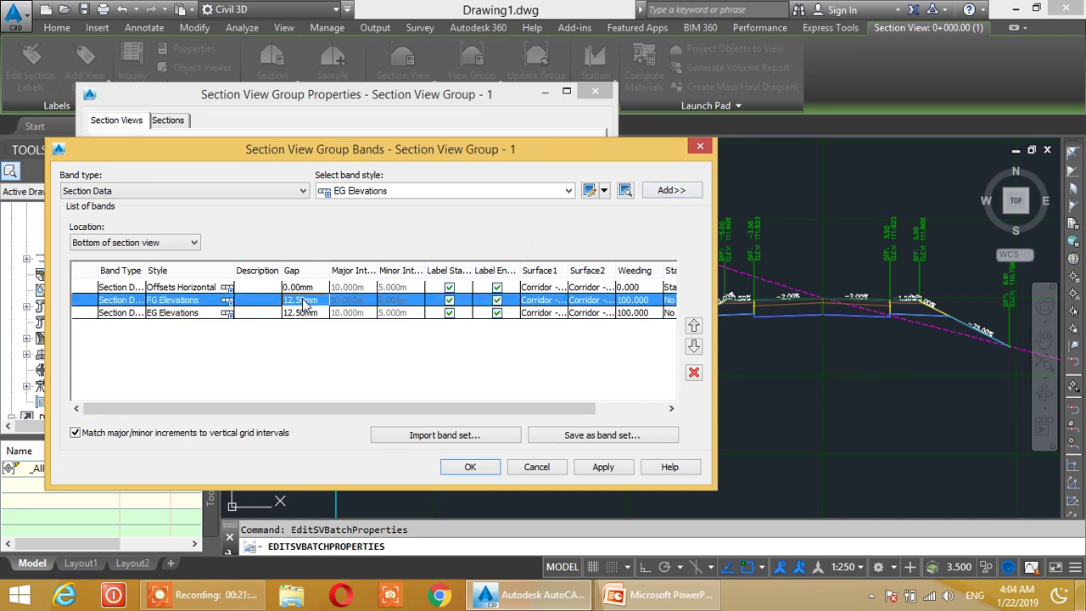
left_click(307, 304)
left_click(308, 316)
left_click(313, 317)
type("5")
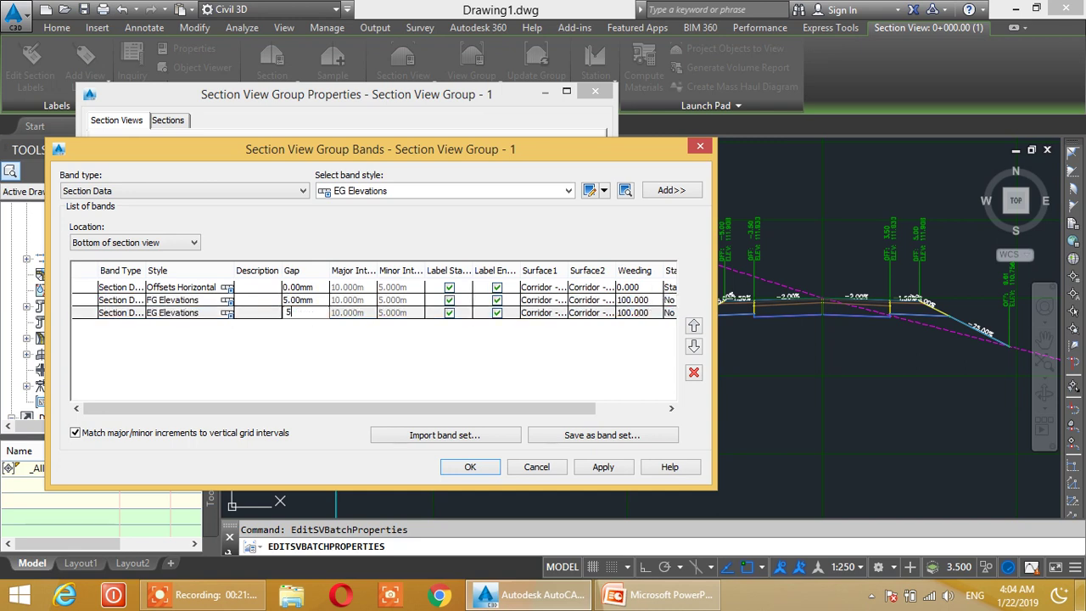
left_click(307, 356)
left_click(606, 468)
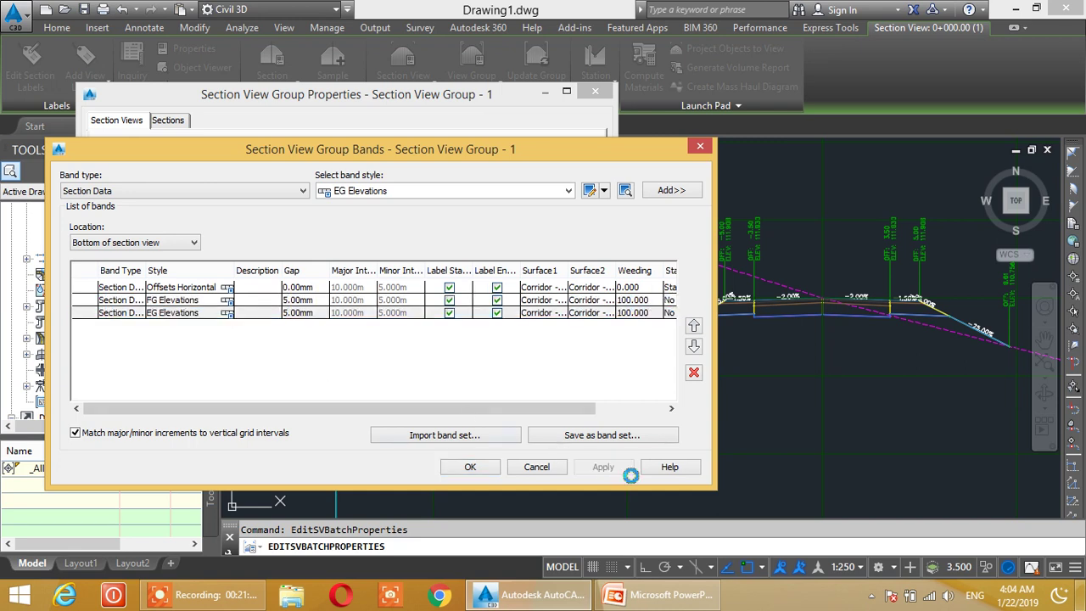
left_click(470, 468)
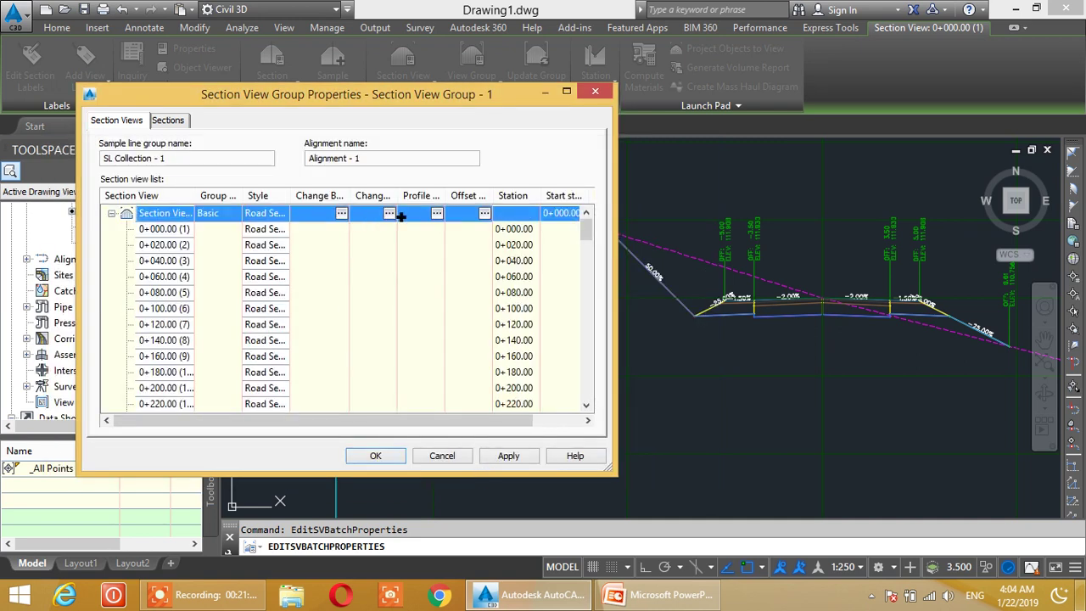
Apply the band changes and close Section View Group Properties
left_click(508, 456)
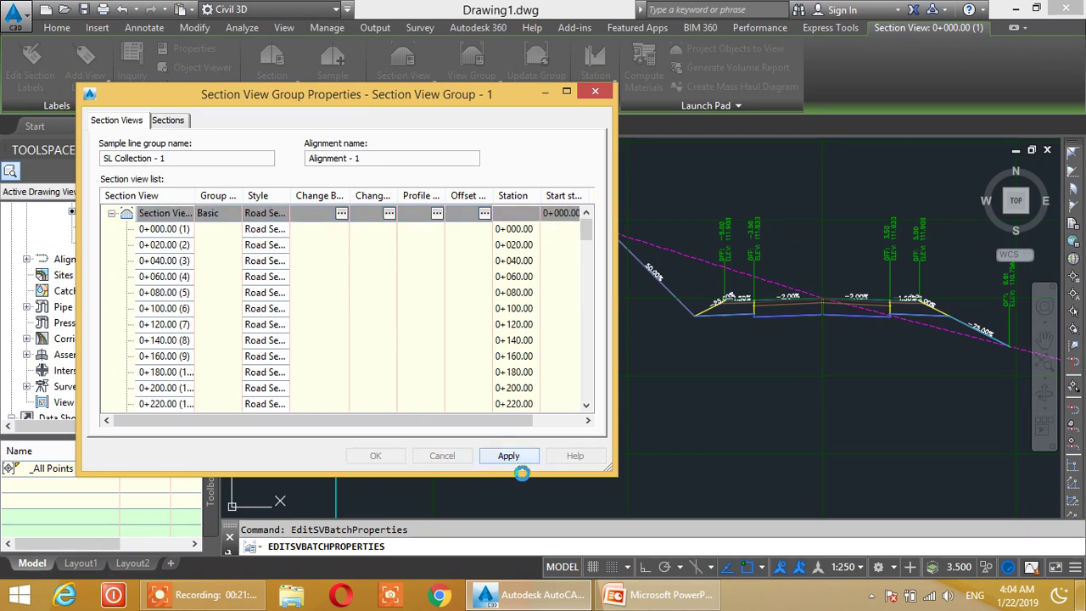
left_click(375, 458)
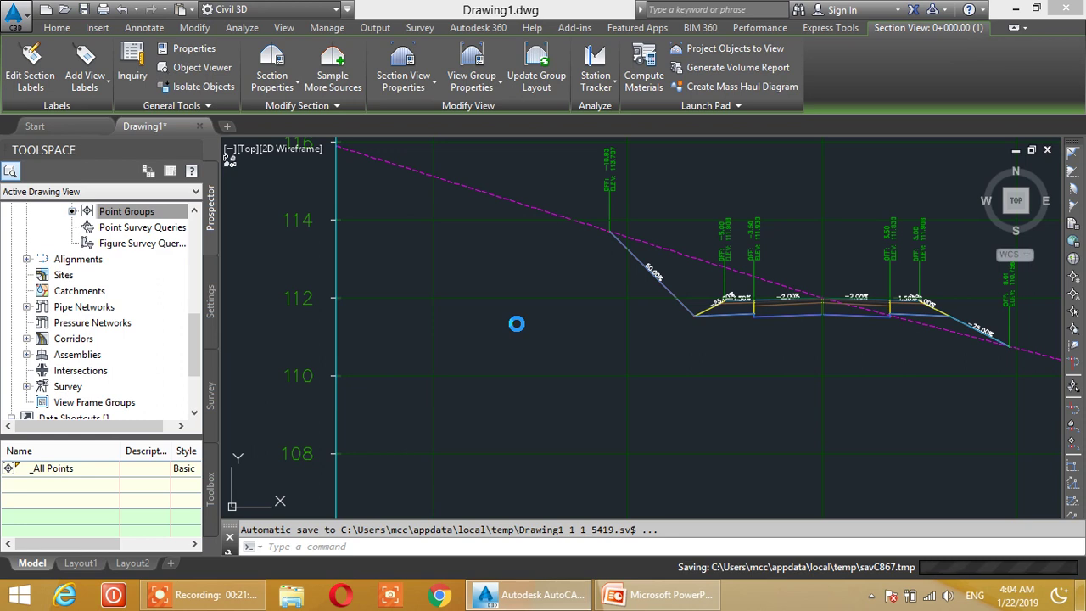
left_click(590, 323)
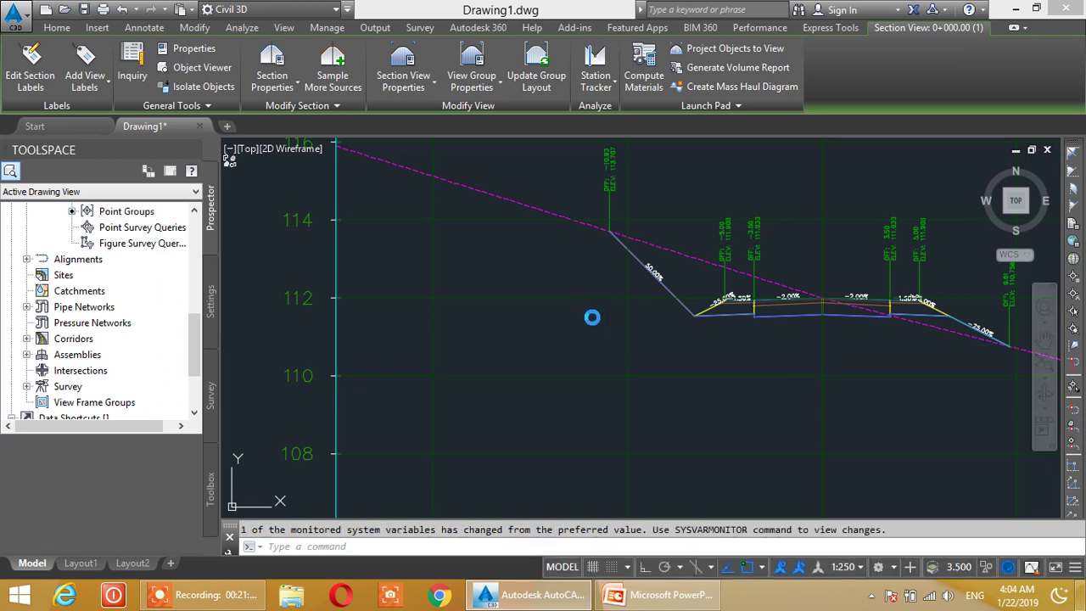
scroll(599, 296, "down", 5)
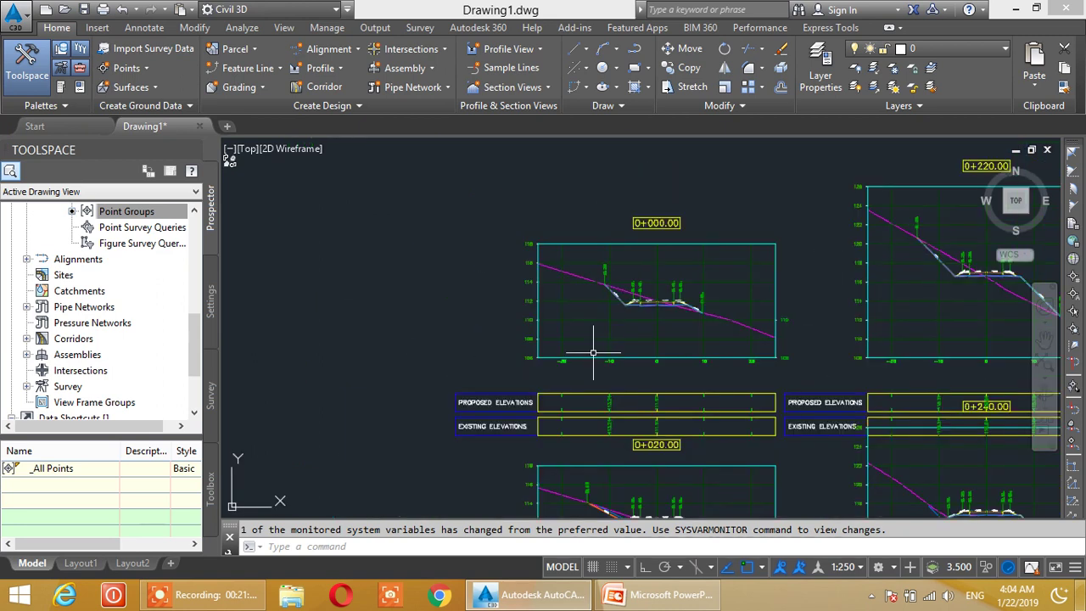
scroll(593, 352, "up", 4)
scroll(591, 337, "down", 4)
mouse_move(588, 315)
middle_mouse_down()
mouse_move(763, 391)
mouse_move(787, 369)
mouse_move(562, 334)
middle_mouse_up()
scroll(569, 340, "up", 3)
scroll(646, 289, "up", 2)
middle_click_drag(625, 286, 599, 218)
scroll(641, 362, "down", 4)
scroll(641, 362, "down", 3)
middle_click_drag(641, 362, 574, 260)
scroll(650, 296, "up", 5)
mouse_move(649, 303)
middle_mouse_down()
mouse_move(663, 291)
mouse_move(608, 317)
mouse_move(594, 212)
mouse_move(542, 386)
mouse_move(681, 444)
mouse_move(691, 492)
middle_mouse_up()
scroll(662, 291, "up", 2)
middle_click_drag(713, 280, 630, 285)
scroll(626, 315, "up", 1)
scroll(625, 315, "down", 1)
scroll(625, 339, "down", 4)
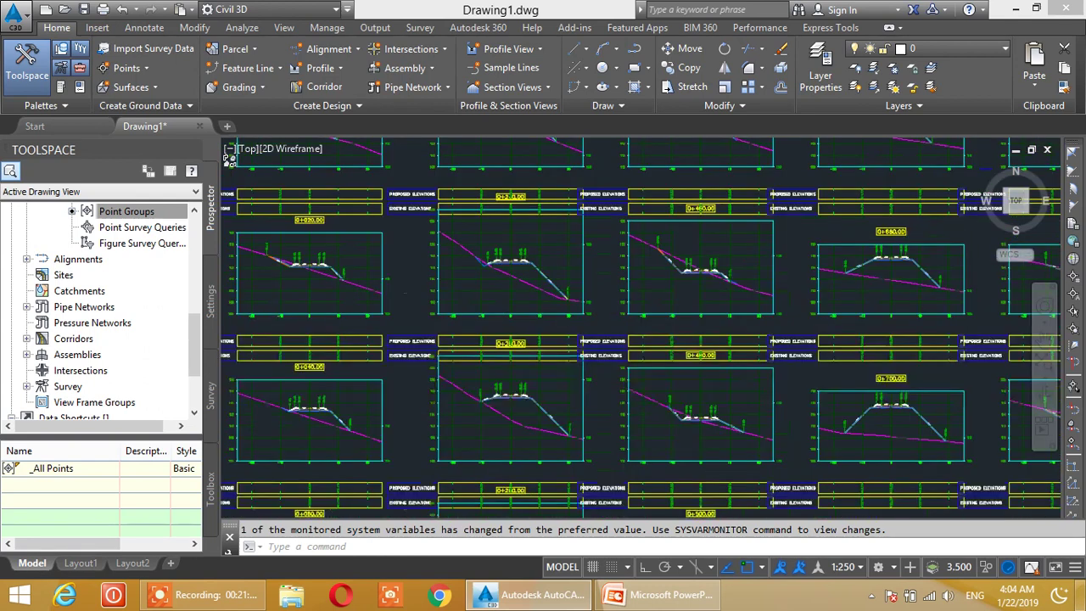
scroll(614, 368, "down", 2)
Select a section view and run Update Group Layout for the whole group
left_click(491, 286)
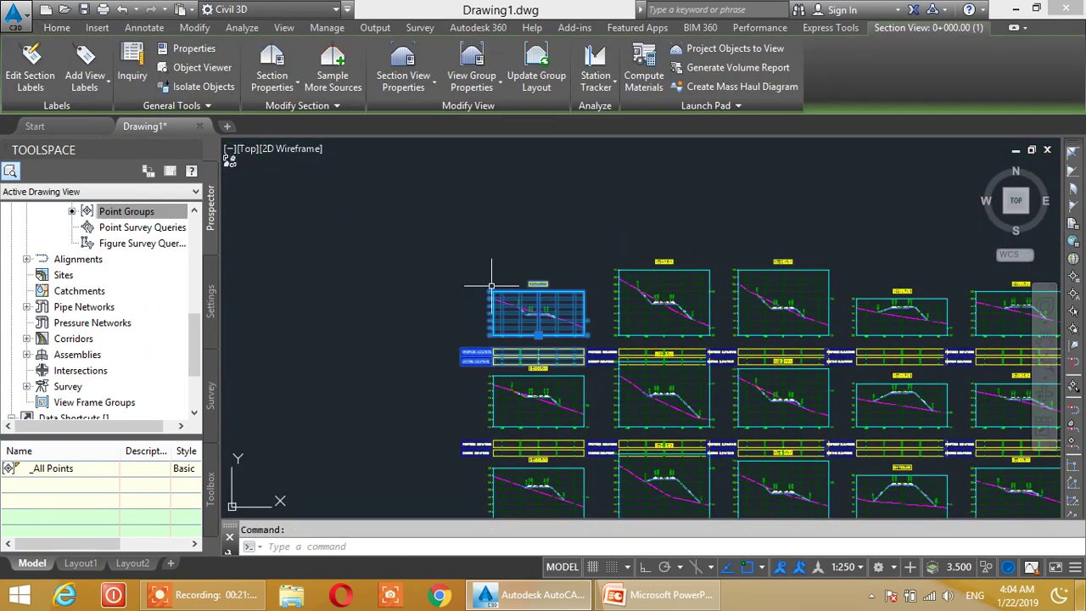
left_click(536, 75)
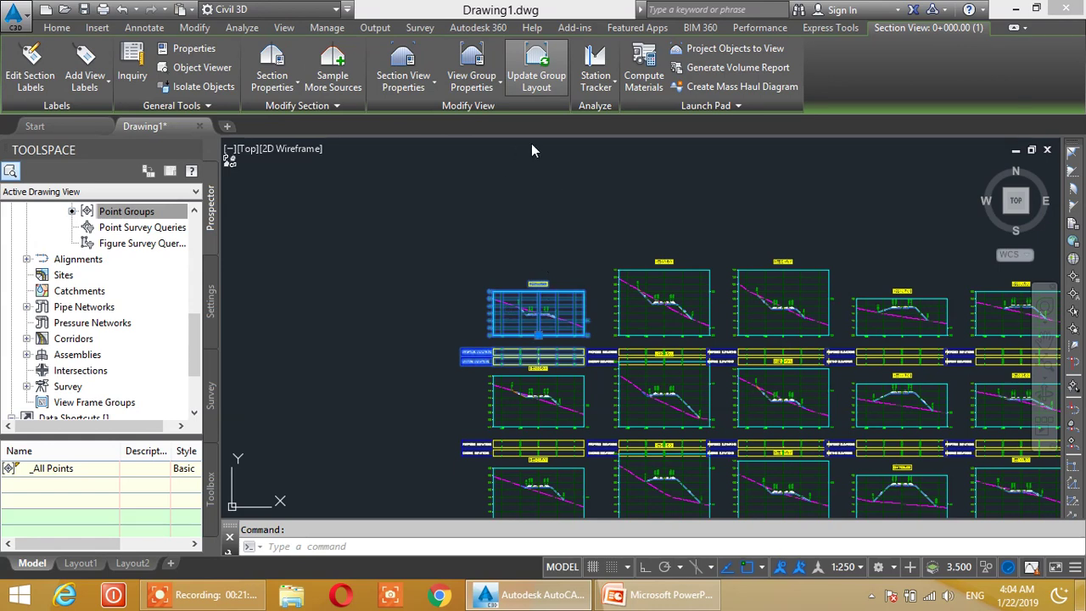
left_click(545, 90)
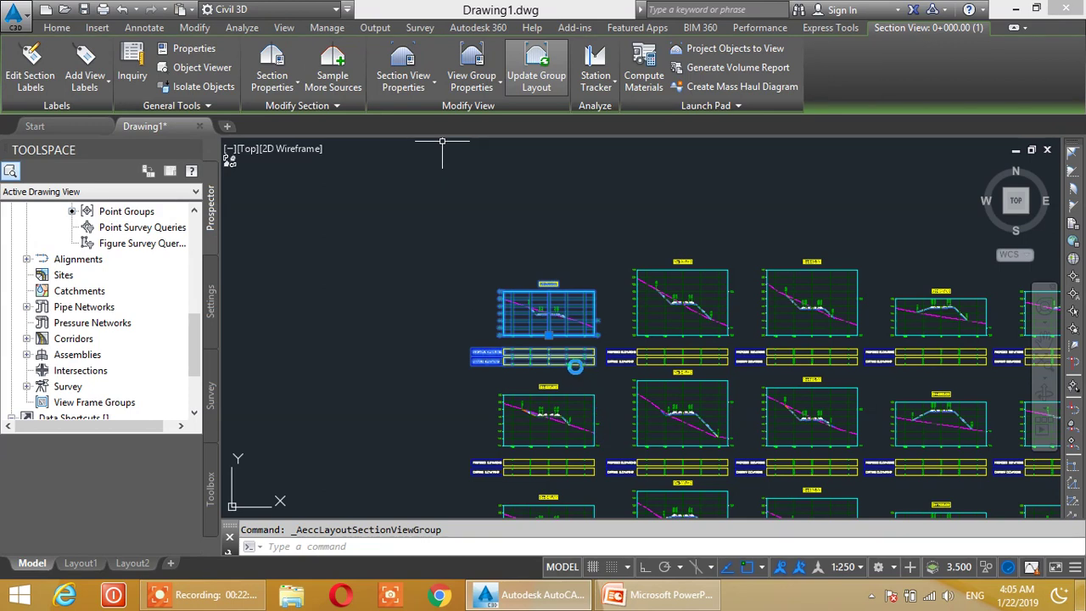
key("Escape")
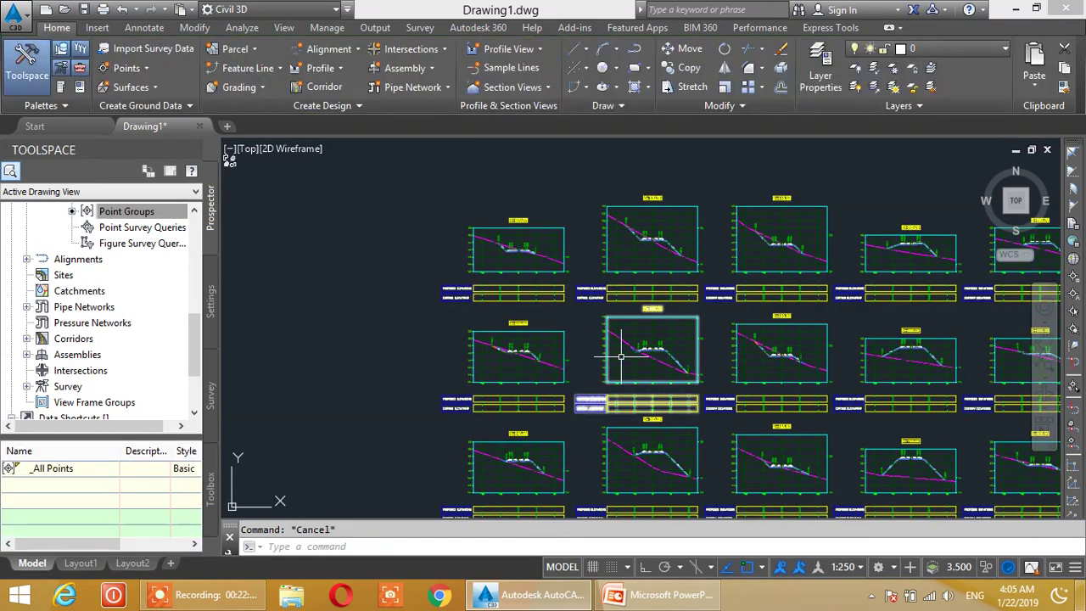
Zoom to the 0+000.00 section view, select it and bring up its context menu
middle_click_drag(664, 376, 615, 319)
scroll(610, 312, "up", 3)
scroll(475, 255, "up", 1)
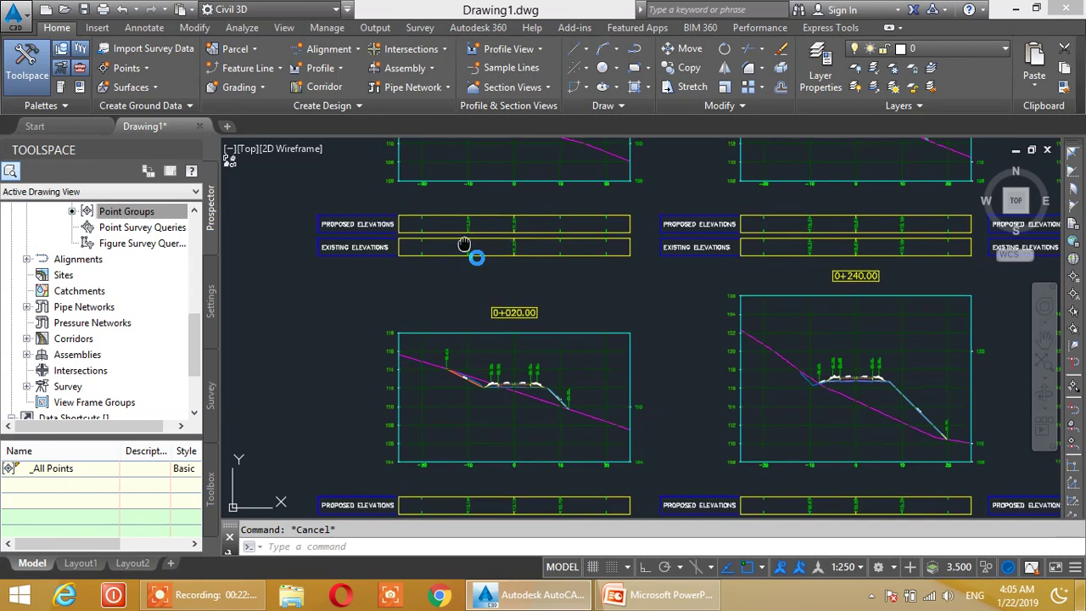
scroll(481, 351, "up", 5)
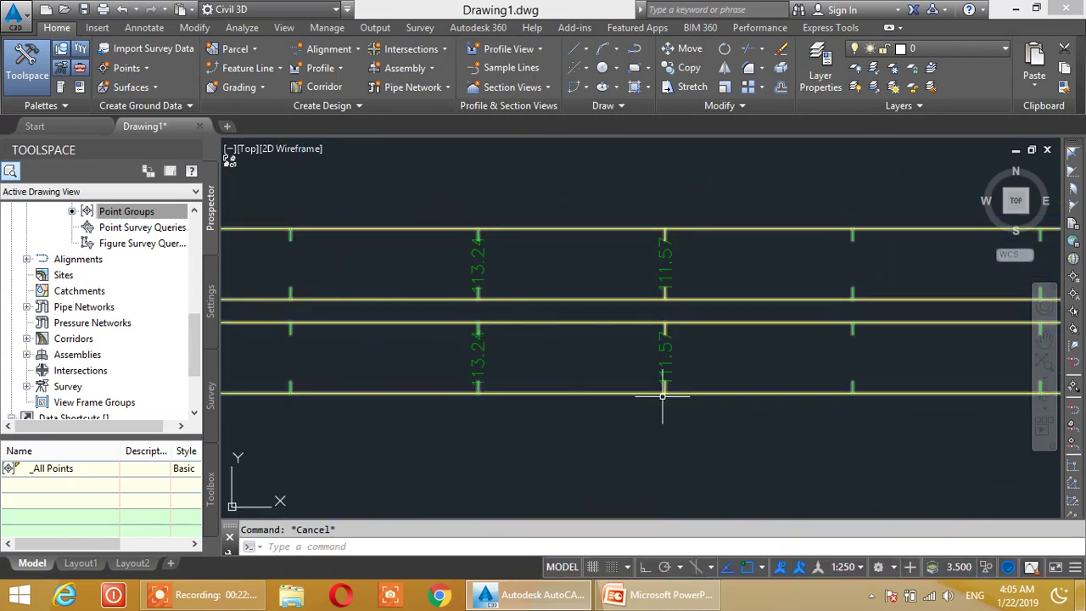
scroll(620, 311, "down", 3)
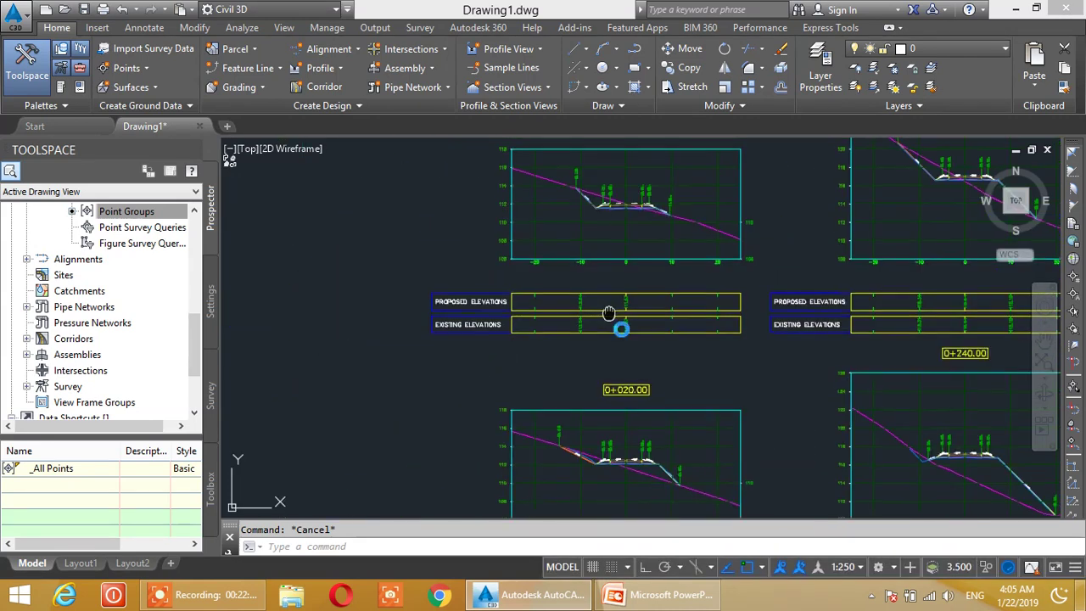
middle_click_drag(566, 304, 544, 307)
scroll(544, 306, "up", 2)
left_click(543, 253)
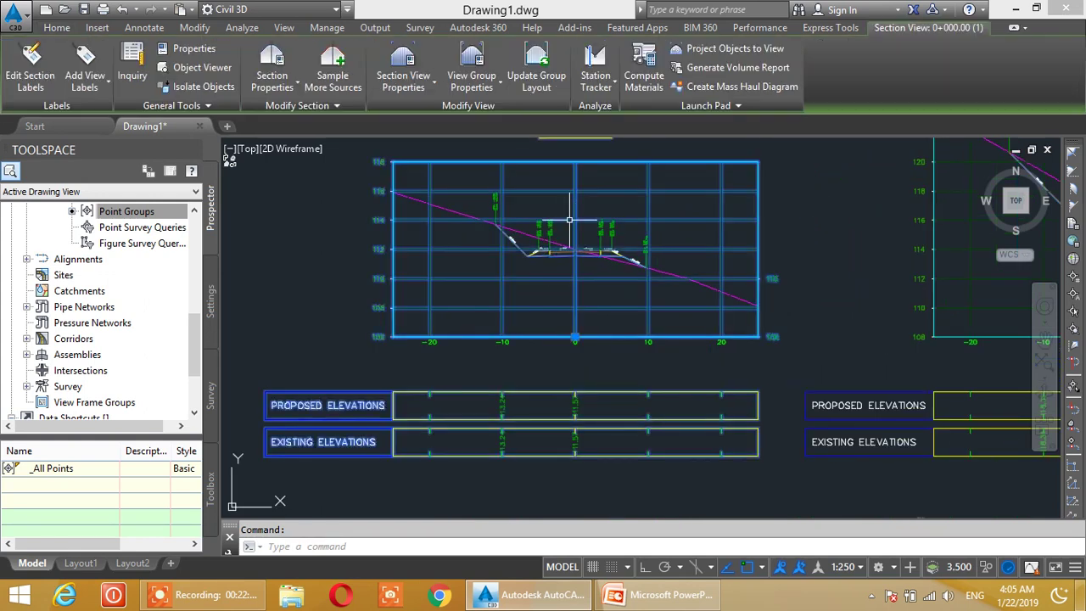
right_click(457, 227)
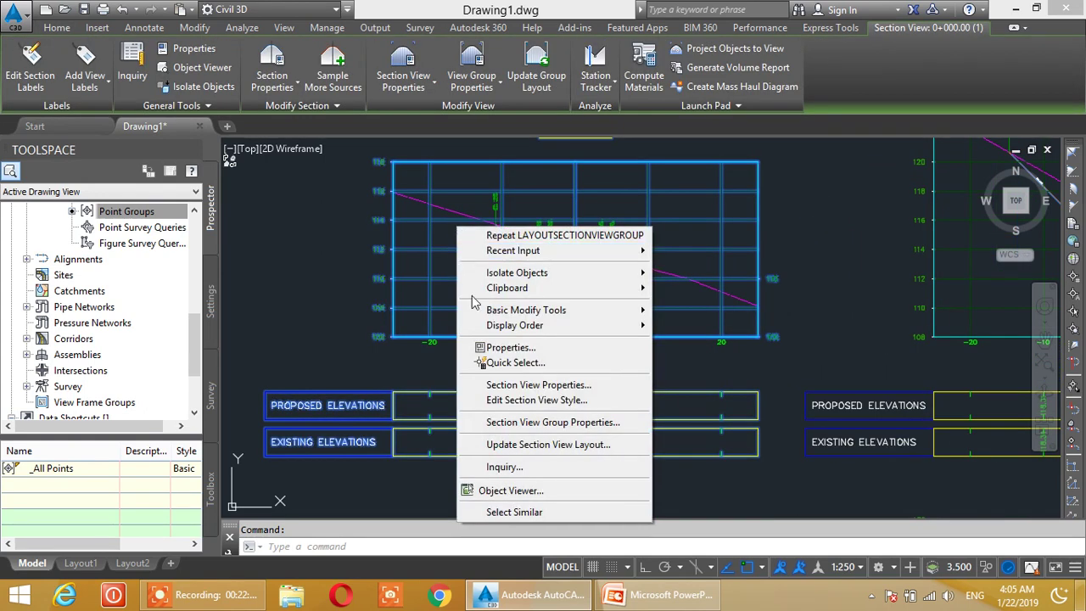
In the 0+000.00 section view's bands, set FG Elevations to read the corridor
left_click(537, 384)
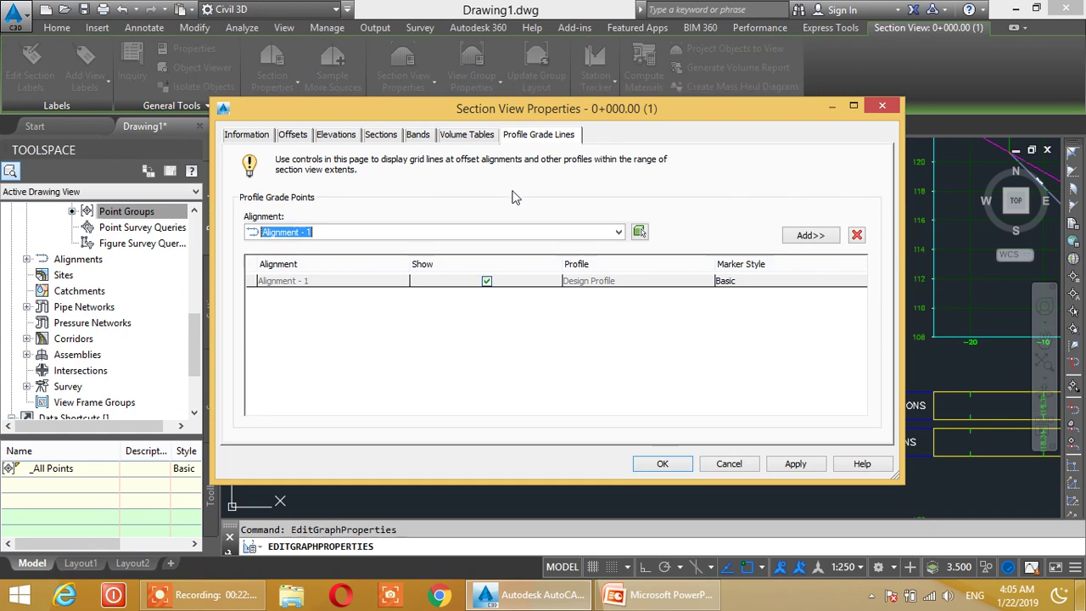
left_click(417, 135)
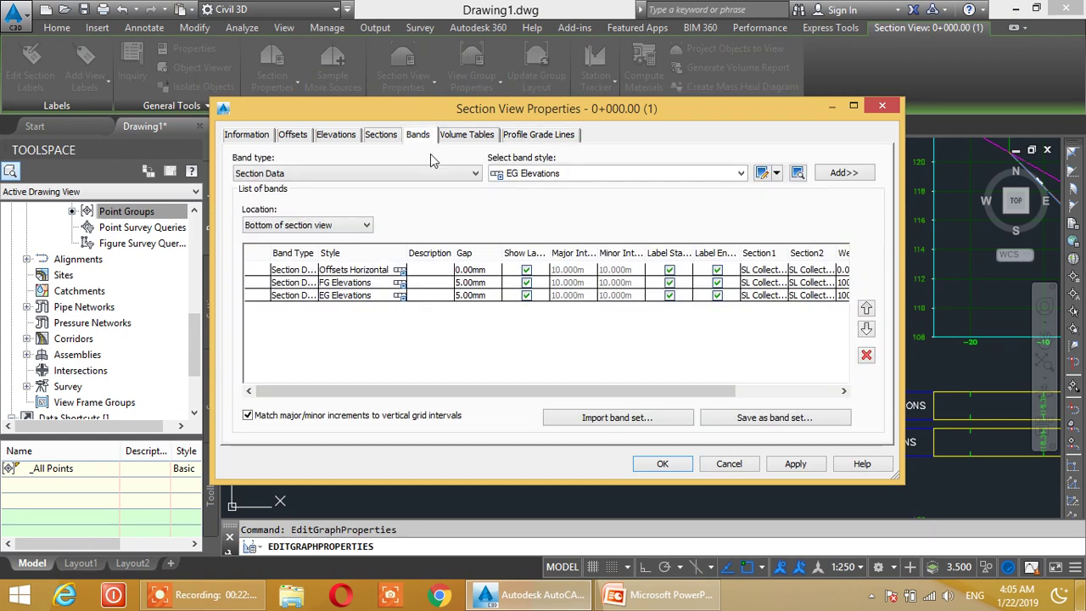
left_click_drag(537, 391, 623, 395)
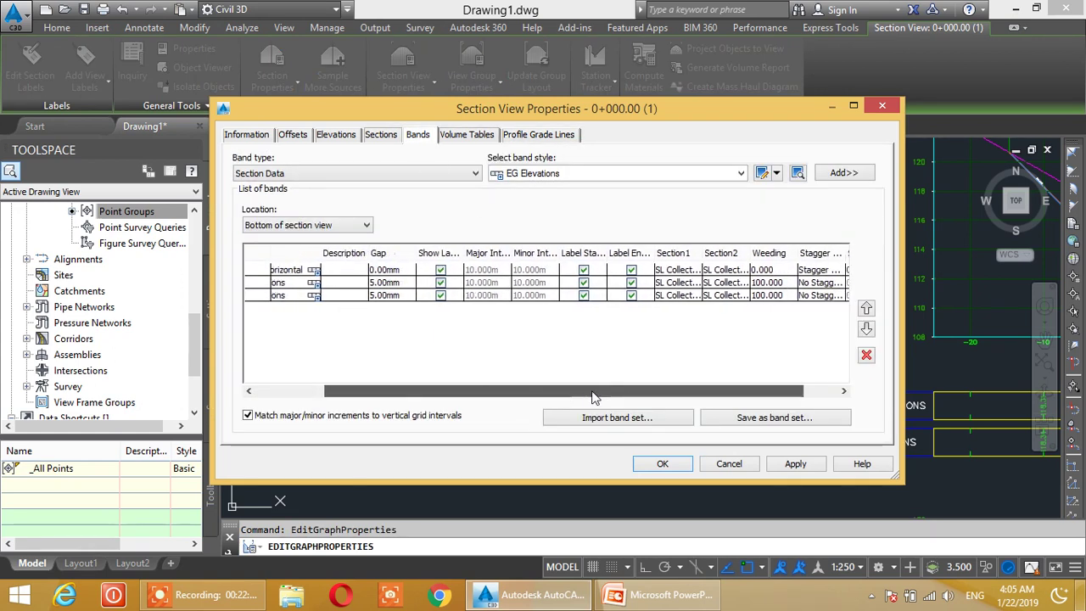
left_click_drag(629, 396, 533, 391)
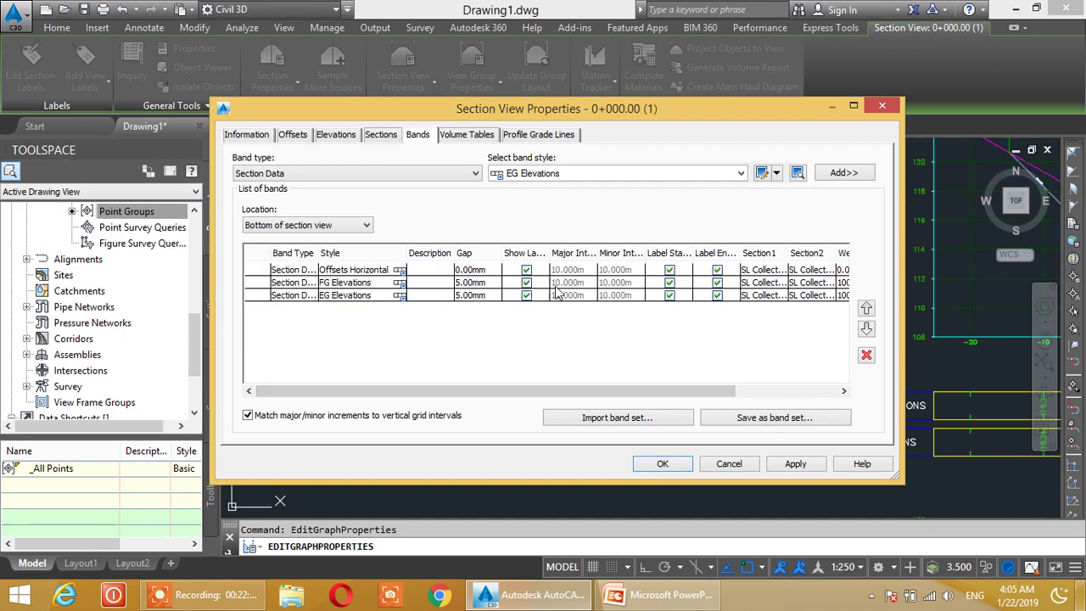
left_click_drag(541, 392, 643, 396)
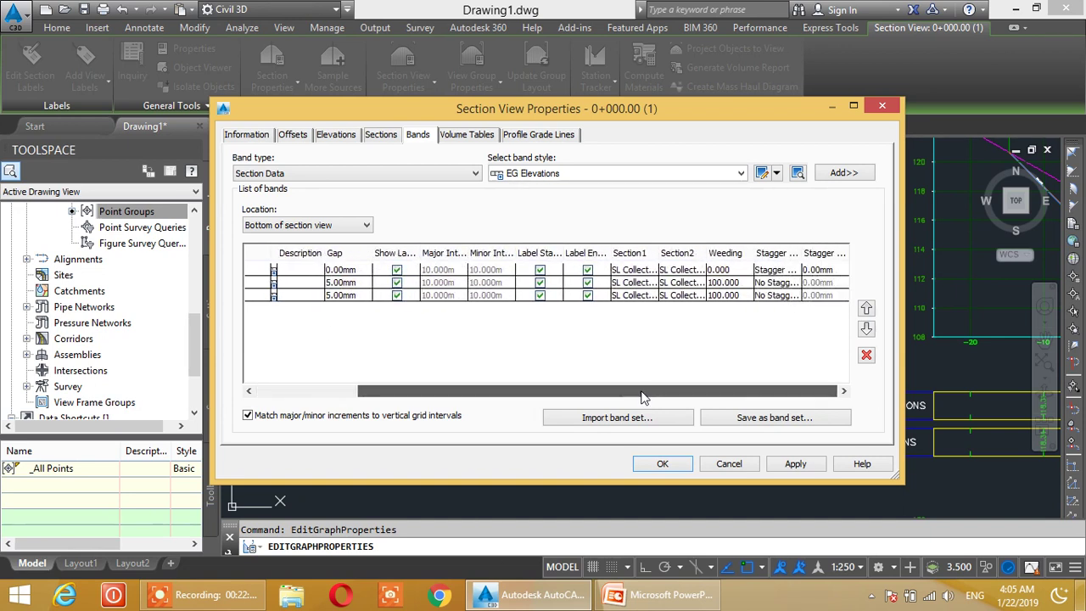
left_click(645, 283)
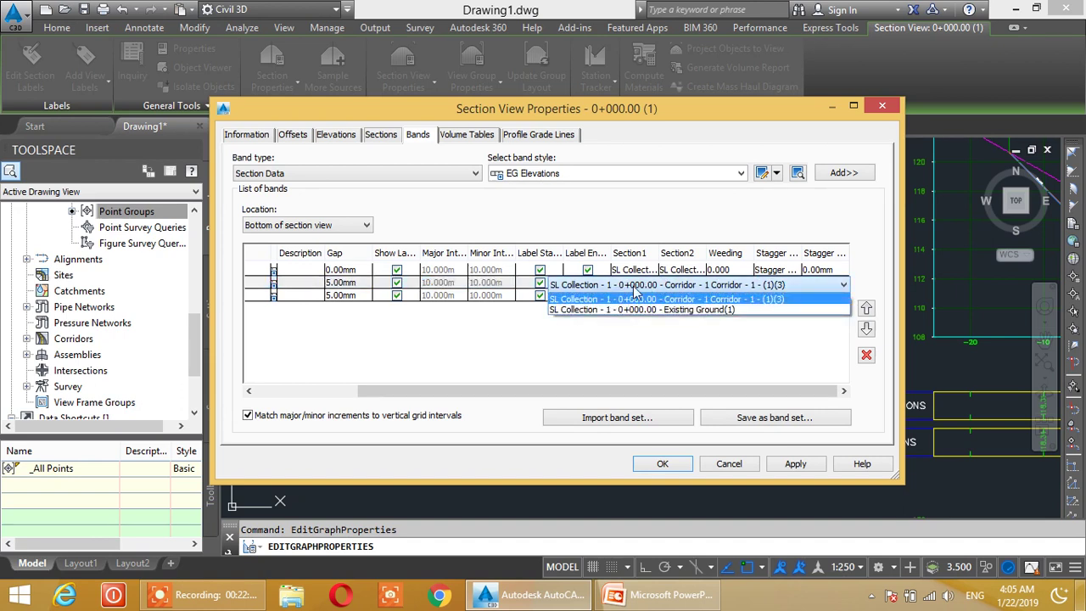
left_click(633, 308)
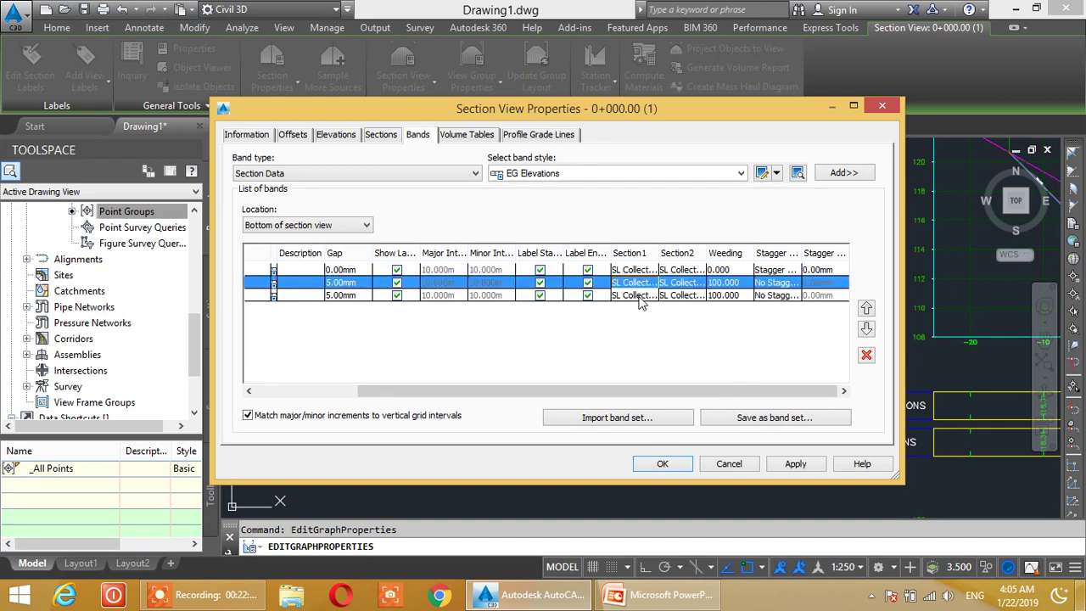
Set both EG Elevations band sources to Existing Ground
left_click(641, 297)
left_click(645, 297)
left_click(651, 322)
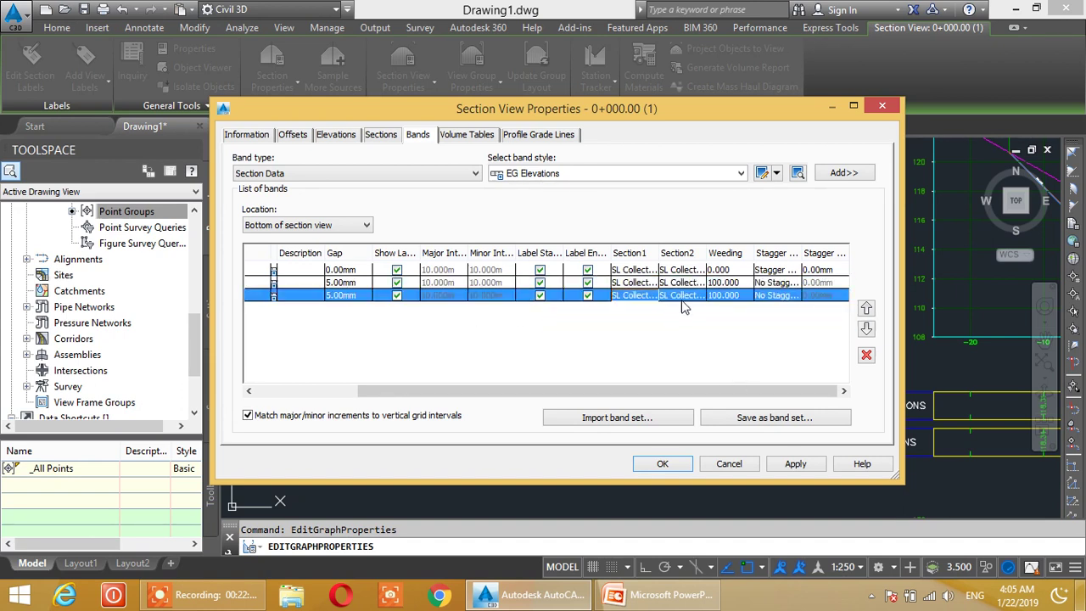
left_click(691, 298)
left_click(692, 325)
left_click(636, 295)
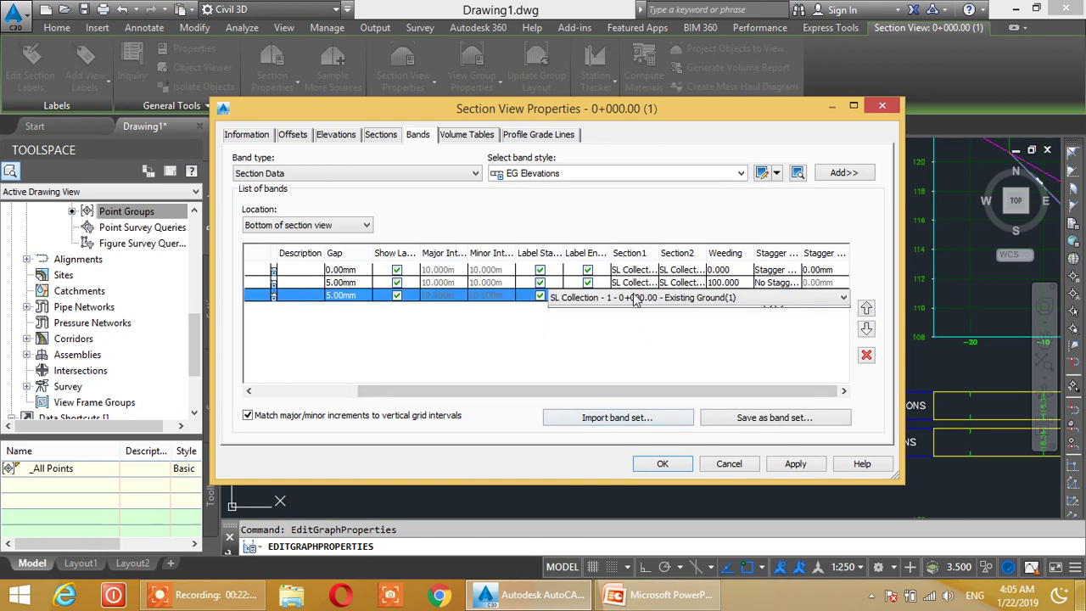
left_click(635, 297)
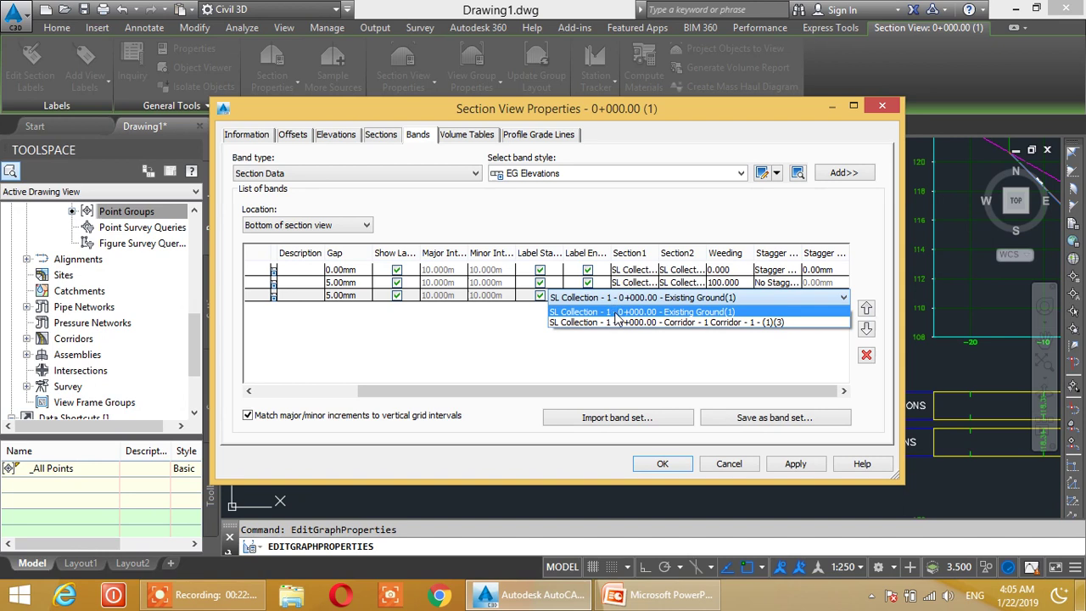
left_click(617, 312)
left_click(694, 299)
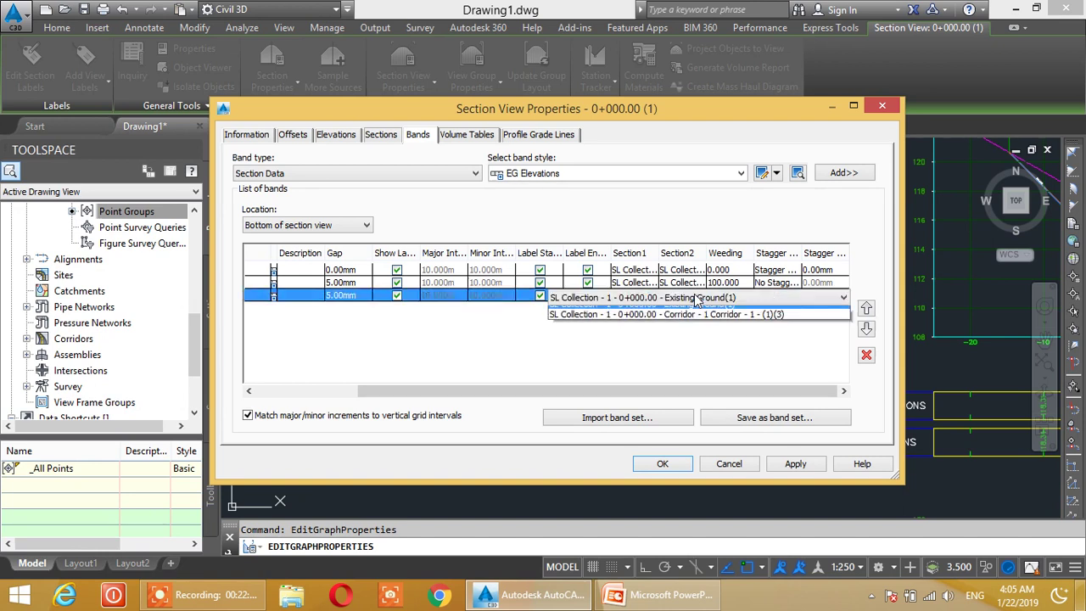
left_click(684, 307)
Set the FG Elevations second source to the corridor, then apply and close
left_click(684, 284)
left_click(684, 283)
left_click(648, 382)
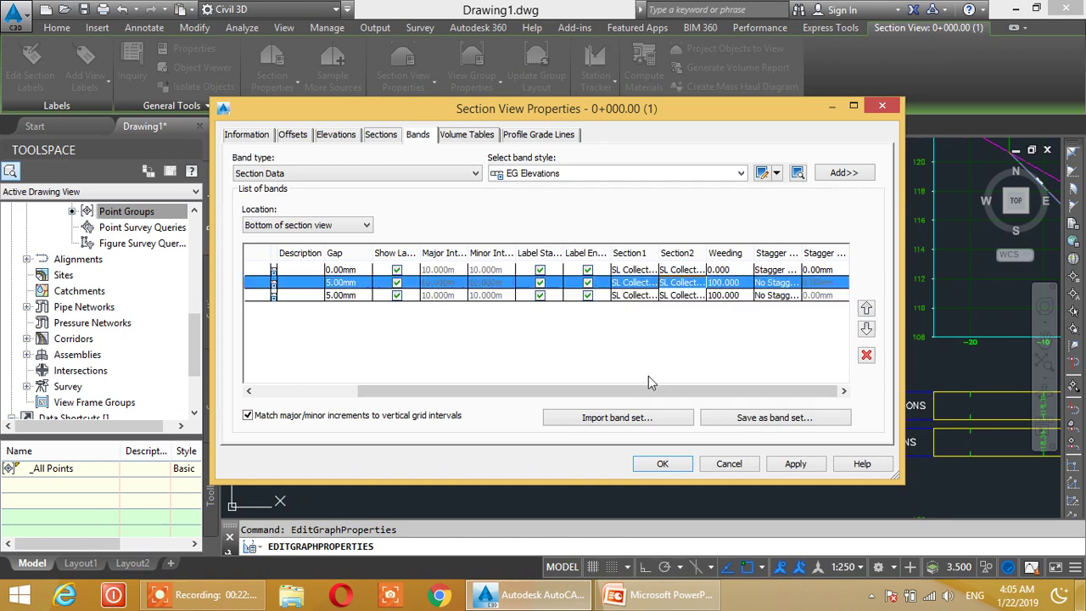
left_click_drag(627, 391, 475, 398)
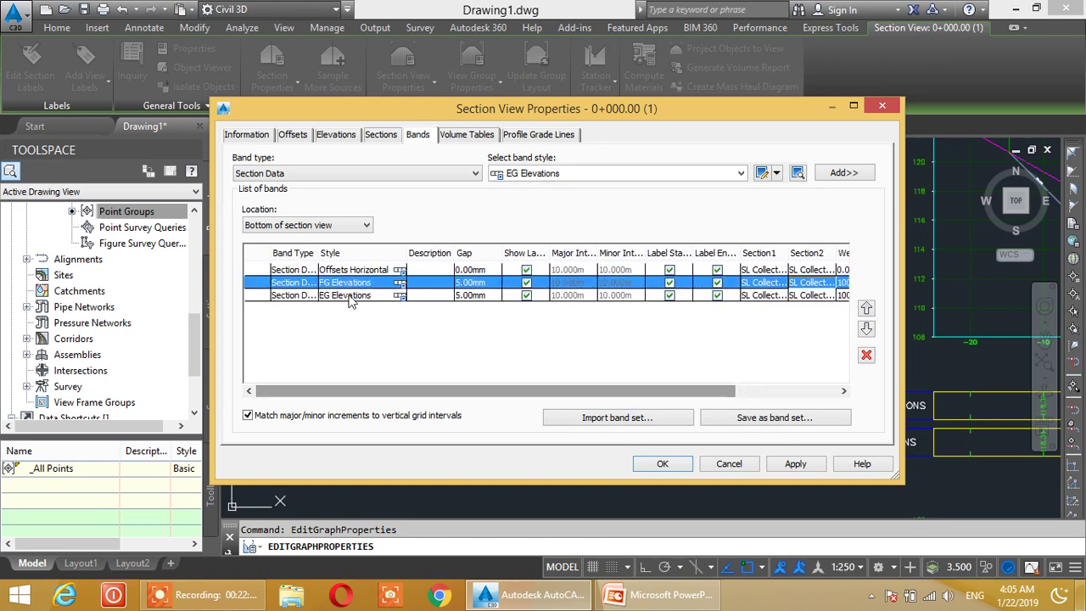
left_click(789, 466)
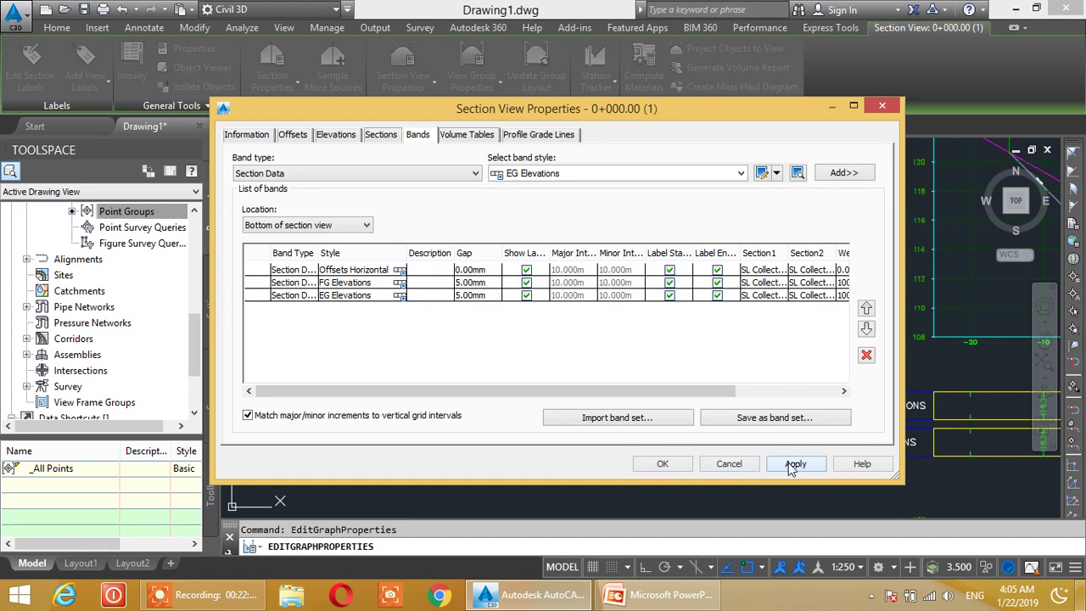
left_click(663, 464)
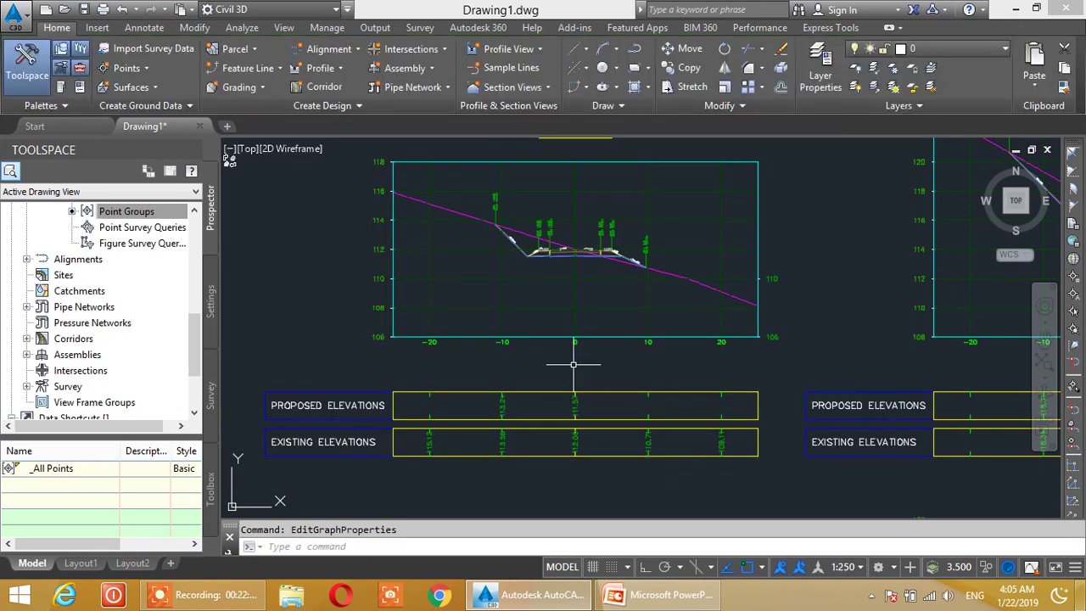
Zoom and pan to the 0+000.00 section view, select it and call up its context menu
scroll(499, 458, "up", 2)
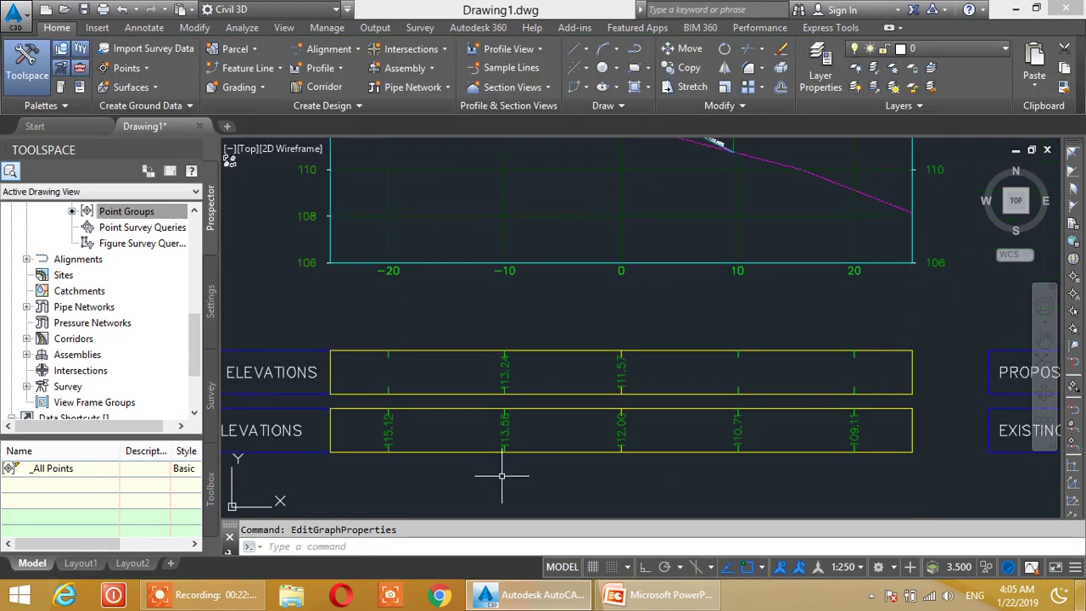
scroll(510, 457, "up", 2)
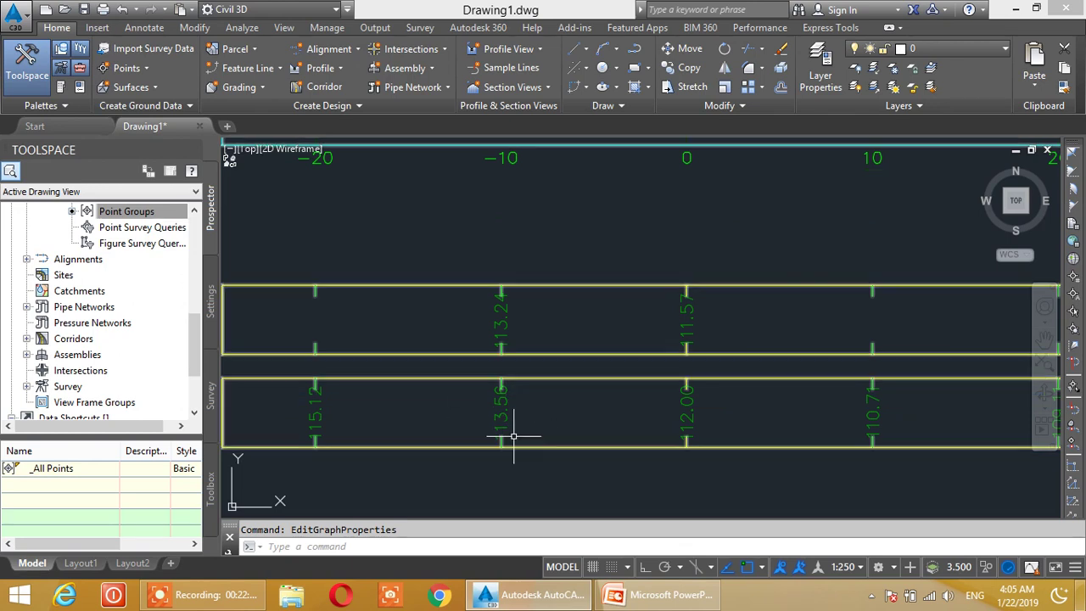
scroll(758, 318, "down", 2)
scroll(721, 297, "down", 3)
scroll(671, 279, "up", 2)
scroll(671, 340, "up", 1)
scroll(662, 350, "up", 2)
scroll(636, 385, "down", 3)
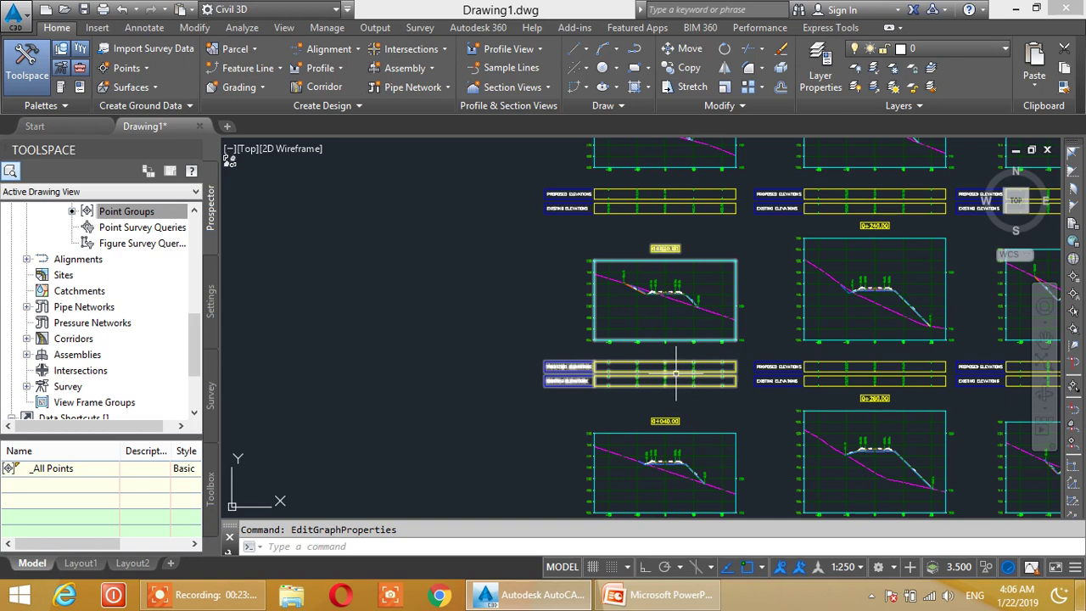
scroll(619, 396, "down", 1)
scroll(644, 399, "up", 1)
scroll(667, 402, "up", 1)
scroll(667, 402, "up", 1)
scroll(667, 403, "up", 1)
middle_click_drag(667, 402, 671, 402)
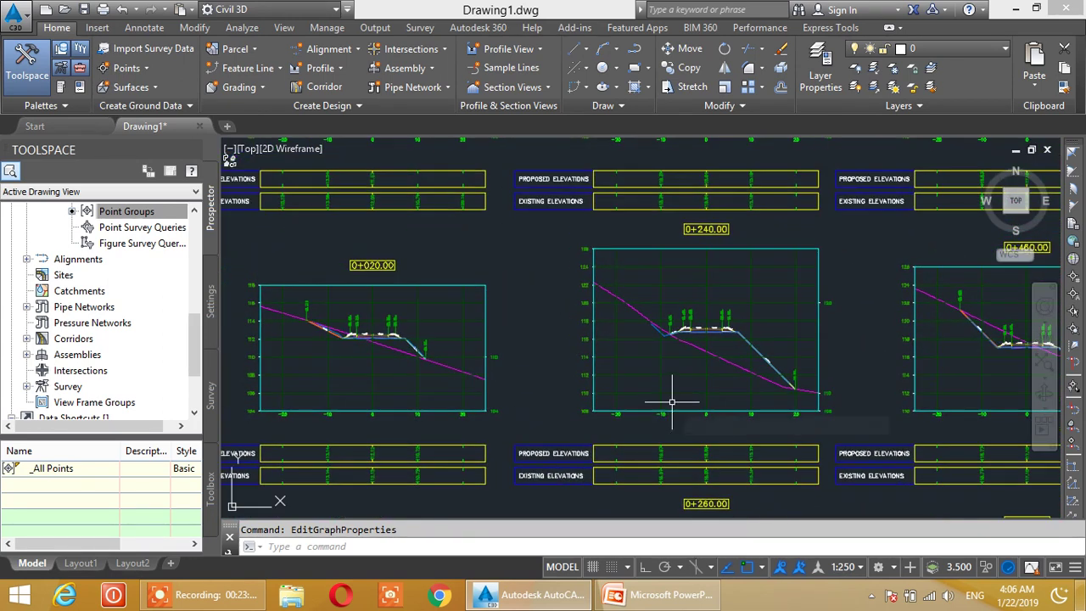
middle_click_drag(313, 148, 388, 319)
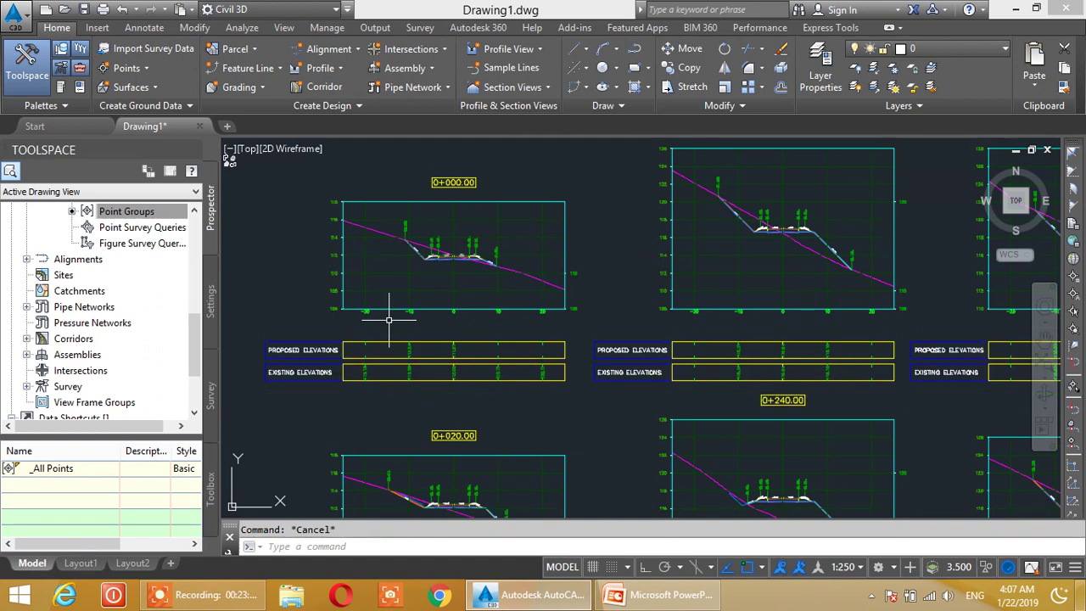
scroll(395, 303, "up", 1)
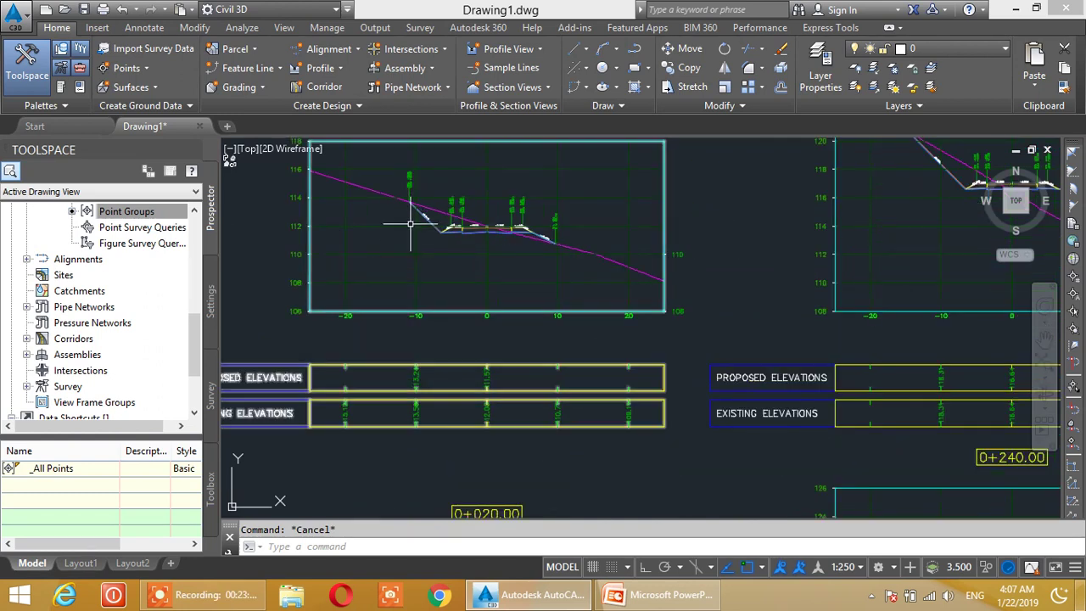
left_click(411, 224)
right_click(410, 224)
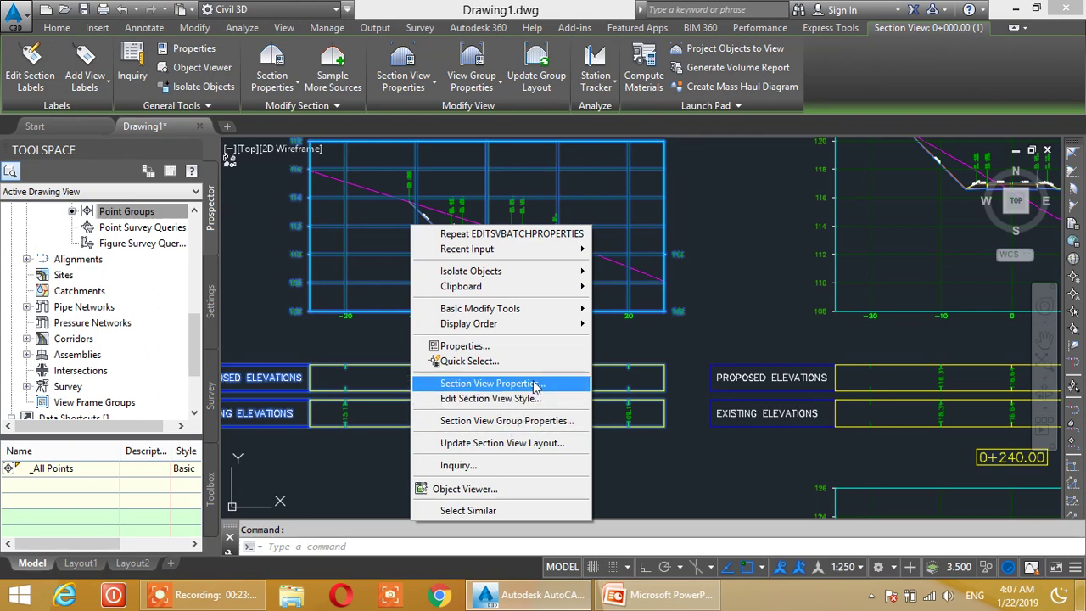
In the group's band settings, keep the proposed elevations band on the corridor surface
left_click(490, 422)
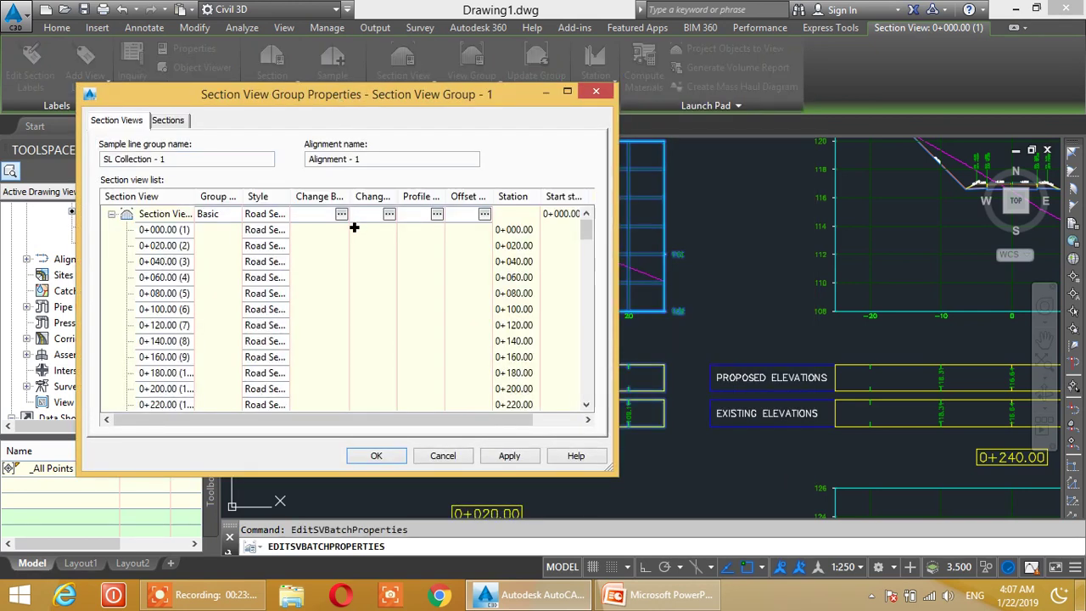
left_click(342, 214)
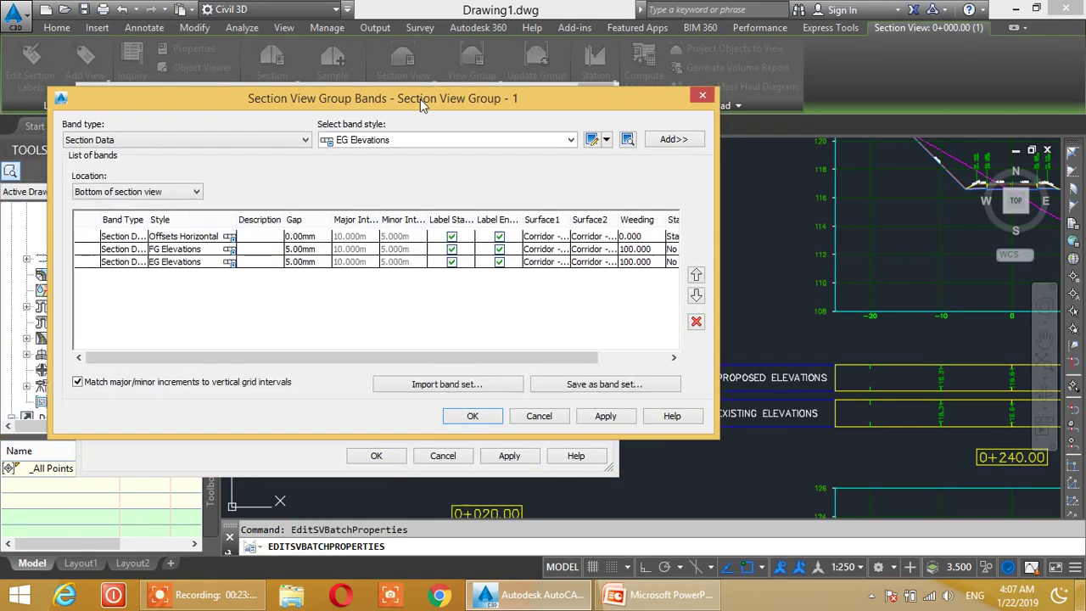
left_click_drag(370, 98, 476, 81)
left_click_drag(378, 341, 521, 342)
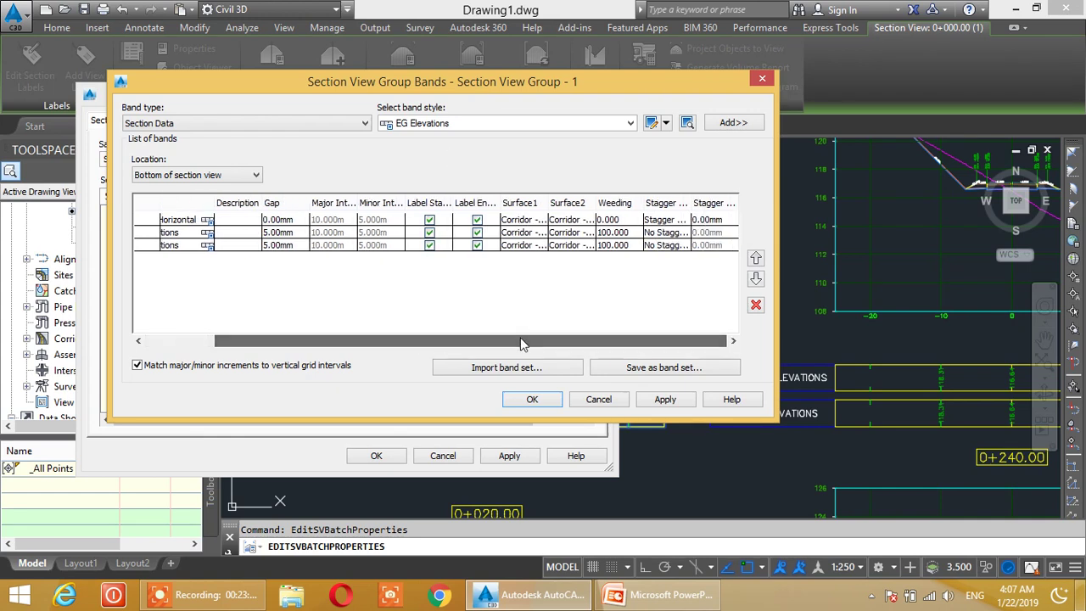
left_click_drag(369, 341, 283, 337)
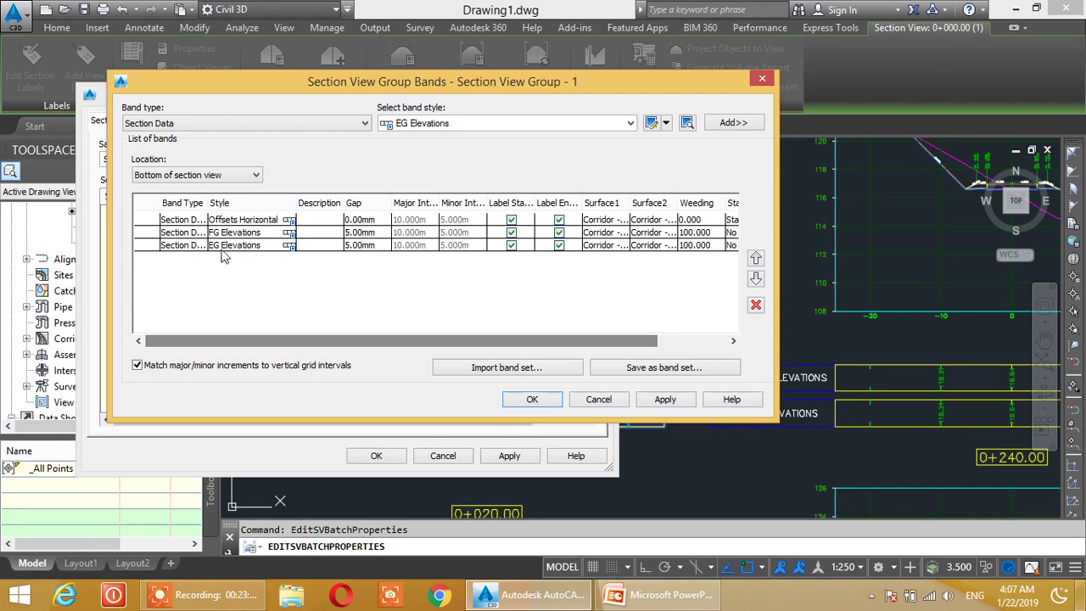
left_click_drag(364, 345, 433, 344)
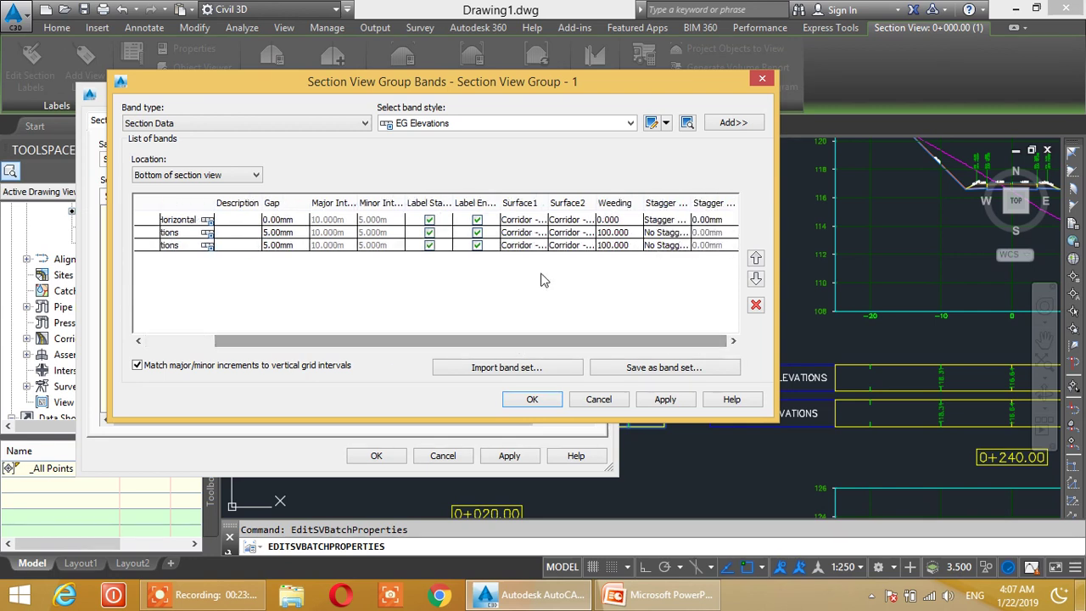
left_click(531, 236)
left_click(532, 236)
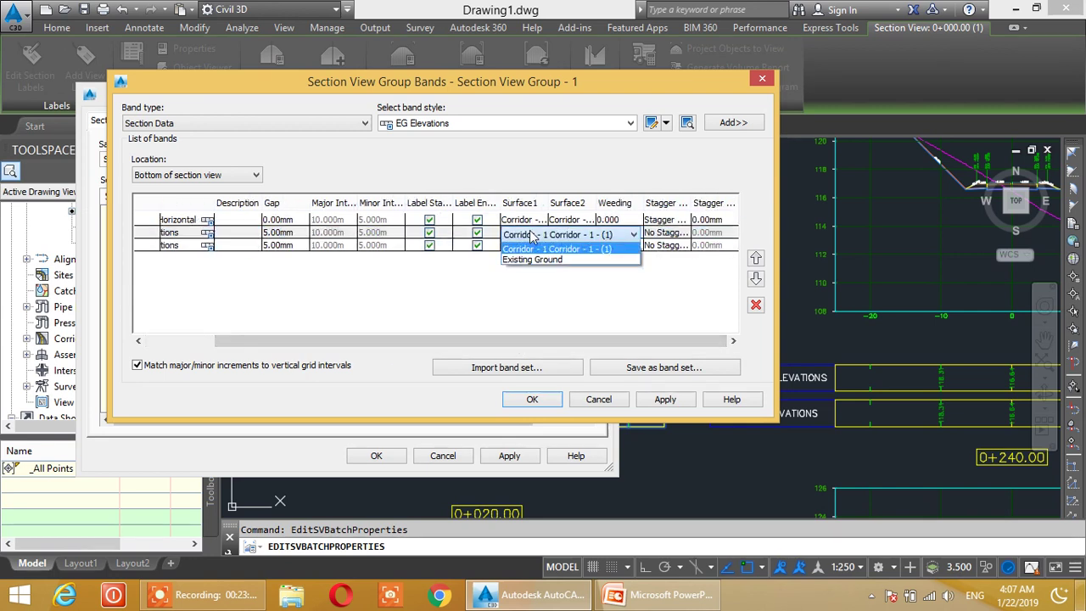
left_click(522, 273)
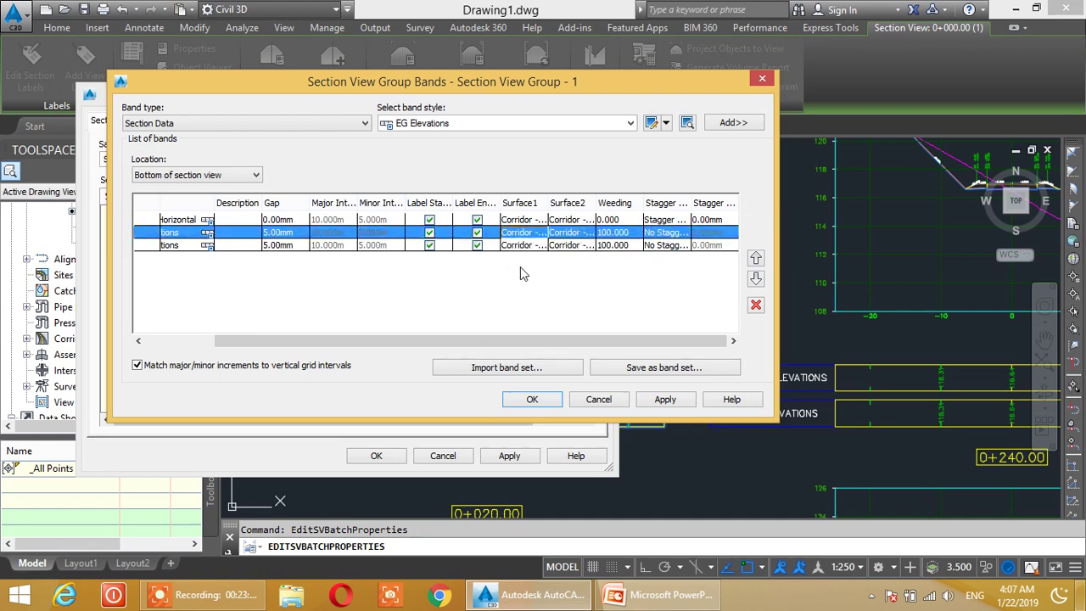
Set EG Elevations Surface1 and Surface2 to Existing Ground, then apply and confirm
left_click(534, 246)
left_click(537, 272)
left_click(571, 249)
left_click(571, 272)
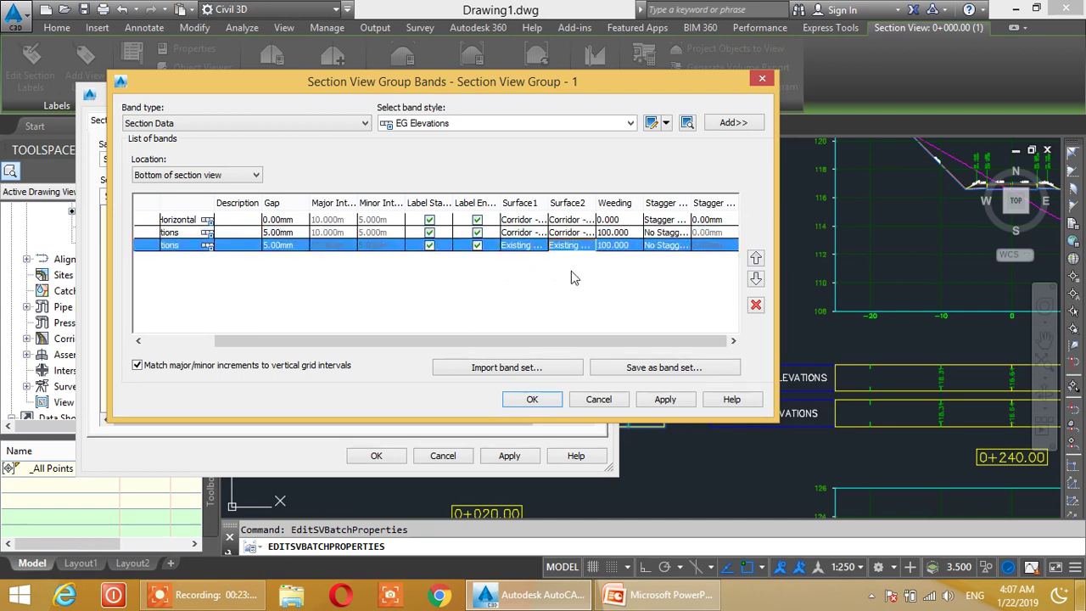
left_click(660, 401)
left_click(532, 400)
left_click(509, 455)
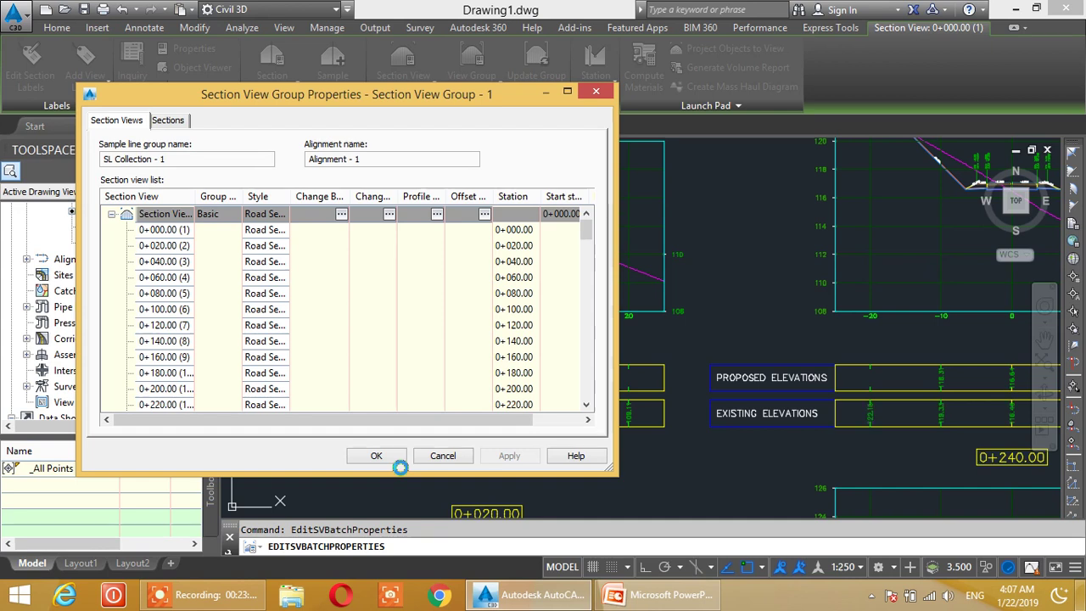
left_click(376, 456)
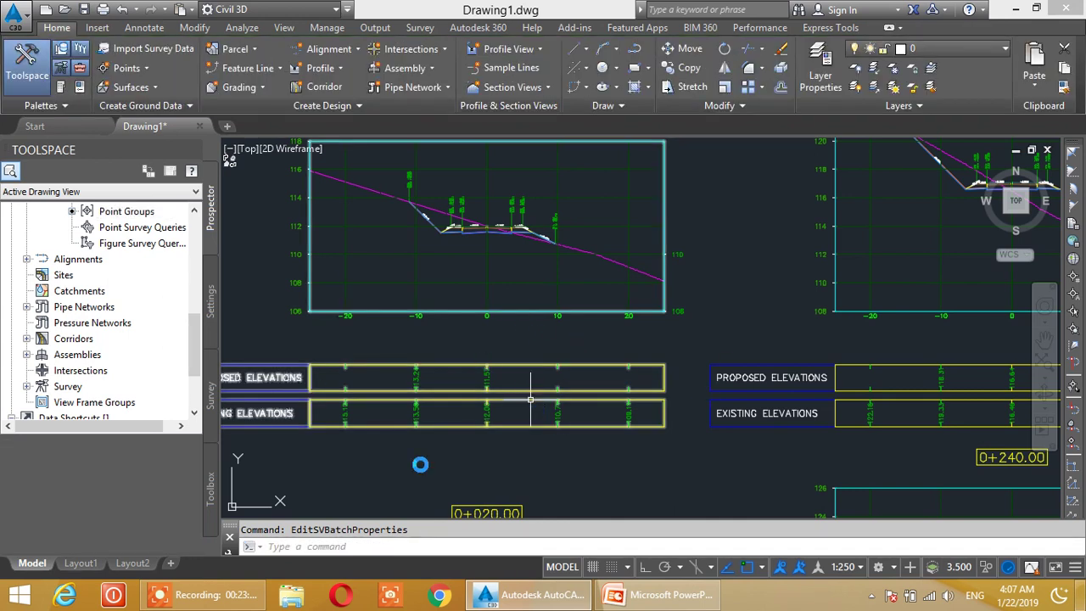
Zoom around the Proposed and Existing Elevations bands to check their values
middle_click_drag(805, 430, 632, 467)
scroll(632, 468, "up", 2)
scroll(475, 415, "down", 3)
scroll(678, 325, "up", 3)
scroll(678, 325, "up", 2)
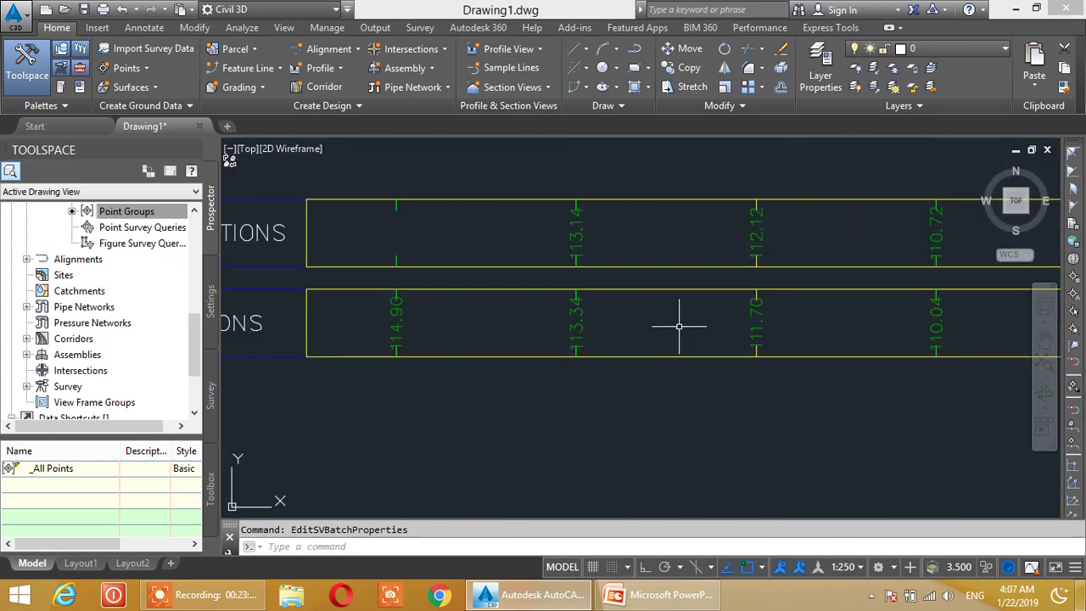
scroll(722, 297, "down", 1)
scroll(509, 318, "down", 4)
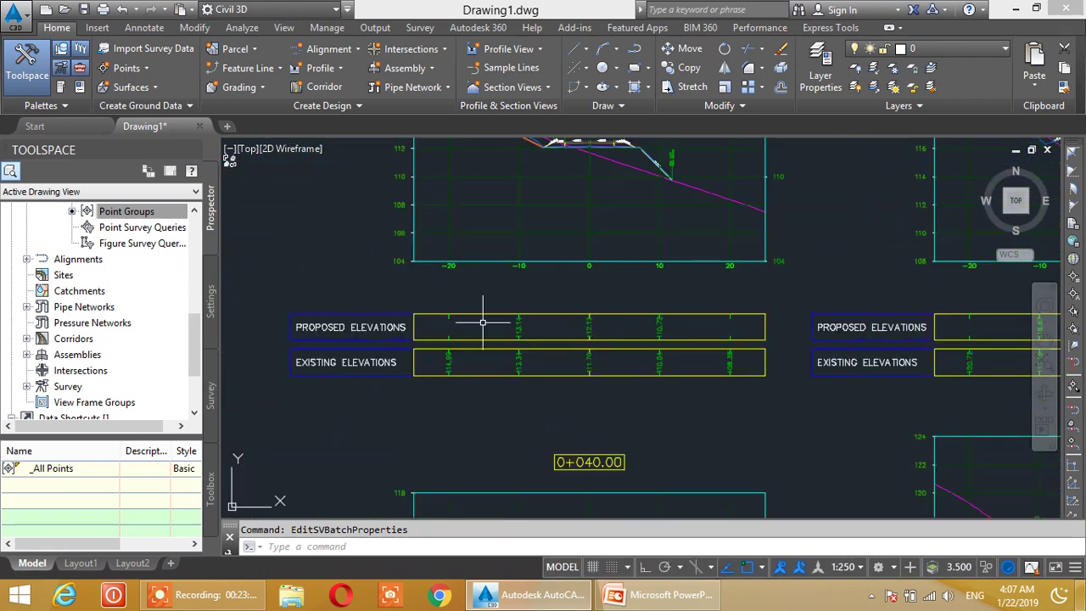
mouse_move(547, 316)
middle_mouse_down()
mouse_move(552, 399)
mouse_move(594, 356)
mouse_move(594, 311)
mouse_move(543, 298)
middle_mouse_up()
scroll(554, 357, "down", 2)
scroll(396, 296, "up", 5)
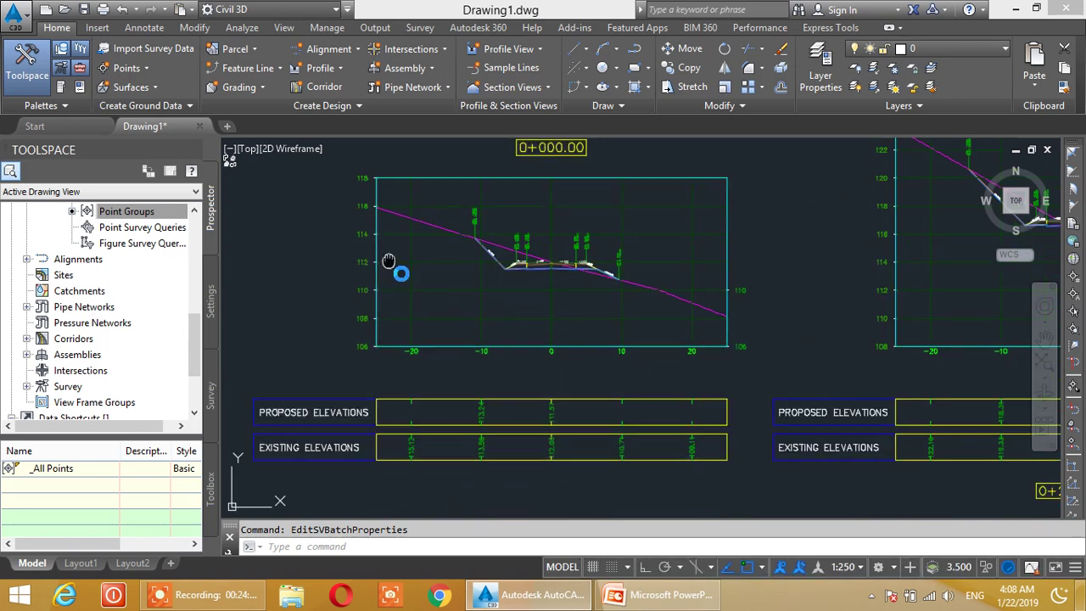
scroll(382, 289, "down", 3)
Window-select the 0+000.00 section view
middle_click_drag(366, 313, 425, 275)
left_click(415, 246)
left_click(419, 244)
Update the section view group layout
right_click(413, 231)
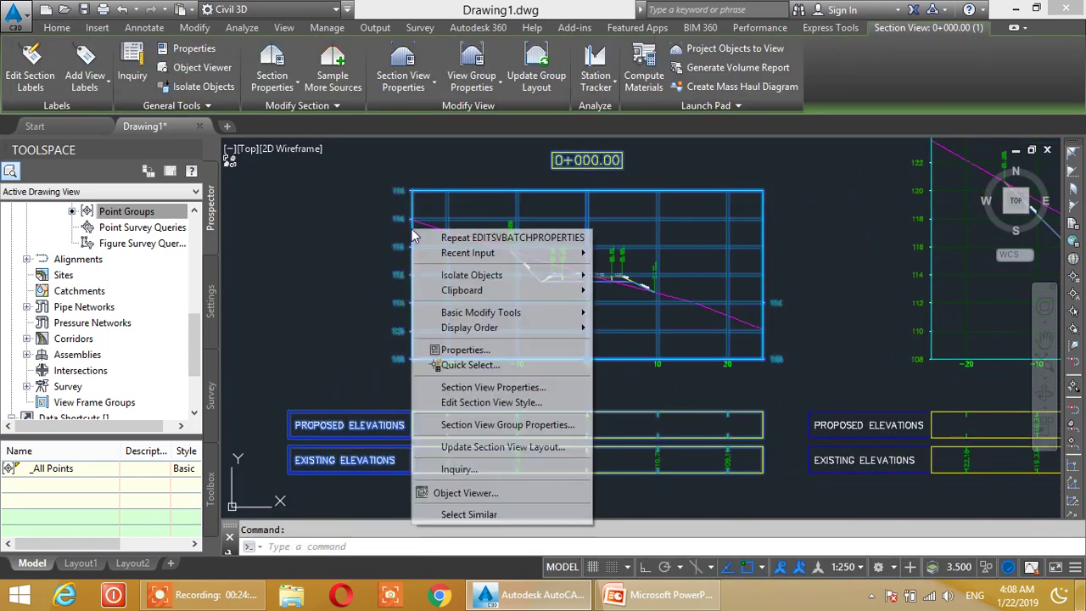
left_click(480, 447)
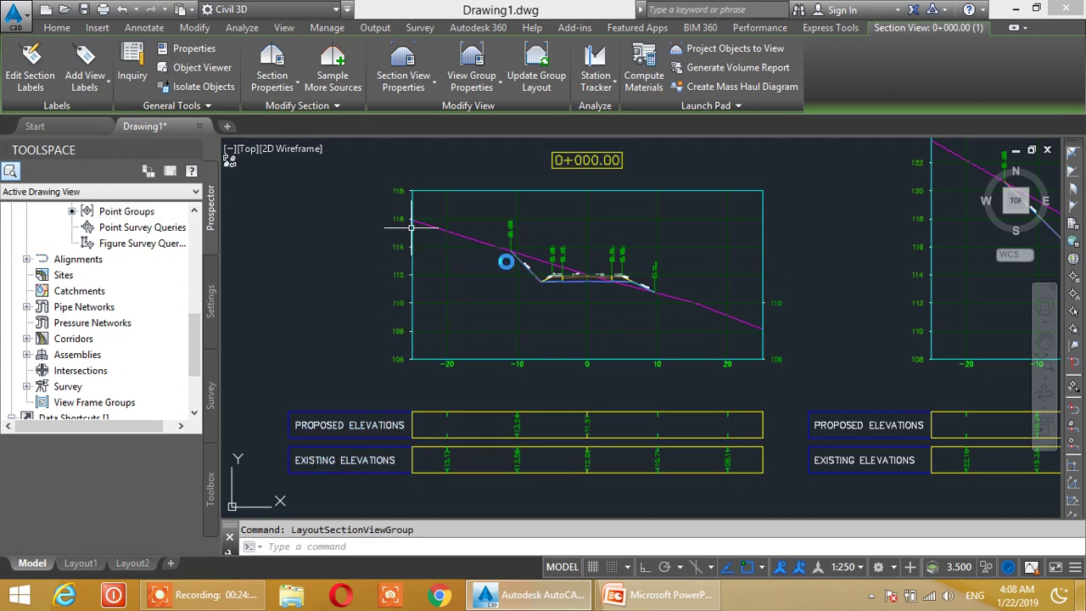
key("Escape")
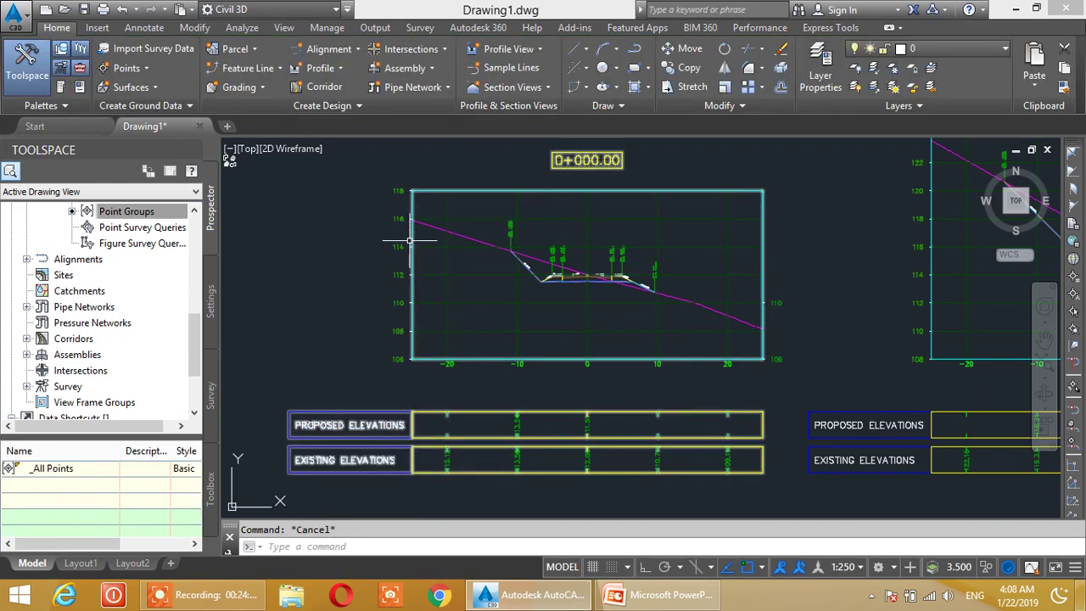
Review the group's volume table settings in Section View Group Properties, keeping the Basic table style
left_click(411, 247)
right_click(410, 248)
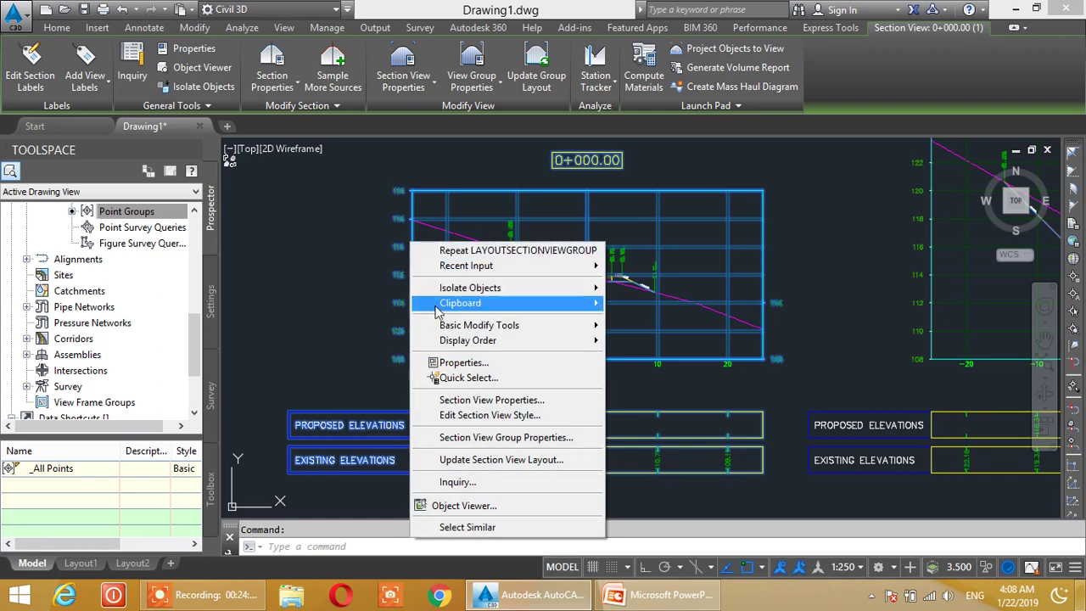
left_click(492, 438)
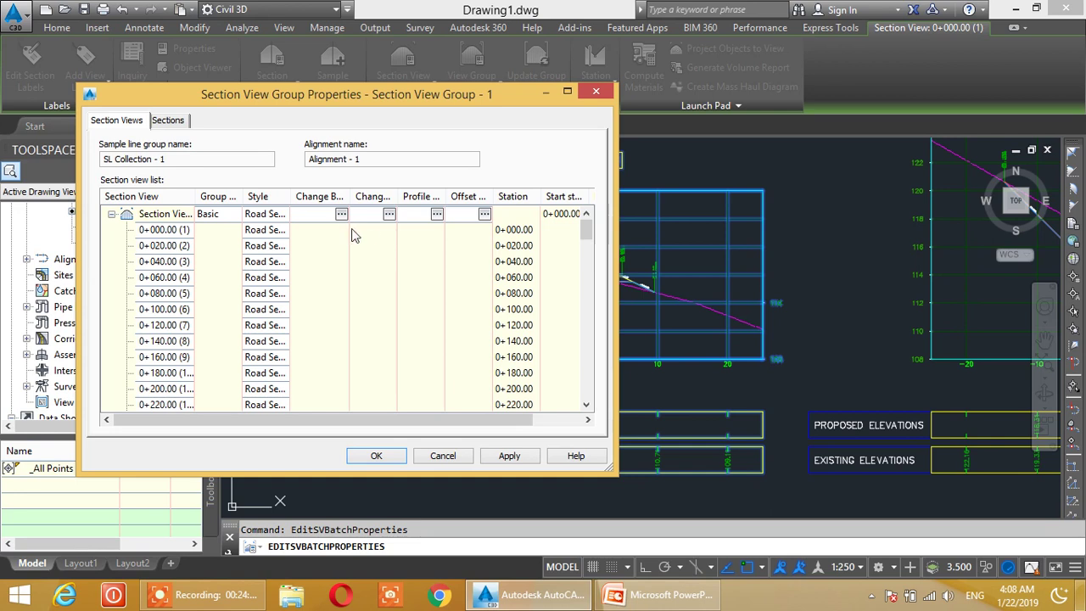
left_click(388, 214)
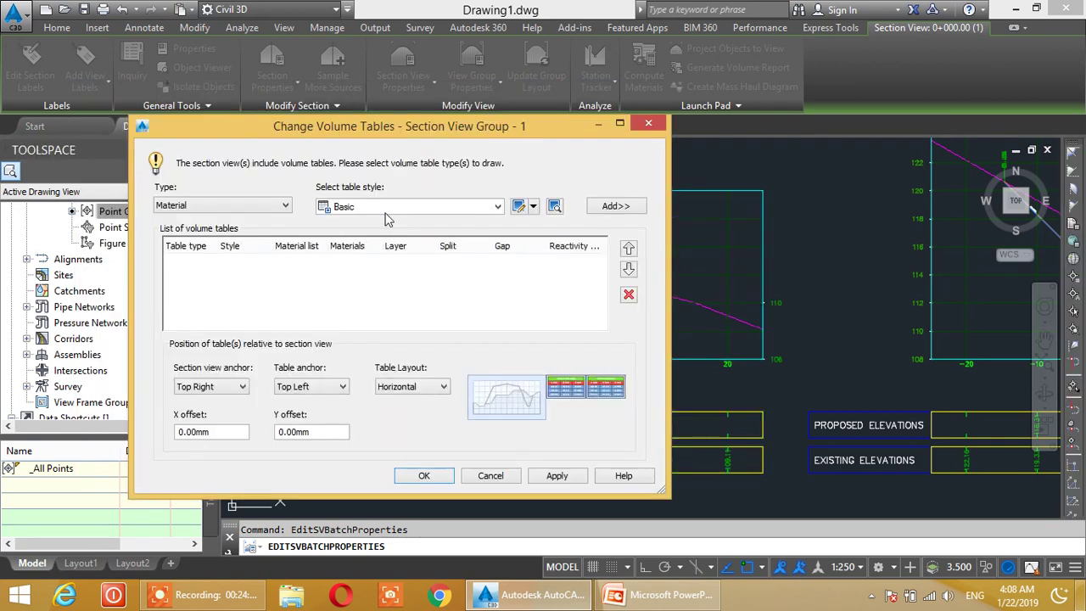
left_click_drag(395, 124, 407, 114)
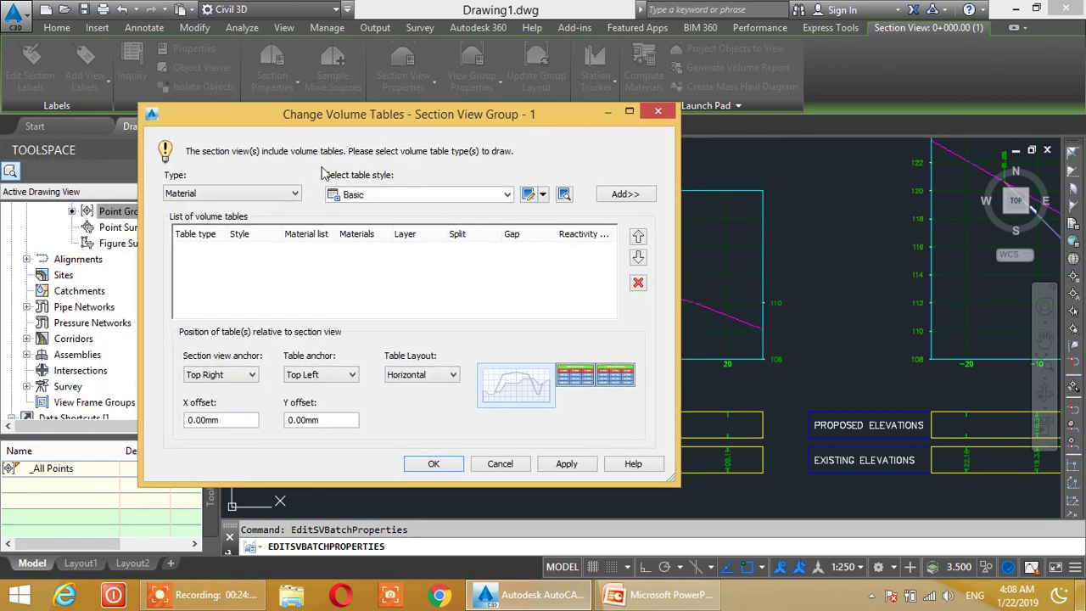
left_click(492, 199)
left_click(495, 200)
left_click(505, 465)
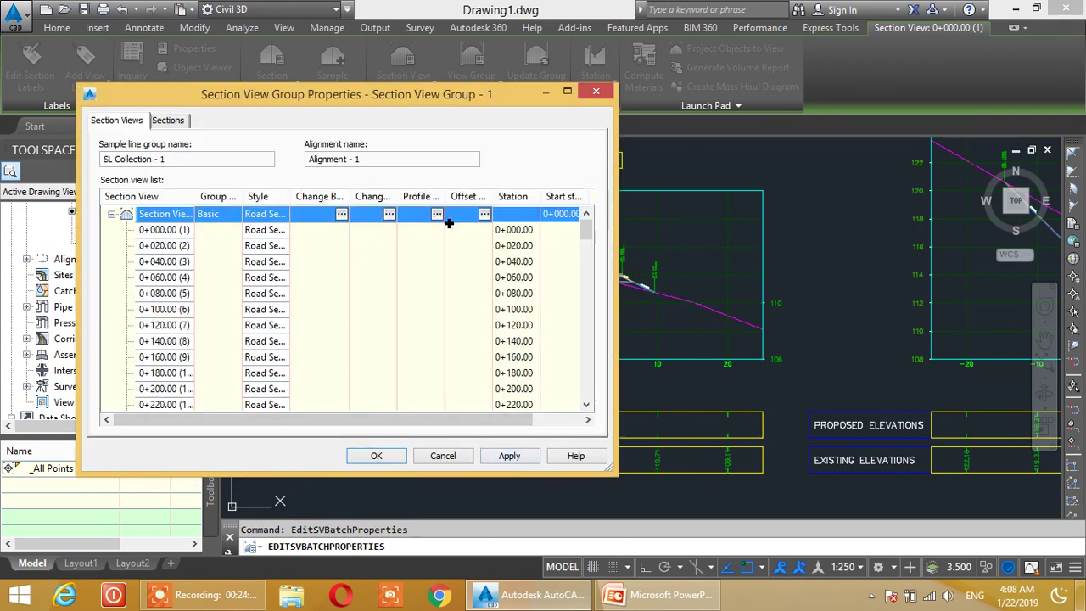
Review grade point and offset range settings unchanged, leaving the offset range automatic, and close
left_click(437, 215)
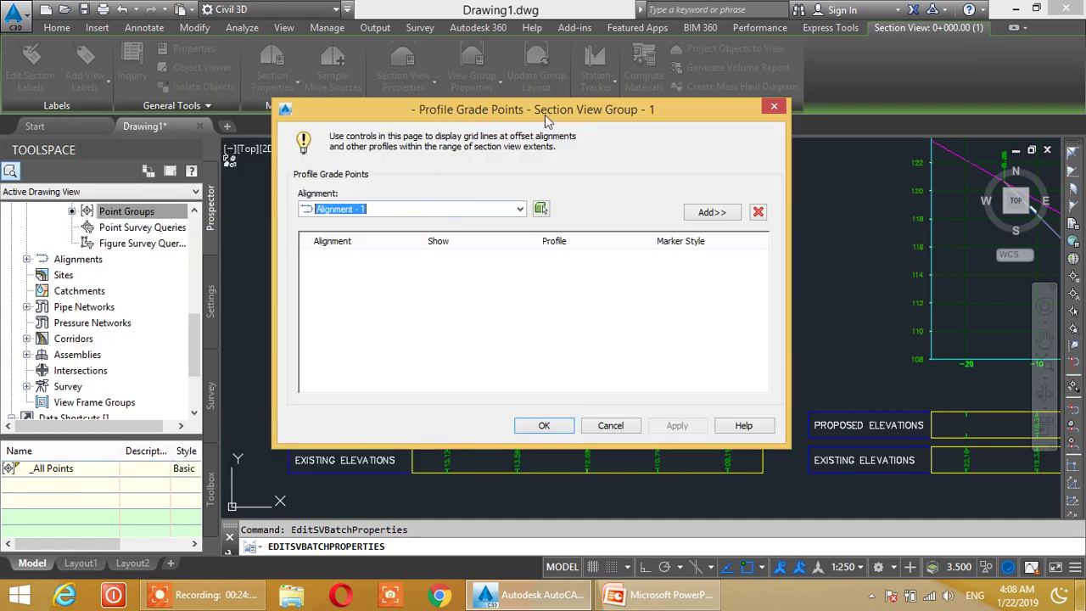
left_click_drag(545, 114, 501, 121)
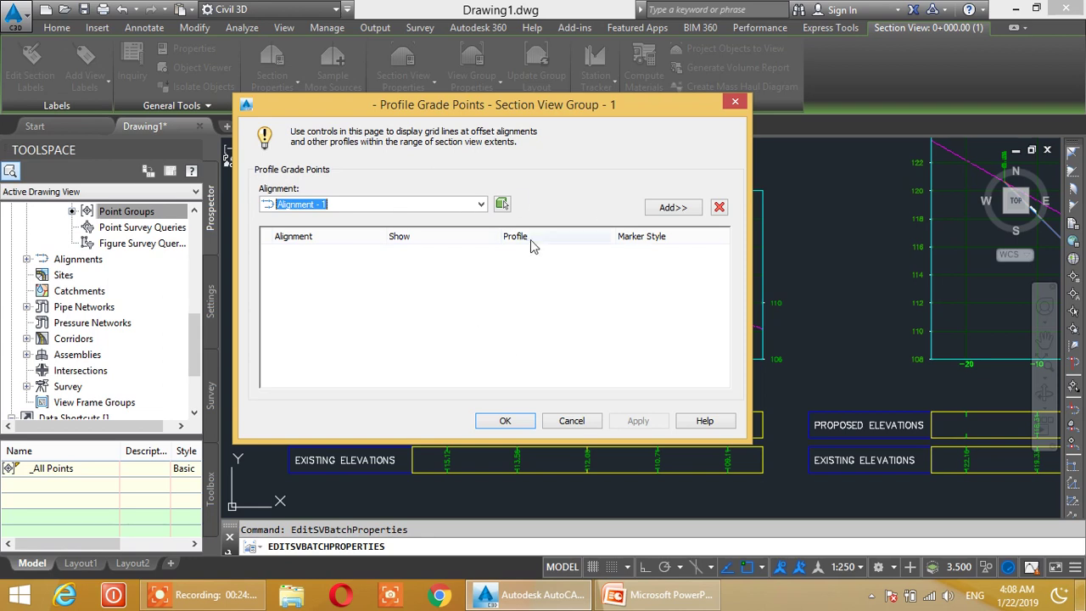
left_click(571, 421)
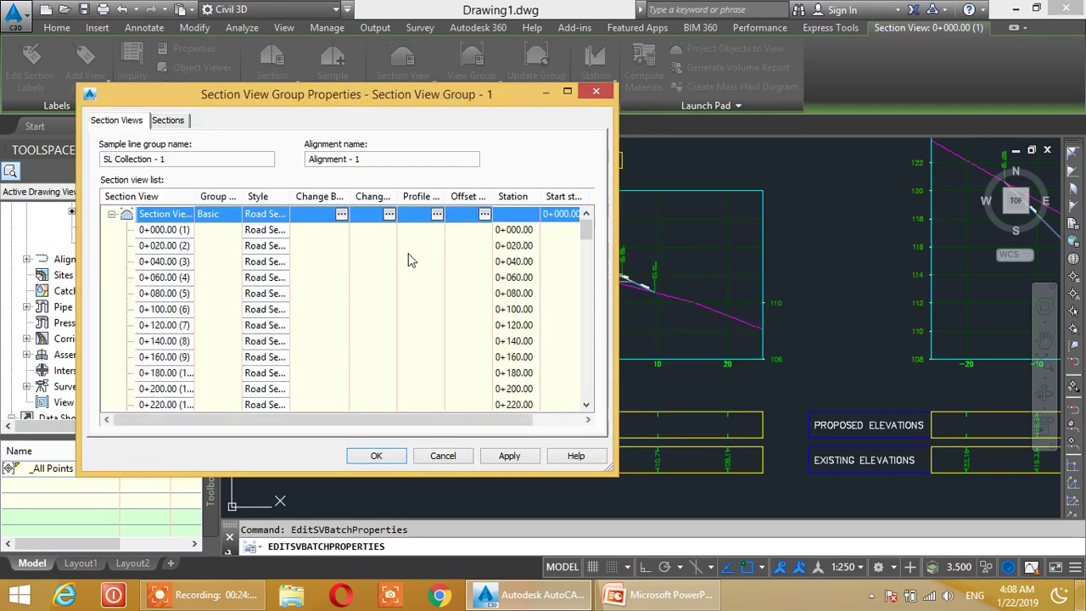
left_click(484, 213)
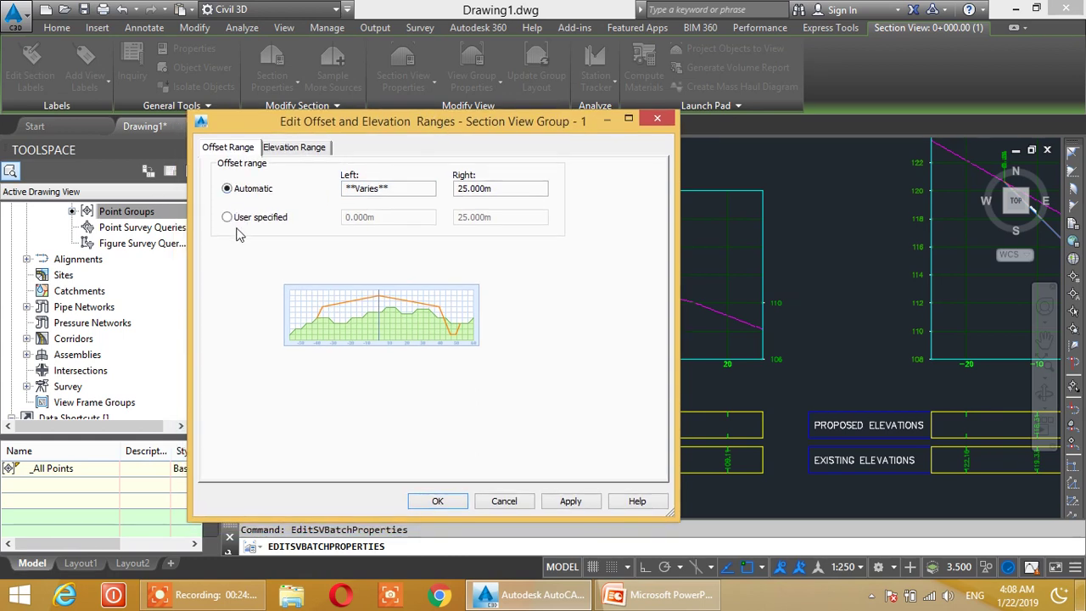
left_click(246, 224)
left_click(238, 194)
left_click(504, 502)
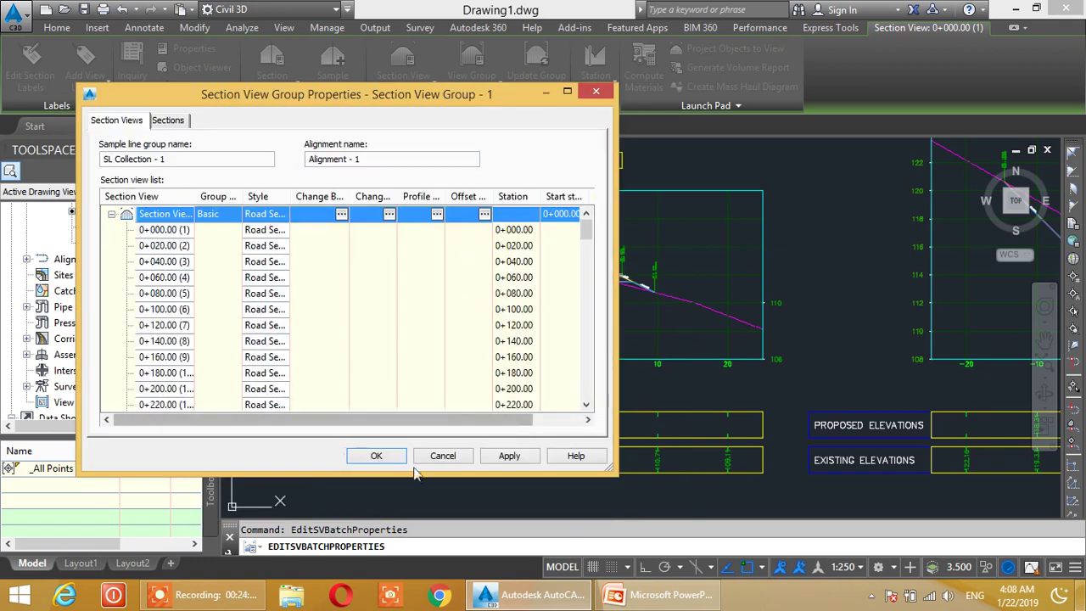
left_click(376, 456)
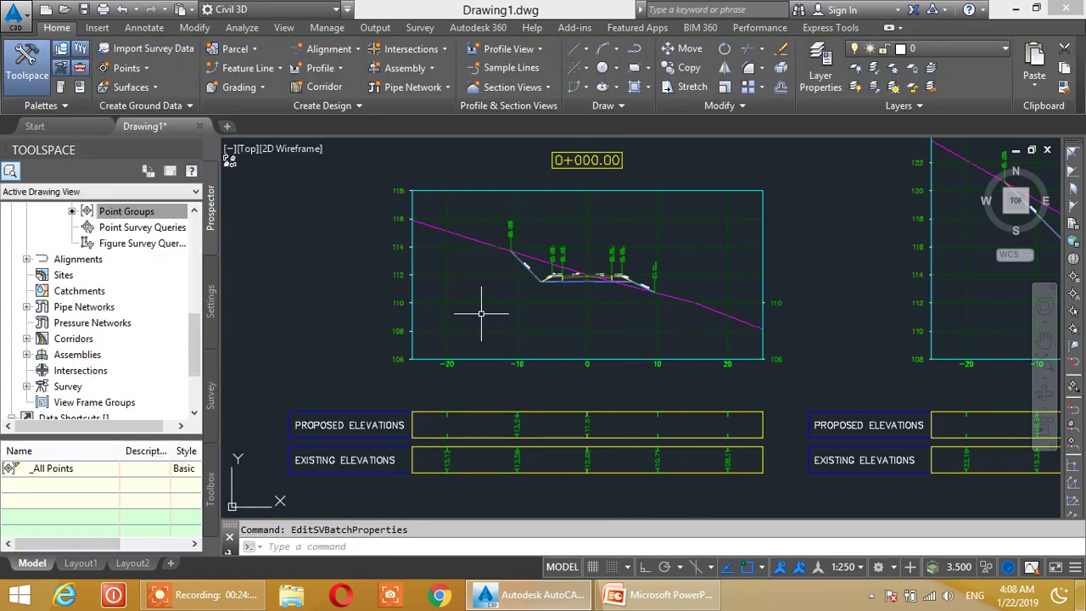
mouse_move(481, 314)
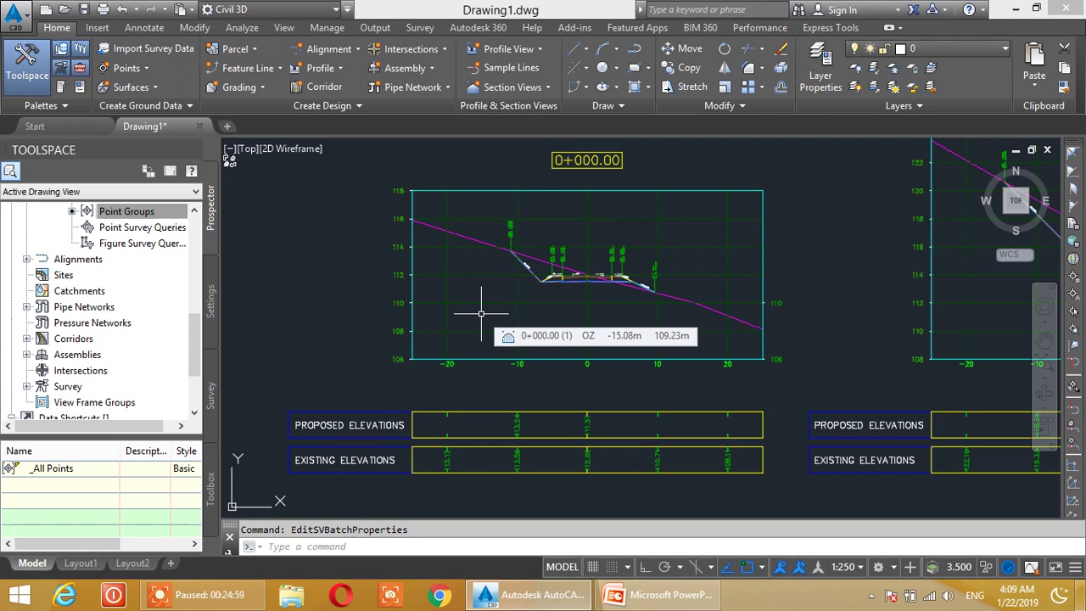
Zoom into the 0+000.00 corridor section to inspect its −2.00%, −25.00% and 50.00% labels, then select it
scroll(586, 292, "up", 2)
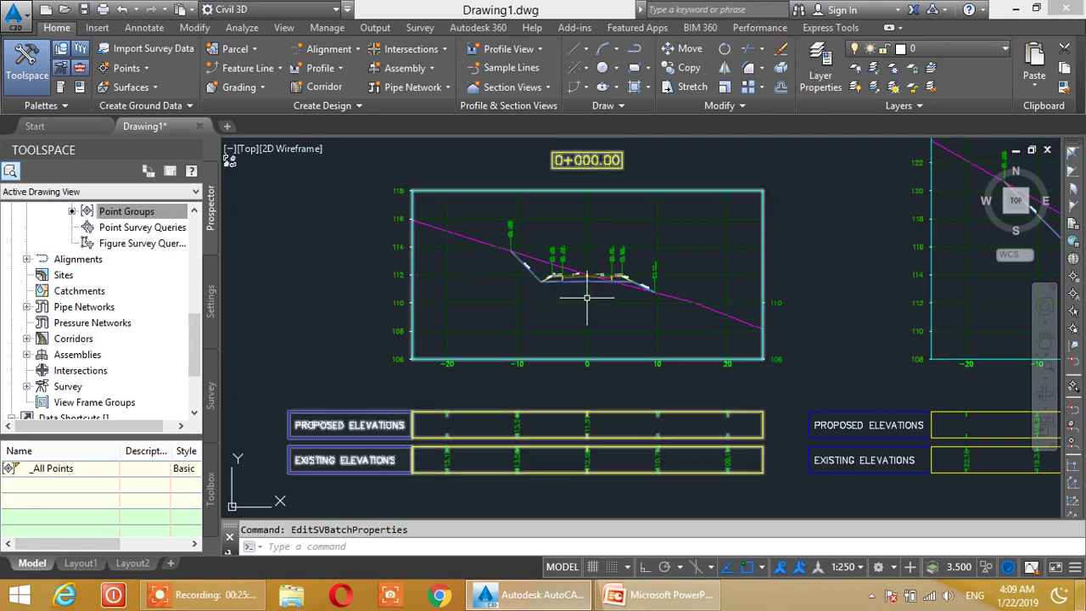
scroll(588, 249, "up", 2)
scroll(620, 315, "up", 3)
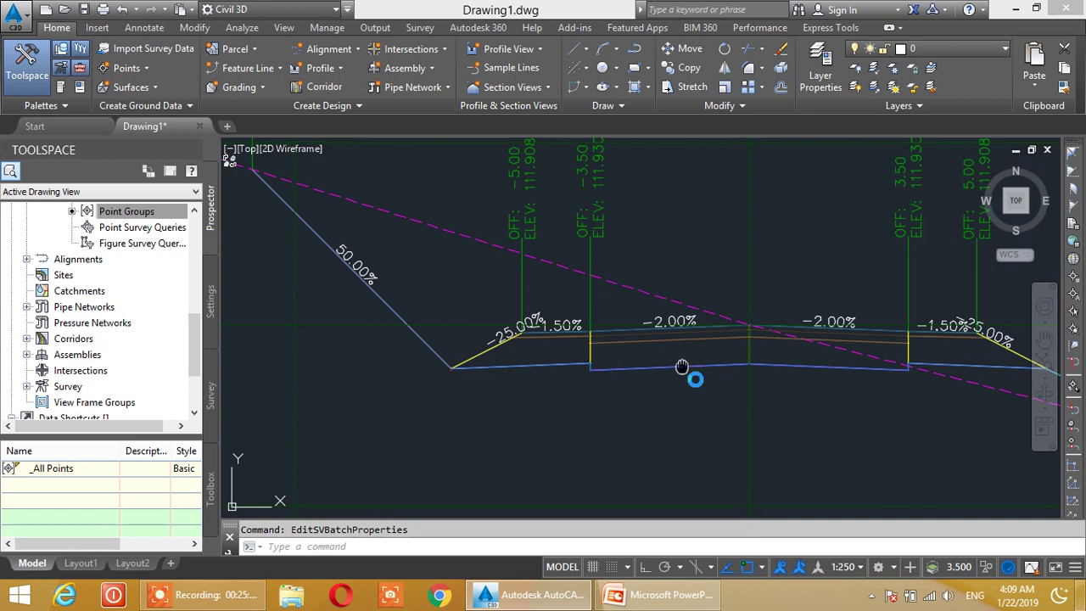
middle_click_drag(683, 367, 614, 404)
scroll(636, 358, "down", 2)
scroll(588, 388, "down", 1)
scroll(605, 374, "up", 1)
scroll(605, 375, "up", 2)
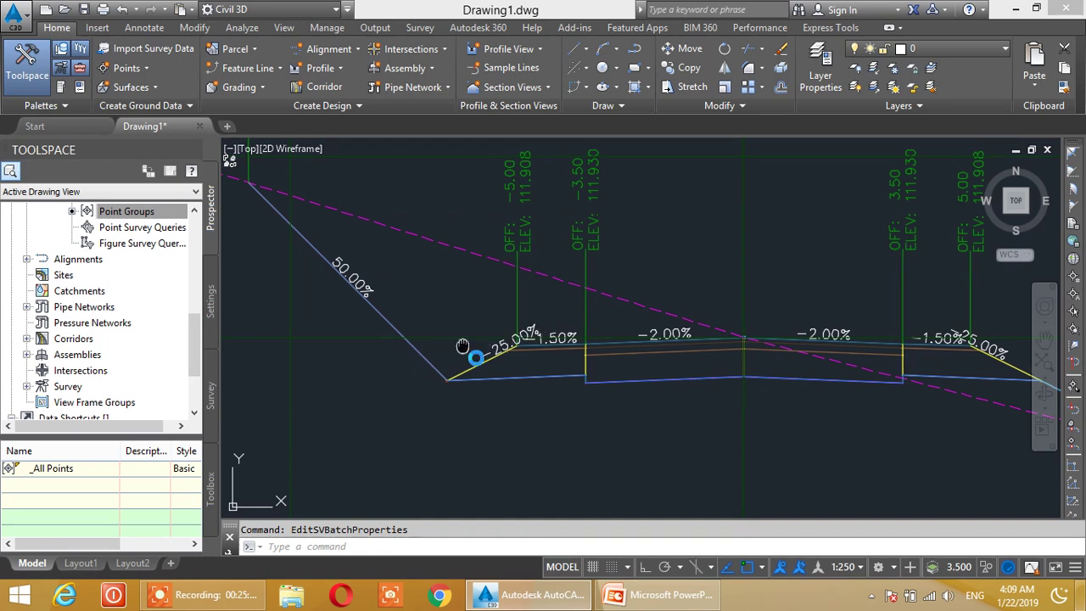
middle_click_drag(463, 348, 527, 410)
scroll(356, 339, "up", 3)
scroll(339, 323, "down", 4)
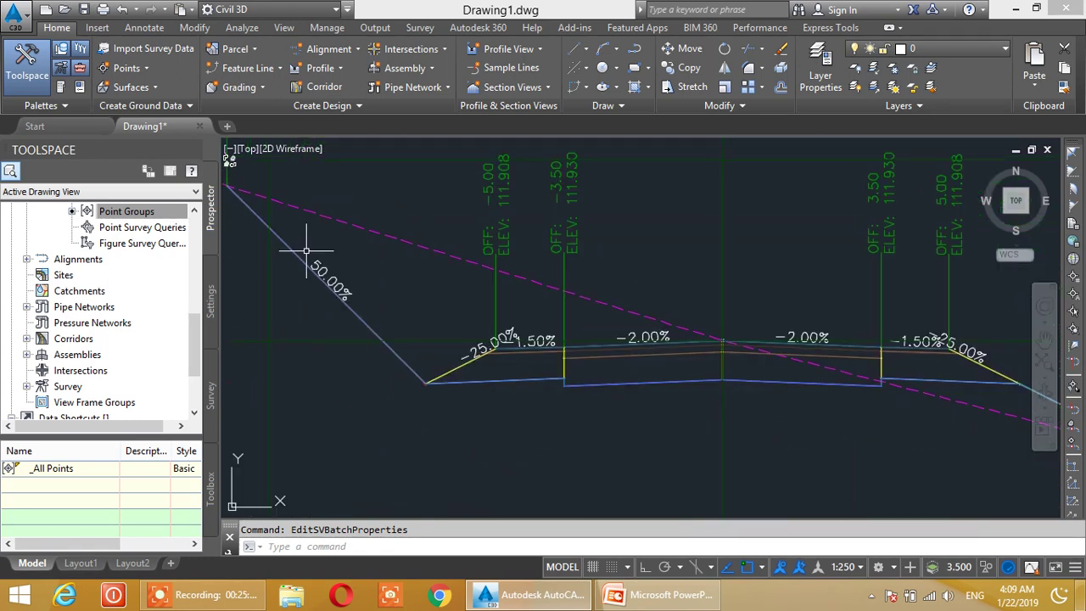
scroll(764, 356, "down", 1)
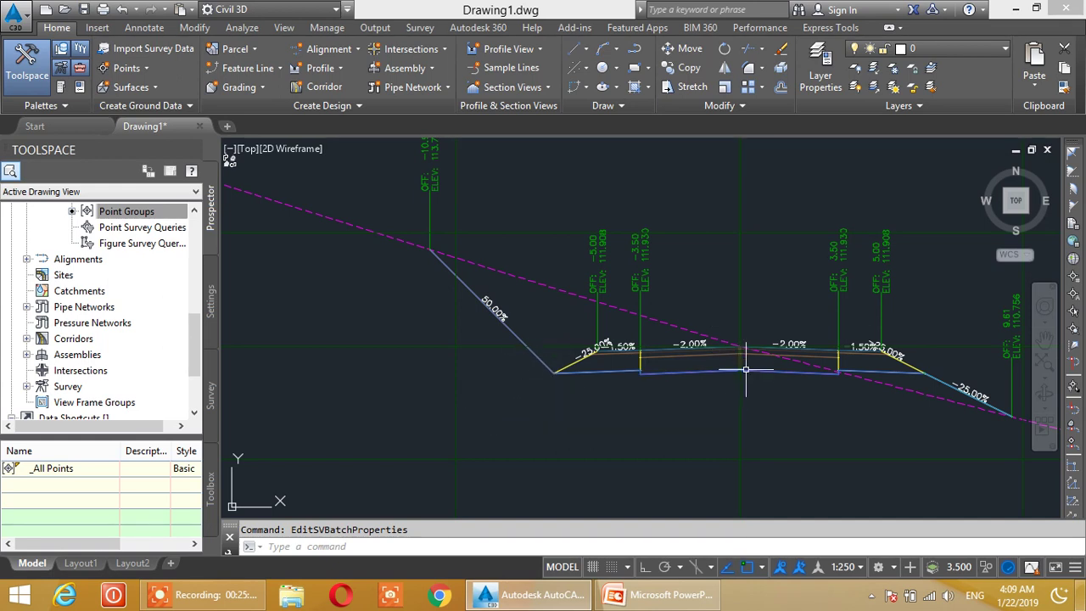
scroll(738, 372, "down", 1)
scroll(617, 304, "down", 1)
scroll(617, 304, "up", 1)
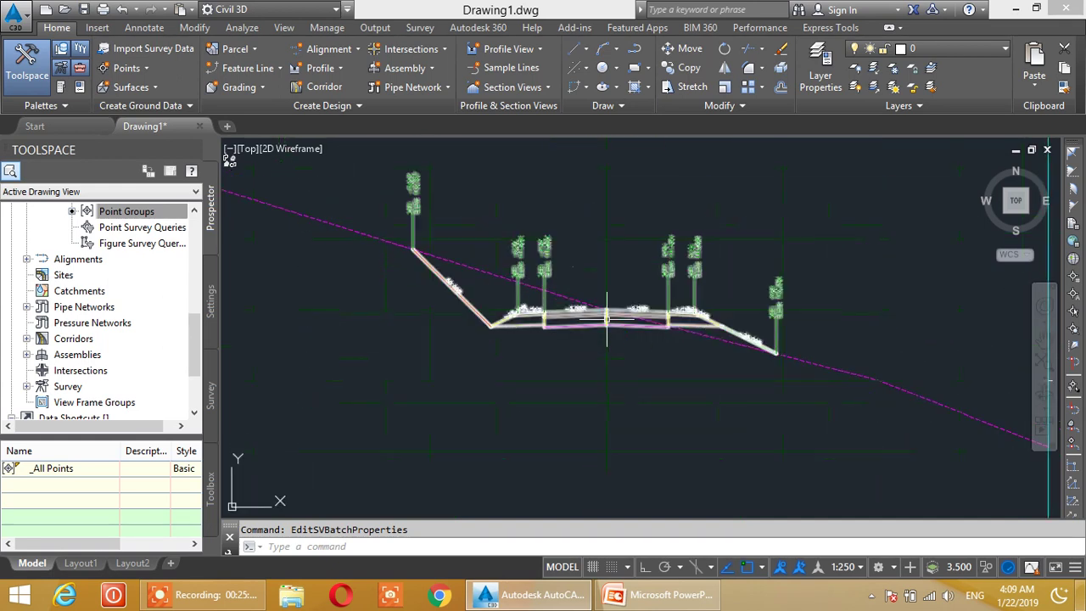
scroll(606, 306, "up", 1)
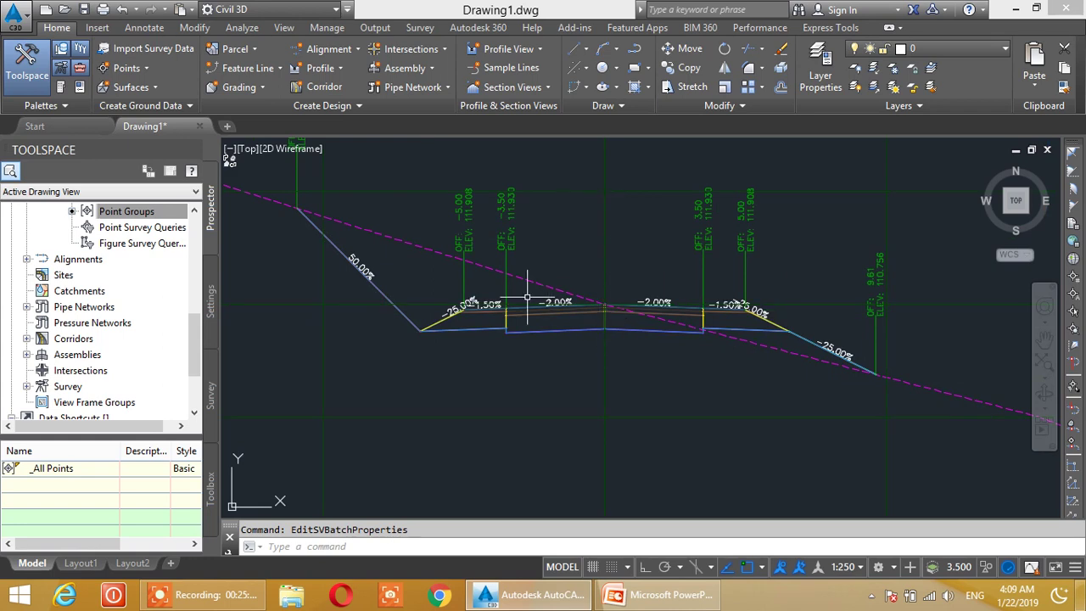
middle_click_drag(440, 320, 489, 255)
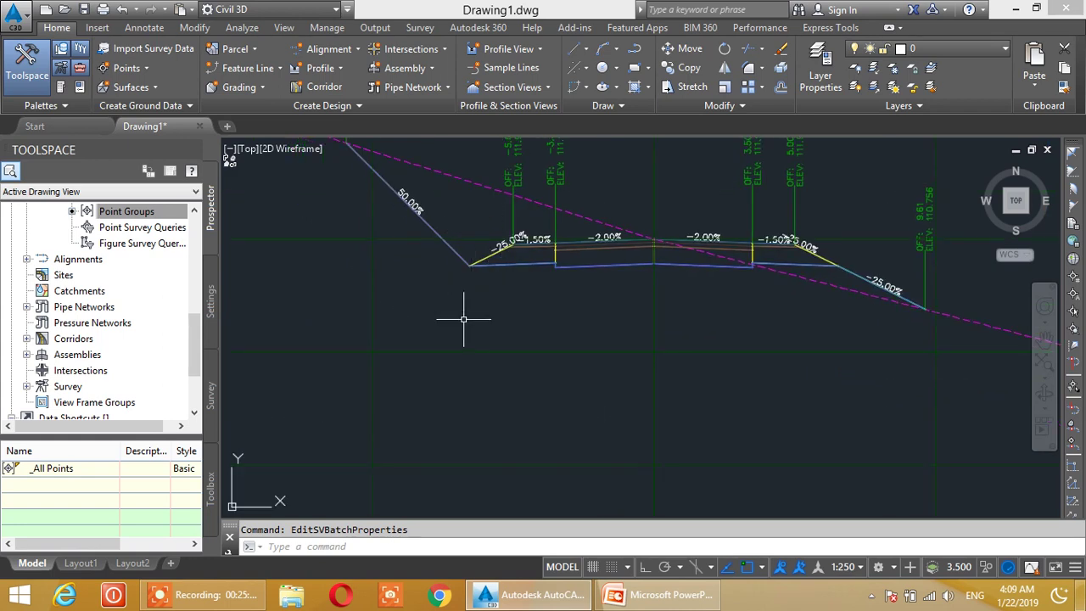
middle_click_drag(741, 279, 722, 393)
scroll(704, 339, "up", 2)
scroll(702, 333, "down", 2)
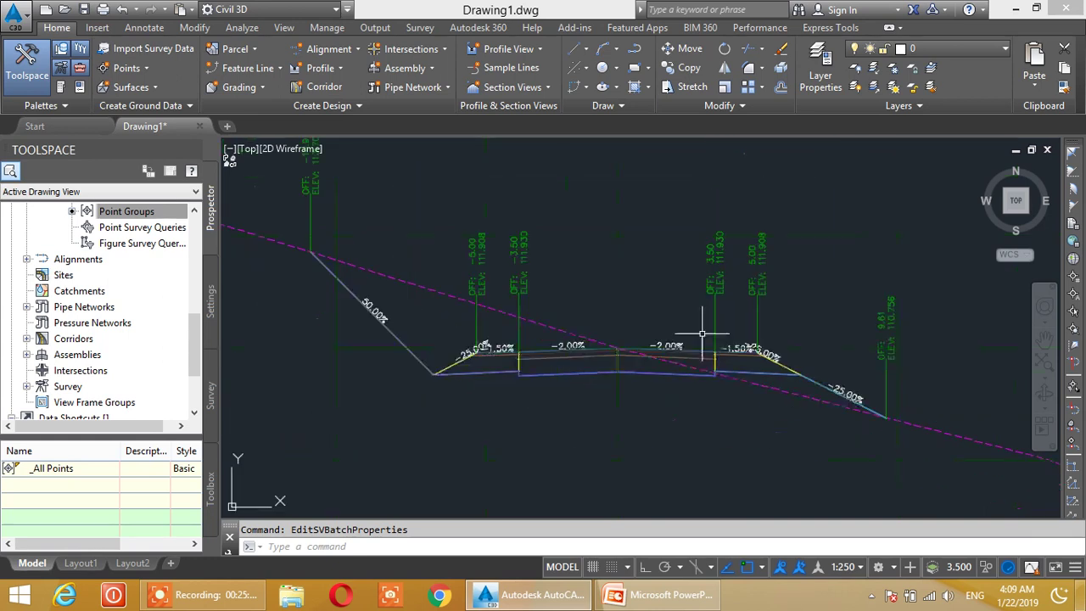
left_click(719, 255)
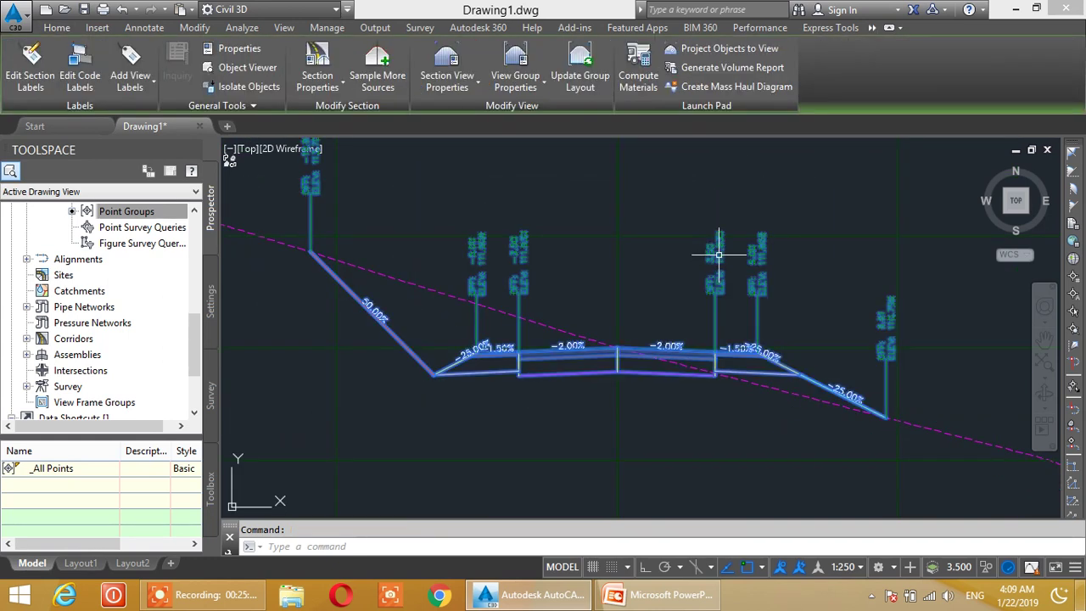
Set the Crown point code's label style to View-Edit in the View-Edit code set and apply it
right_click(719, 256)
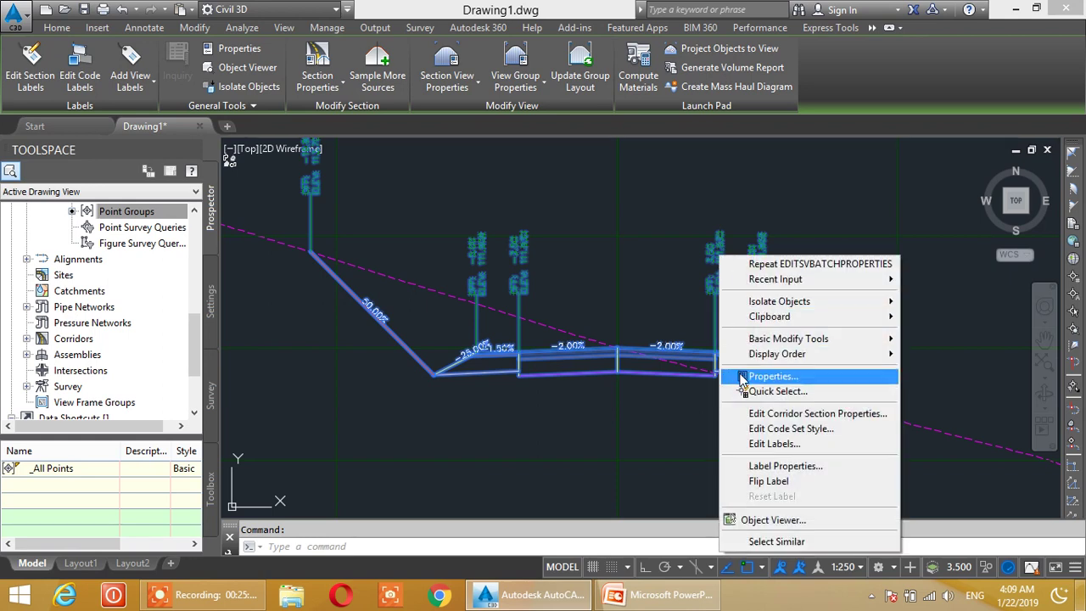
left_click(736, 428)
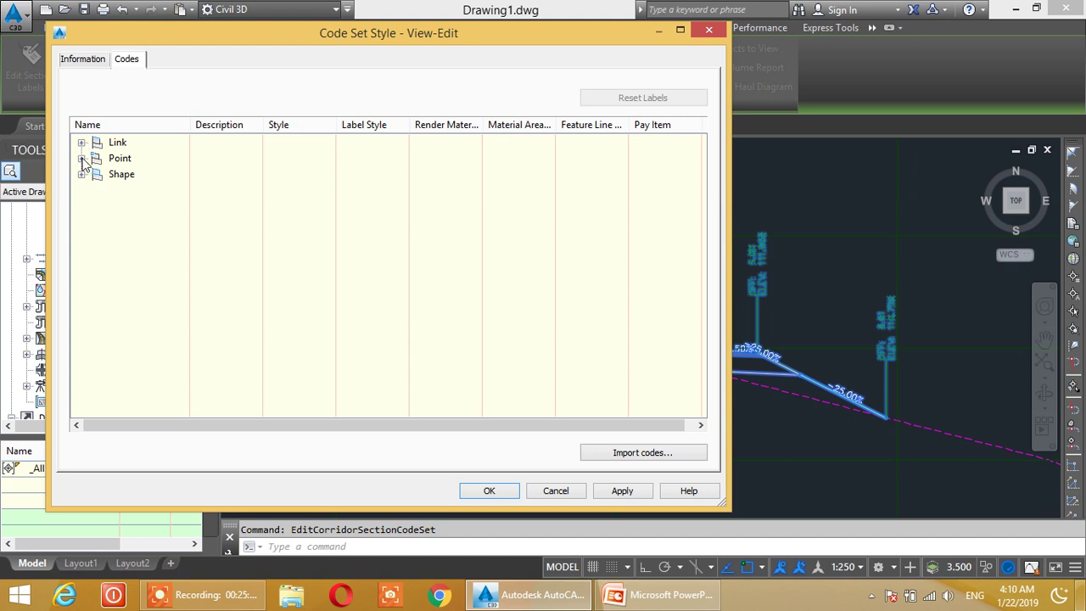
left_click(82, 159)
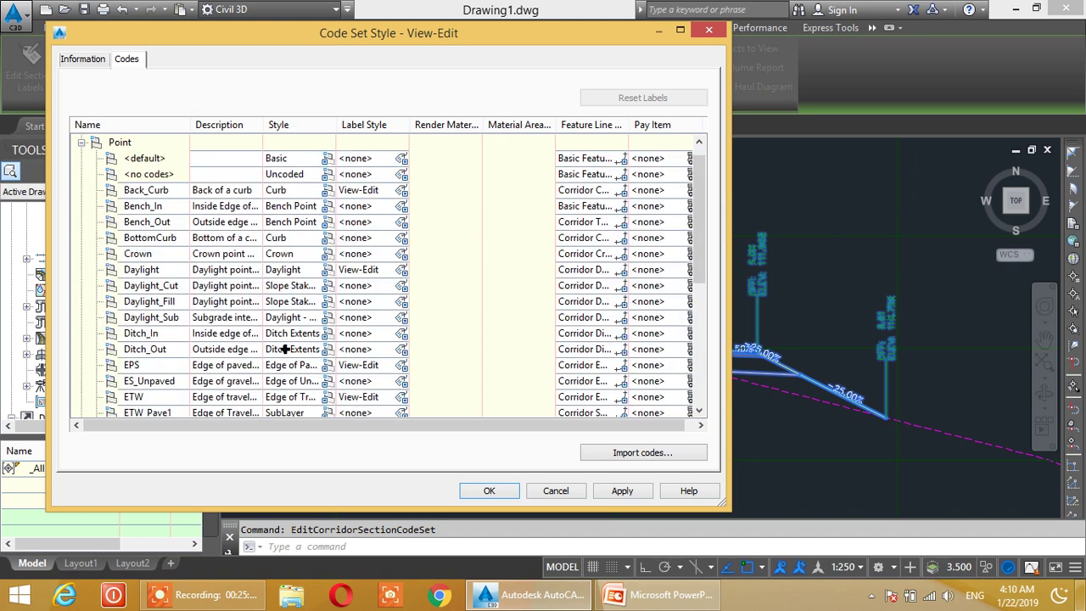
left_click(157, 254)
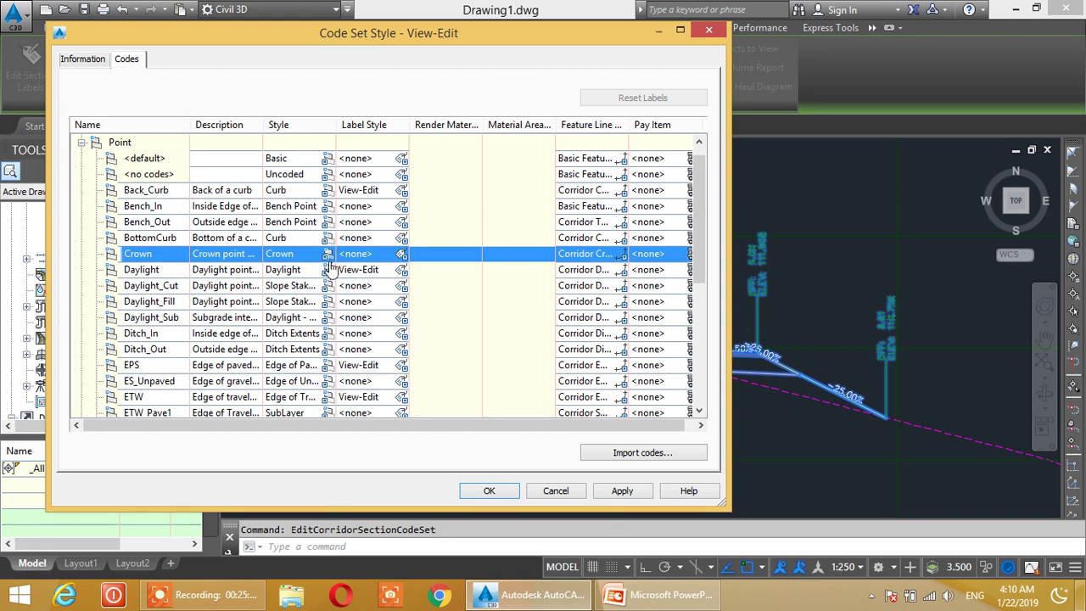
left_click(402, 255)
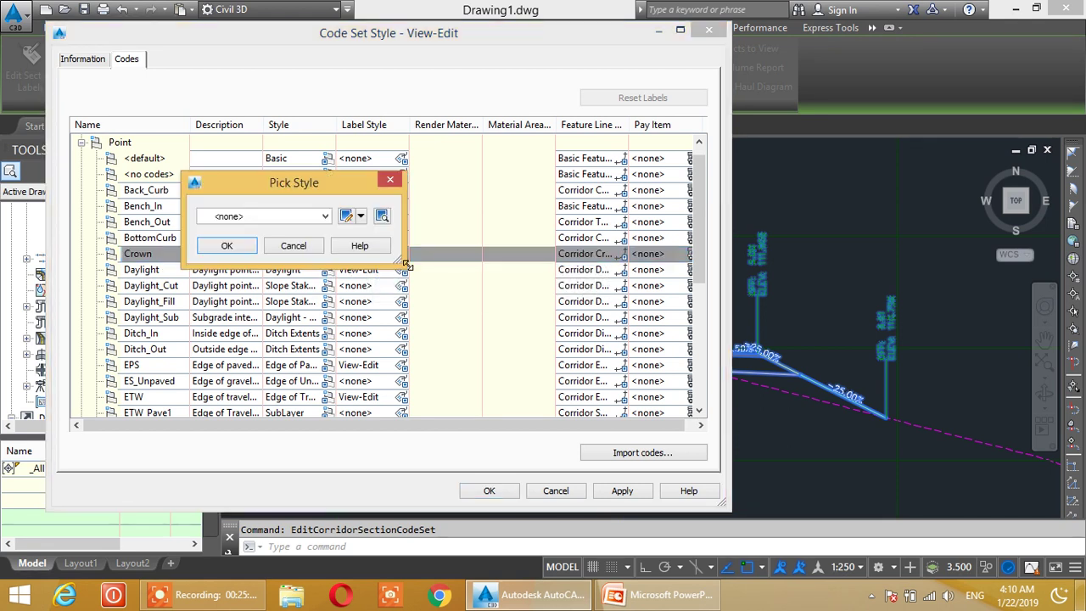
left_click(325, 217)
left_click(248, 254)
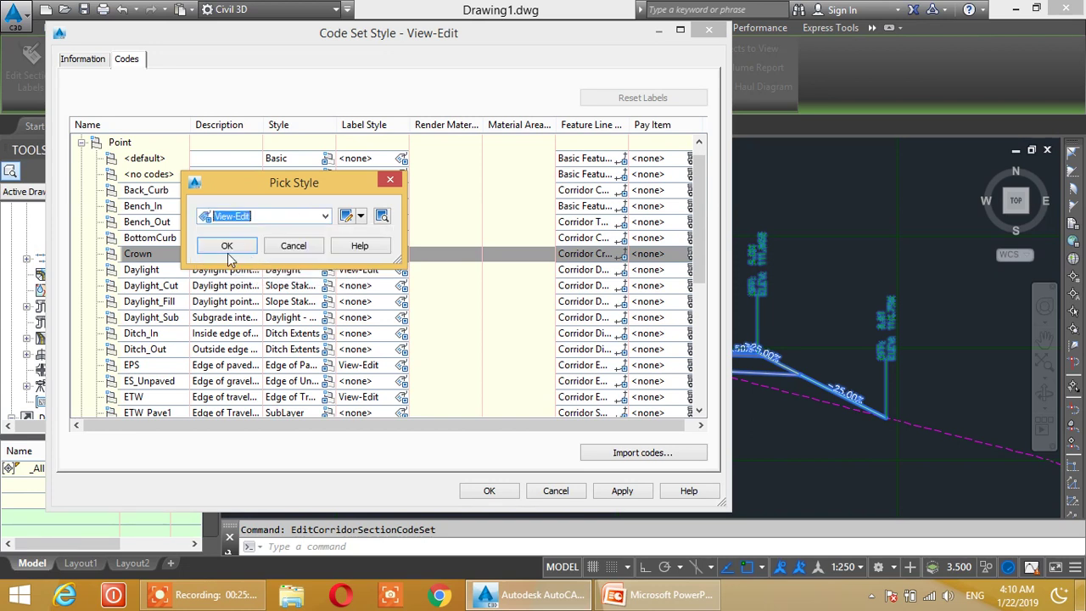
left_click(227, 248)
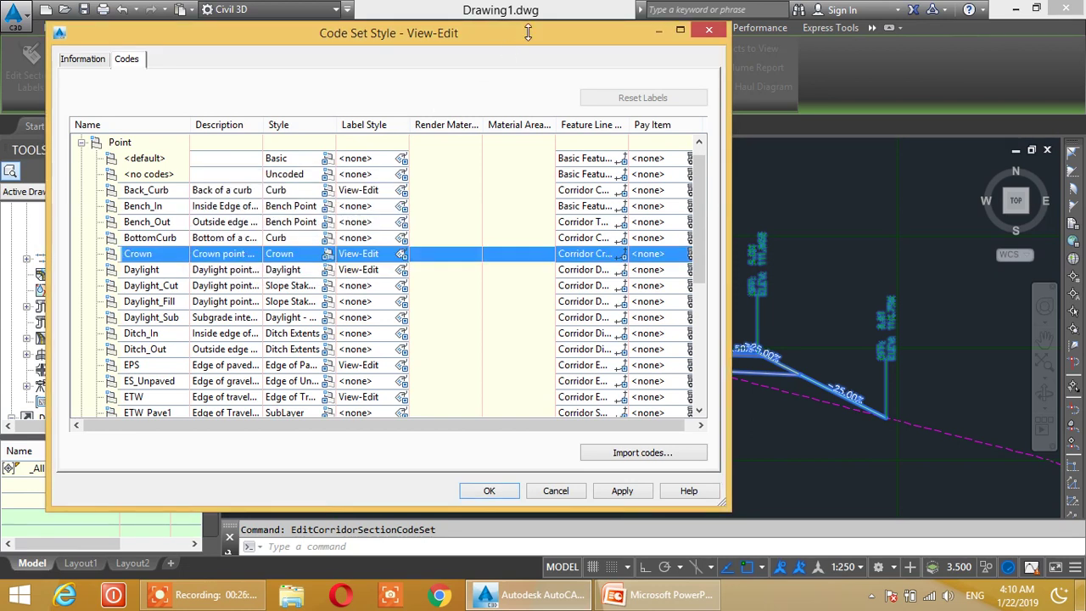
left_click_drag(528, 33, 317, 24)
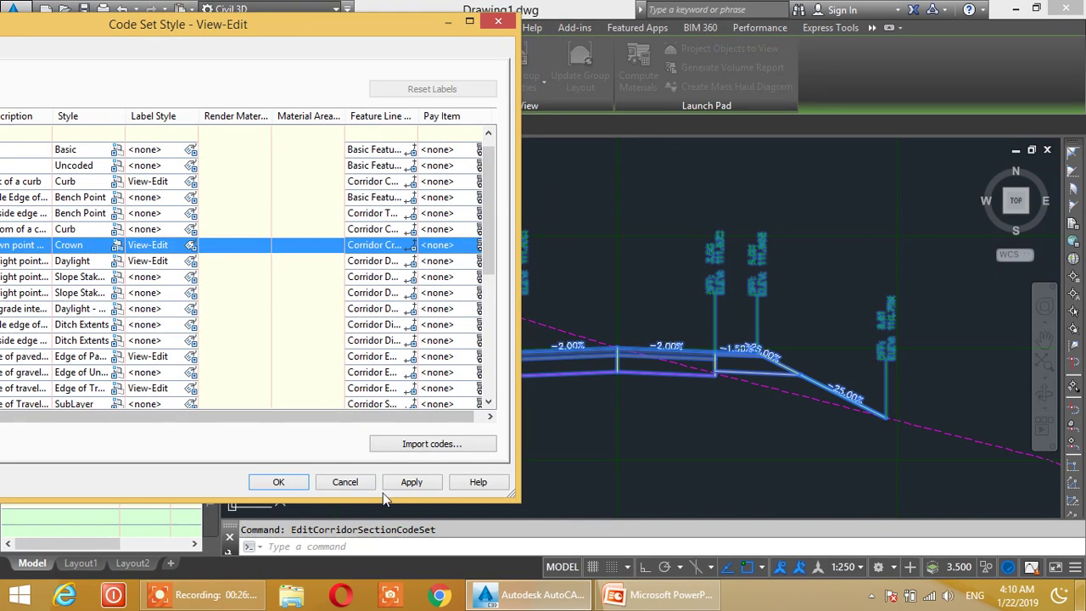
left_click(412, 485)
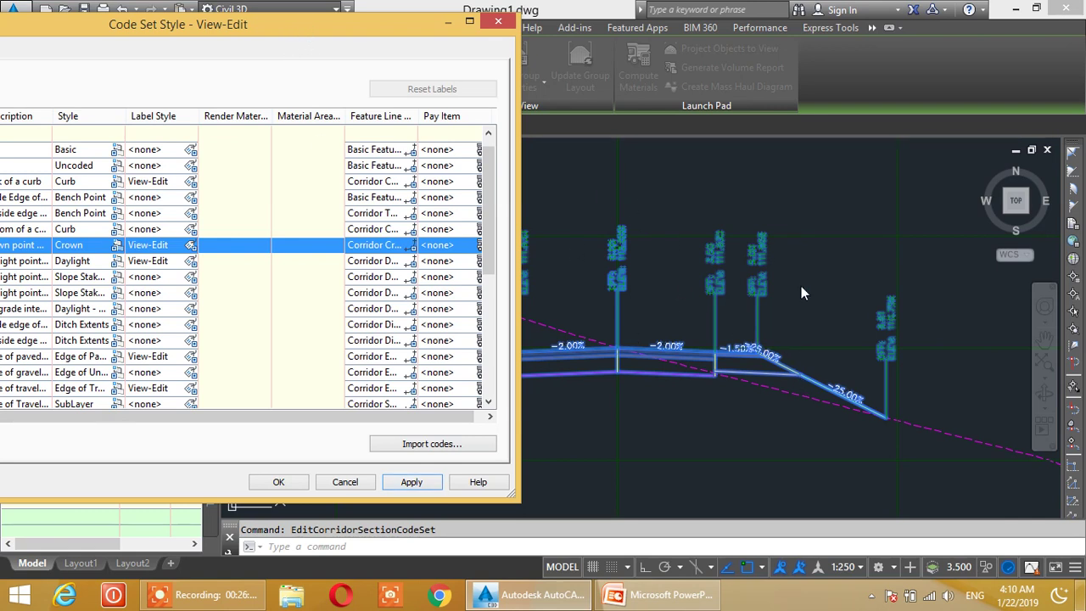
Browse the point codes and give Daylight_Sub the View-Edit label style, applying the change
left_click_drag(344, 33, 644, 30)
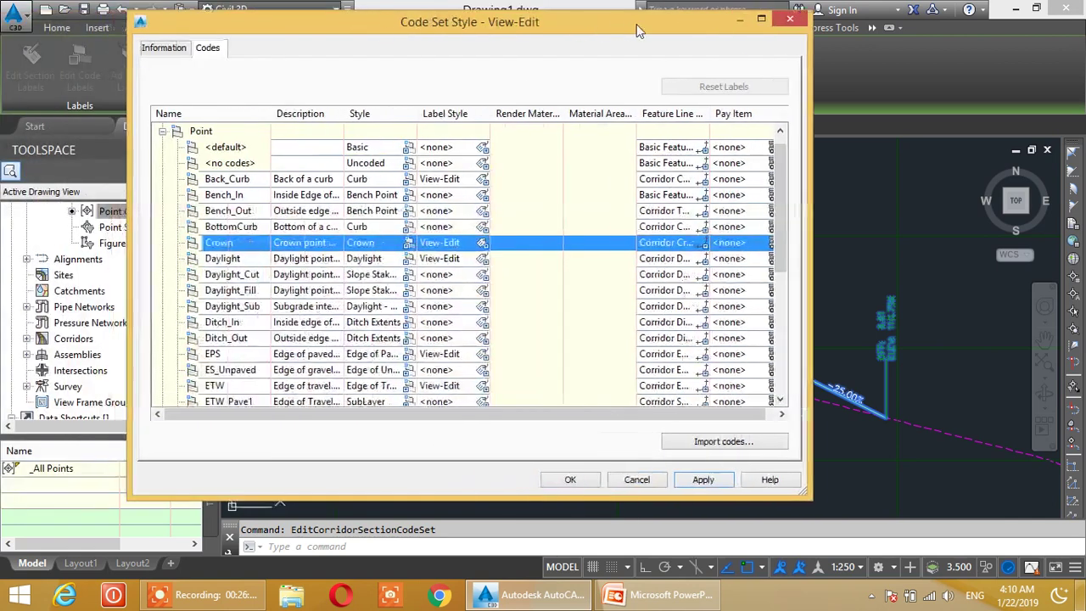
double_click(301, 323)
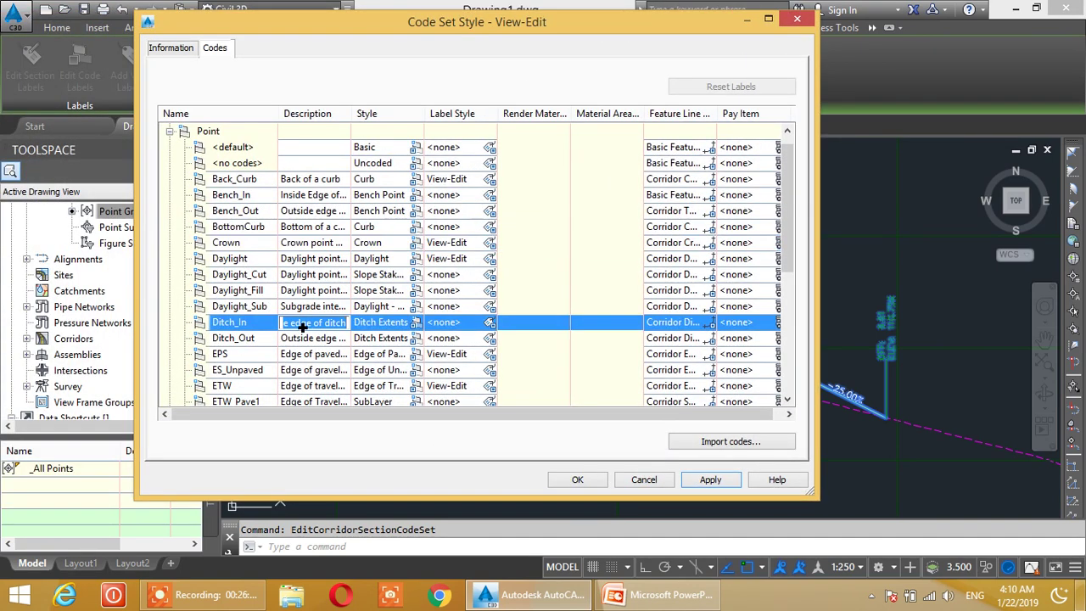
scroll(302, 325, "down", 1)
scroll(301, 325, "down", 1)
scroll(302, 325, "down", 2)
scroll(301, 324, "down", 1)
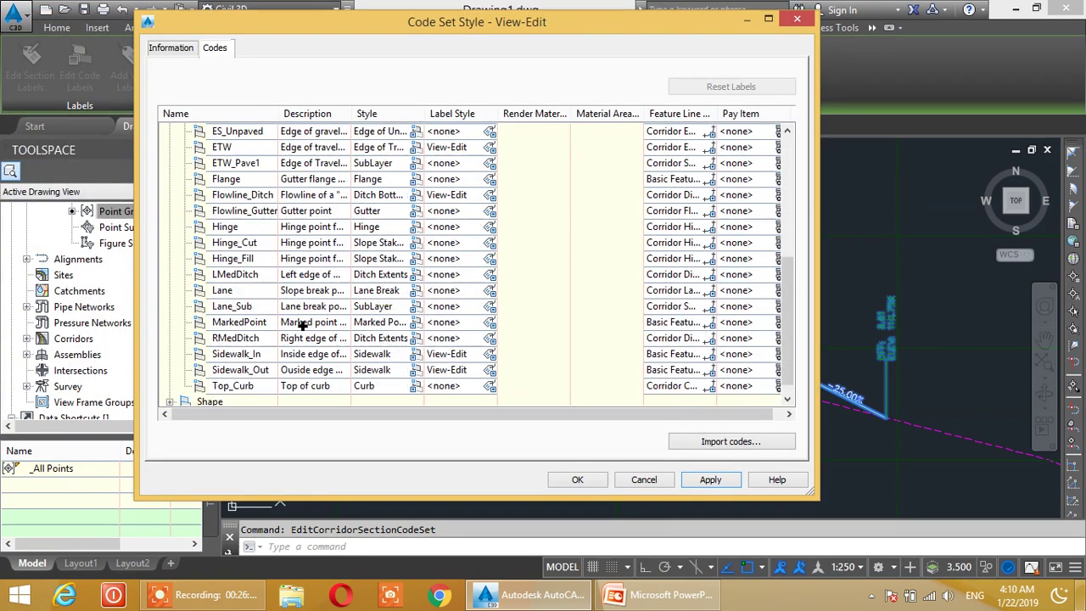
scroll(301, 325, "down", 1)
left_click(310, 333)
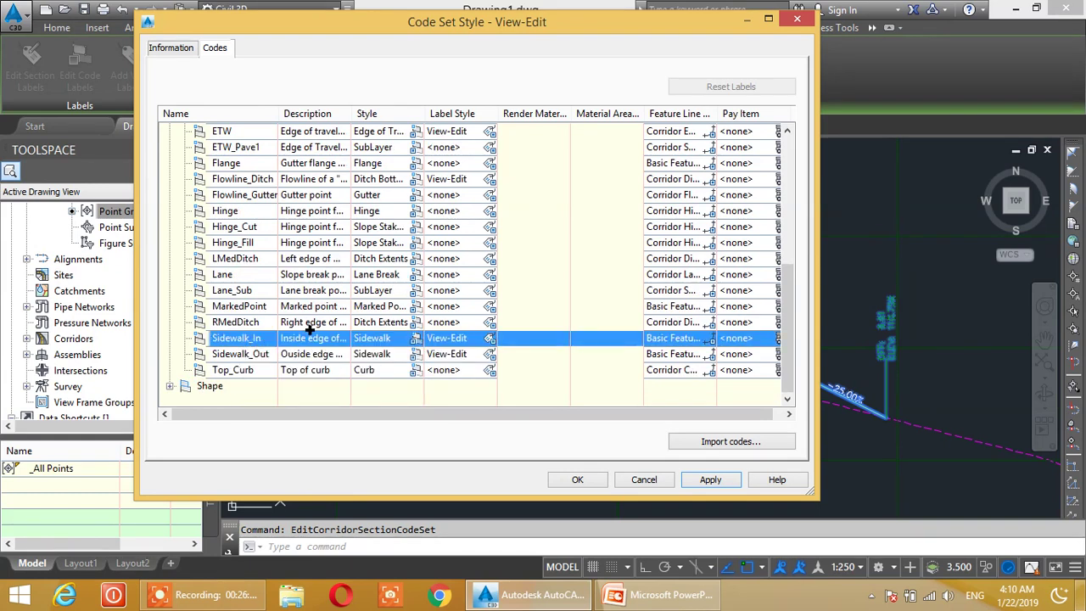
scroll(311, 331, "up", 1)
scroll(310, 328, "up", 2)
left_click(273, 166)
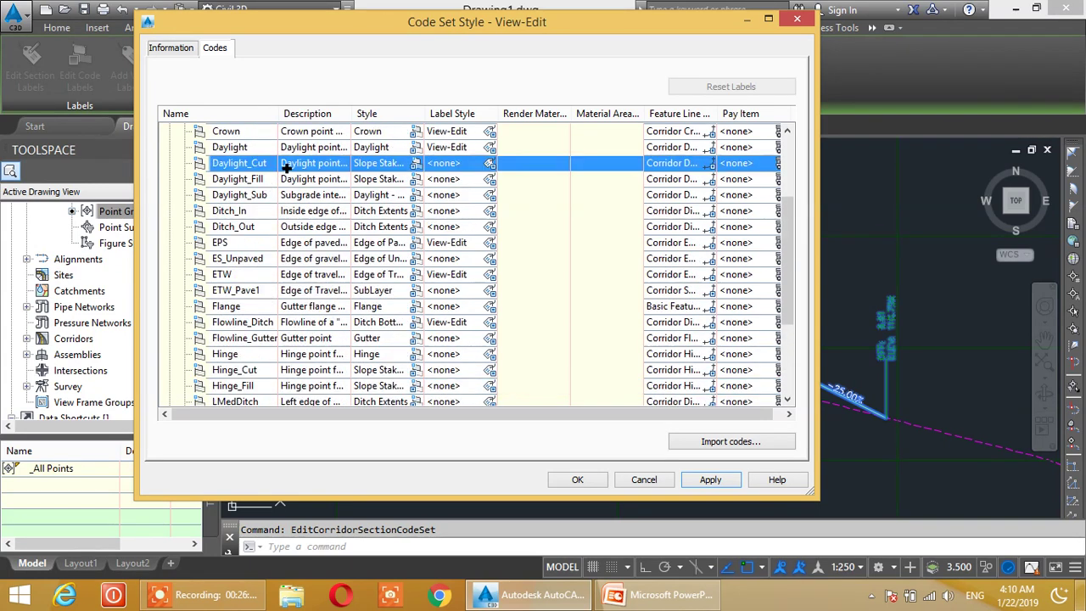
left_click(252, 197)
left_click(490, 195)
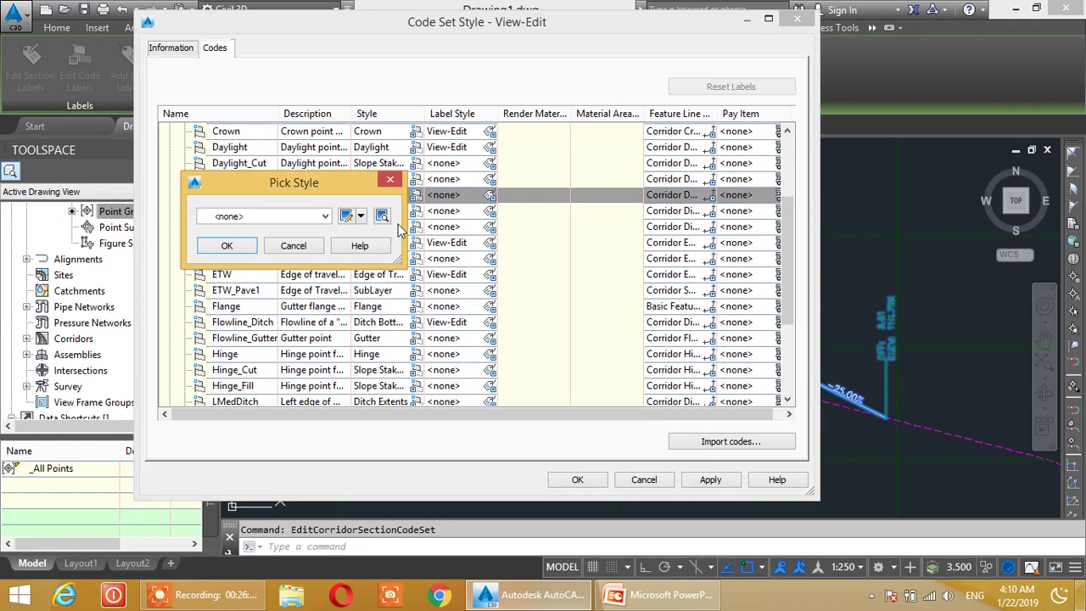
left_click(325, 216)
left_click(250, 266)
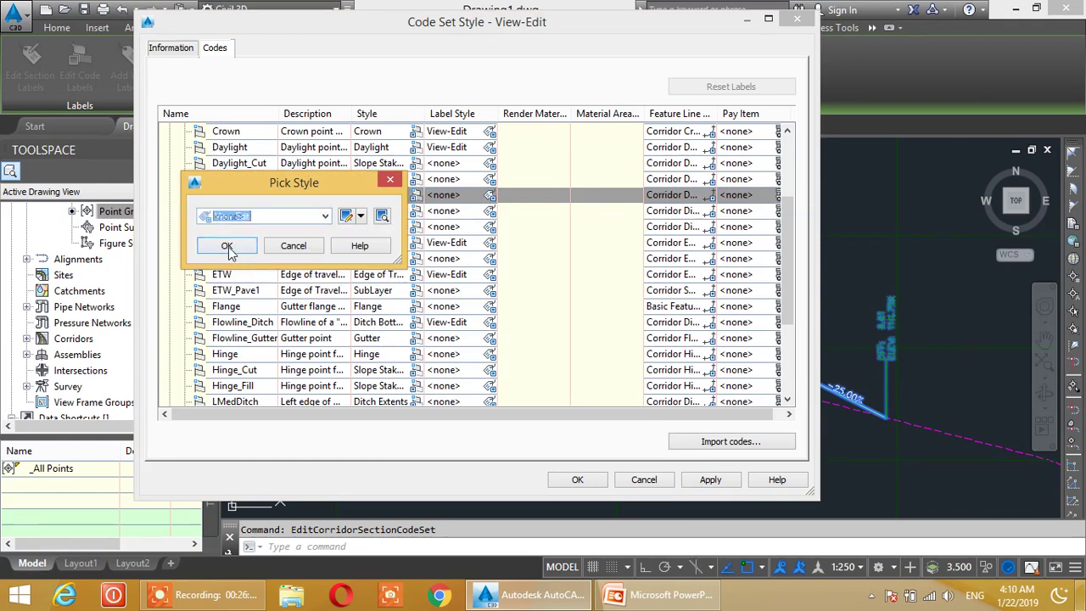
left_click(231, 248)
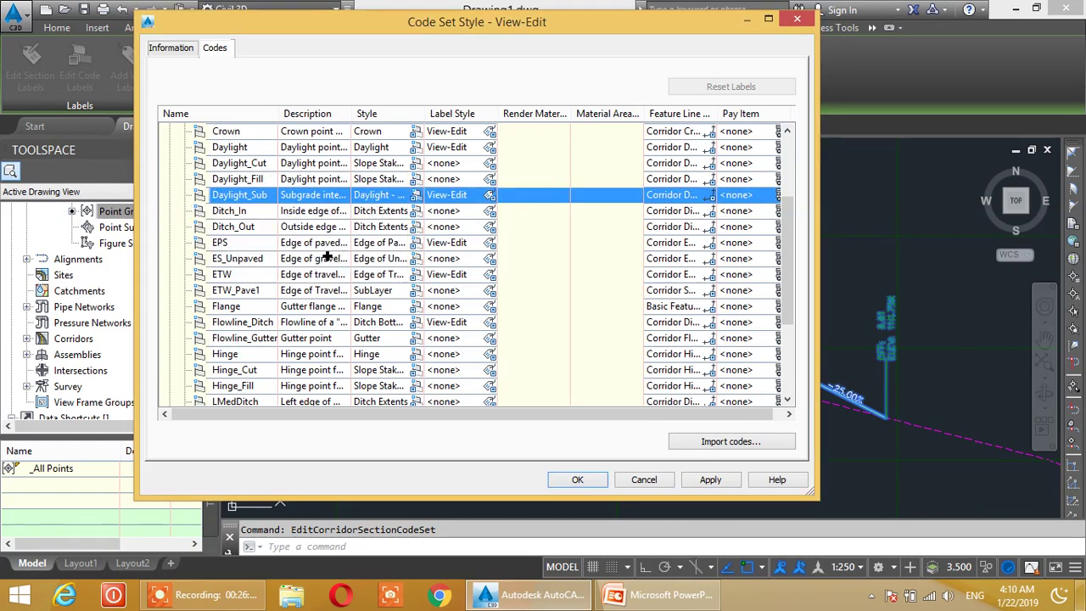
left_click(713, 480)
Change Daylight_Sub's label style to <none>, apply, and close the code set style
left_click_drag(709, 22, 531, 49)
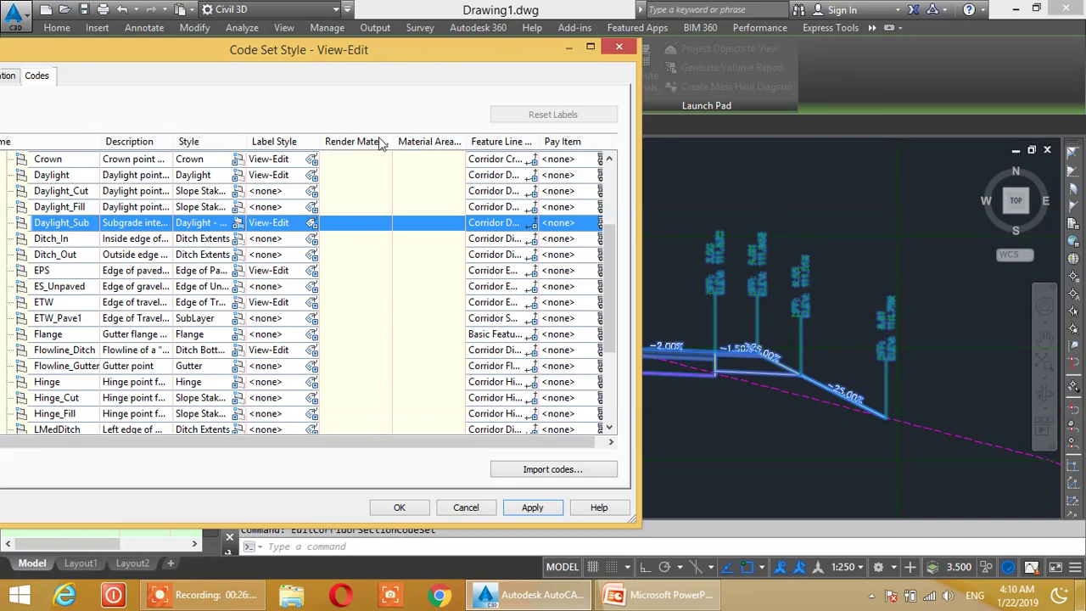
left_click_drag(413, 59, 660, 47)
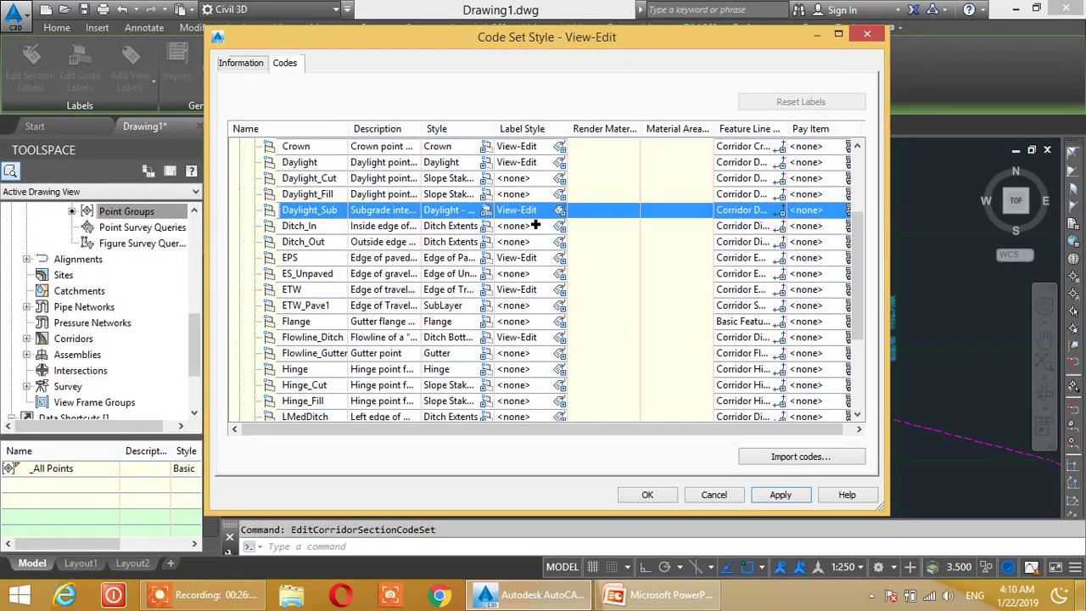
left_click(559, 210)
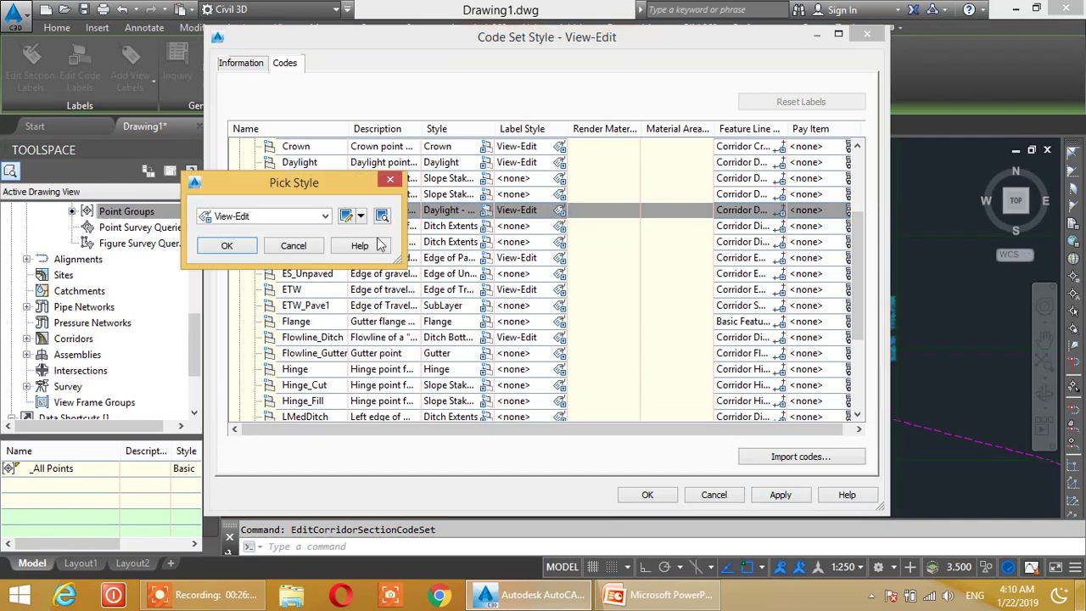
left_click(310, 216)
left_click(251, 242)
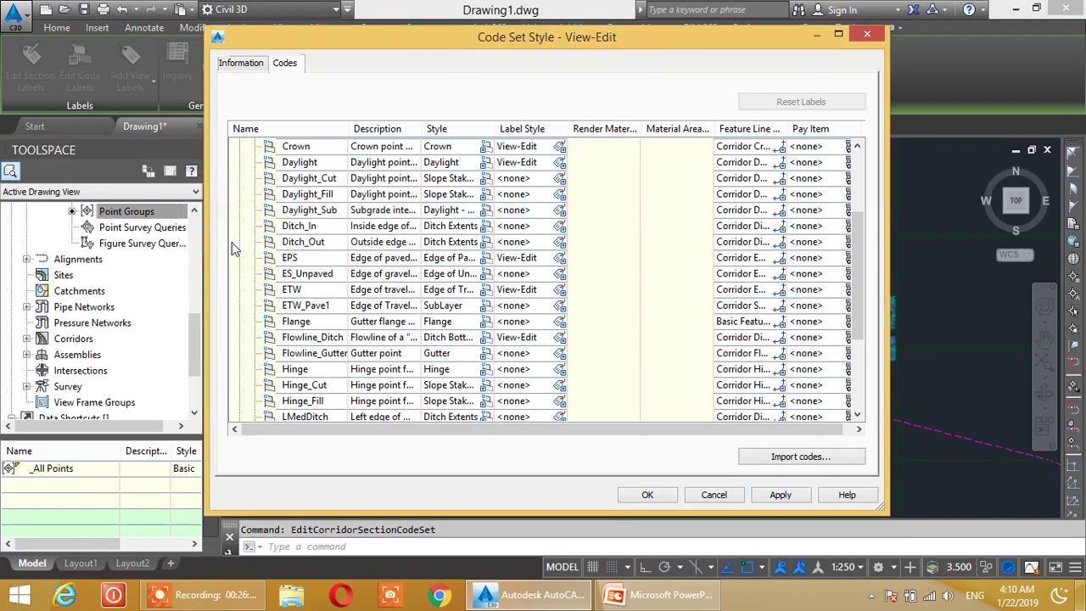
left_click(777, 497)
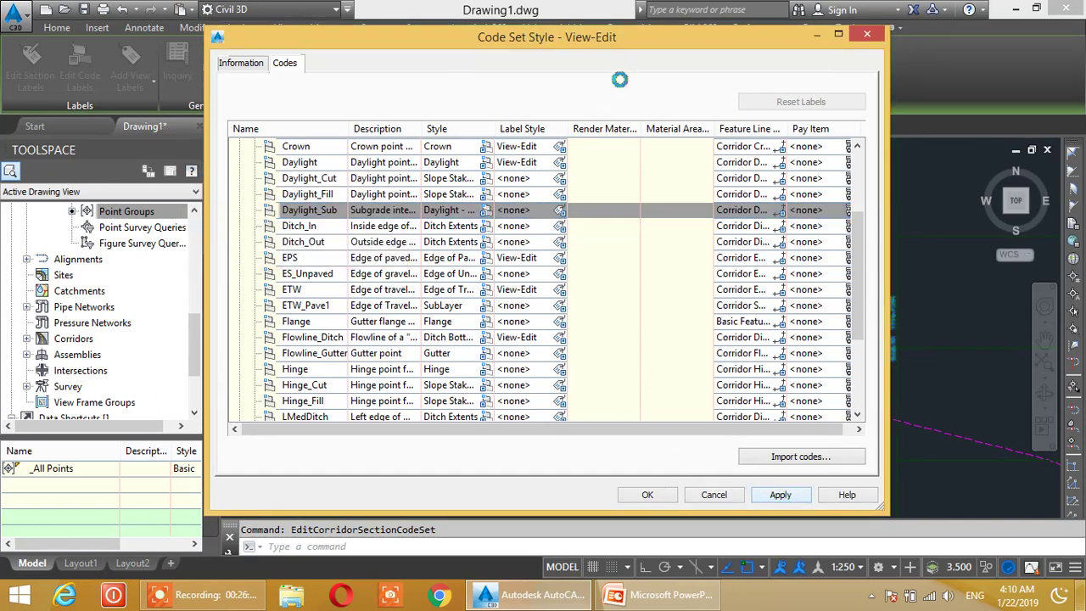
scroll(433, 297, "up", 3)
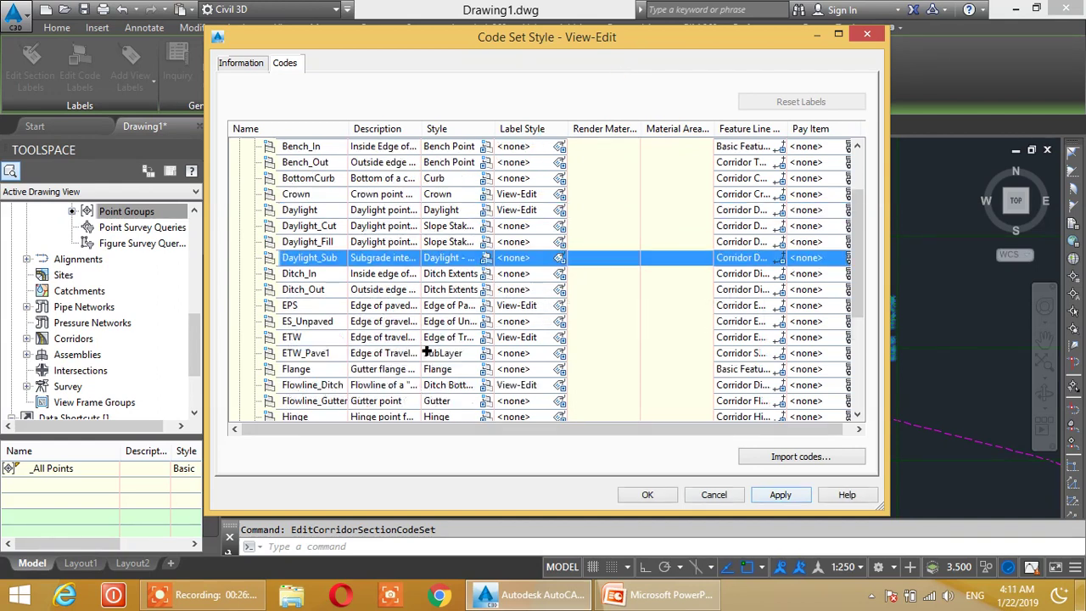
scroll(442, 280, "down", 4)
scroll(441, 306, "up", 1)
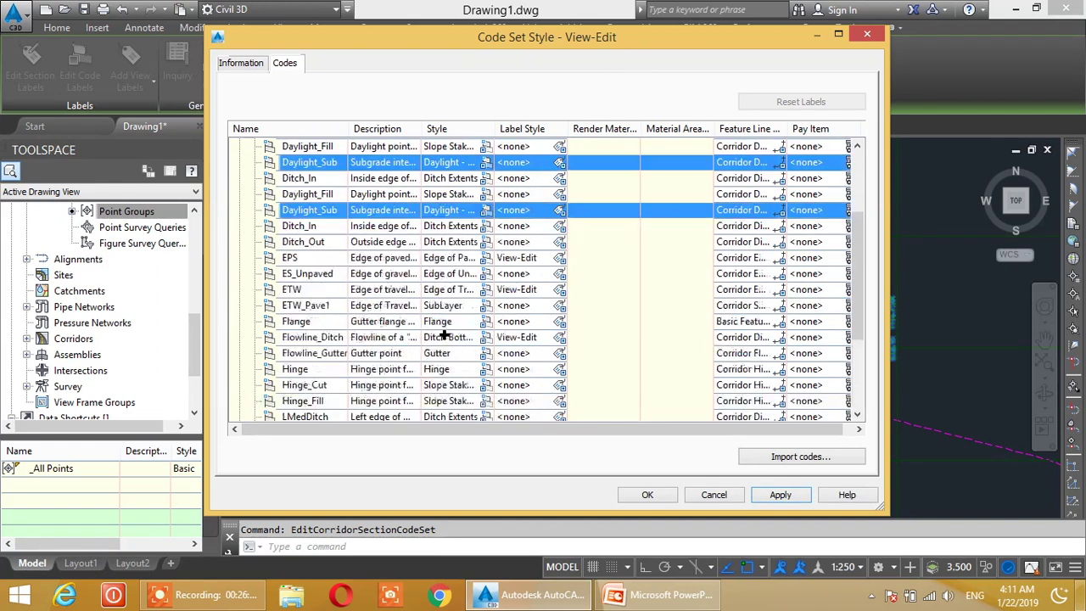
scroll(444, 338, "up", 3)
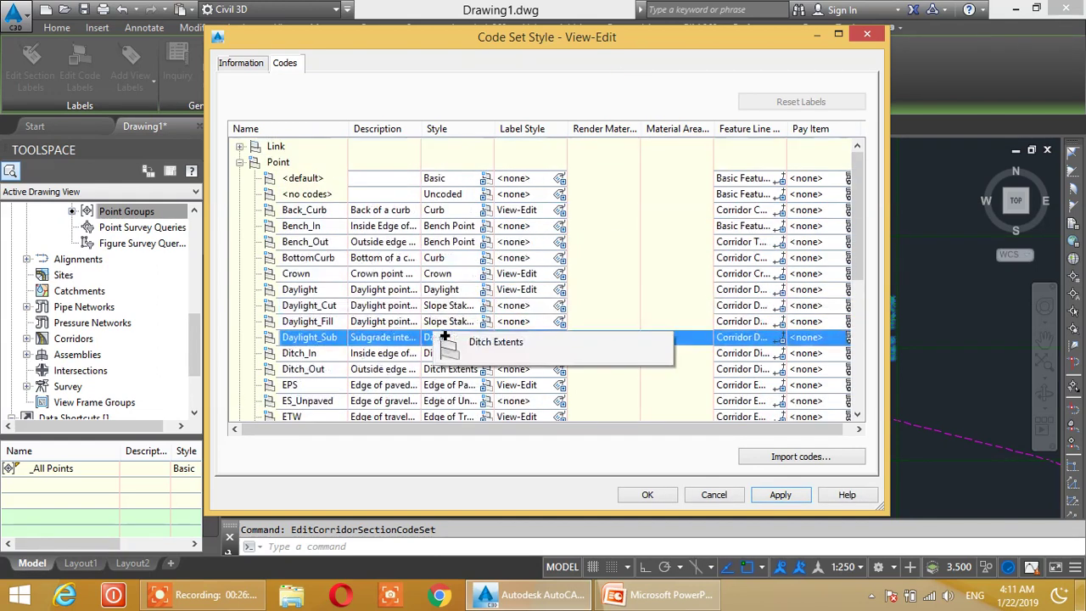
left_click(778, 499)
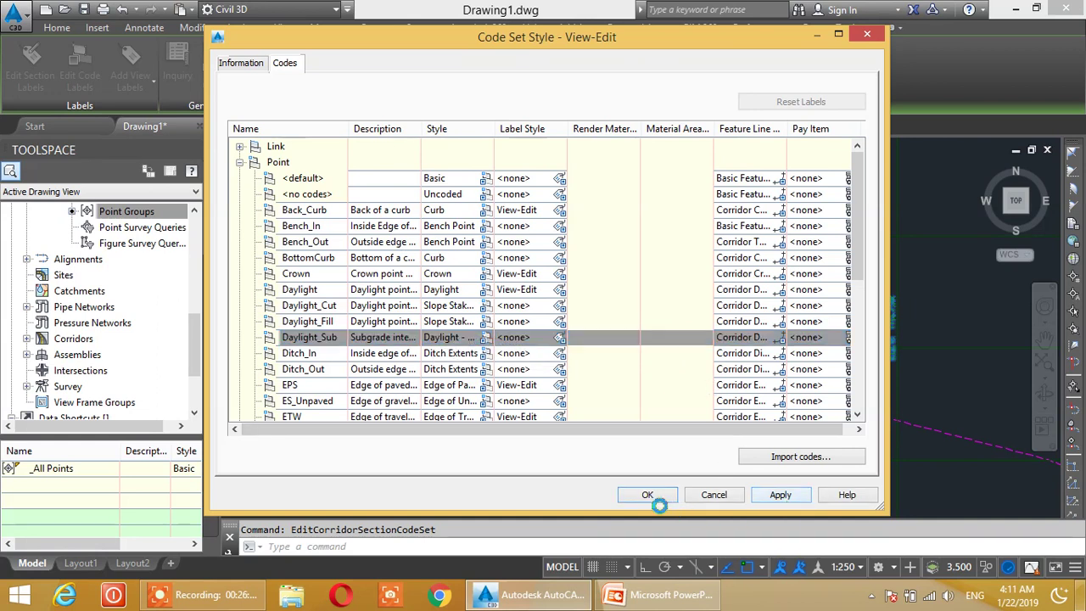
left_click(649, 495)
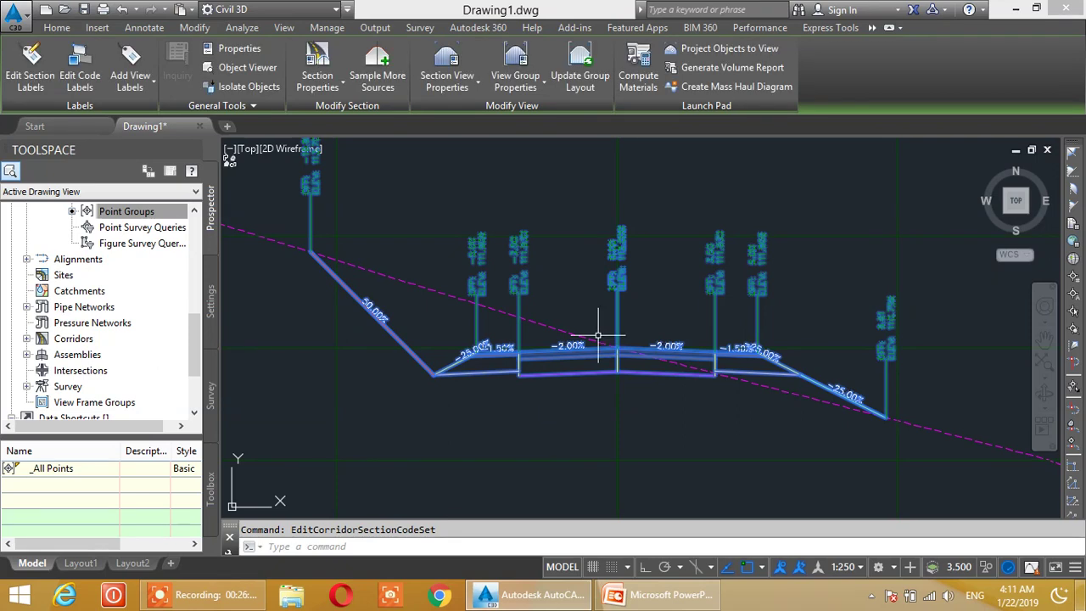
Exit section editing, look over the relabelled section views and their elevation bands, then select the corridor section
scroll(598, 336, "down", 5)
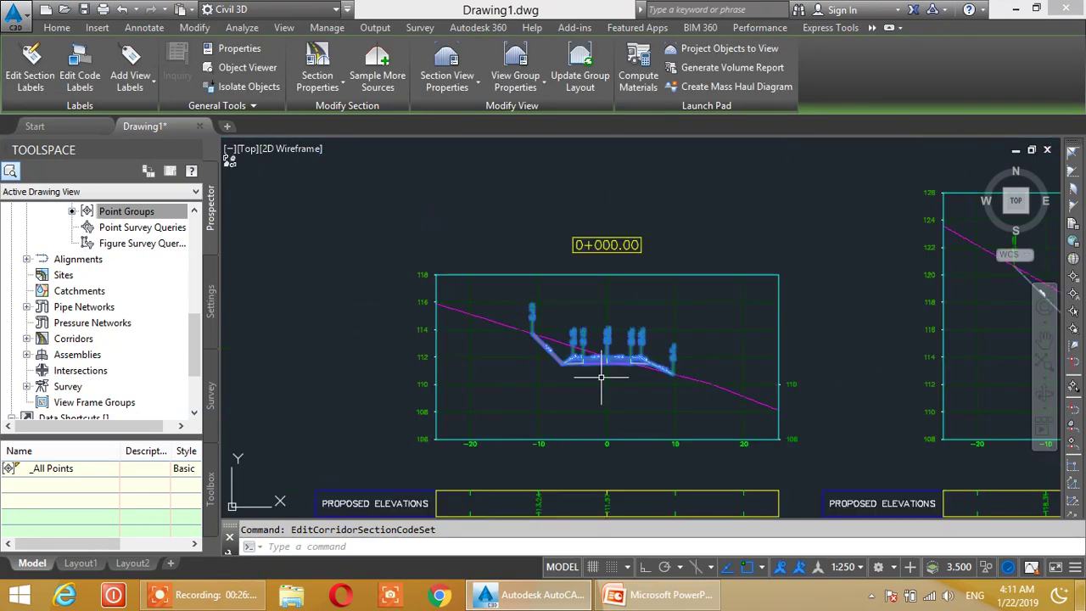
key("Escape")
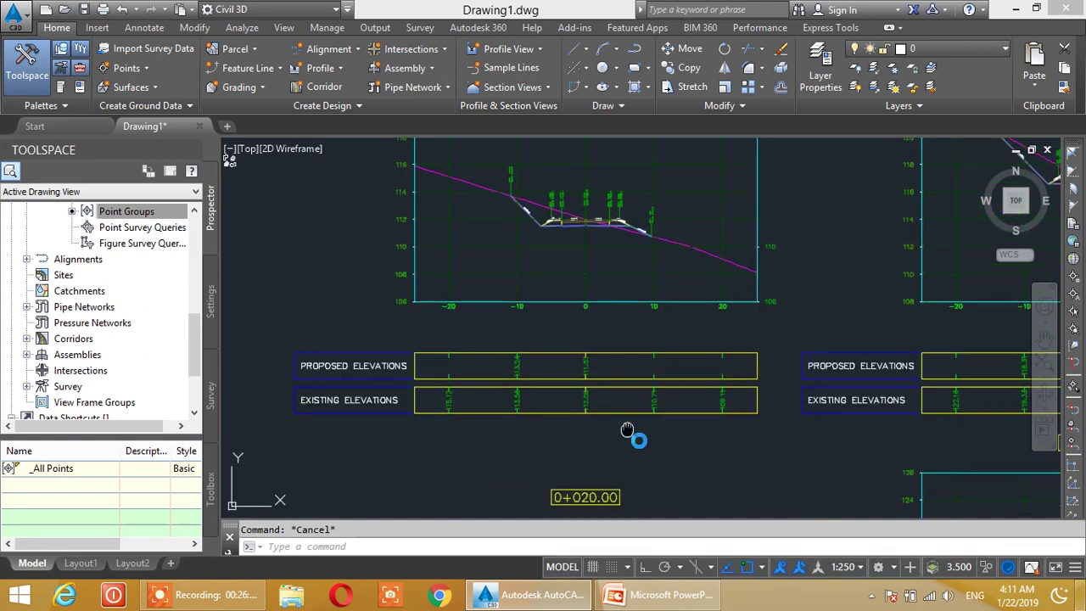
scroll(612, 409, "up", 3)
scroll(602, 291, "up", 3)
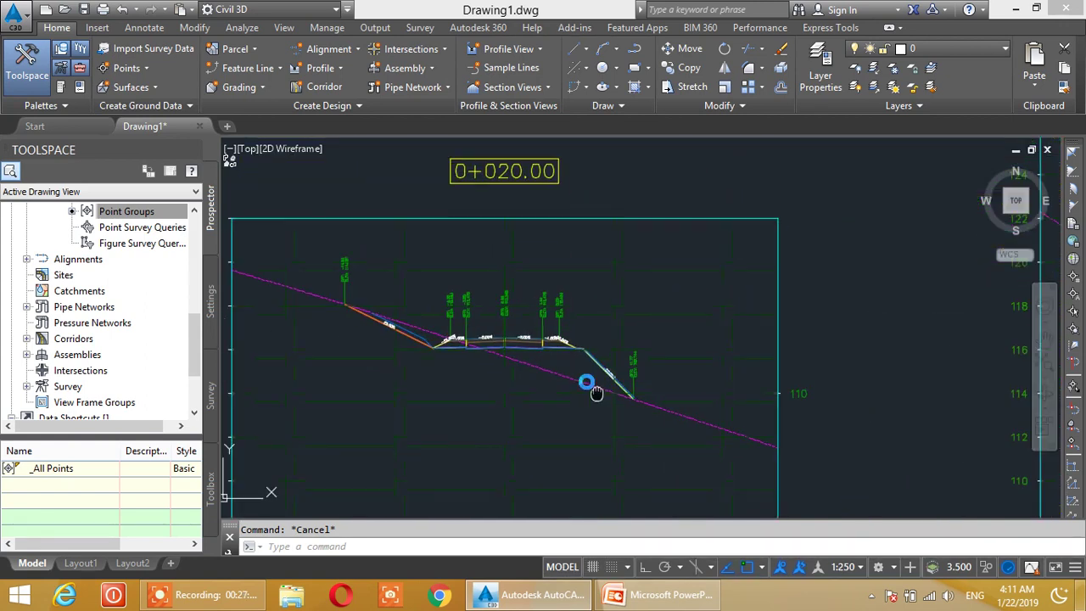
scroll(854, 334, "down", 4)
scroll(727, 363, "up", 4)
middle_click_drag(727, 363, 668, 378)
scroll(668, 379, "down", 2)
scroll(594, 356, "down", 4)
scroll(522, 293, "up", 2)
scroll(522, 293, "up", 2)
scroll(501, 274, "up", 2)
scroll(461, 328, "up", 2)
middle_click_drag(509, 322, 587, 310)
scroll(587, 310, "down", 3)
scroll(679, 315, "down", 2)
scroll(788, 340, "down", 1)
scroll(715, 296, "up", 1)
middle_click_drag(715, 296, 725, 371)
scroll(725, 372, "up", 3)
scroll(761, 308, "up", 2)
scroll(781, 371, "up", 2)
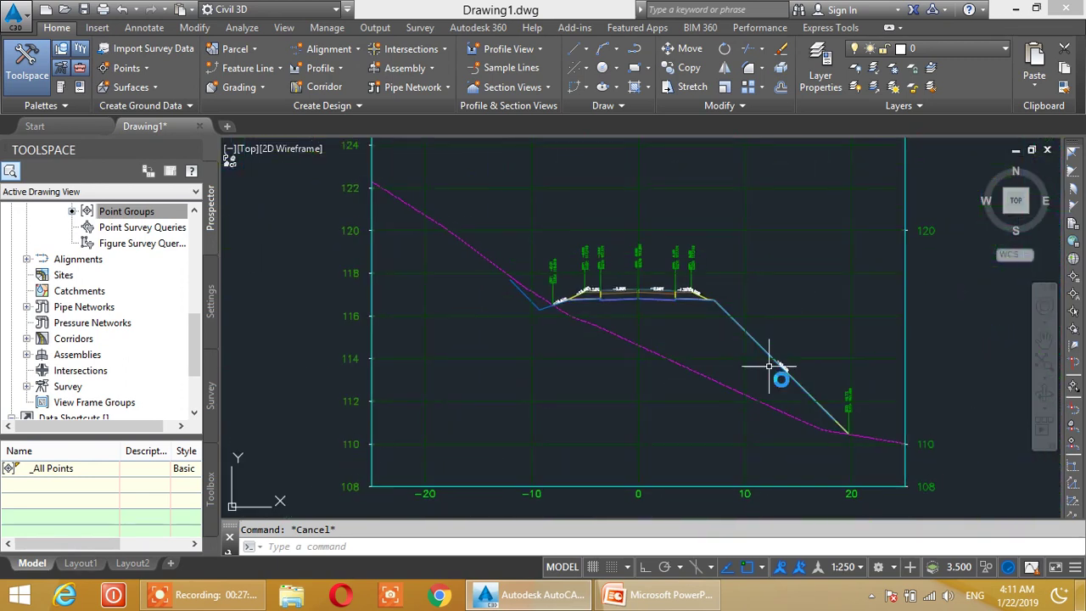
scroll(789, 383, "up", 2)
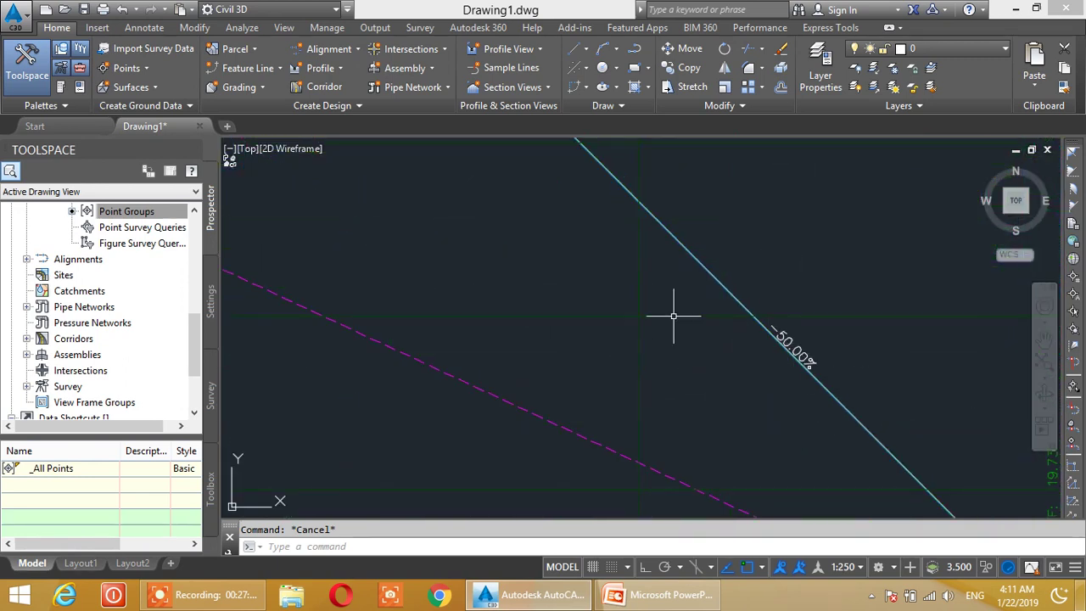
scroll(587, 313, "down", 2)
scroll(500, 312, "down", 1)
scroll(424, 316, "up", 2)
scroll(444, 312, "down", 2)
mouse_move(358, 368)
middle_mouse_down()
mouse_move(504, 303)
mouse_move(562, 332)
mouse_move(537, 389)
mouse_move(543, 359)
middle_mouse_up()
scroll(563, 332, "up", 3)
scroll(618, 298, "up", 2)
scroll(597, 289, "up", 1)
scroll(597, 285, "up", 1)
left_click(597, 285)
Open the corridor section's View-Edit code set style and expand the Link codes, selecting Sidewalk
right_click(597, 285)
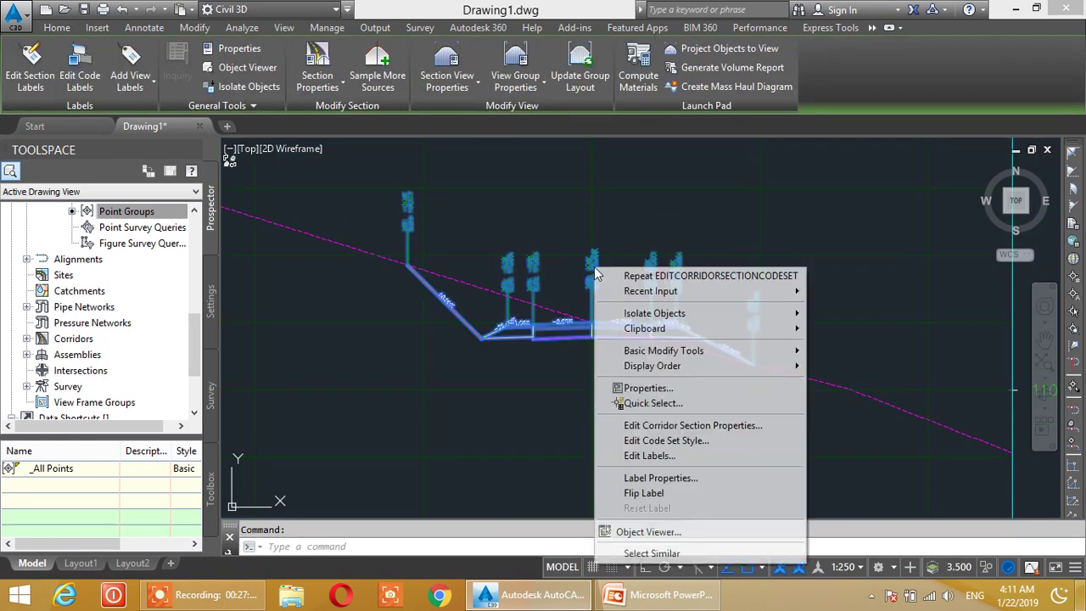
left_click(628, 441)
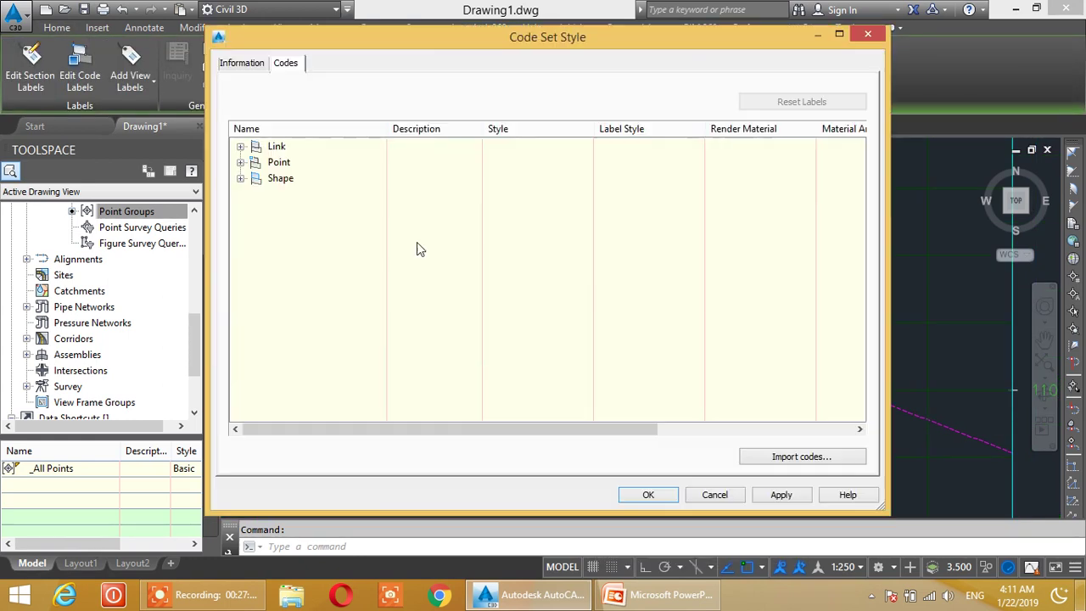
left_click(241, 147)
left_click_drag(859, 227, 853, 339)
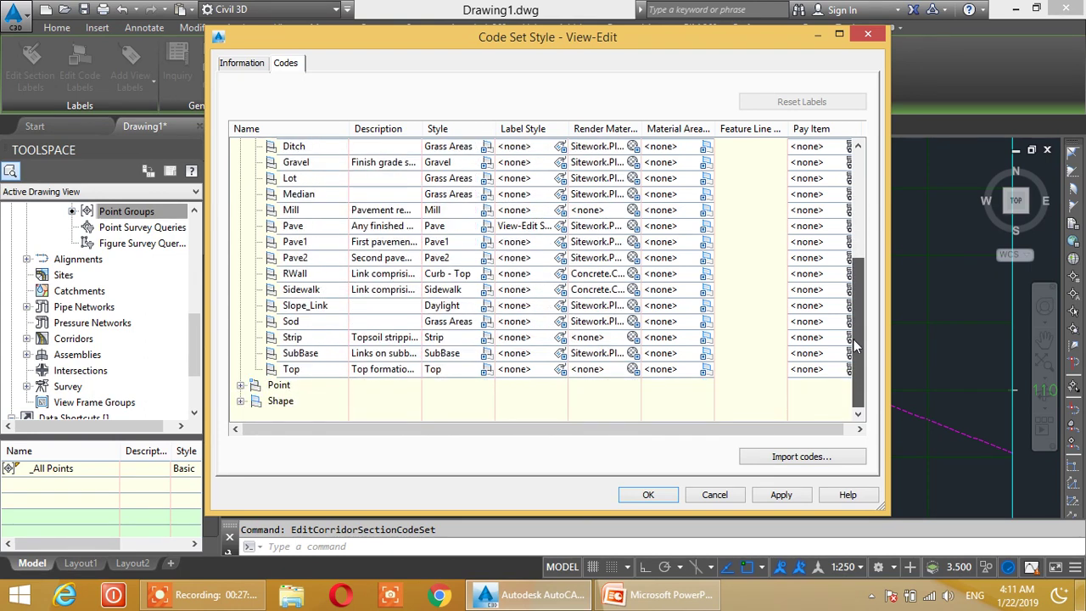
left_click(459, 291)
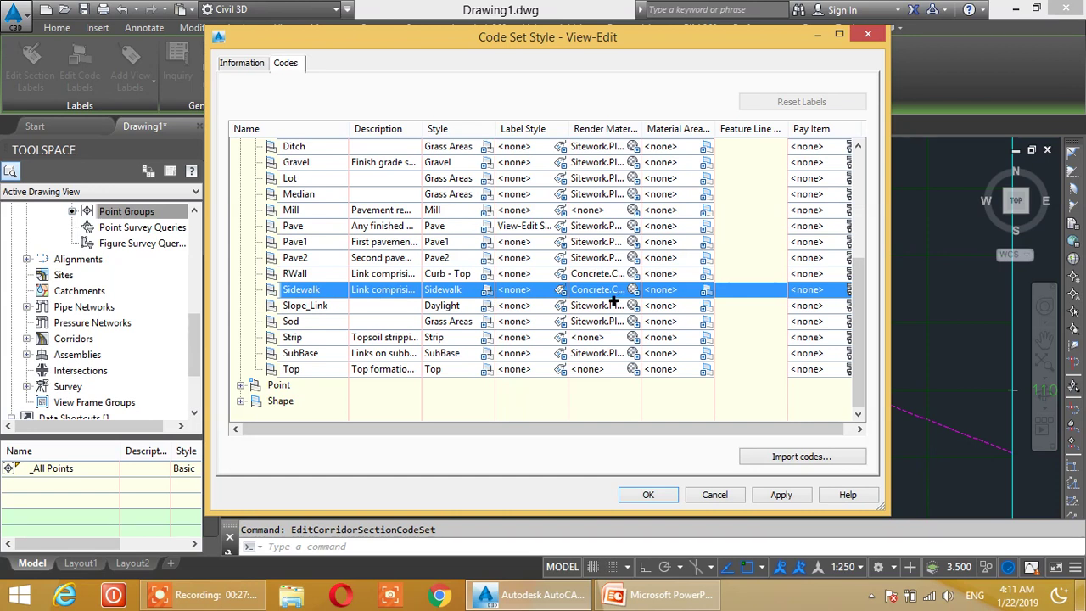
scroll(305, 307, "up", 2)
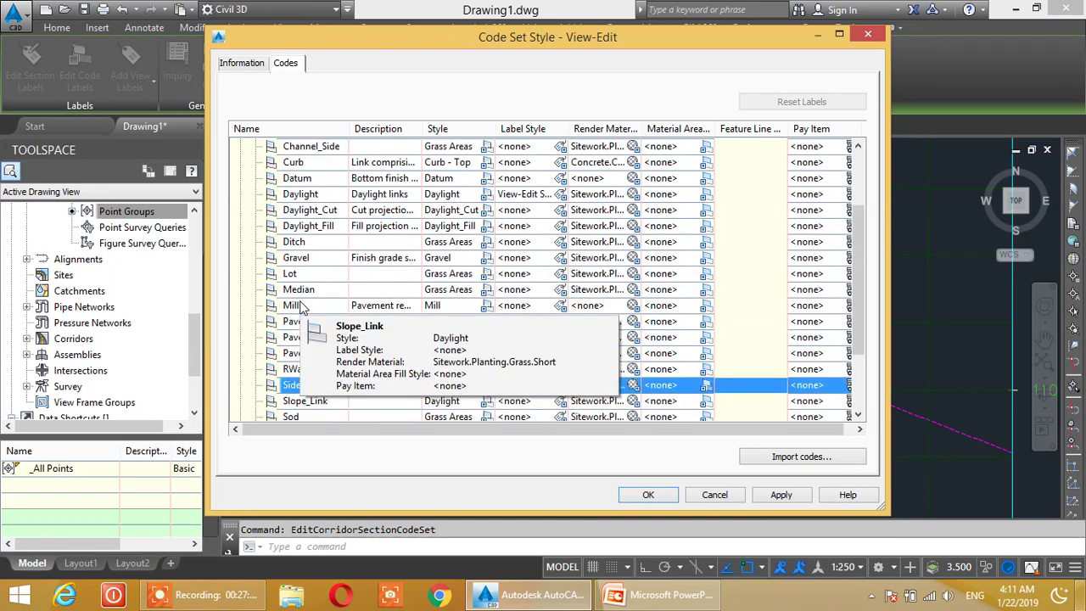
scroll(322, 299, "down", 1)
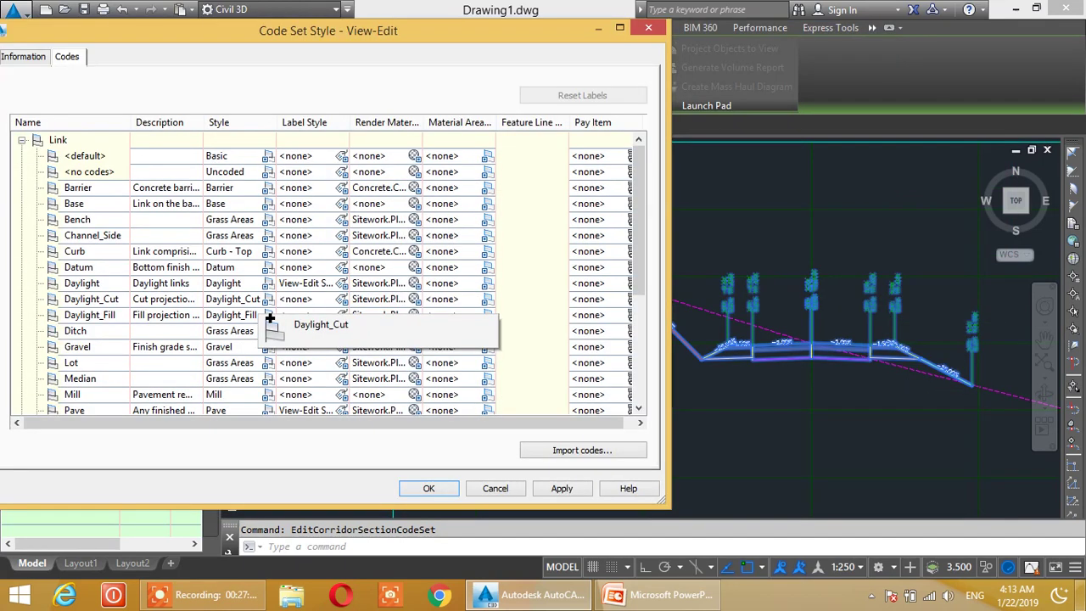
left_click_drag(270, 318, 272, 316)
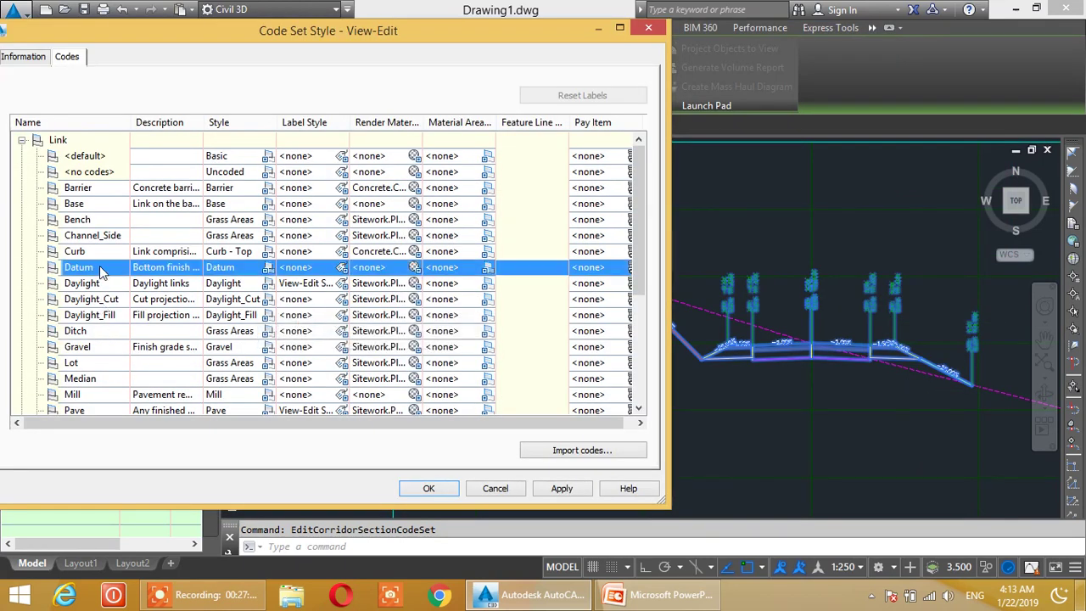
Give the Daylight link code the Steep Grades label style and apply it
left_click_drag(100, 268, 104, 289)
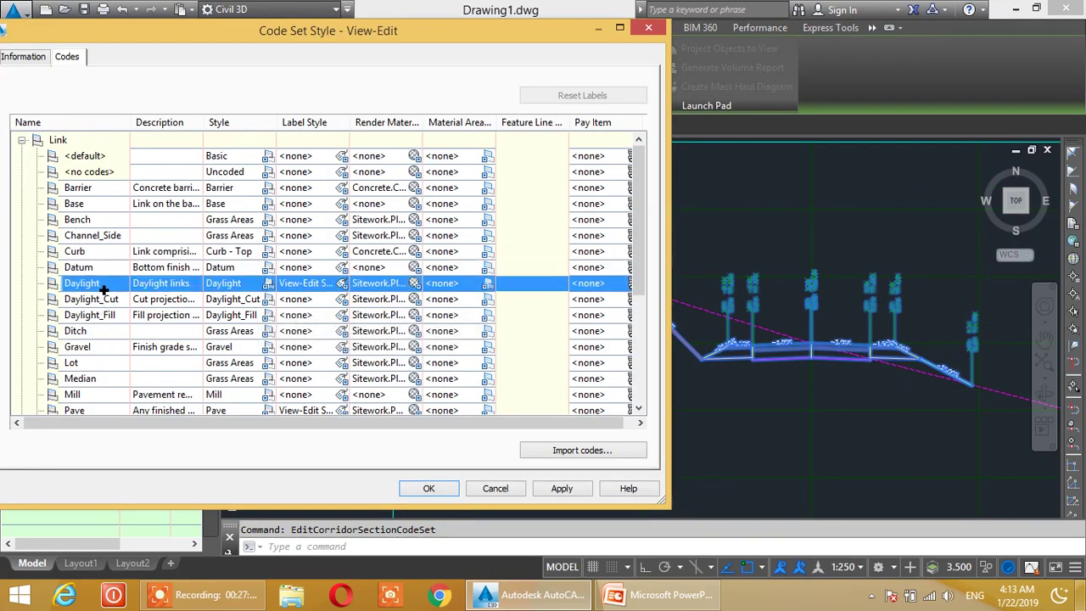
left_click(342, 284)
left_click(314, 219)
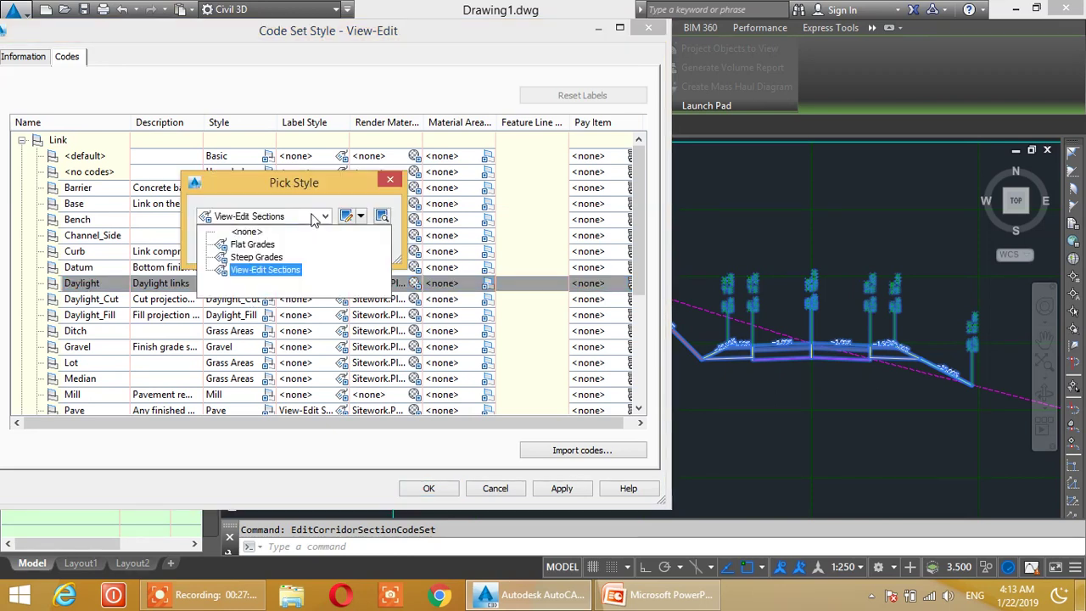
left_click(256, 257)
left_click(227, 246)
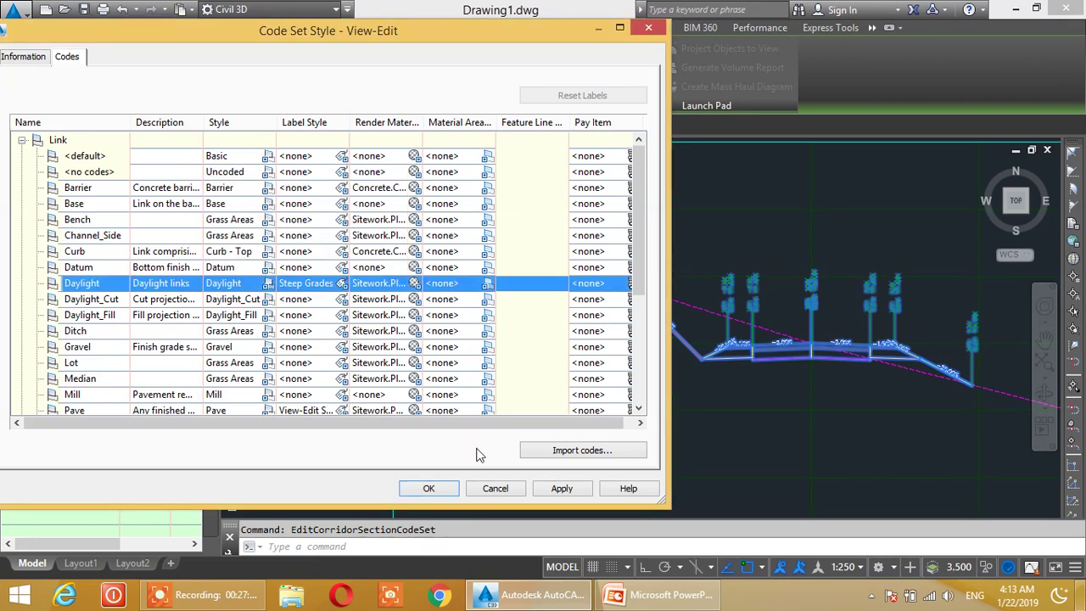
left_click(565, 492)
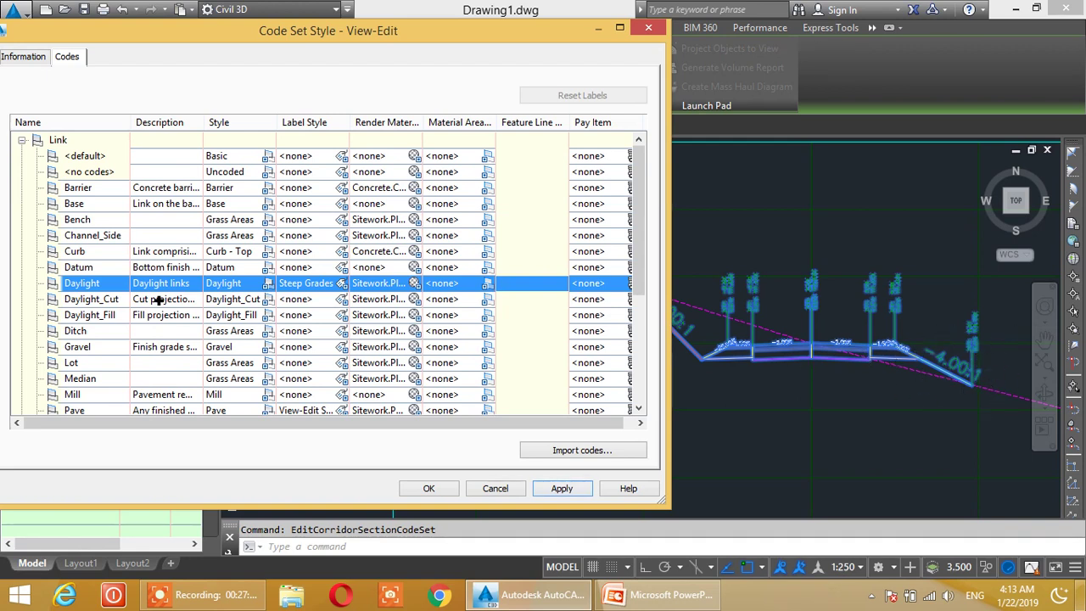
Reduce the Steep Grades label text height to 1.50mm and reapply the code set
left_click(341, 283)
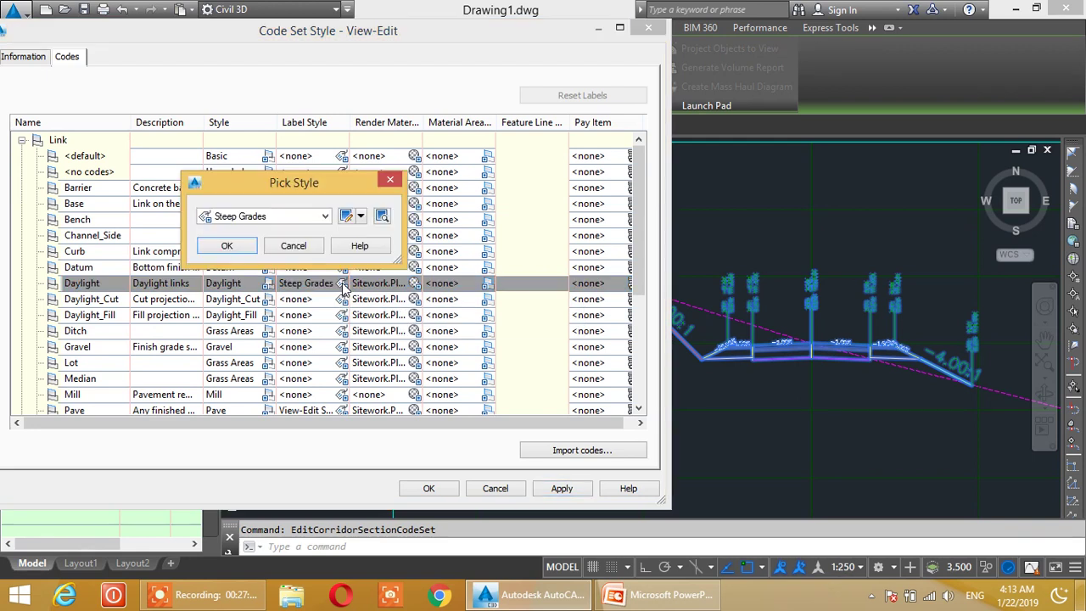
left_click(360, 223)
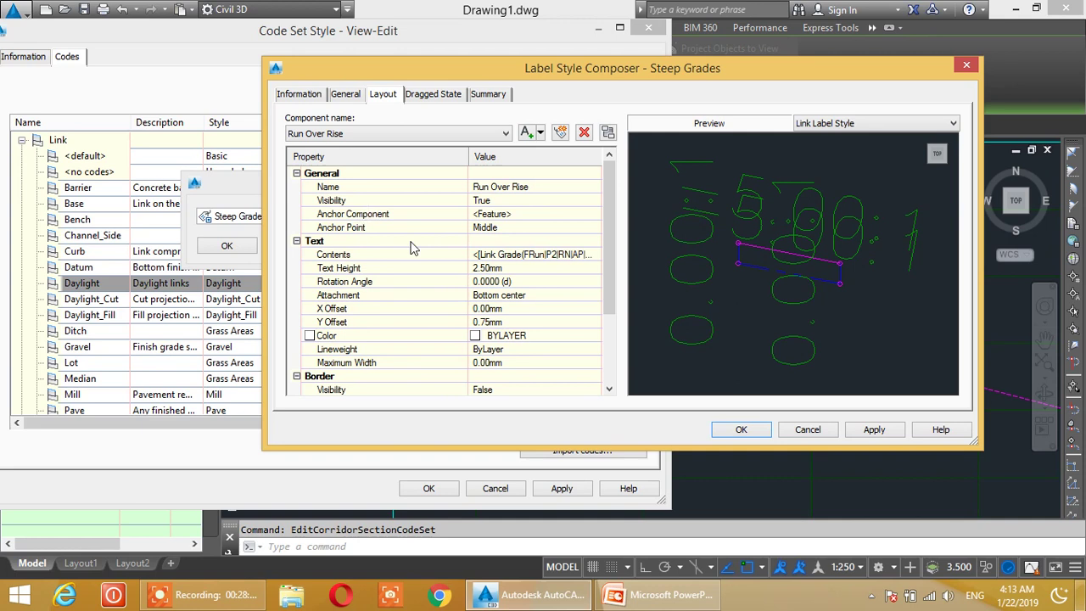
left_click(492, 269)
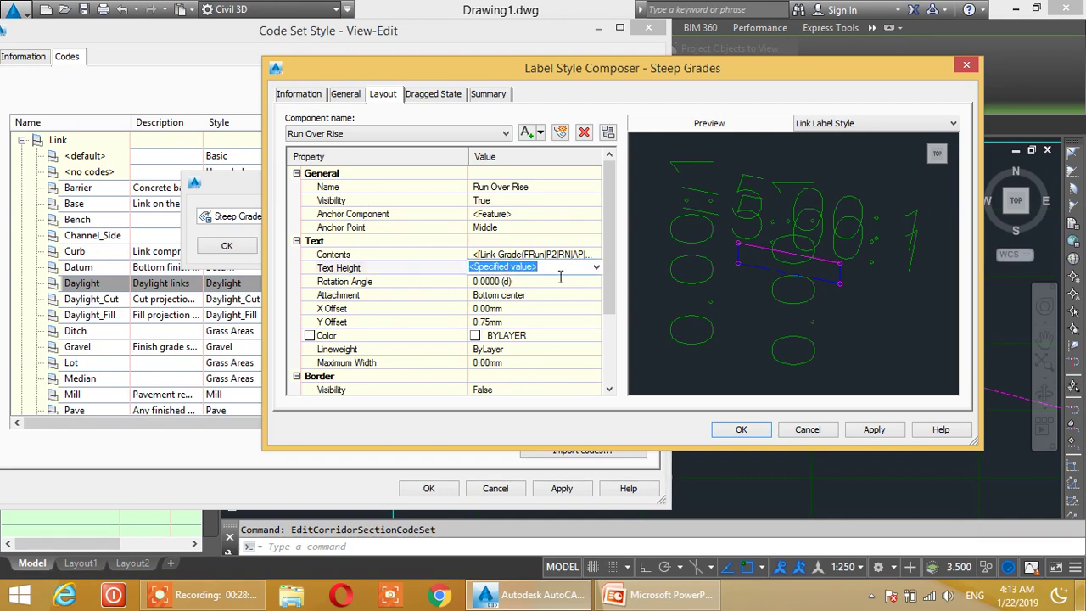
type("1.5")
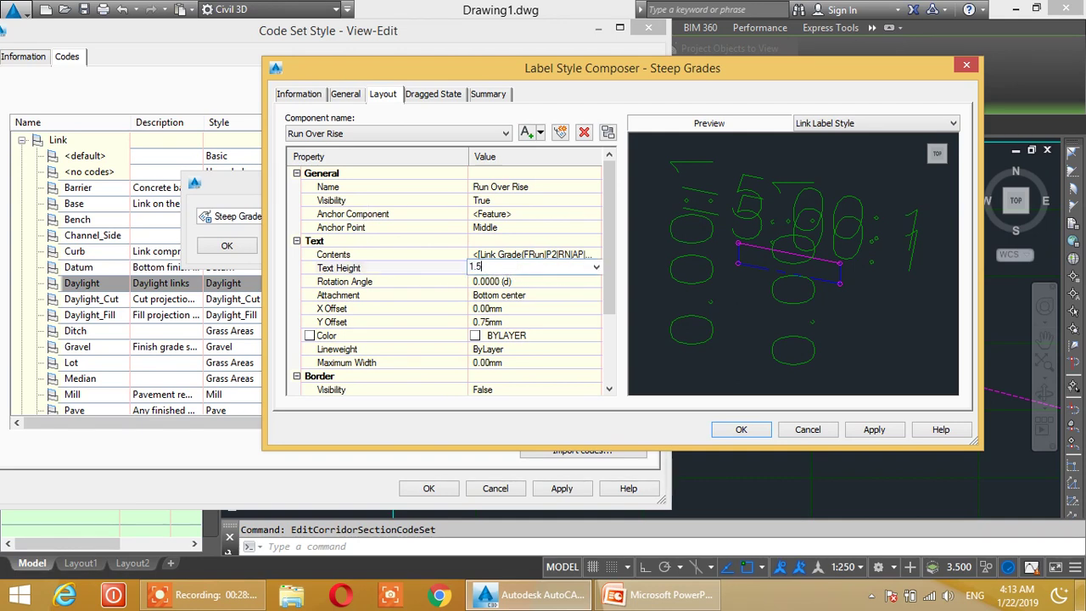
left_click(868, 432)
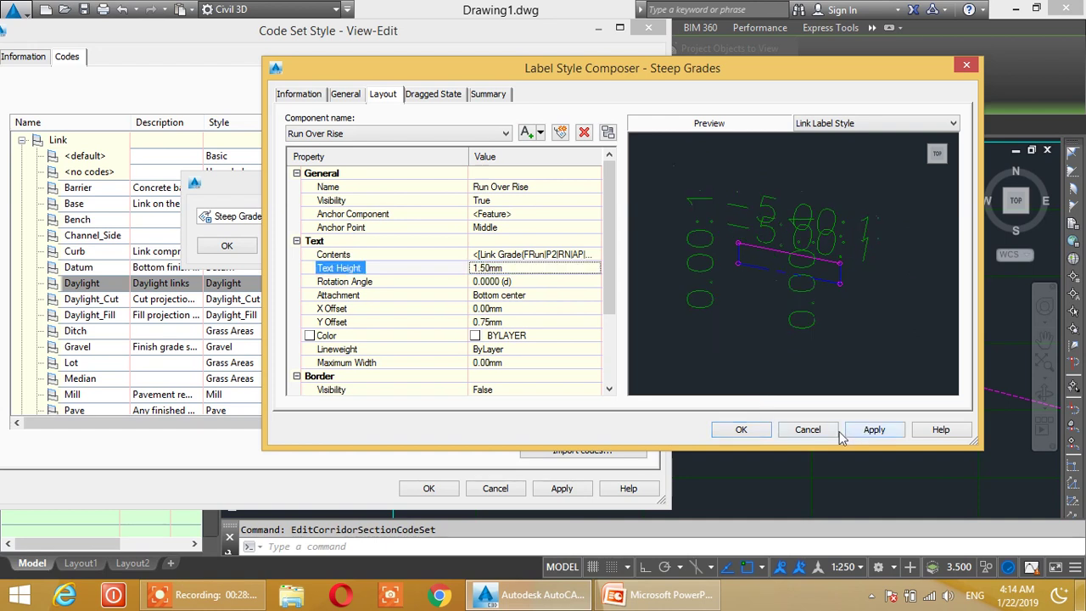
left_click(741, 430)
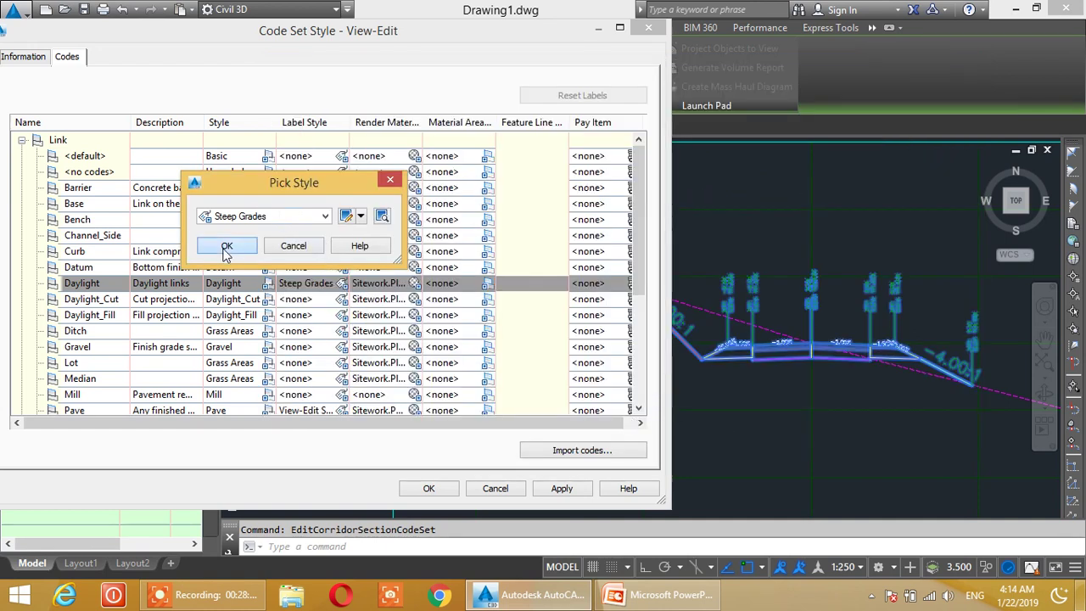
left_click(226, 245)
left_click(562, 490)
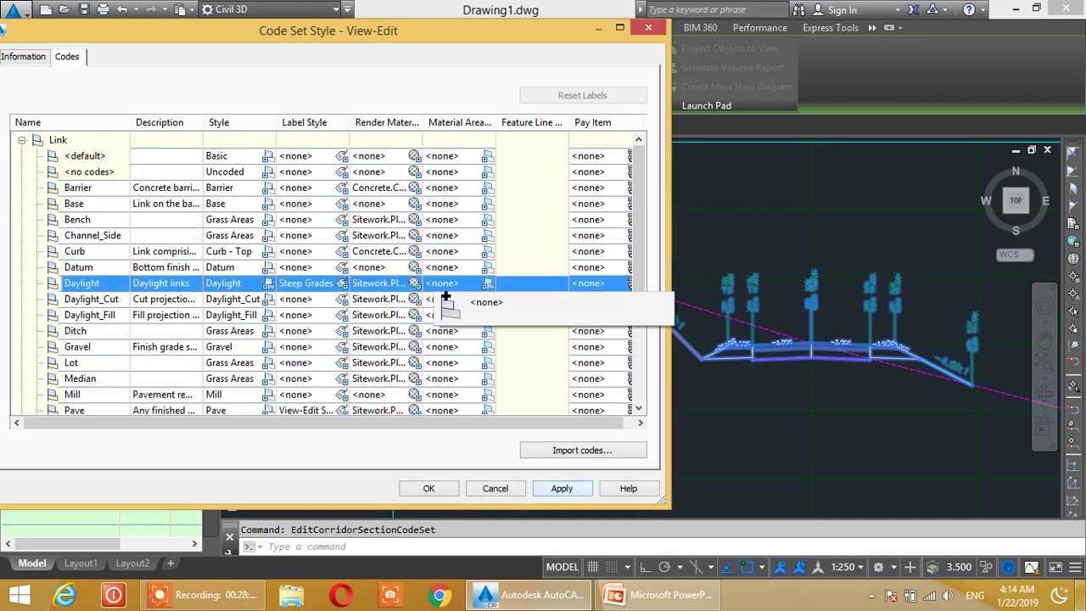
Accept the code set changes so daylight slopes show ratio labels like 2.00:1
left_click(437, 490)
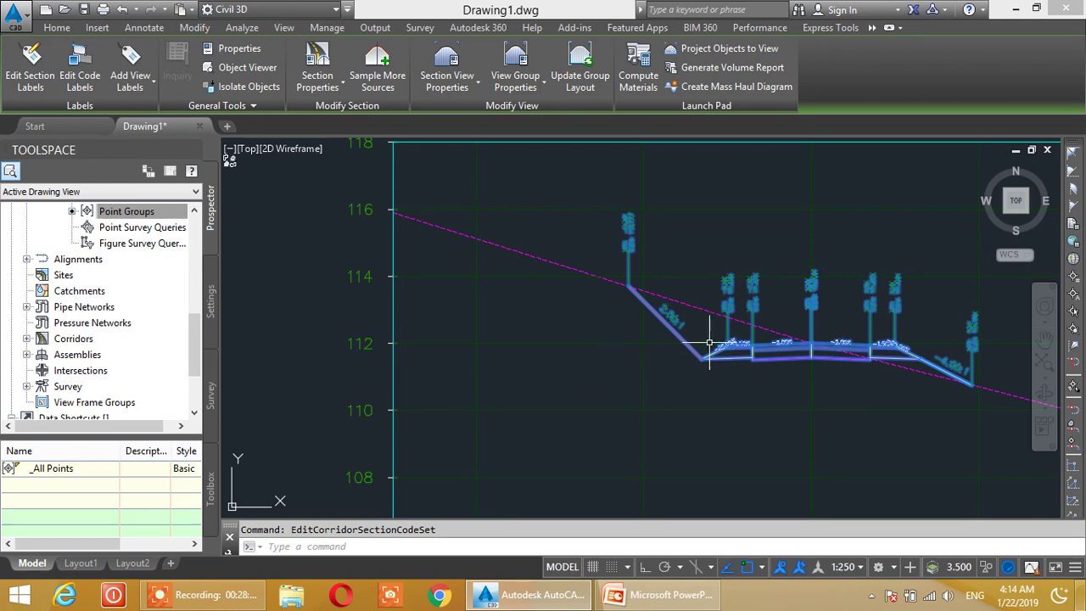
key("Escape")
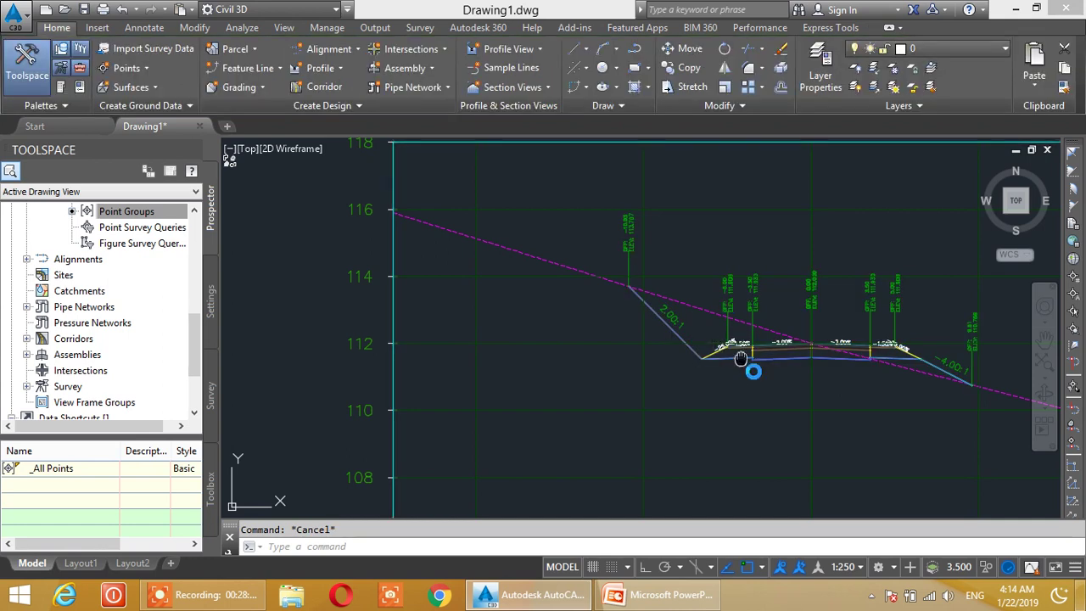
middle_click_drag(752, 368, 541, 321)
scroll(732, 314, "down", 3)
scroll(732, 315, "up", 2)
scroll(888, 266, "up", 3)
scroll(764, 350, "down", 2)
scroll(764, 351, "up", 2)
Pan and zoom through the section views to inspect the new slope labels
middle_click_drag(752, 376, 666, 315)
scroll(485, 311, "down", 1)
scroll(301, 224, "up", 2)
middle_click_drag(301, 225, 415, 359)
middle_click_drag(586, 399, 489, 204)
scroll(779, 350, "down", 4)
scroll(778, 350, "up", 1)
scroll(752, 286, "up", 5)
scroll(807, 267, "up", 1)
middle_click_drag(854, 297, 717, 265)
scroll(642, 242, "down", 4)
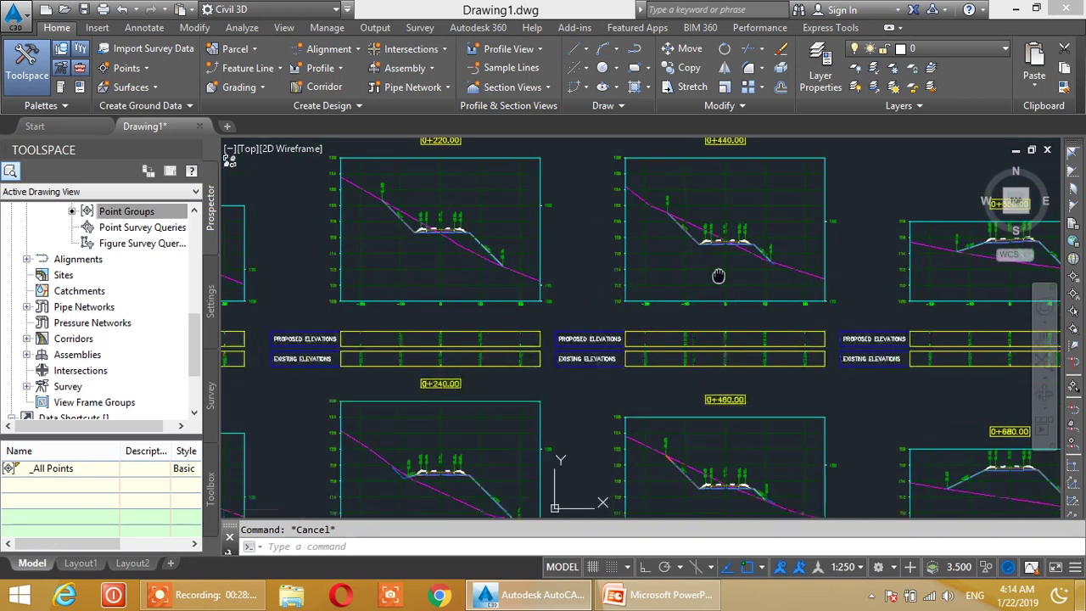
scroll(552, 274, "up", 4)
scroll(504, 274, "down", 1)
scroll(549, 274, "up", 2)
scroll(599, 288, "up", 3)
scroll(624, 307, "down", 5)
scroll(617, 315, "up", 3)
scroll(602, 311, "up", 2)
scroll(591, 267, "down", 2)
middle_click_drag(626, 263, 836, 310)
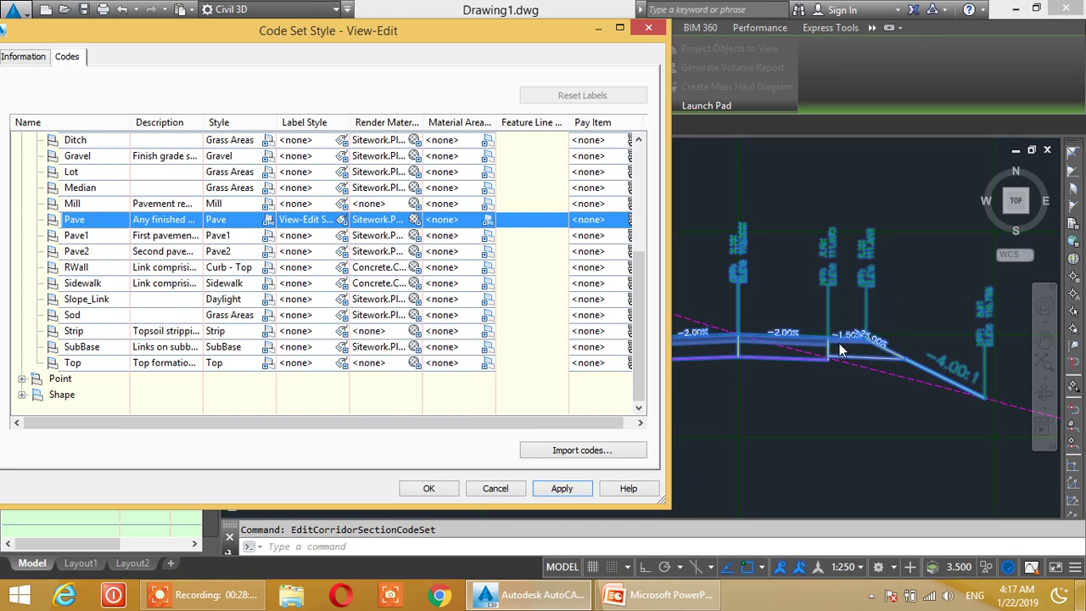
Give the Slope_Link code the Steep Grades label style and apply it
left_click(93, 267)
left_click(94, 283)
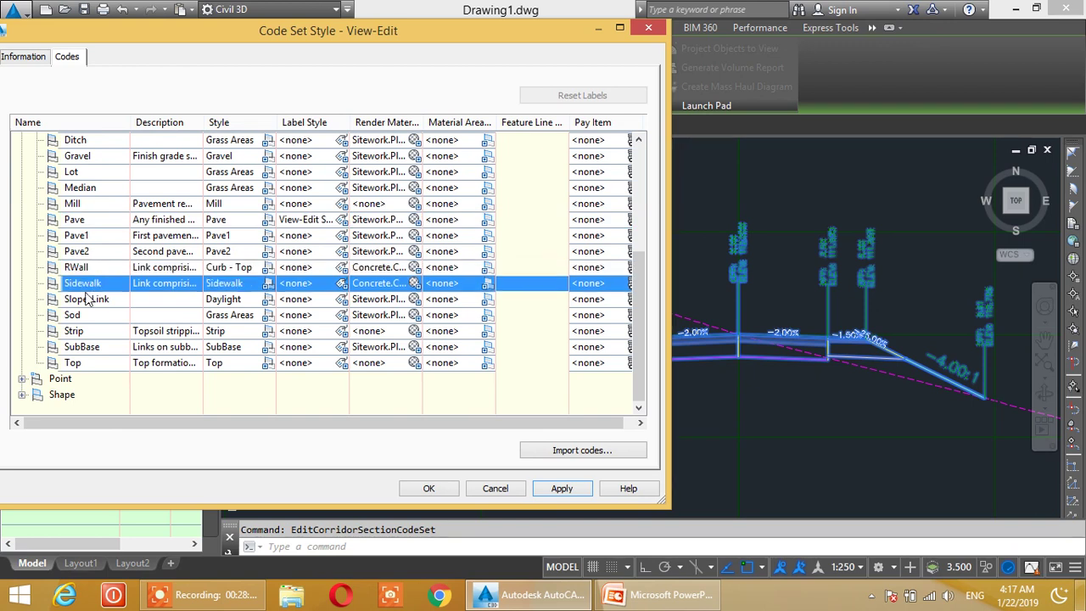
left_click(95, 299)
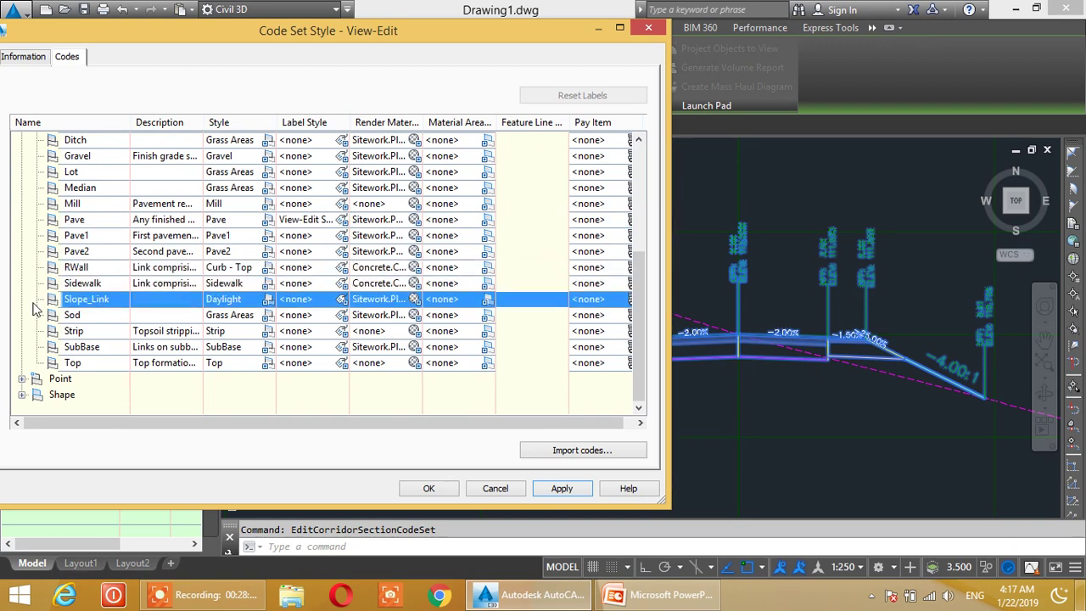
left_click(341, 299)
left_click(289, 216)
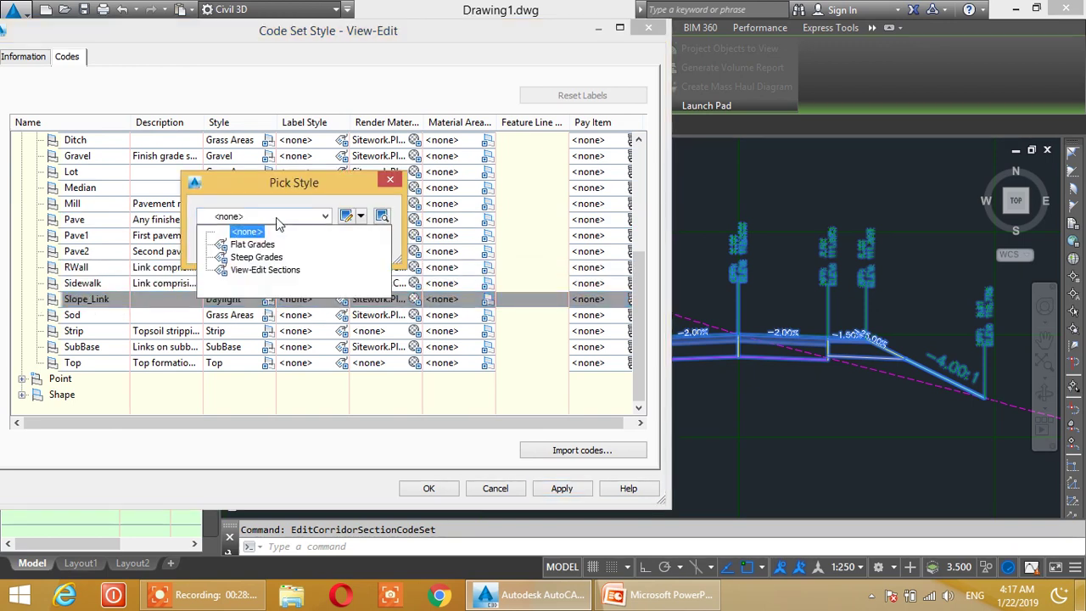
left_click(251, 257)
left_click(240, 247)
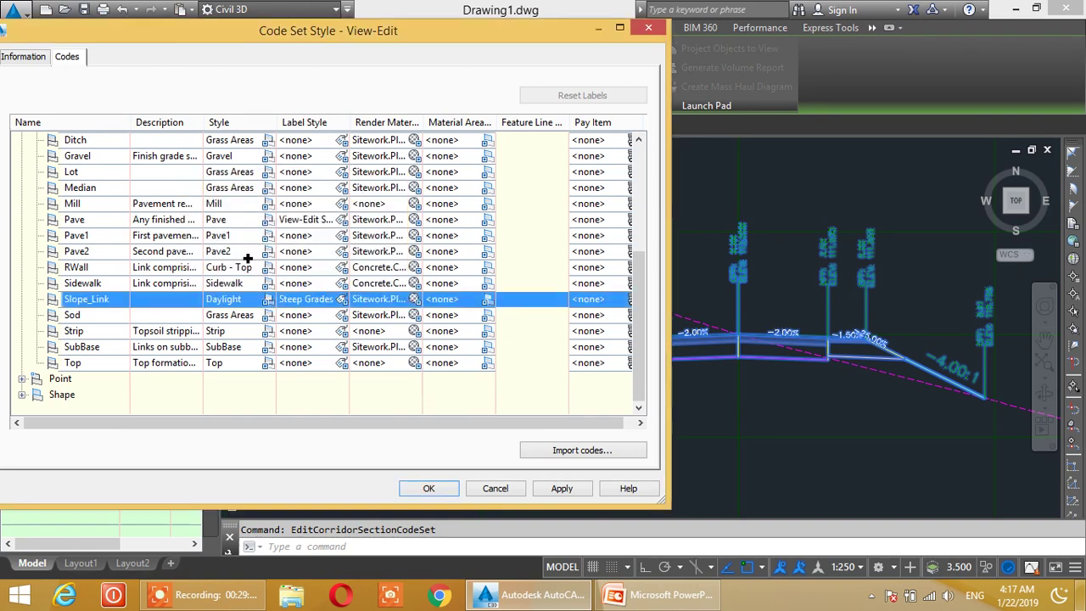
left_click(567, 488)
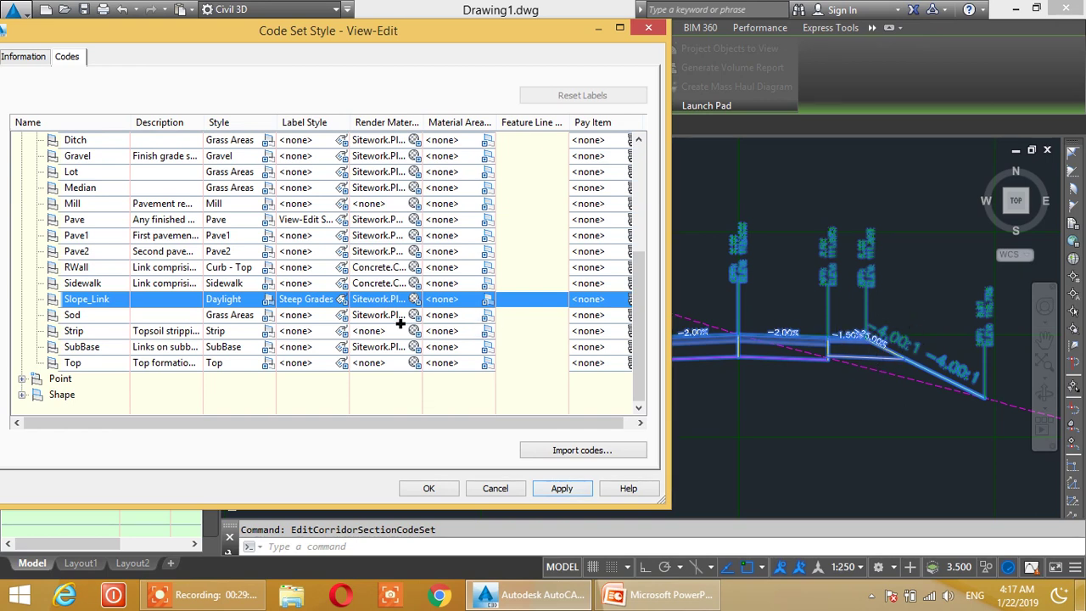
Set Slope_Link's label style back to <none> and apply the change
left_click(341, 298)
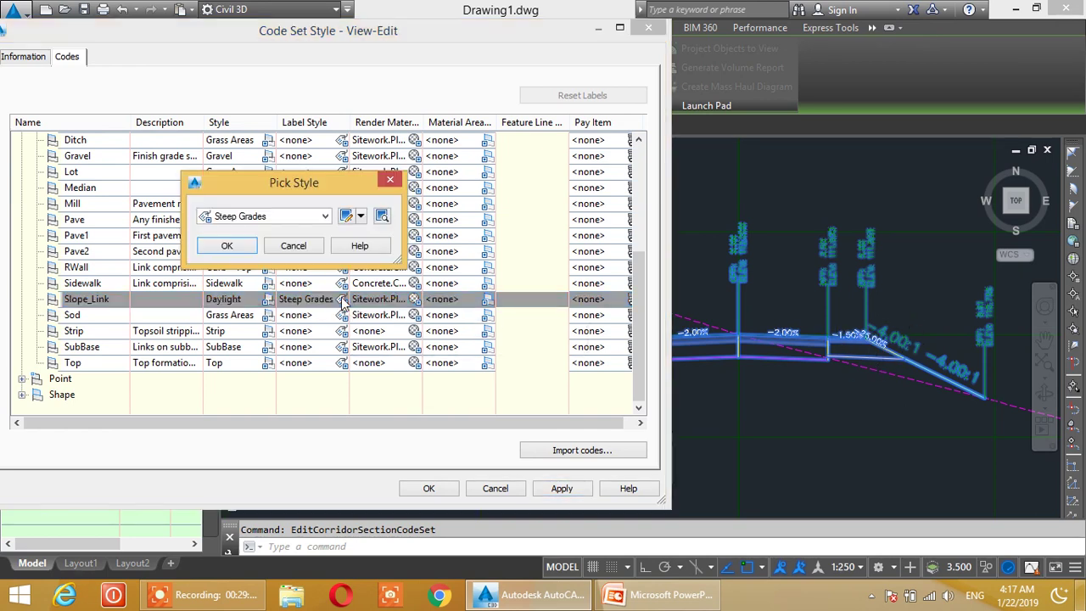
left_click(286, 218)
left_click(246, 231)
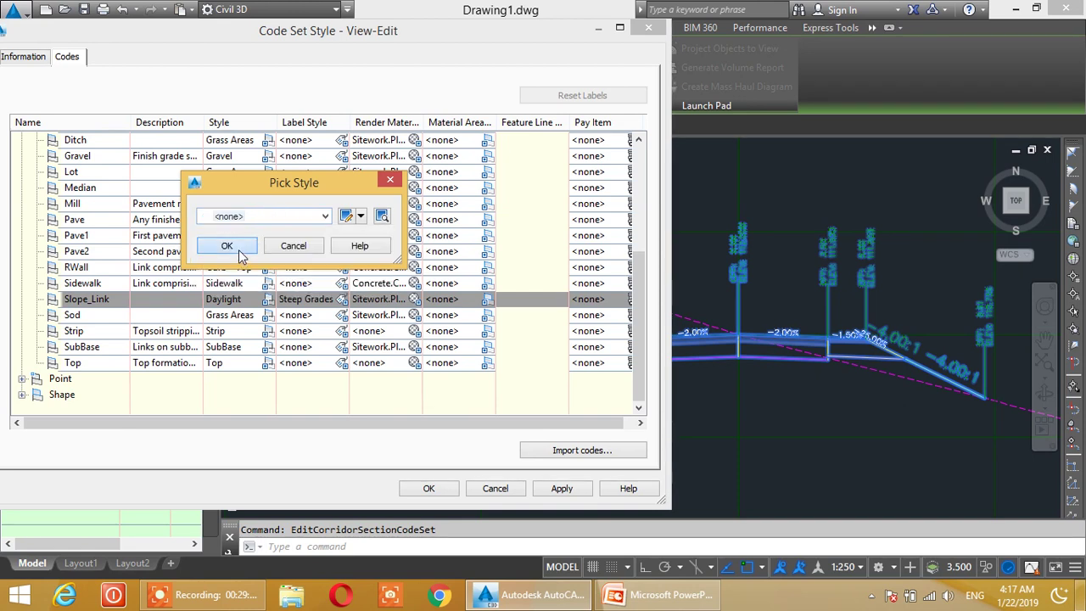
left_click(226, 244)
left_click(576, 488)
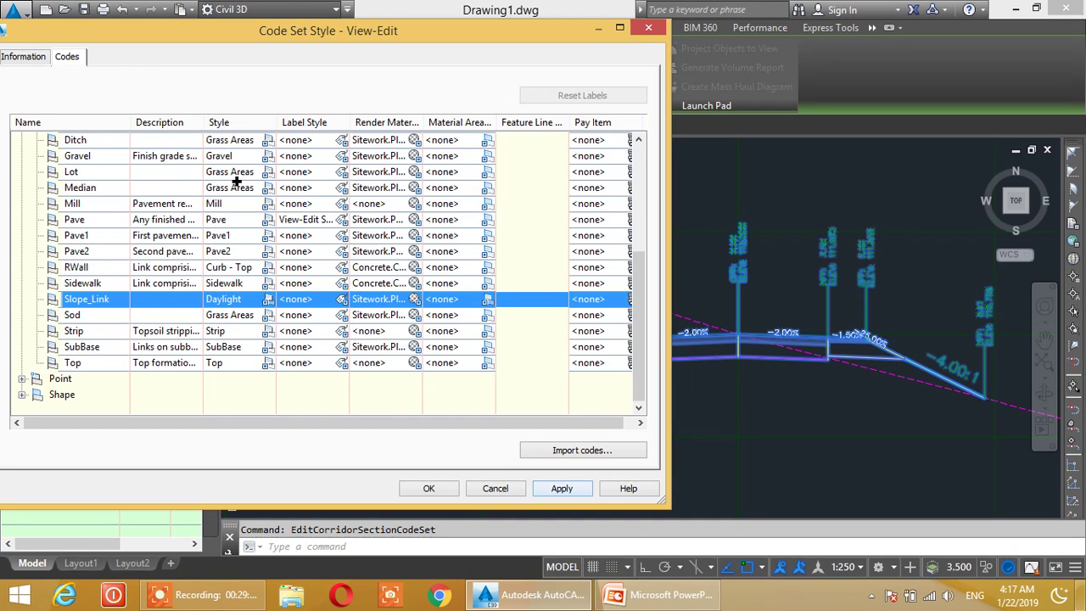
scroll(314, 315, "up", 1)
scroll(318, 318, "up", 2)
scroll(317, 318, "up", 1)
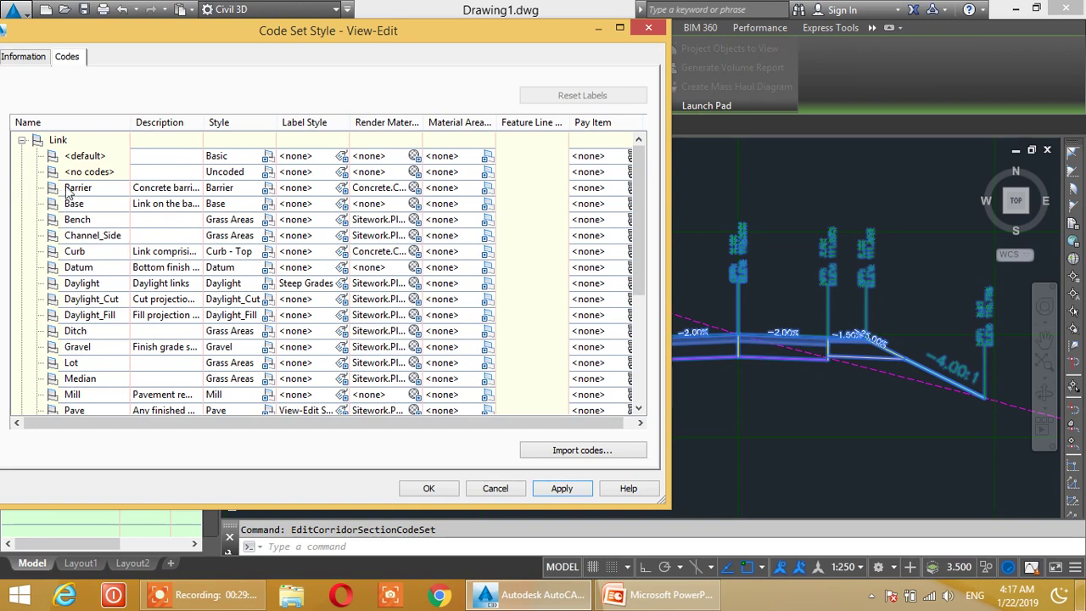
Collapse the Link and Point code lists and accept the code set edits
left_click(22, 140)
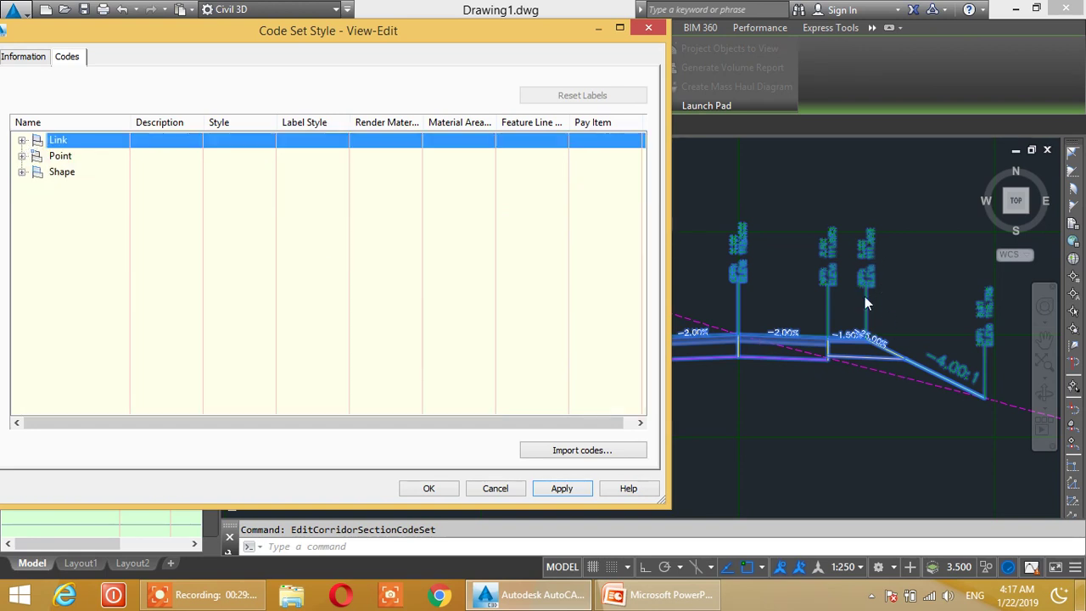
left_click(23, 156)
left_click(22, 141)
left_click(431, 487)
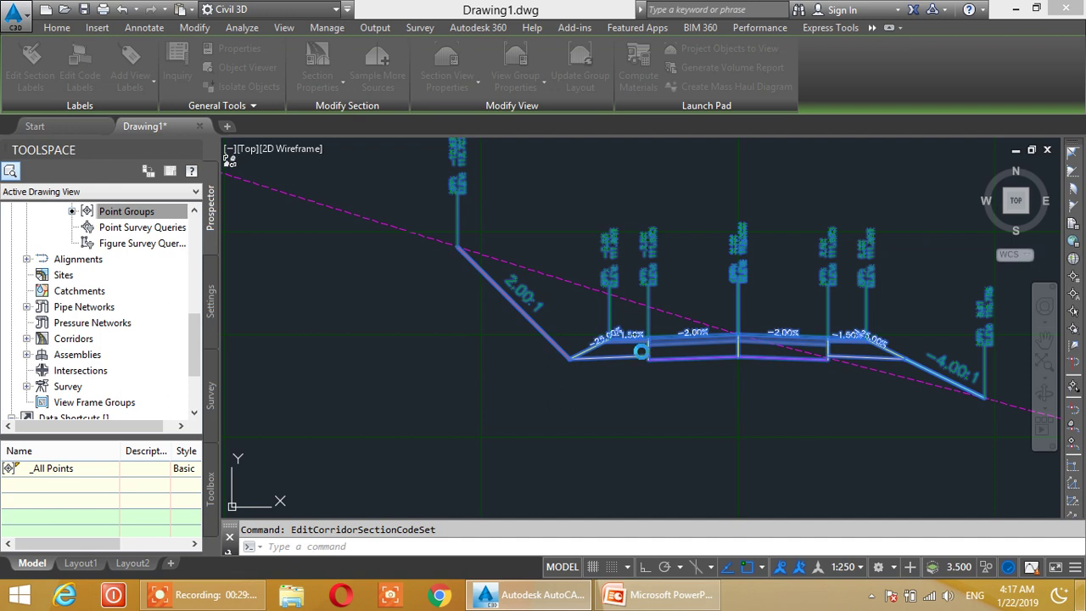
mouse_move(629, 336)
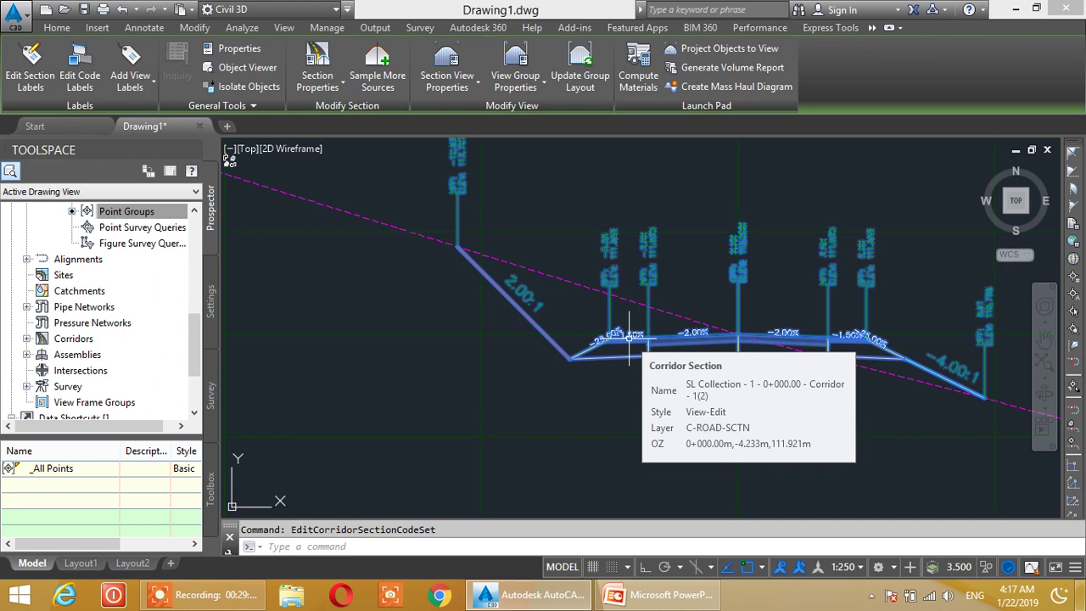
Zoom out over the section views and set the annotation scale to 1:1000
key("Escape")
scroll(479, 349, "down", 2)
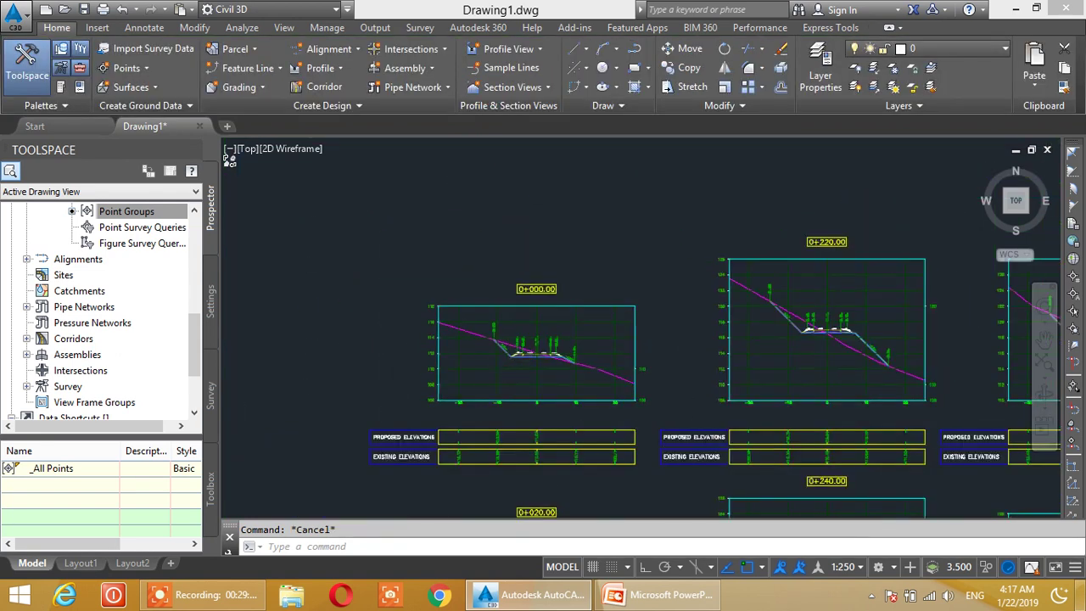
scroll(673, 407, "down", 3)
scroll(677, 392, "up", 1)
scroll(756, 422, "down", 2)
scroll(718, 335, "down", 1)
scroll(722, 303, "up", 1)
scroll(720, 312, "up", 2)
scroll(698, 255, "down", 2)
scroll(686, 306, "down", 1)
scroll(674, 318, "down", 1)
scroll(666, 316, "up", 2)
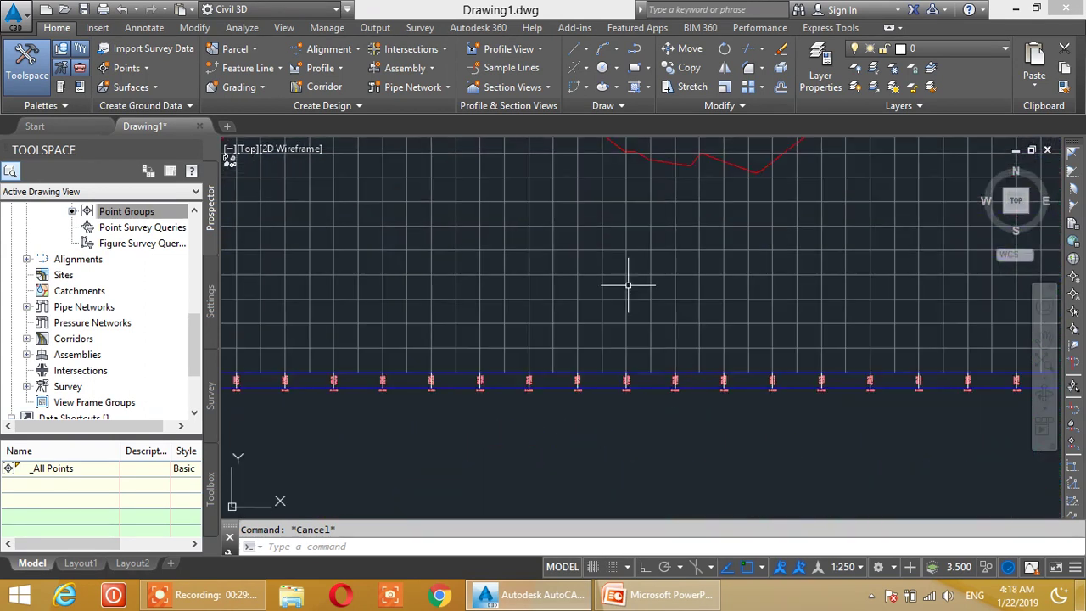
scroll(648, 331, "down", 3)
scroll(599, 323, "up", 1)
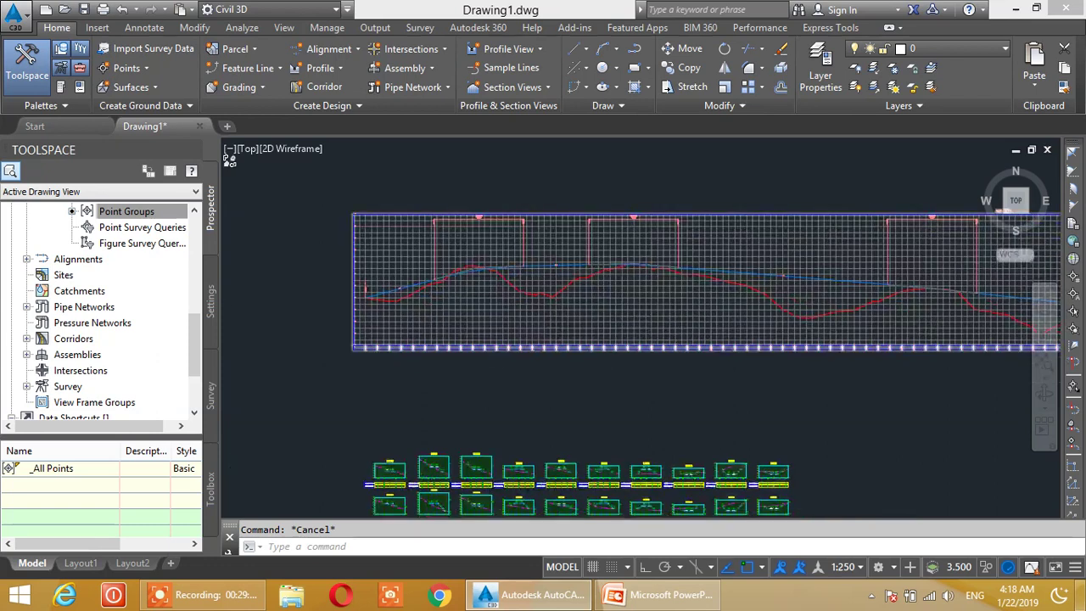
scroll(664, 378, "down", 2)
scroll(646, 347, "up", 1)
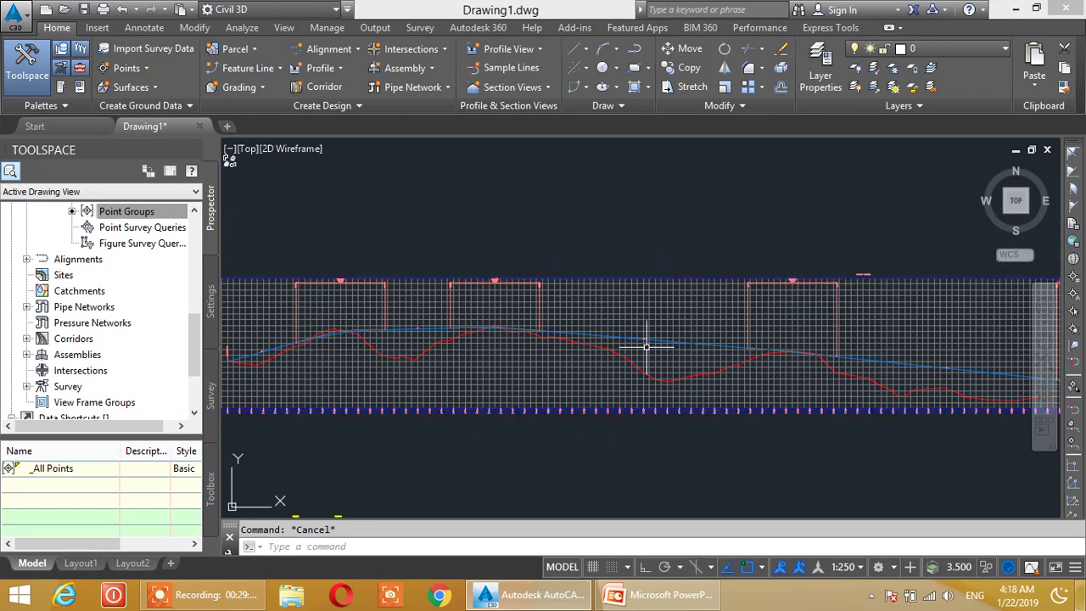
left_click(851, 570)
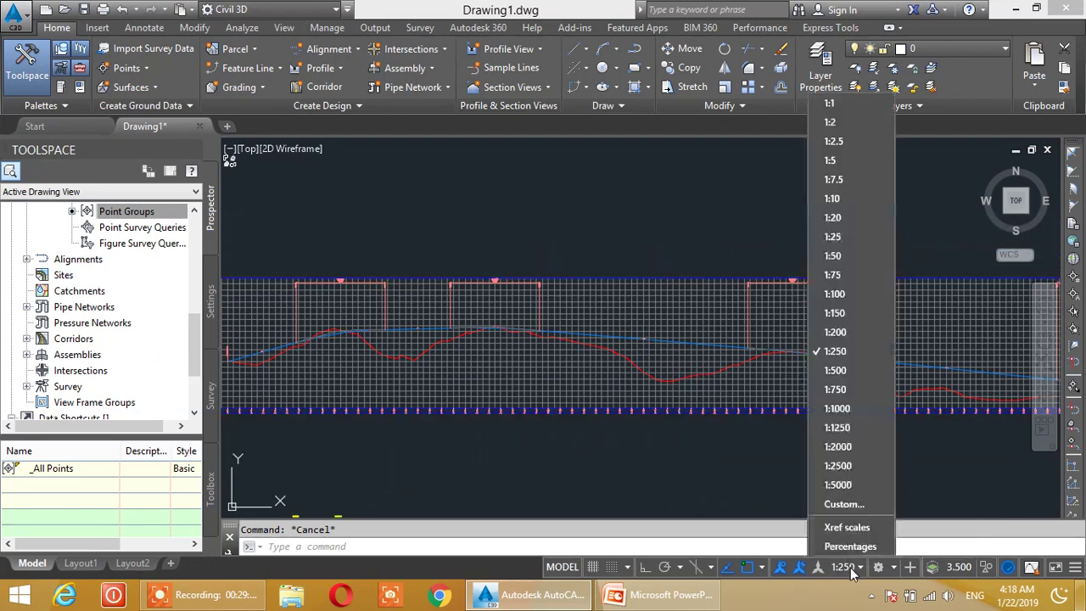
left_click(837, 408)
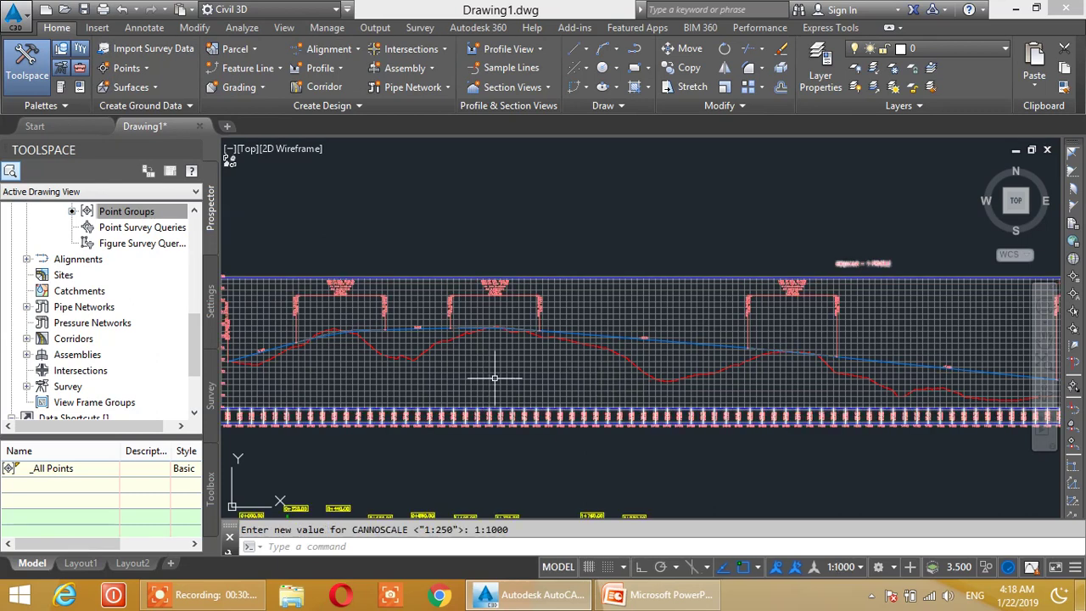
Recenter the section view grid, try 1:1250, then set the annotation scale to 1:250
scroll(415, 382, "up", 2)
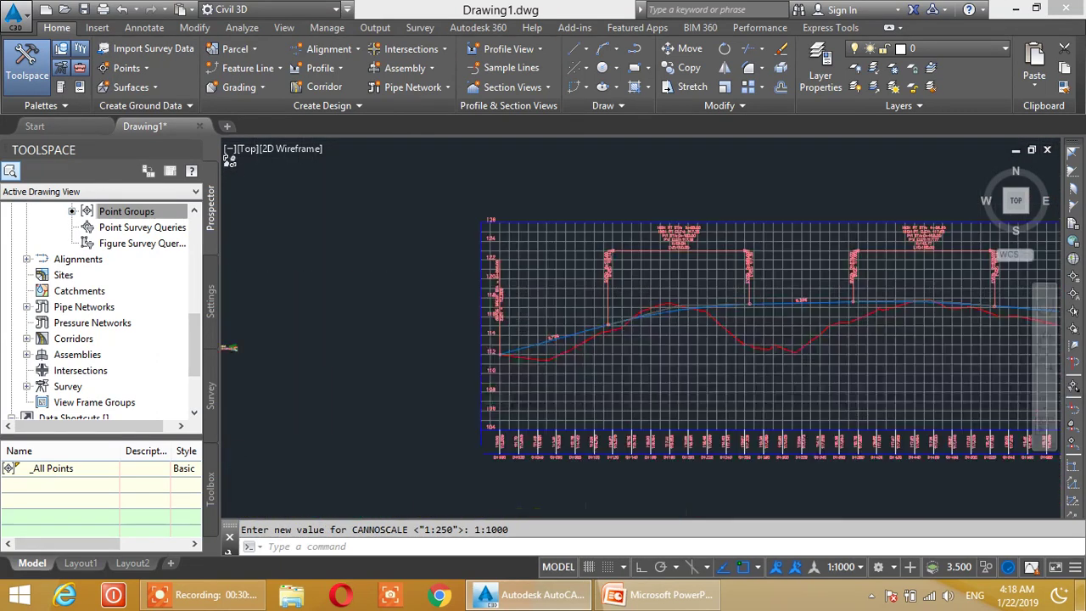
scroll(752, 314, "up", 3)
scroll(504, 308, "up", 1)
scroll(678, 325, "down", 4)
scroll(677, 325, "down", 2)
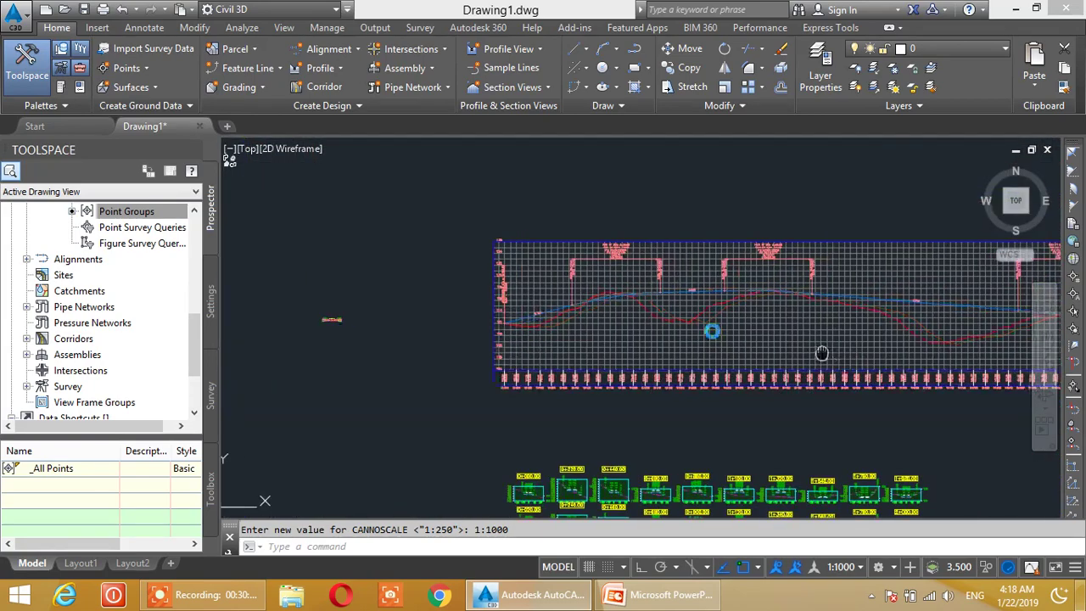
middle_click_drag(710, 328, 522, 333)
scroll(520, 335, "up", 2)
scroll(520, 335, "up", 1)
scroll(551, 322, "down", 4)
middle_click_drag(618, 344, 566, 300)
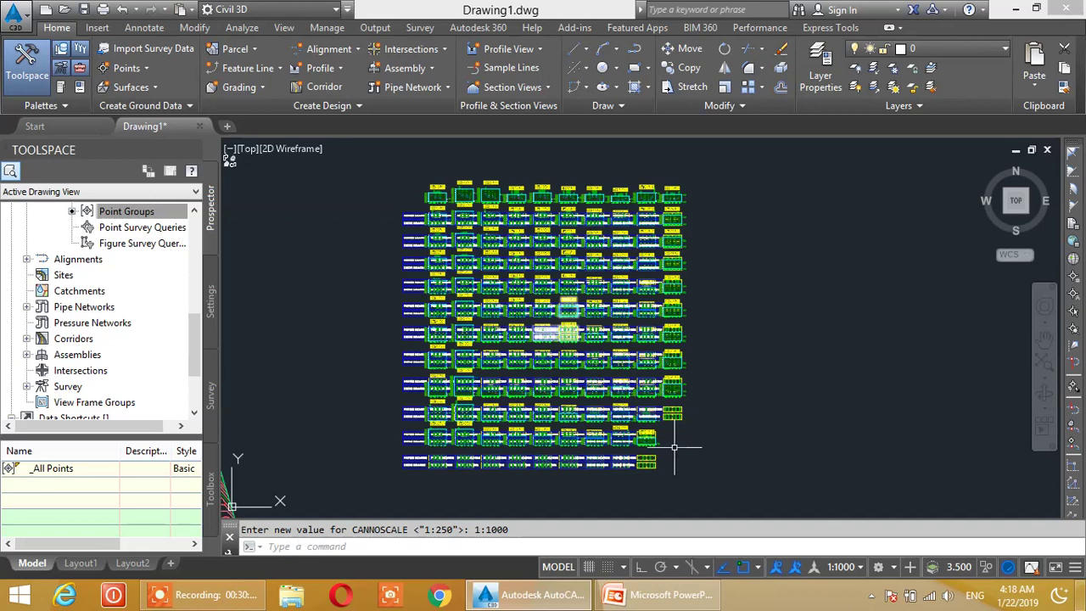
left_click(859, 566)
left_click(227, 161)
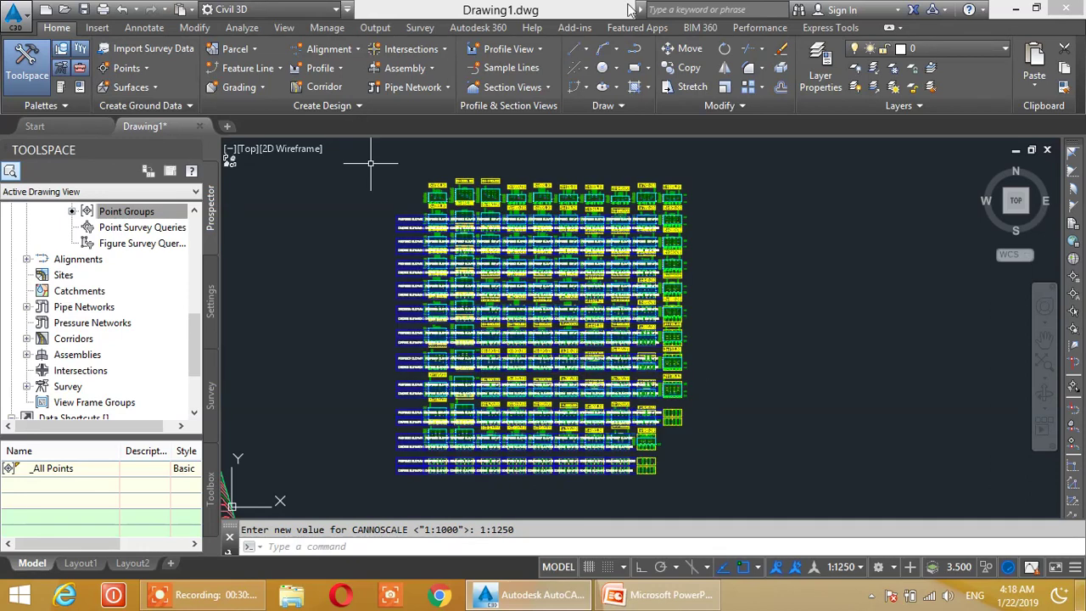
left_click(854, 567)
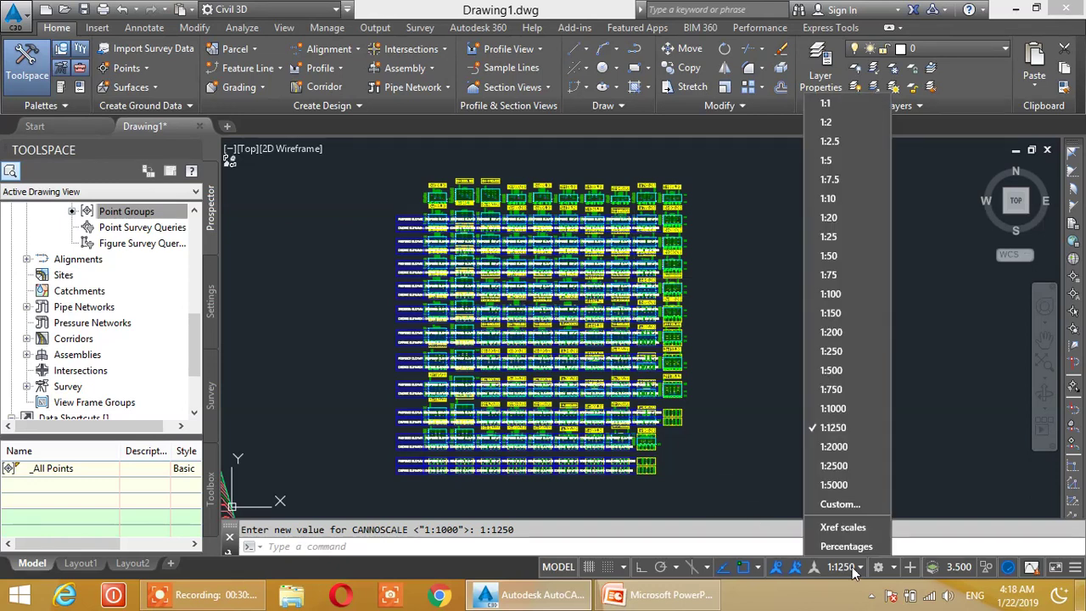
left_click(834, 351)
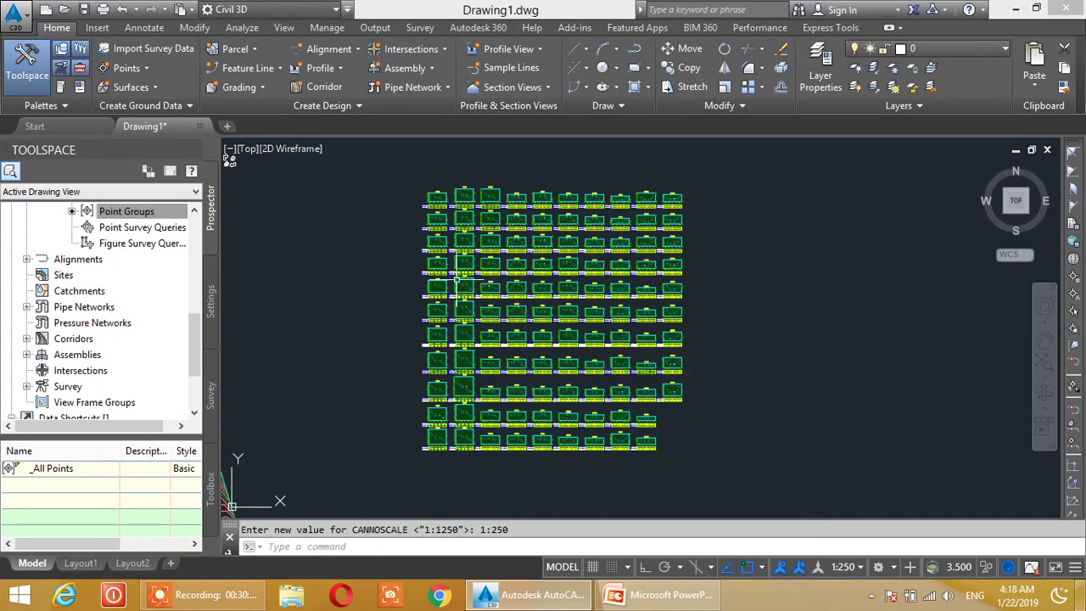
scroll(492, 289, "up", 6)
scroll(468, 235, "down", 1)
scroll(529, 368, "down", 2)
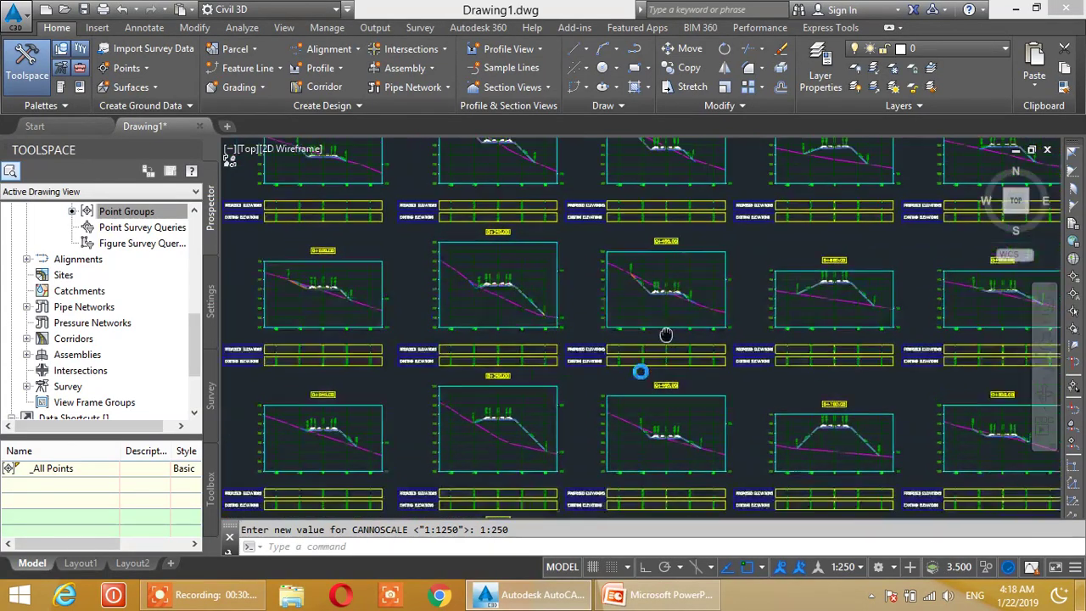
scroll(603, 342, "up", 3)
scroll(461, 279, "up", 1)
scroll(381, 301, "up", 1)
scroll(412, 304, "up", 1)
scroll(418, 310, "up", 1)
scroll(460, 291, "down", 1)
scroll(594, 322, "down", 2)
scroll(720, 347, "down", 3)
scroll(683, 313, "up", 2)
mouse_move(703, 327)
middle_mouse_down()
mouse_move(739, 339)
mouse_move(662, 263)
middle_mouse_up()
scroll(711, 297, "down", 2)
middle_click_drag(752, 293, 708, 274)
scroll(710, 344, "up", 1)
scroll(671, 297, "up", 1)
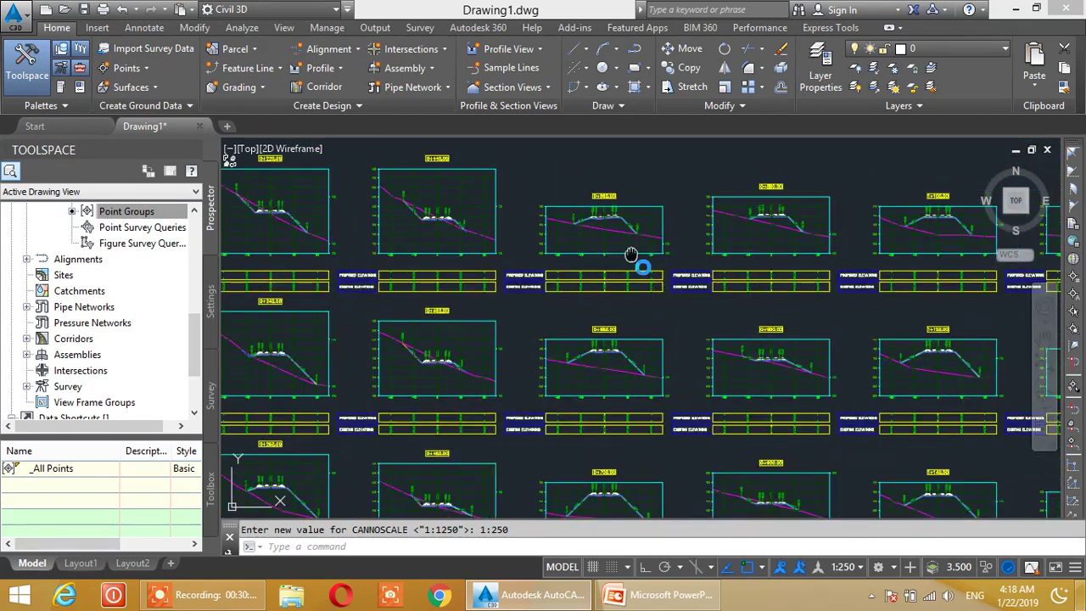
middle_click_drag(632, 255, 672, 269)
scroll(594, 280, "up", 3)
scroll(567, 297, "up", 3)
scroll(674, 323, "up", 2)
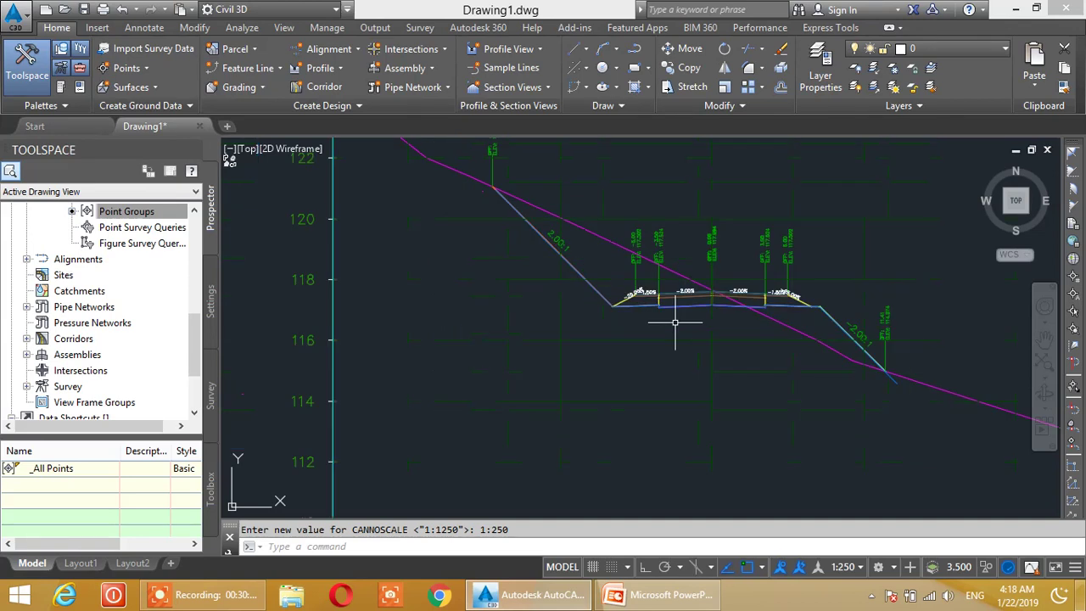
middle_click_drag(656, 333, 656, 304)
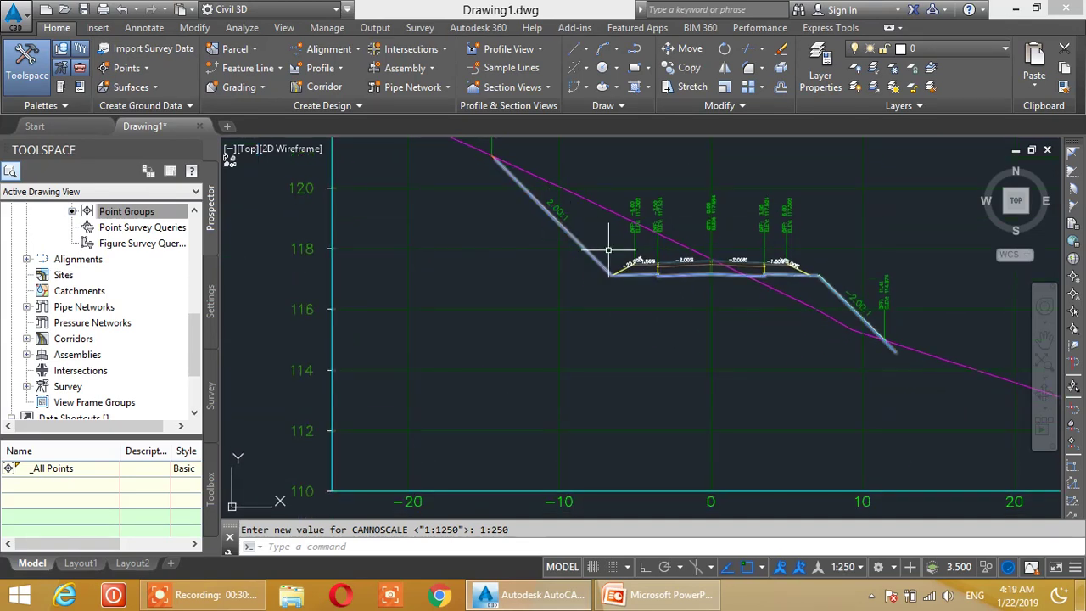
scroll(563, 310, "down", 3)
scroll(332, 347, "down", 2)
middle_click_drag(332, 347, 679, 351)
scroll(509, 340, "up", 2)
scroll(517, 323, "up", 2)
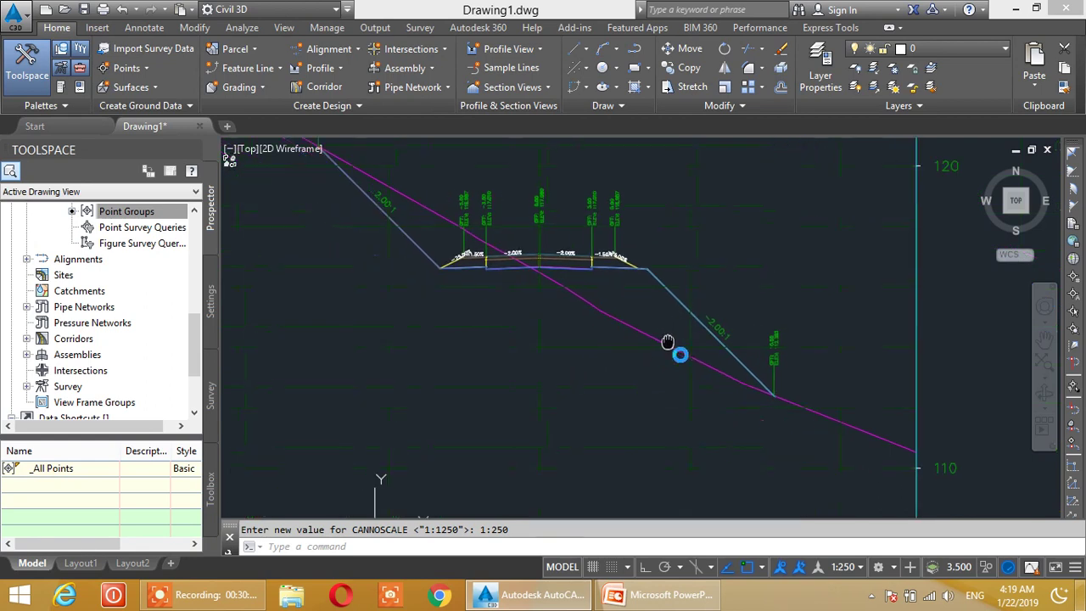
scroll(539, 332, "down", 5)
mouse_move(539, 332)
middle_mouse_down()
mouse_move(672, 311)
mouse_move(696, 383)
mouse_move(740, 315)
mouse_move(609, 288)
middle_mouse_up()
scroll(740, 316, "up", 4)
scroll(735, 285, "up", 2)
scroll(826, 303, "down", 1)
scroll(729, 288, "down", 4)
scroll(815, 296, "down", 4)
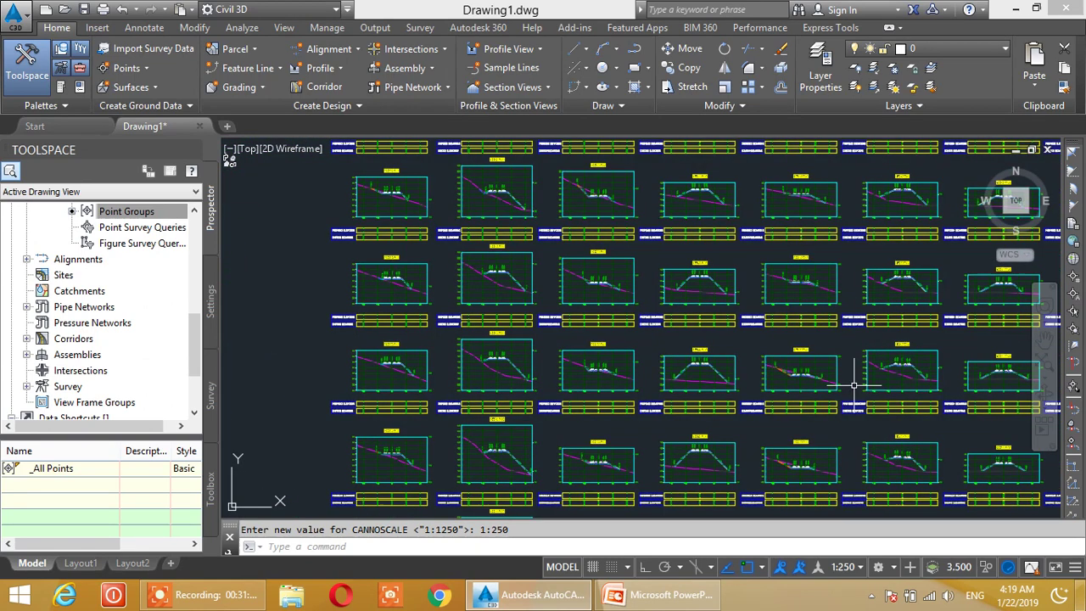
scroll(818, 298, "up", 4)
scroll(833, 289, "up", 3)
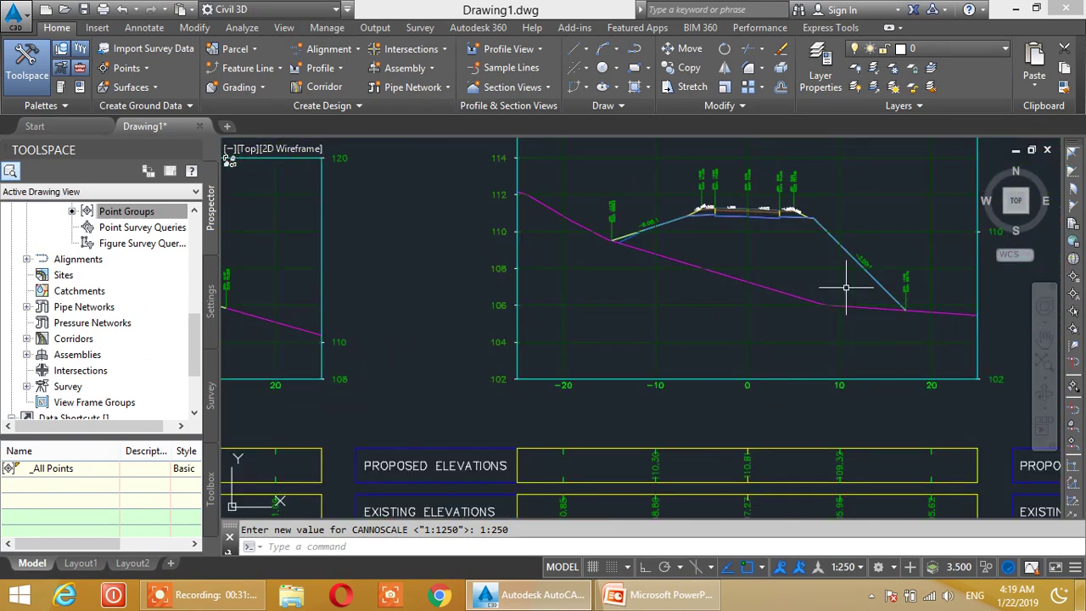
scroll(845, 288, "up", 2)
scroll(476, 308, "up", 2)
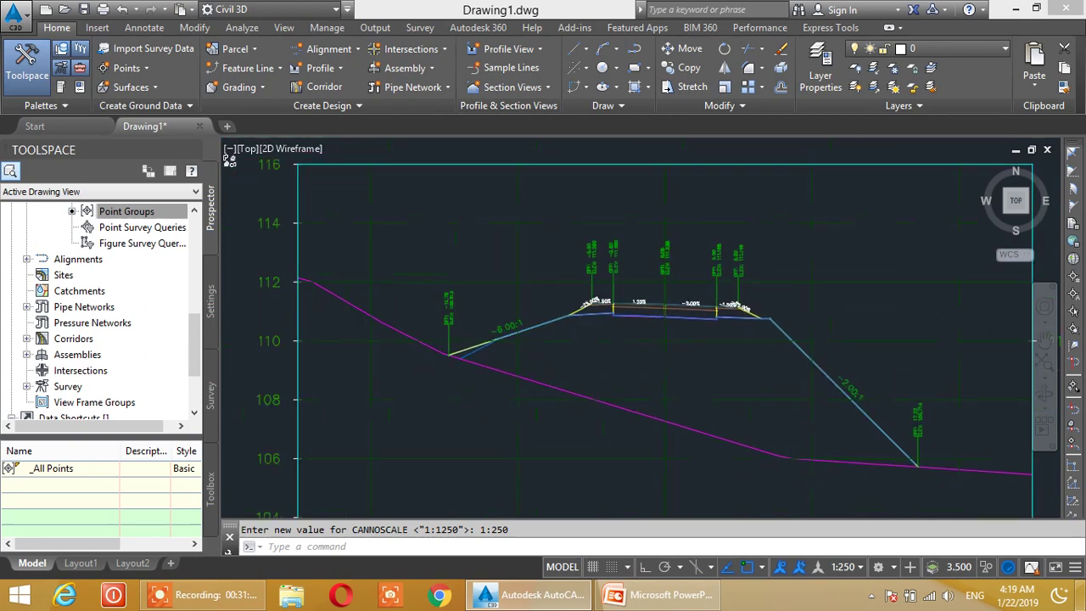
scroll(711, 373, "up", 2)
scroll(800, 339, "down", 1)
scroll(780, 334, "down", 2)
scroll(737, 296, "down", 4)
scroll(711, 391, "up", 1)
scroll(711, 391, "down", 1)
scroll(770, 388, "up", 3)
scroll(778, 322, "up", 2)
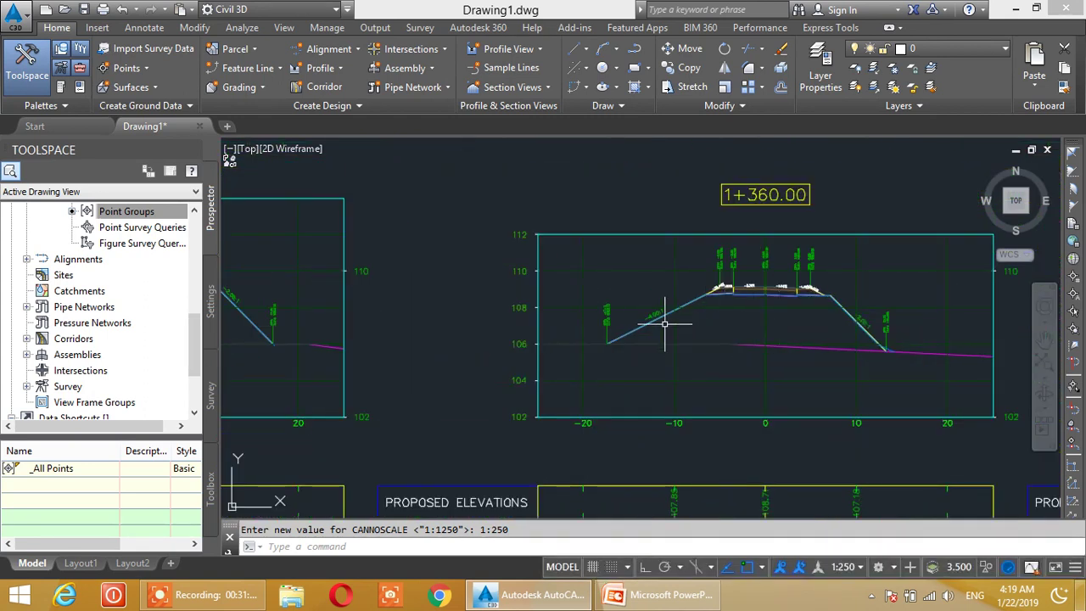
scroll(664, 324, "up", 4)
scroll(678, 322, "down", 2)
scroll(800, 291, "up", 1)
scroll(800, 291, "down", 2)
scroll(800, 315, "down", 3)
scroll(800, 314, "down", 1)
scroll(739, 255, "up", 2)
scroll(738, 254, "up", 2)
scroll(719, 274, "up", 2)
scroll(701, 281, "down", 5)
scroll(819, 375, "down", 2)
scroll(793, 328, "up", 2)
scroll(793, 328, "up", 5)
scroll(793, 328, "up", 3)
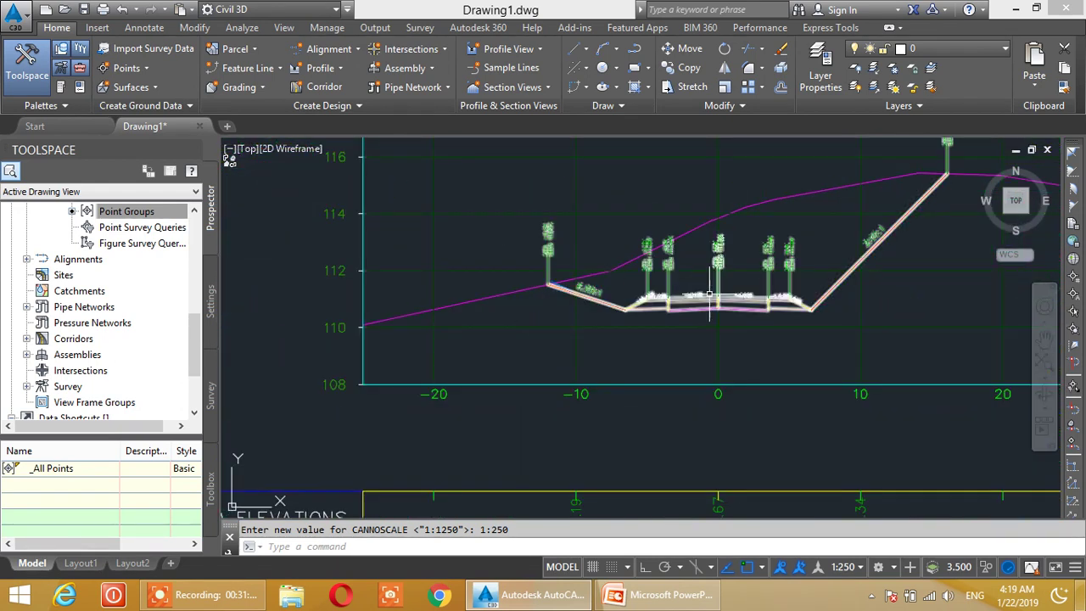
middle_click_drag(709, 295, 704, 364)
middle_click_drag(659, 306, 659, 381)
mouse_move(686, 255)
middle_mouse_down()
mouse_move(686, 368)
mouse_move(677, 344)
middle_mouse_up()
scroll(671, 259, "down", 2)
scroll(727, 274, "down", 2)
scroll(727, 299, "up", 5)
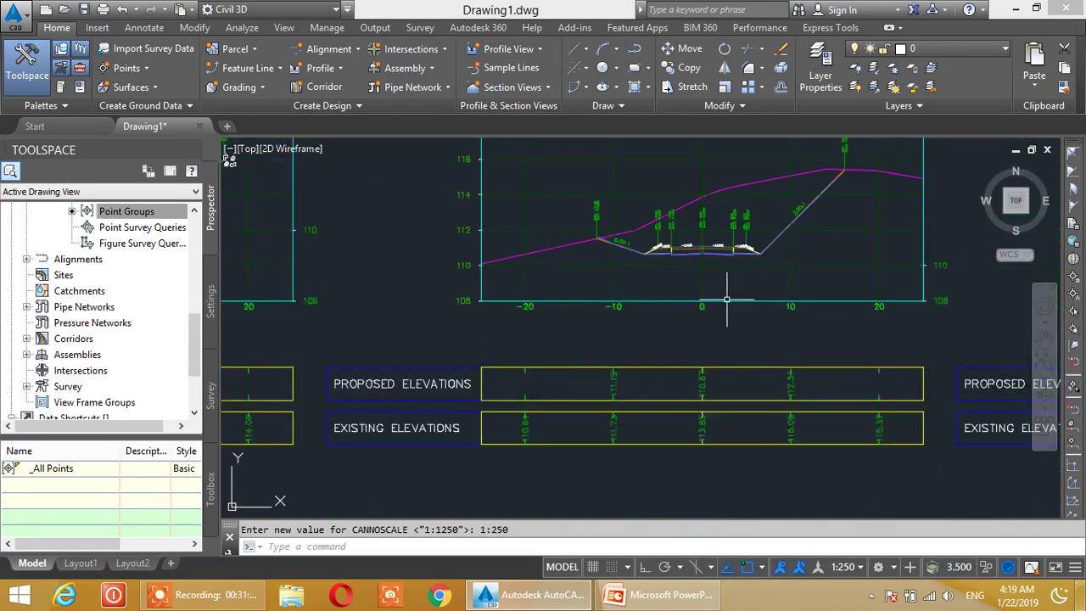
middle_click_drag(720, 271, 679, 365)
scroll(558, 334, "up", 5)
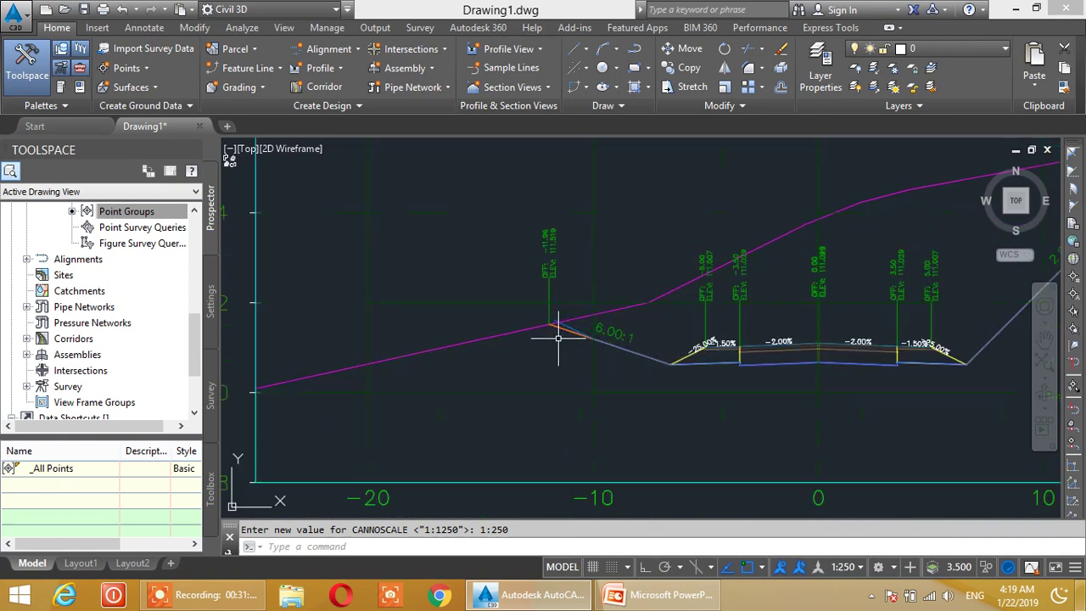
middle_click_drag(881, 383, 703, 310)
scroll(703, 310, "down", 2)
scroll(703, 311, "down", 2)
scroll(711, 321, "down", 3)
mouse_move(823, 341)
middle_mouse_down()
mouse_move(759, 303)
mouse_move(431, 308)
mouse_move(444, 361)
mouse_move(462, 314)
middle_mouse_up()
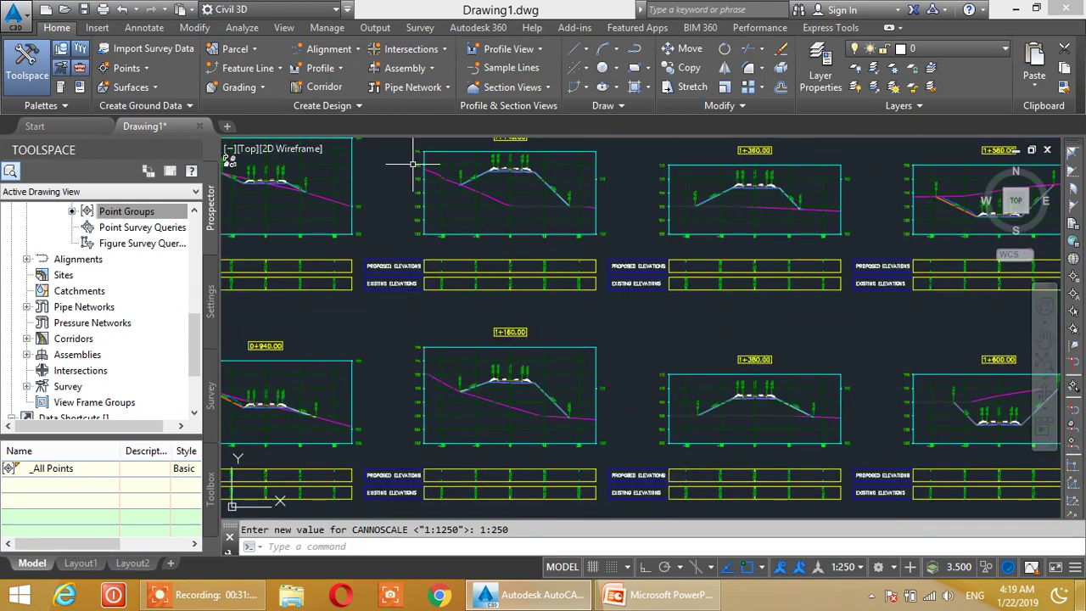
scroll(475, 191, "up", 3)
scroll(537, 263, "up", 2)
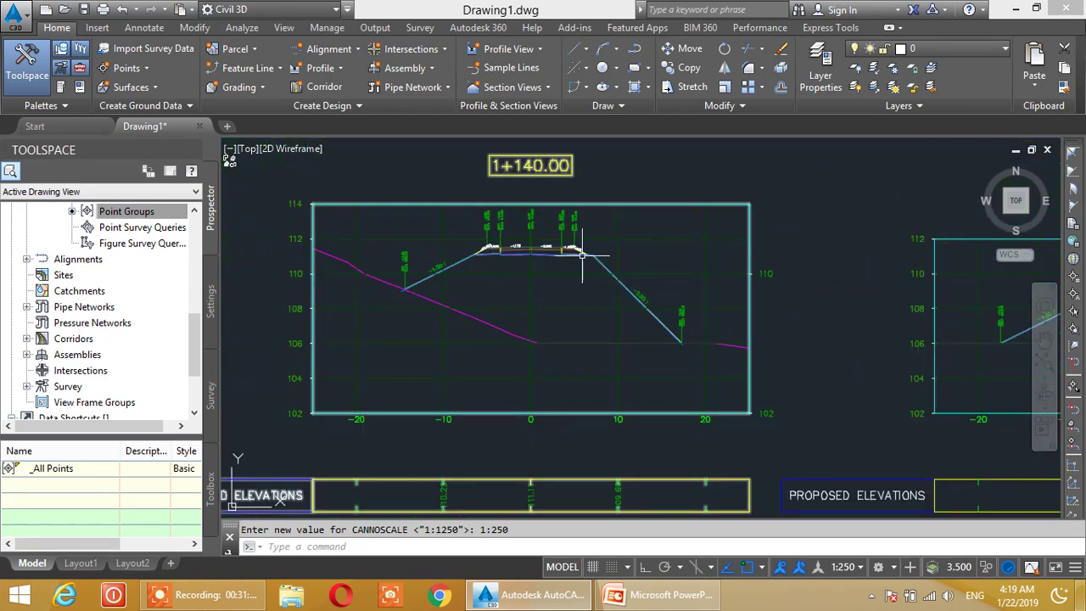
key("Return")
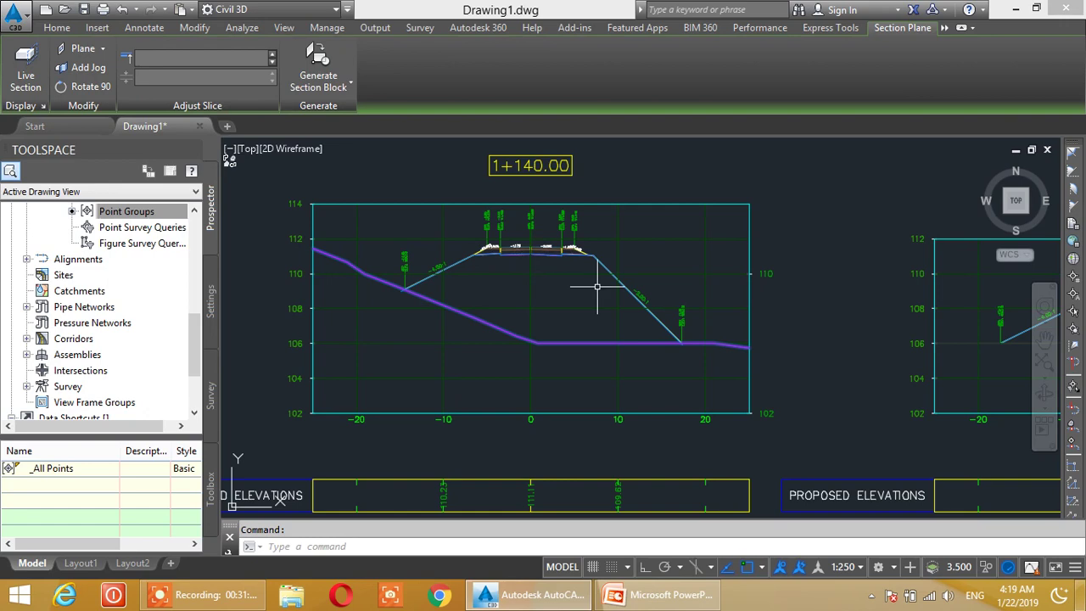
scroll(500, 288, "down", 6)
scroll(494, 306, "down", 2)
mouse_move(495, 305)
middle_mouse_down()
mouse_move(412, 310)
mouse_move(387, 326)
middle_mouse_up()
scroll(424, 340, "up", 1)
scroll(475, 360, "up", 2)
scroll(526, 387, "up", 1)
middle_click_drag(526, 387, 466, 308)
scroll(449, 274, "up", 3)
scroll(455, 272, "up", 2)
scroll(473, 271, "up", 1)
scroll(468, 268, "down", 2)
scroll(450, 255, "down", 2)
scroll(428, 239, "down", 1)
scroll(412, 224, "up", 1)
scroll(433, 289, "up", 1)
scroll(448, 331, "up", 1)
scroll(509, 306, "up", 2)
scroll(565, 333, "up", 1)
scroll(566, 333, "down", 1)
scroll(543, 246, "down", 3)
scroll(388, 315, "up", 1)
scroll(307, 310, "up", 1)
scroll(436, 249, "down", 2)
scroll(461, 224, "up", 3)
scroll(538, 283, "up", 1)
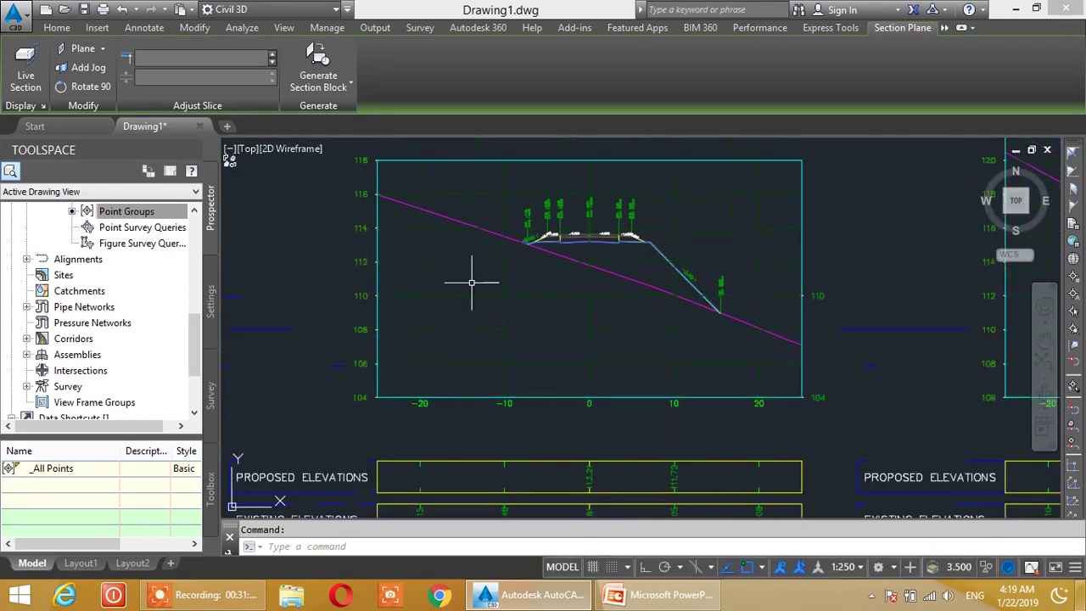
scroll(430, 254, "up", 1)
Edit the Road Section view style so bottom-axis major and minor ticks fall every 5 m
left_click(388, 212)
right_click(388, 216)
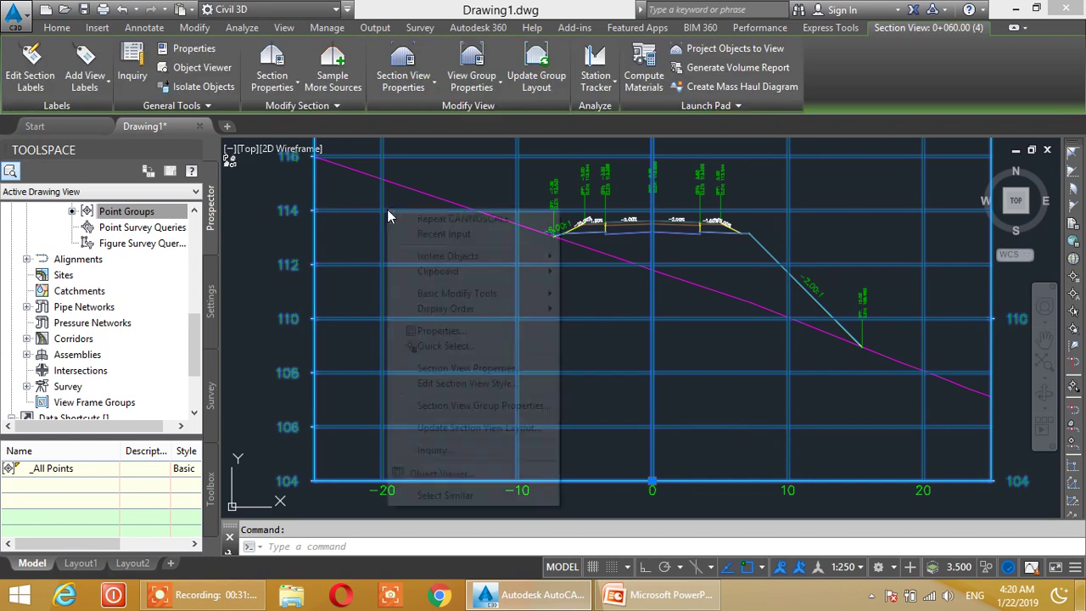
left_click(448, 384)
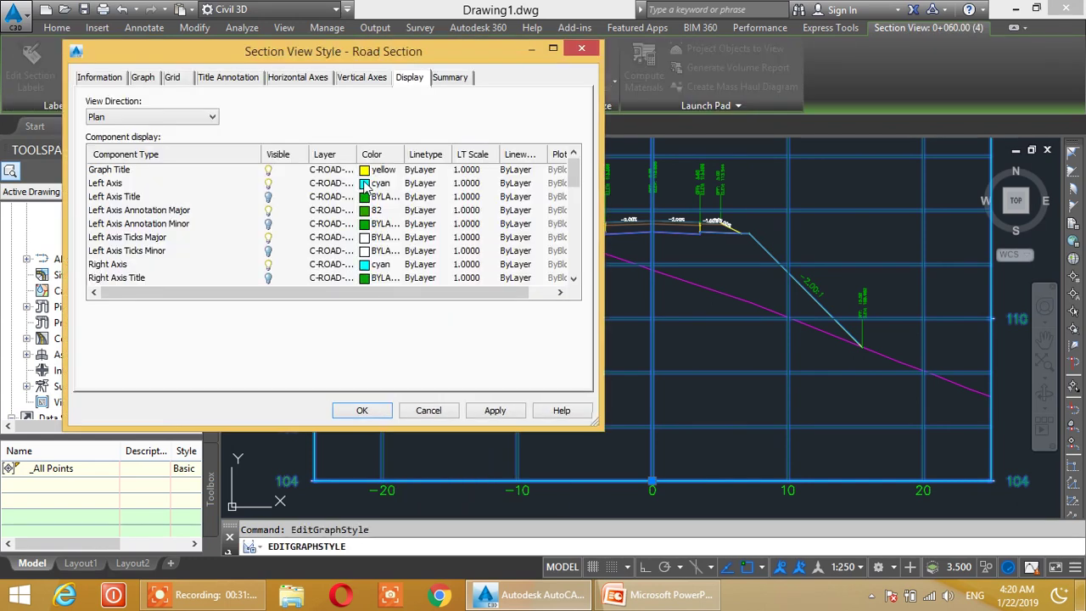
left_click(173, 78)
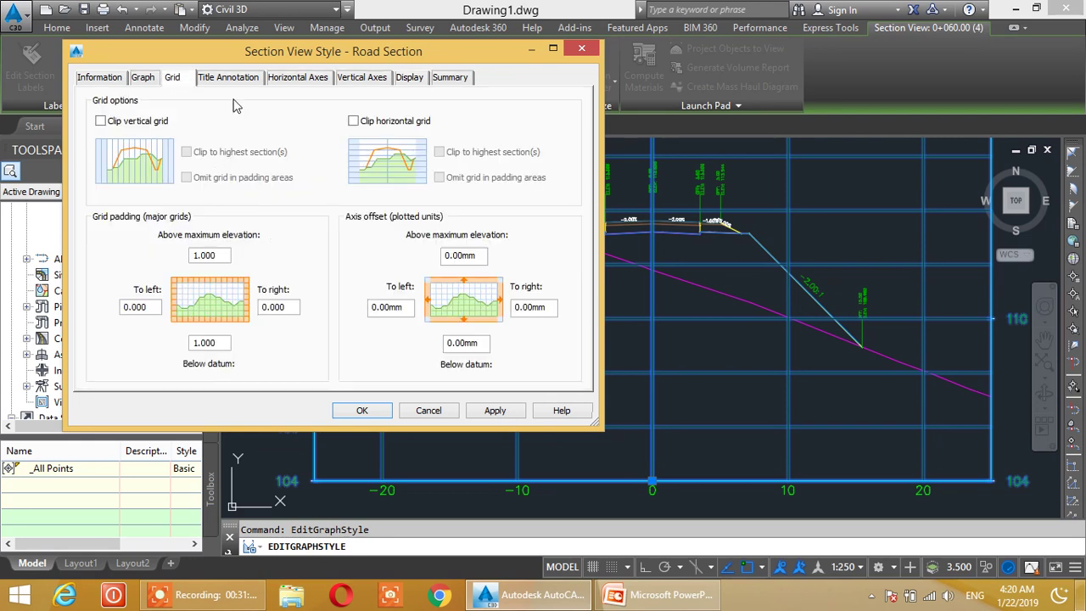
left_click(305, 78)
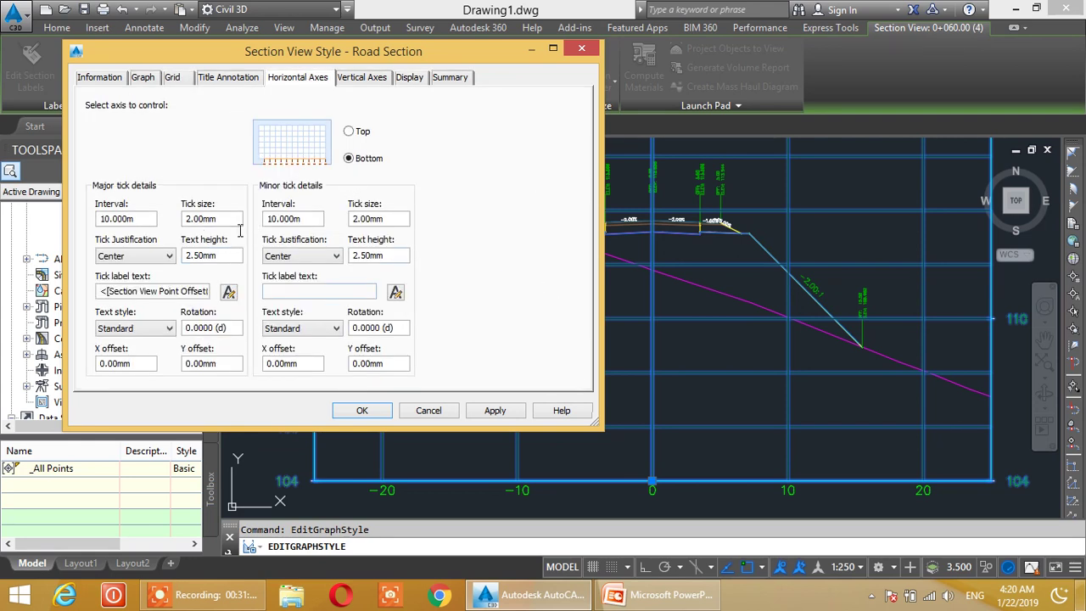
type("5")
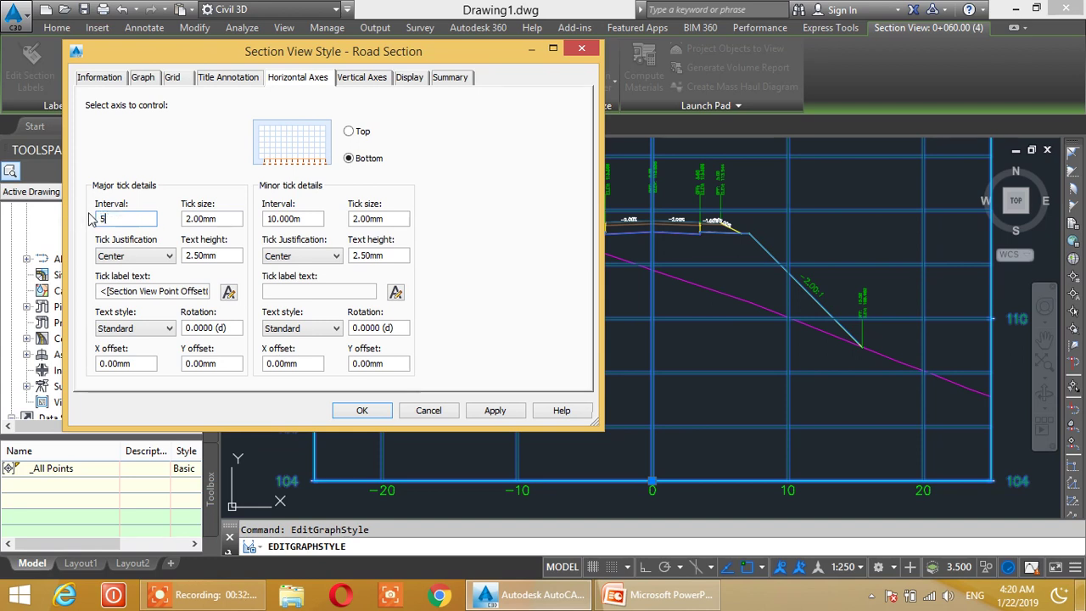
left_click_drag(324, 221, 257, 217)
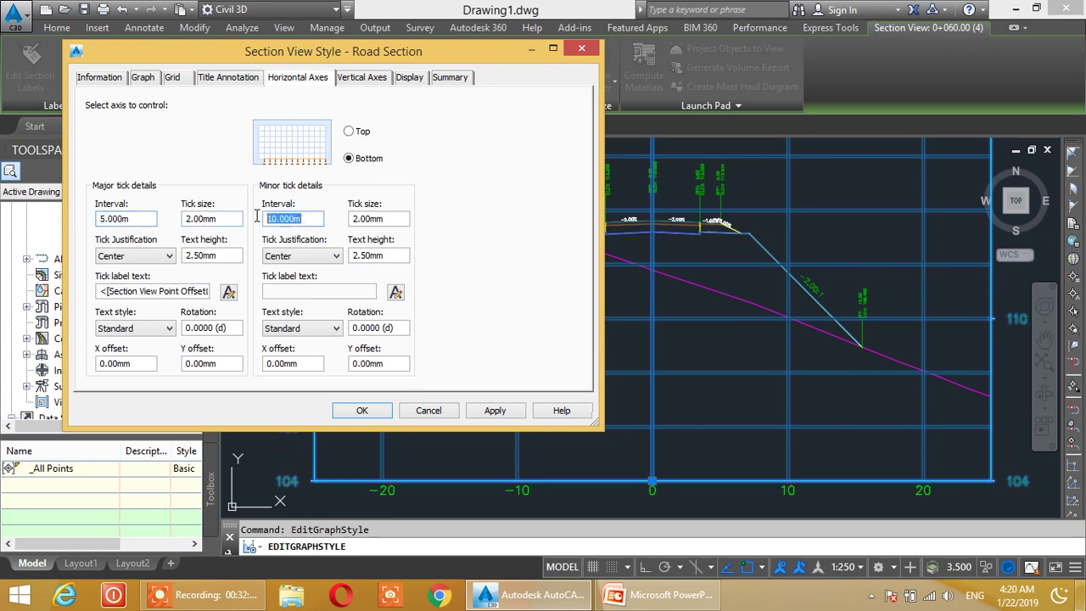
left_click(467, 411)
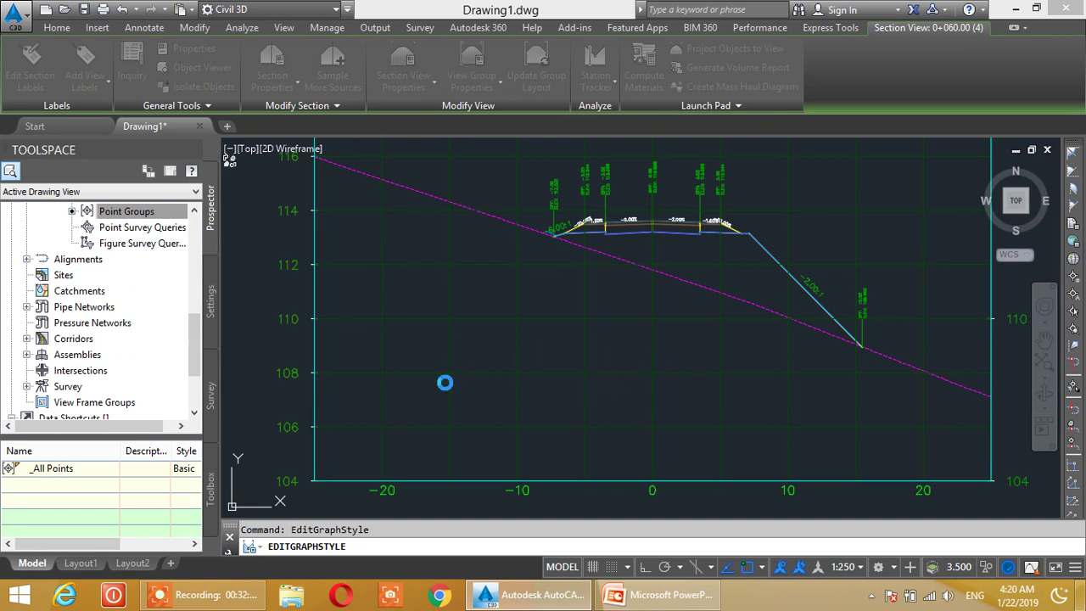
scroll(559, 398, "down", 2)
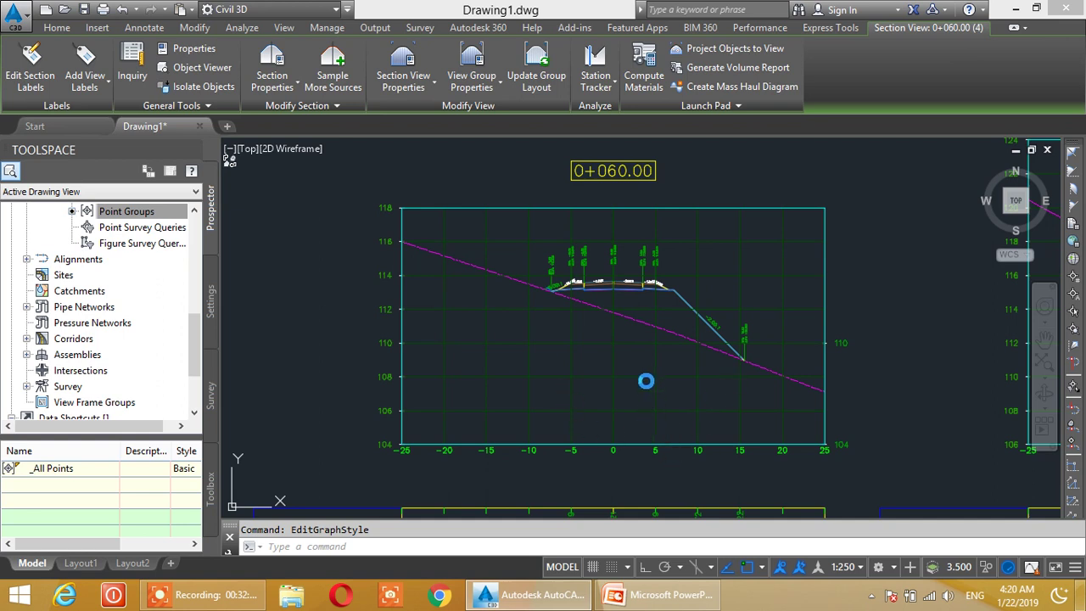
scroll(637, 344, "down", 2)
key("Escape")
scroll(594, 365, "up", 2)
scroll(546, 303, "up", 1)
scroll(424, 339, "up", 1)
mouse_move(385, 331)
middle_mouse_down()
mouse_move(477, 381)
mouse_move(478, 279)
middle_mouse_up()
middle_click_drag(502, 360, 494, 326)
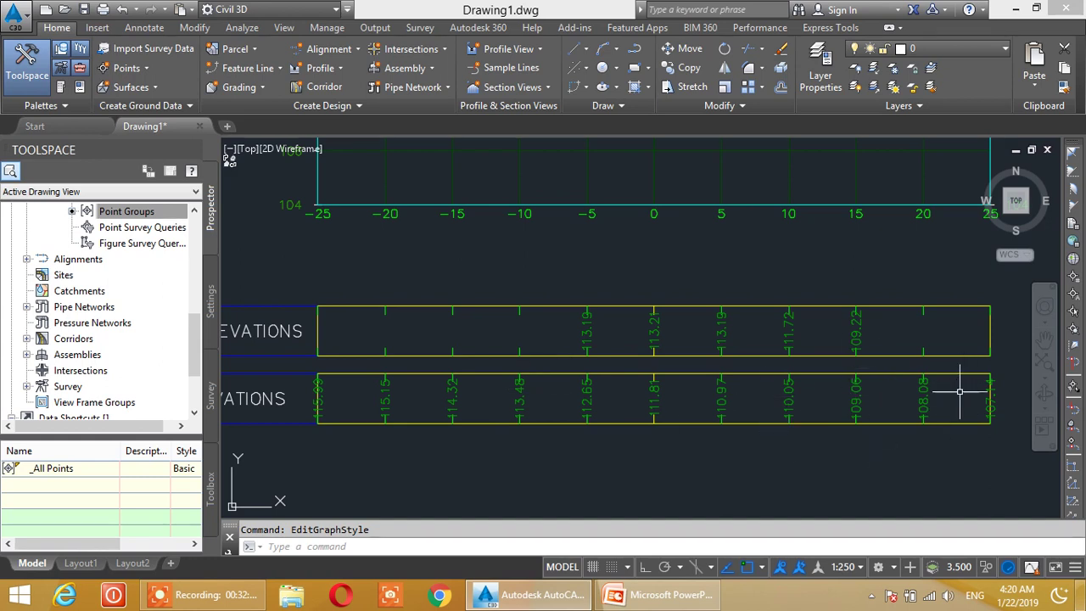
middle_click_drag(718, 340, 591, 312)
scroll(685, 310, "up", 3)
scroll(625, 306, "up", 2)
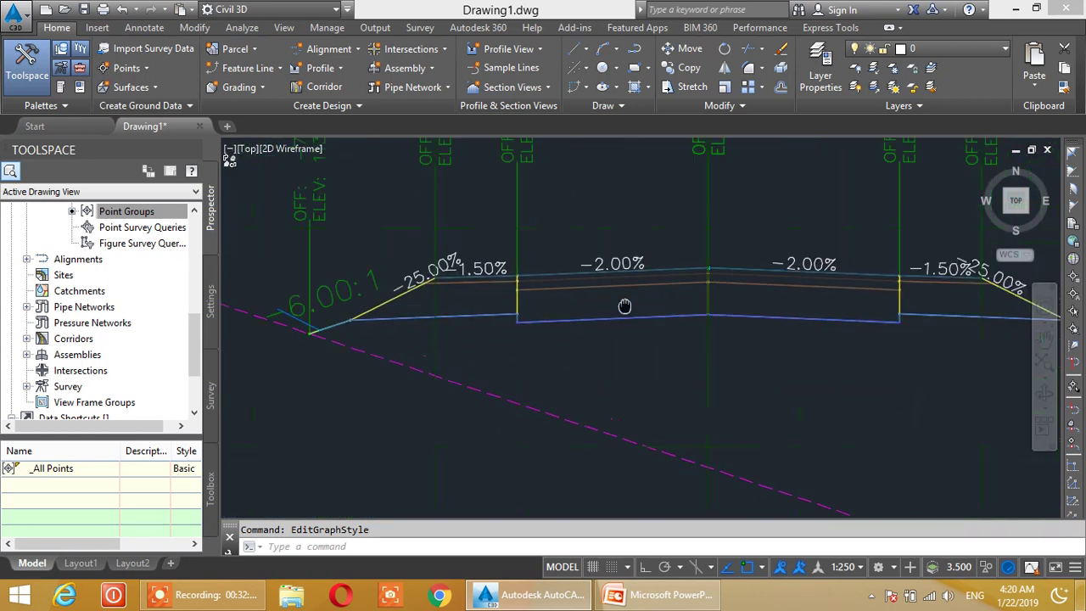
scroll(599, 273, "down", 3)
scroll(518, 310, "down", 2)
middle_click_drag(546, 310, 544, 245)
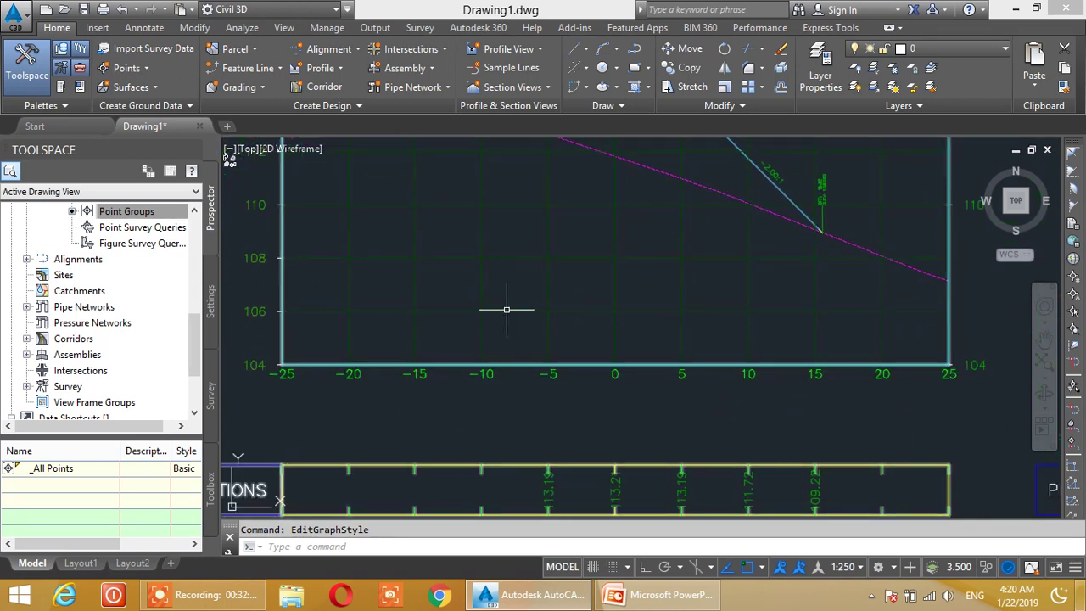